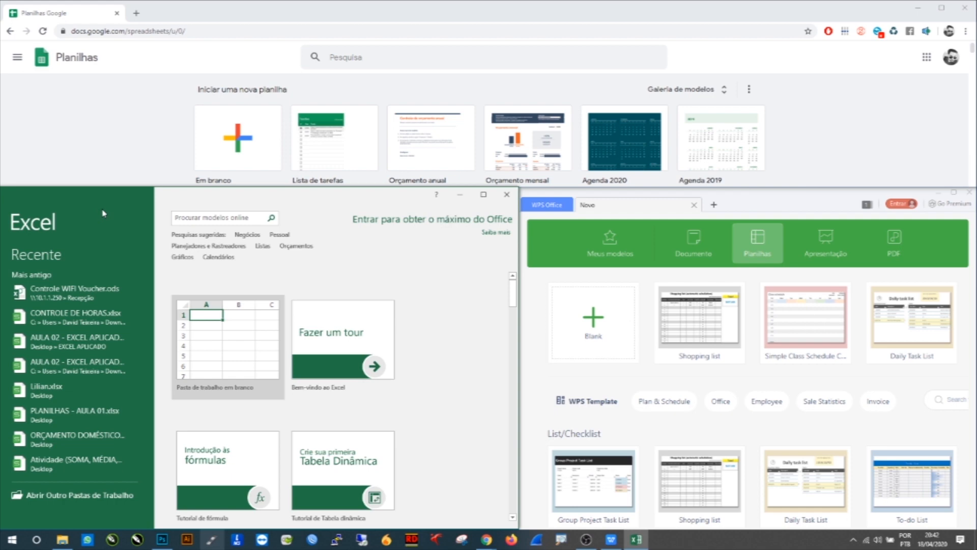
{"action": "left_click_drag", "start_coordinate": [82, 217], "coordinate": [126, 224]}
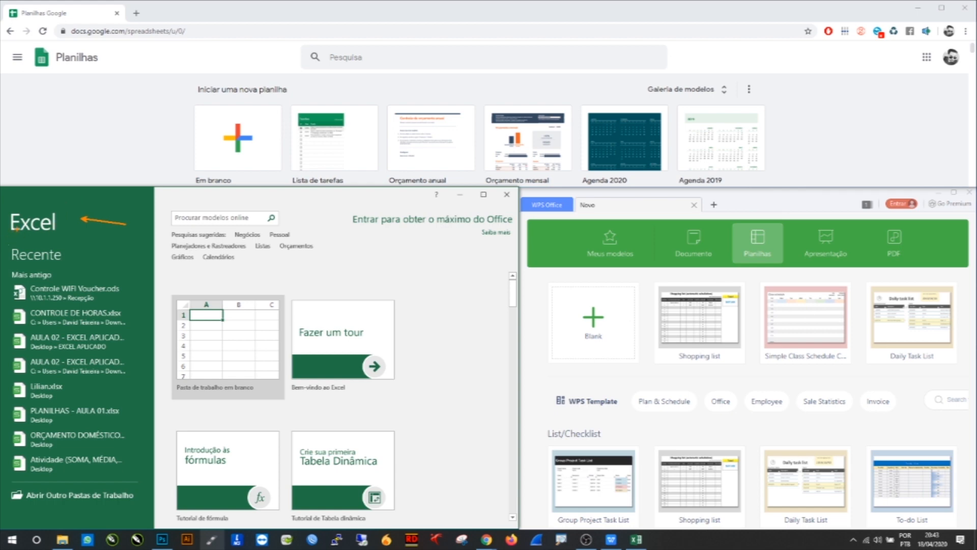
{"action": "left_click_drag", "start_coordinate": [77, 74], "coordinate": [103, 110]}
{"action": "left_click_drag", "start_coordinate": [40, 70], "coordinate": [111, 59]}
{"action": "left_click_drag", "start_coordinate": [533, 194], "coordinate": [510, 158]}
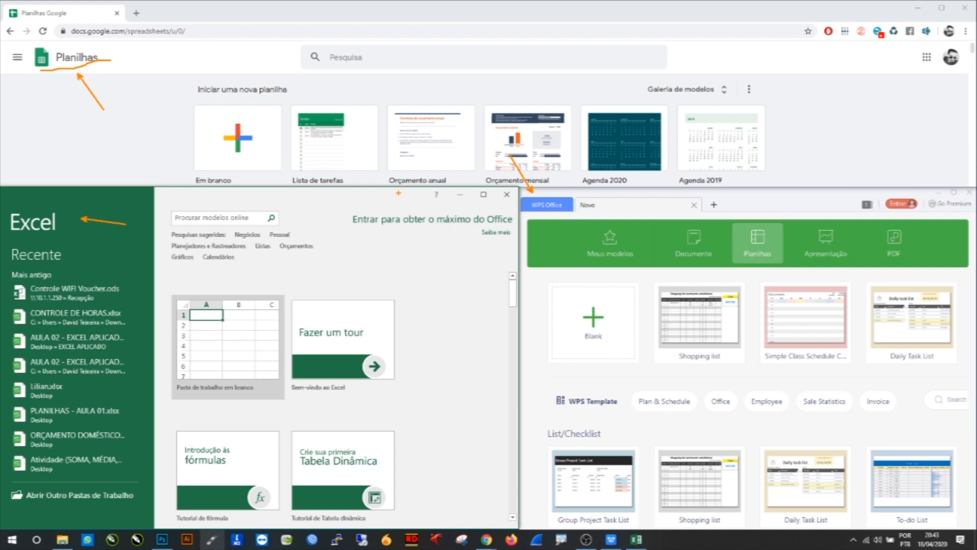
{"action": "key", "text": "Escape"}
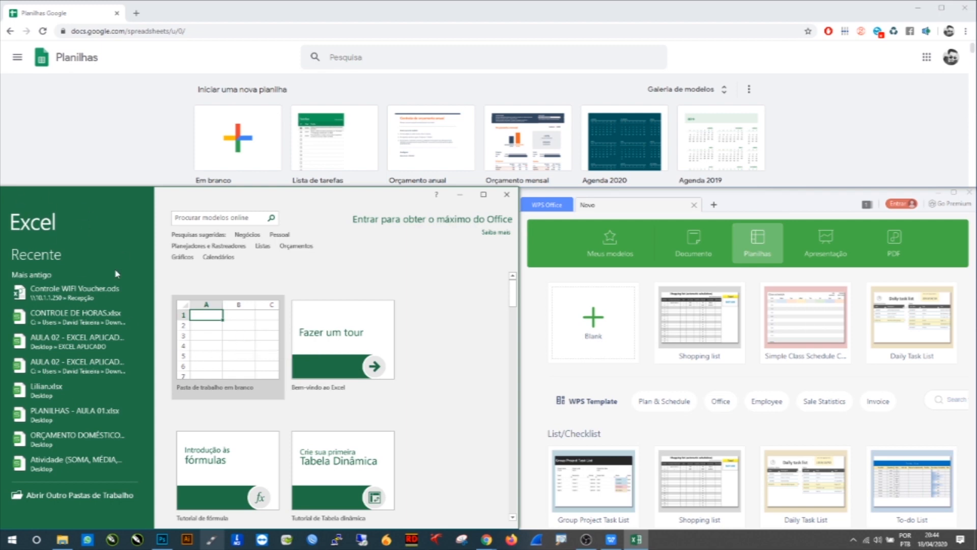
Step: Create a new blank spreadsheet in Excel, in Google Sheets and in WPS Office
{"action": "left_click", "coordinate": [221, 332]}
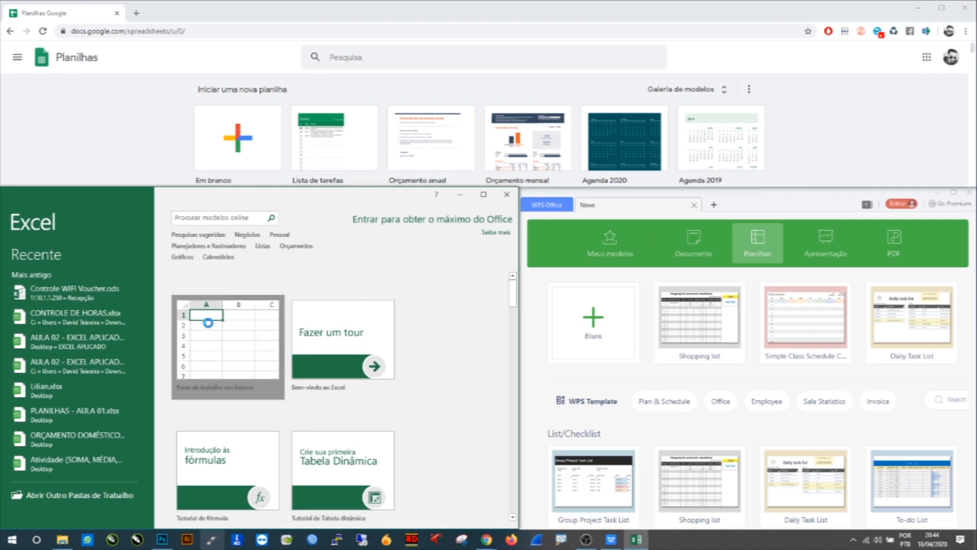
{"action": "left_click", "coordinate": [237, 137]}
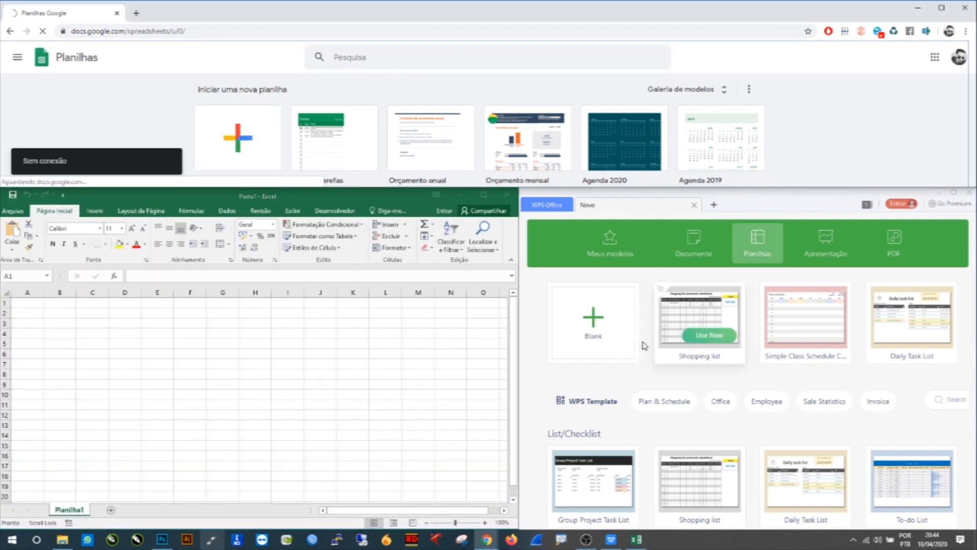
{"action": "left_click", "coordinate": [598, 322]}
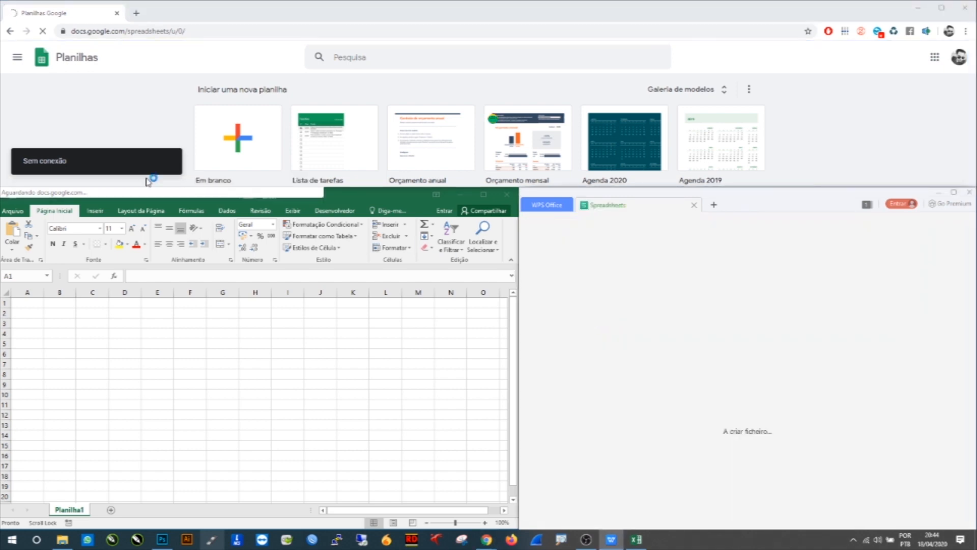
{"action": "left_click", "coordinate": [129, 135]}
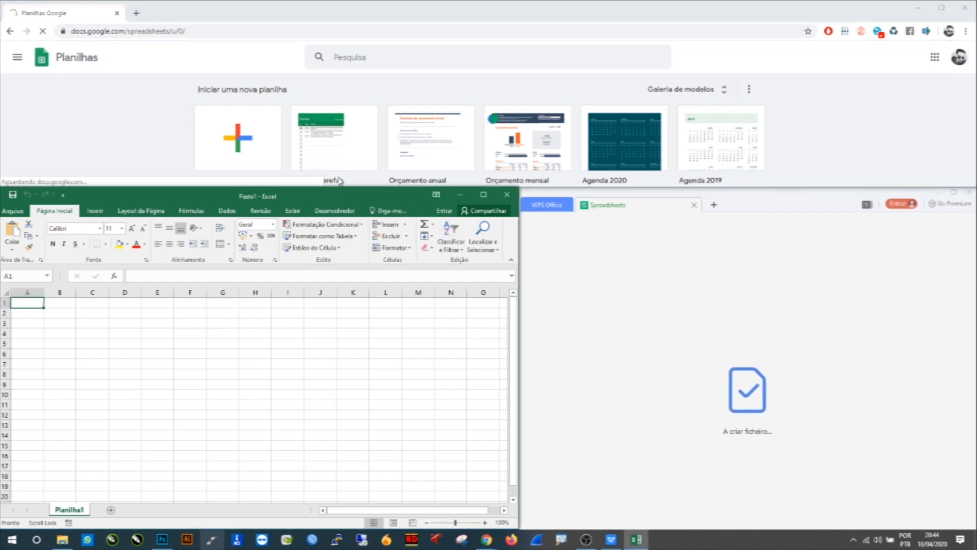
{"action": "left_click", "coordinate": [145, 131]}
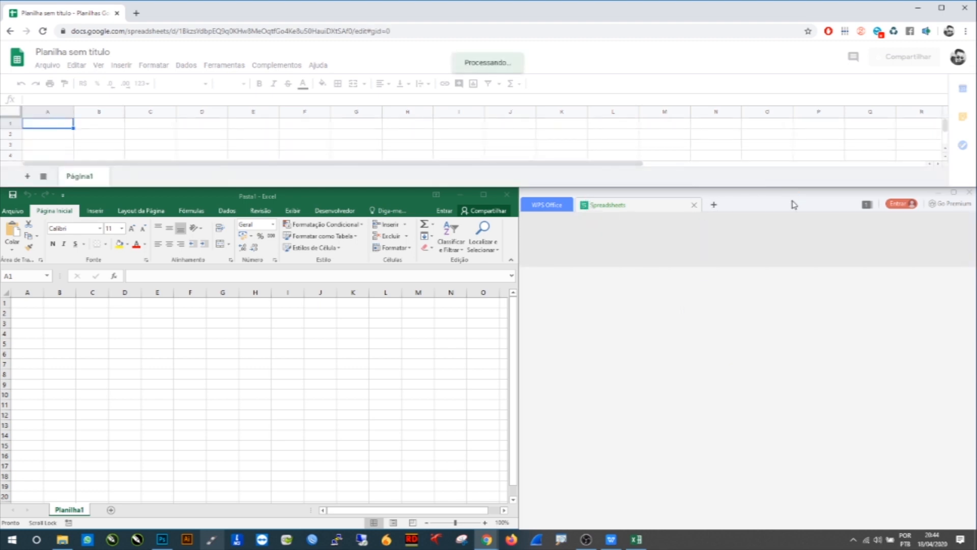
{"action": "left_click", "coordinate": [166, 325]}
{"action": "left_click", "coordinate": [113, 138]}
{"action": "left_click", "coordinate": [90, 358]}
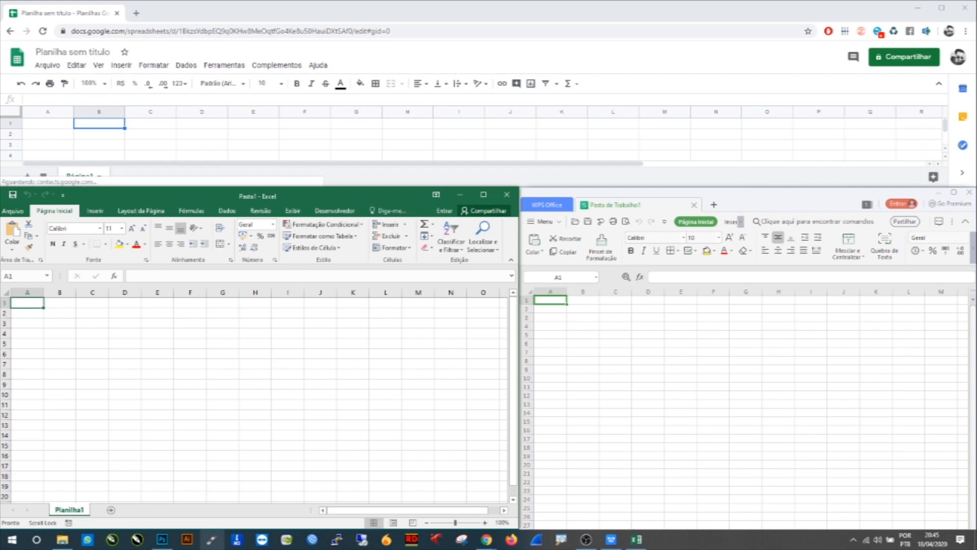
{"action": "left_click_drag", "start_coordinate": [369, 403], "coordinate": [436, 387]}
{"action": "left_click_drag", "start_coordinate": [239, 136], "coordinate": [324, 135]}
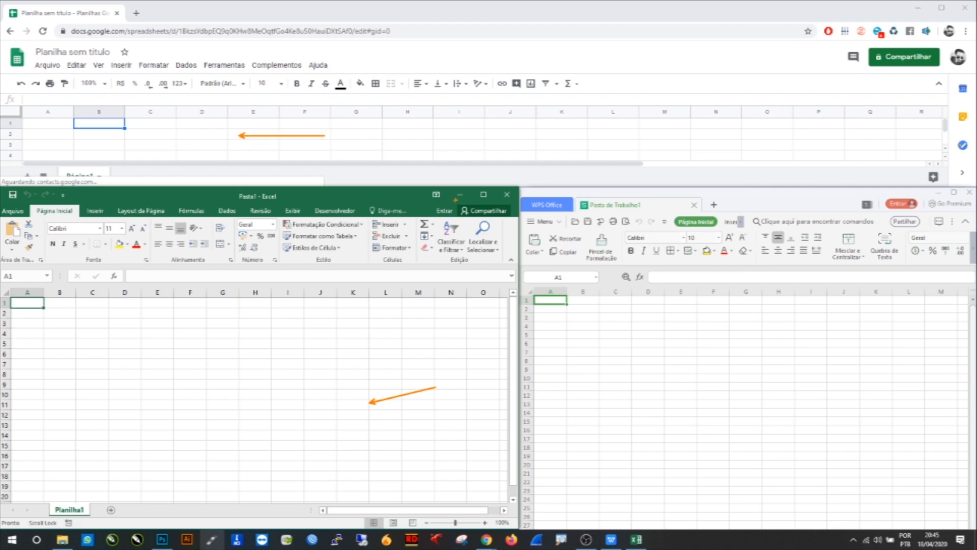
{"action": "left_click_drag", "start_coordinate": [684, 353], "coordinate": [772, 327]}
{"action": "left_click_drag", "start_coordinate": [51, 235], "coordinate": [12, 250]}
{"action": "left_click_drag", "start_coordinate": [172, 253], "coordinate": [138, 264]}
{"action": "left_click_drag", "start_coordinate": [275, 248], "coordinate": [234, 270]}
{"action": "left_click_drag", "start_coordinate": [326, 254], "coordinate": [287, 276]}
{"action": "left_click_drag", "start_coordinate": [398, 249], "coordinate": [355, 270]}
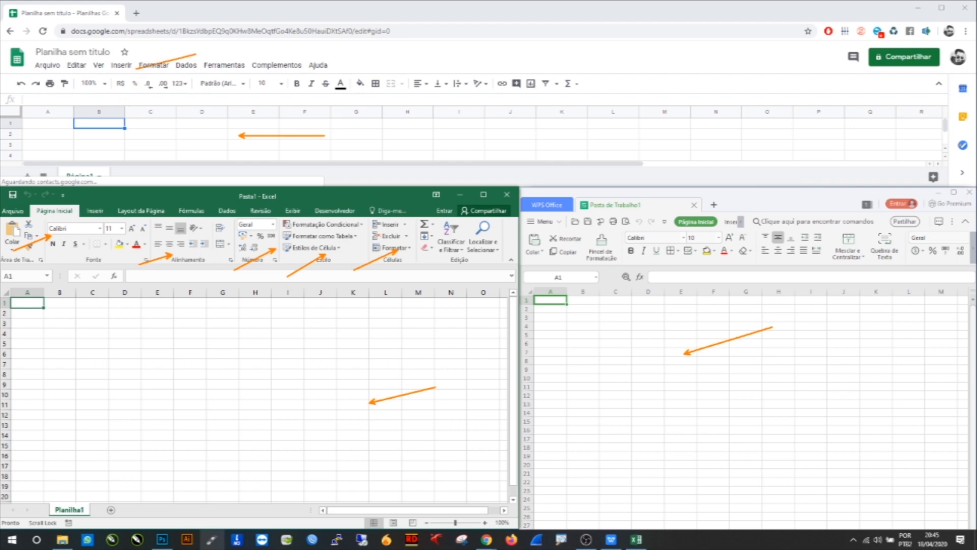
{"action": "mouse_move", "coordinate": [157, 57]}
{"action": "left_mouse_down"}
{"action": "mouse_move", "coordinate": [138, 69]}
{"action": "mouse_move", "coordinate": [164, 60]}
{"action": "mouse_move", "coordinate": [197, 80]}
{"action": "mouse_move", "coordinate": [210, 70]}
{"action": "left_mouse_up"}
{"action": "left_click_drag", "start_coordinate": [392, 88], "coordinate": [445, 75]}
{"action": "left_click_drag", "start_coordinate": [717, 239], "coordinate": [723, 233]}
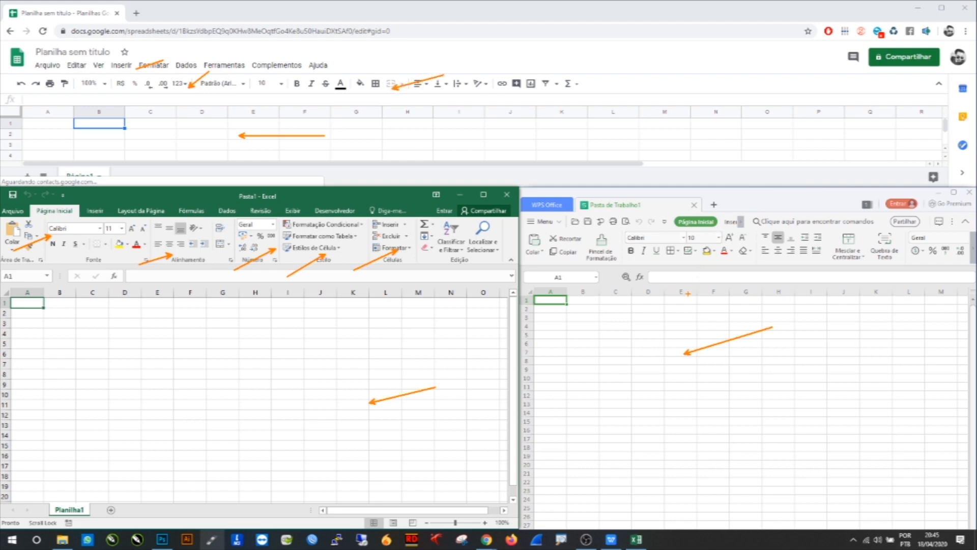
{"action": "left_click_drag", "start_coordinate": [621, 259], "coordinate": [580, 291]}
{"action": "left_click_drag", "start_coordinate": [735, 216], "coordinate": [741, 208]}
{"action": "key", "text": "Escape"}
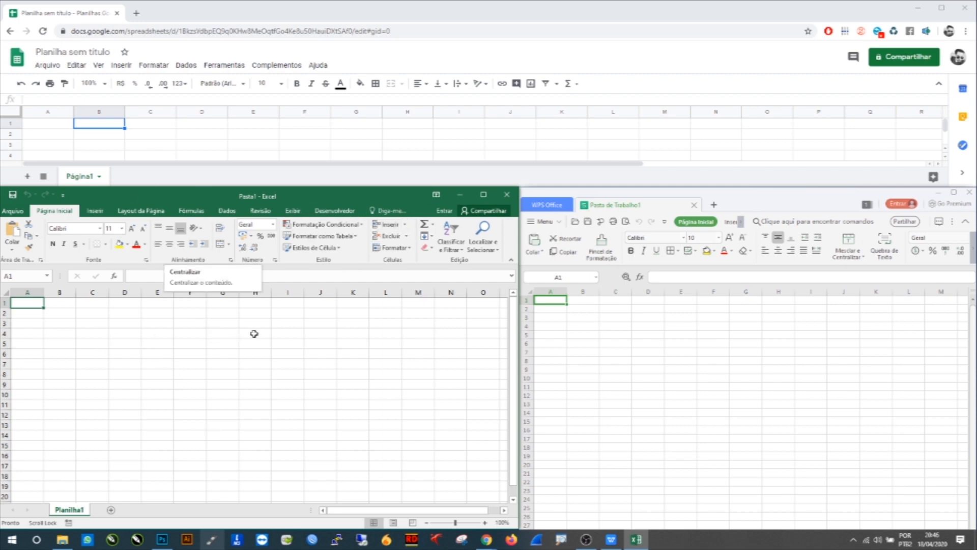
Step: Maximize the Excel window and zoom the worksheet in to 400%
{"action": "left_click", "coordinate": [487, 199]}
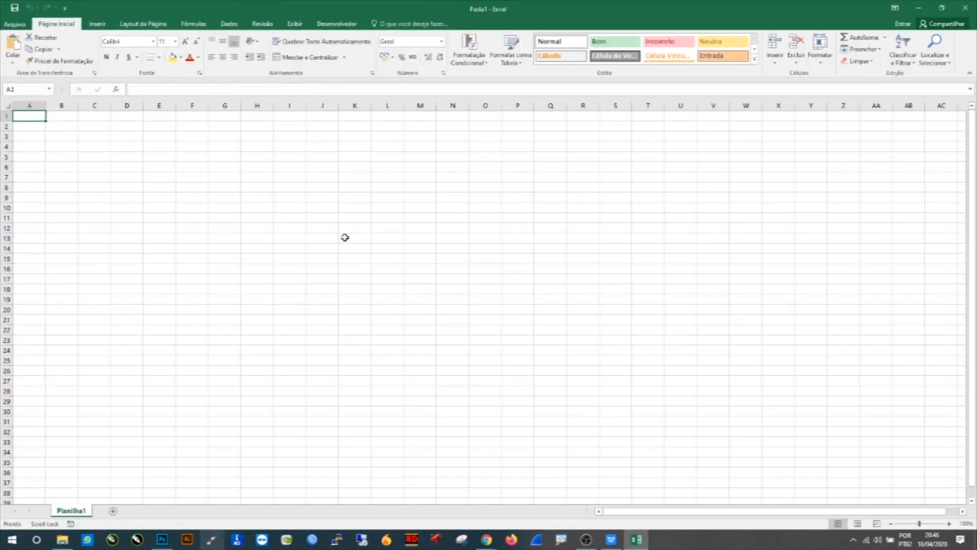
{"action": "scroll", "coordinate": [69, 142], "scroll_direction": "up", "scroll_amount": 1}
{"action": "scroll", "coordinate": [69, 142], "scroll_direction": "up", "scroll_amount": 10}
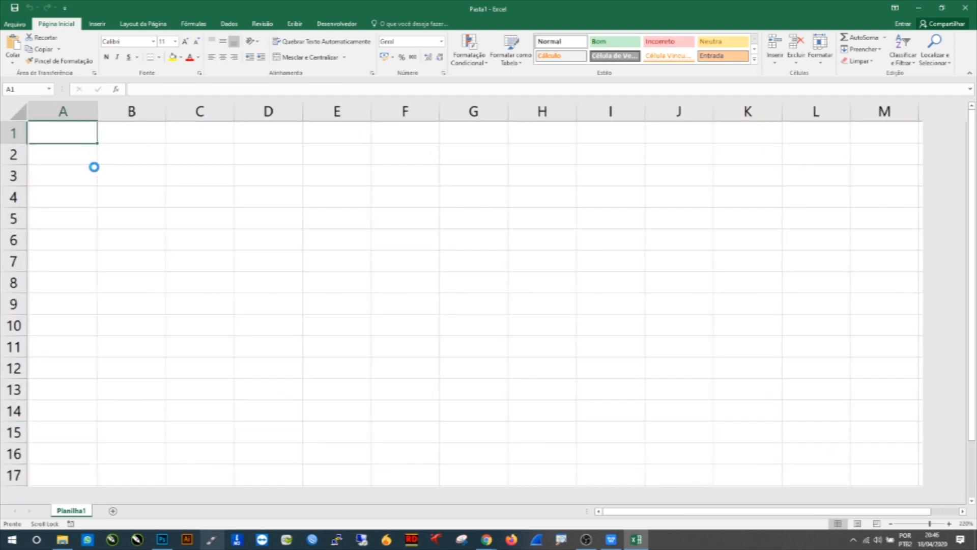
{"action": "scroll", "coordinate": [95, 167], "scroll_direction": "up", "scroll_amount": 3}
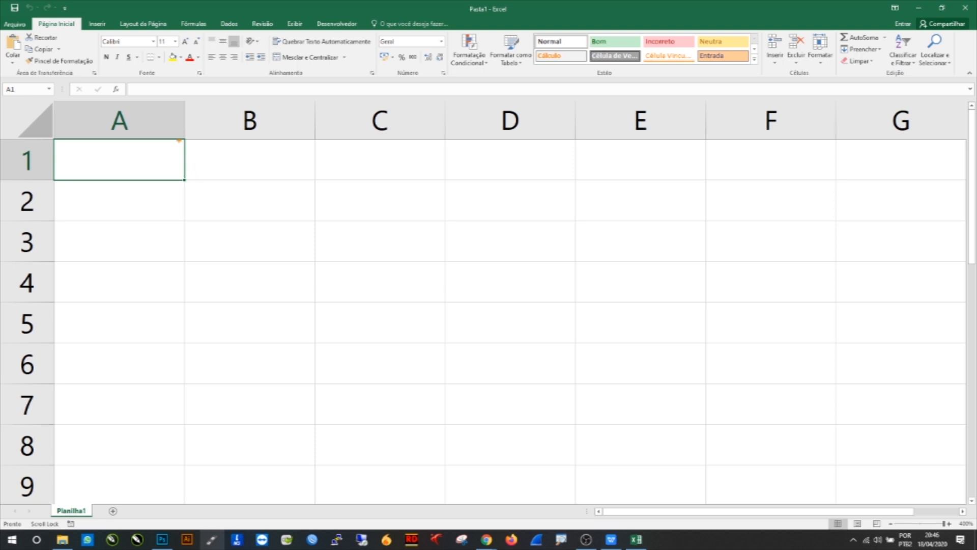
{"action": "left_click_drag", "start_coordinate": [167, 122], "coordinate": [218, 152]}
{"action": "left_click_drag", "start_coordinate": [301, 137], "coordinate": [368, 178]}
{"action": "left_click_drag", "start_coordinate": [39, 146], "coordinate": [70, 124]}
{"action": "left_click_drag", "start_coordinate": [40, 203], "coordinate": [71, 177]}
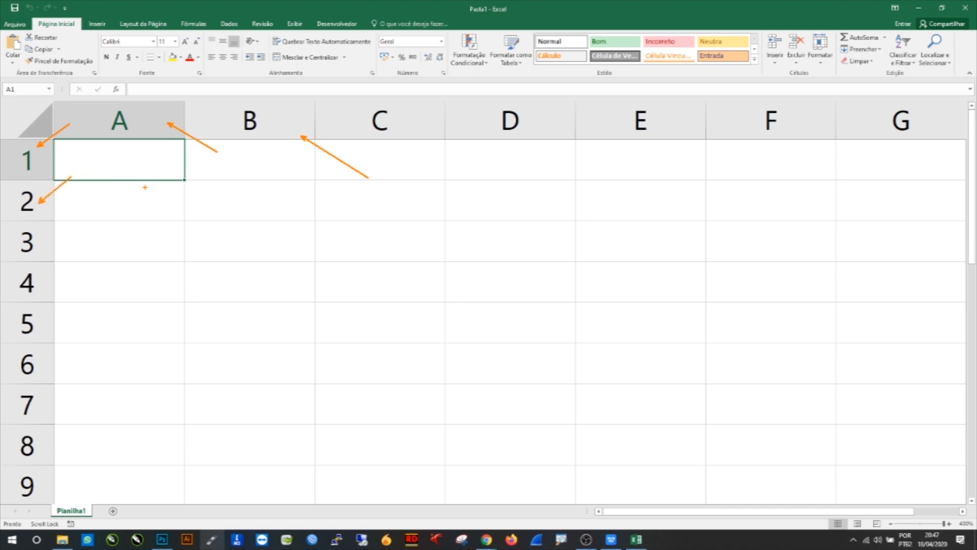
{"action": "left_click_drag", "start_coordinate": [137, 111], "coordinate": [142, 126]}
{"action": "left_click_drag", "start_coordinate": [37, 158], "coordinate": [42, 166]}
{"action": "key", "text": "Escape"}
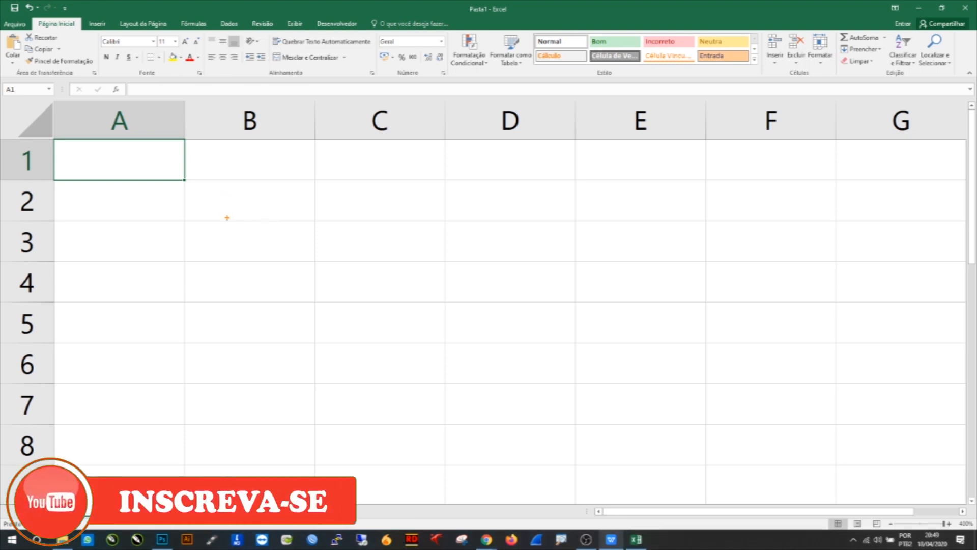
{"action": "left_click_drag", "start_coordinate": [167, 165], "coordinate": [217, 201]}
{"action": "left_click_drag", "start_coordinate": [340, 201], "coordinate": [375, 170]}
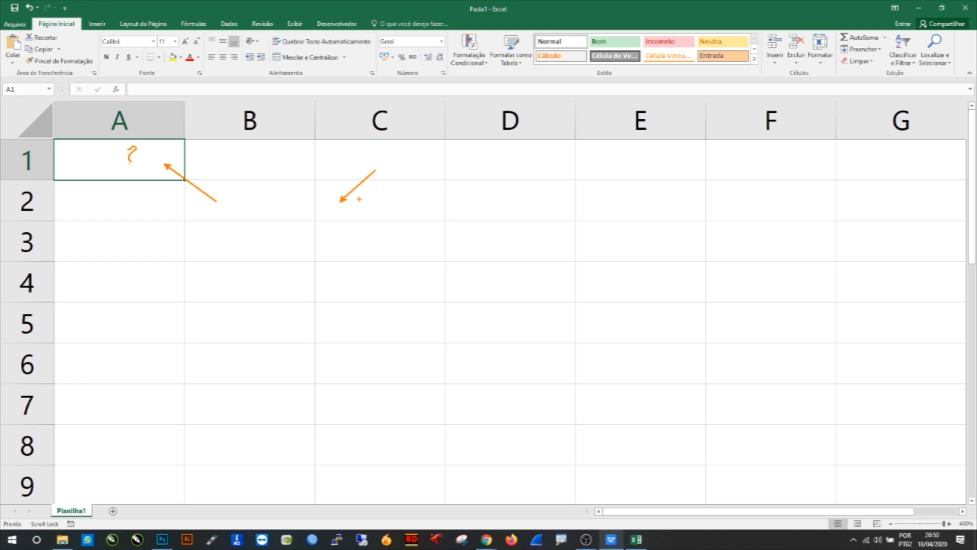
{"action": "key", "text": "Escape"}
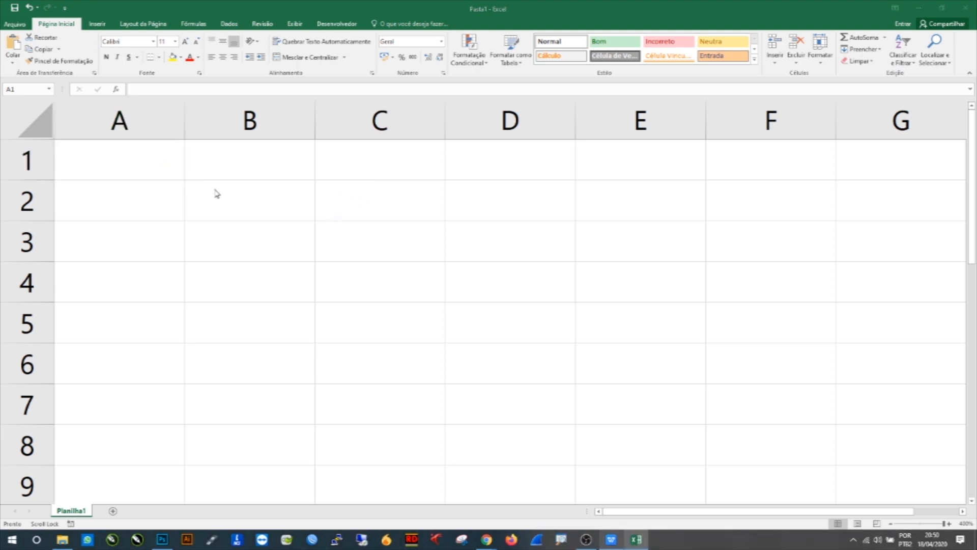
Step: Select individual cells one after another across rows 1 and 2 of the worksheet
{"action": "left_click", "coordinate": [355, 209]}
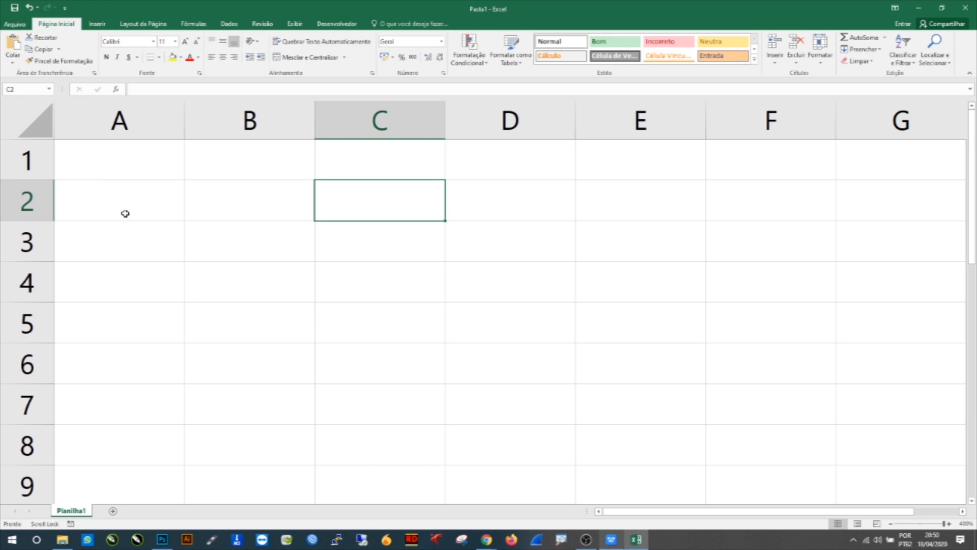
{"action": "key", "text": "ctrl+2"}
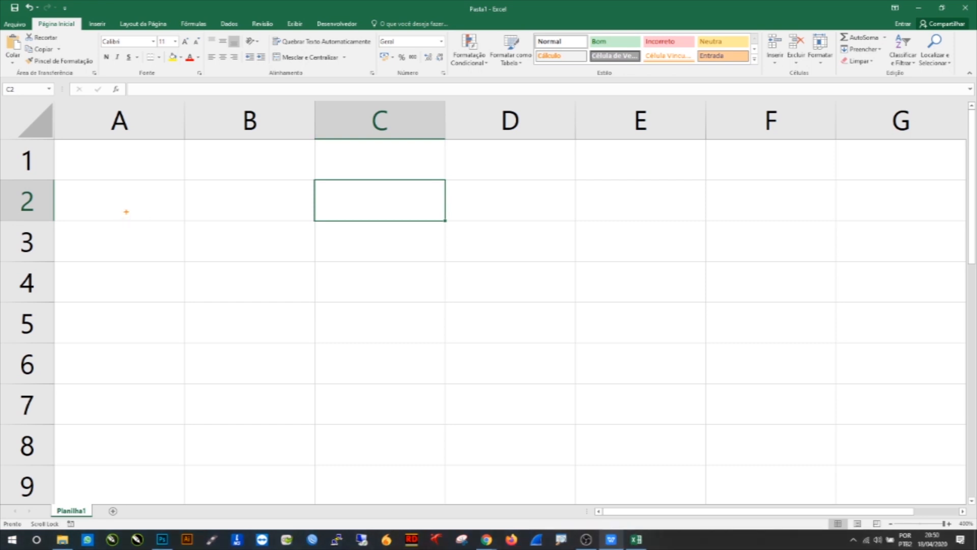
{"action": "key", "text": "Escape"}
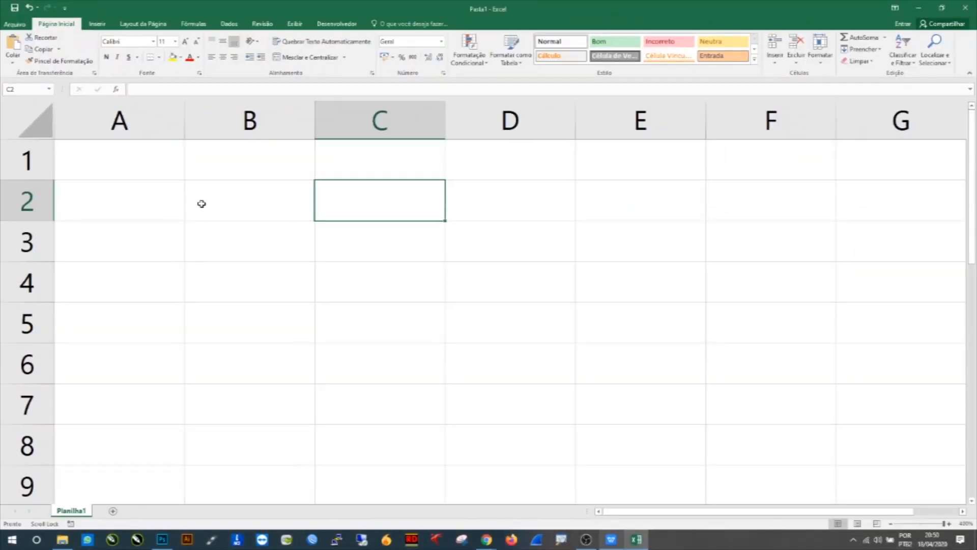
{"action": "left_click", "coordinate": [202, 203]}
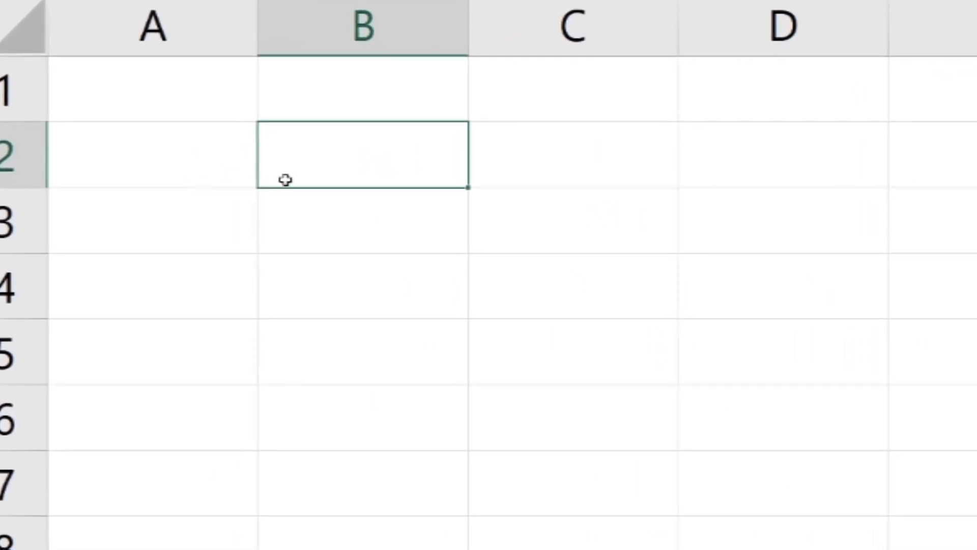
{"action": "left_click", "coordinate": [219, 151]}
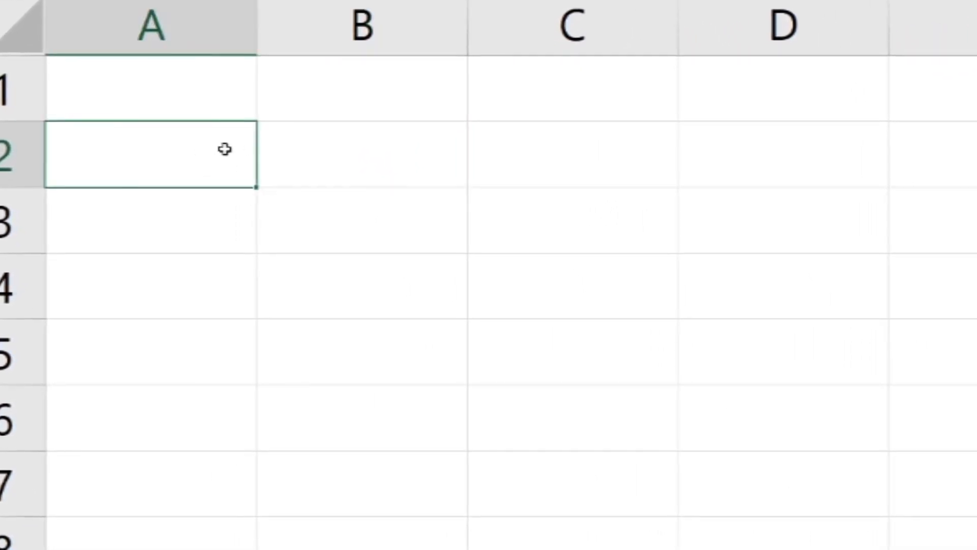
{"action": "left_click", "coordinate": [278, 146]}
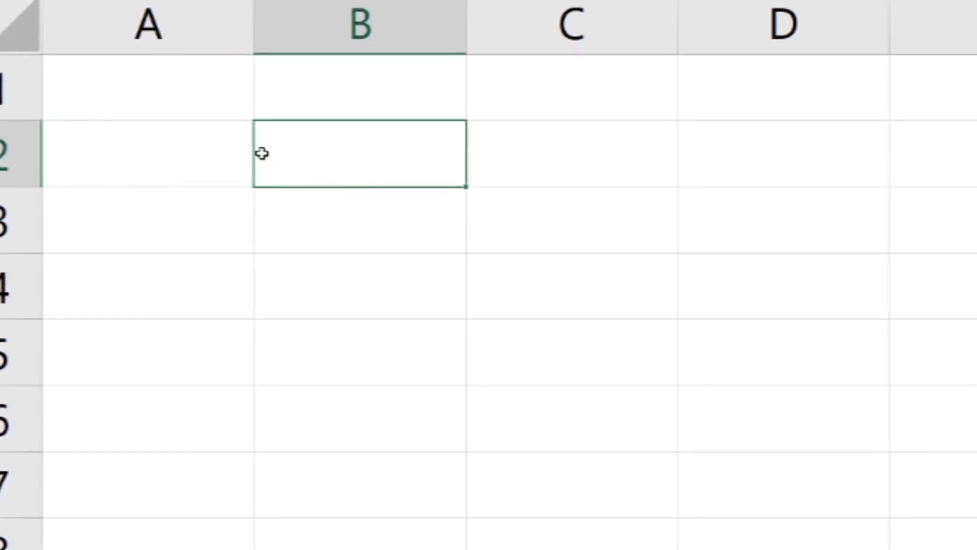
{"action": "left_click", "coordinate": [186, 149]}
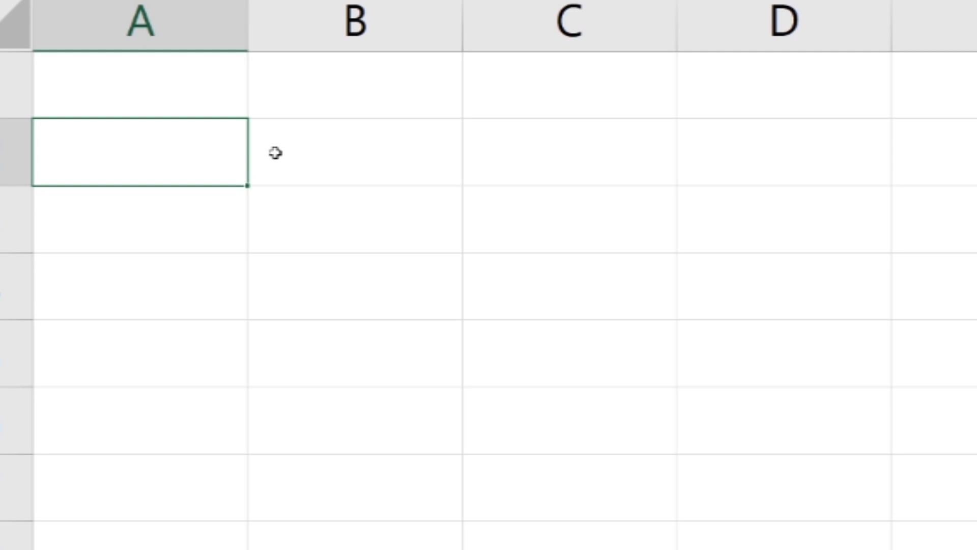
{"action": "left_click", "coordinate": [263, 144]}
{"action": "left_click", "coordinate": [281, 85]}
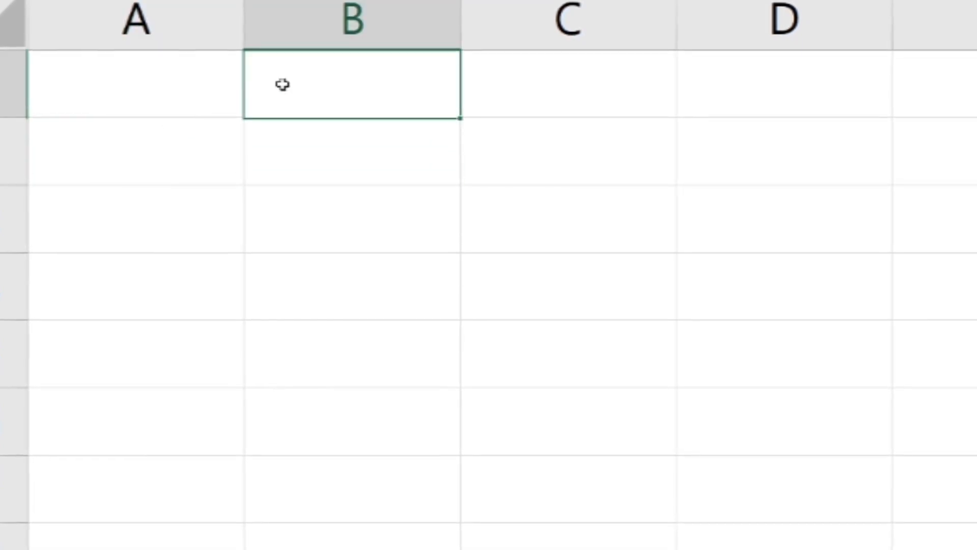
{"action": "left_click", "coordinate": [175, 86]}
{"action": "left_click", "coordinate": [104, 153]}
{"action": "left_click", "coordinate": [257, 125]}
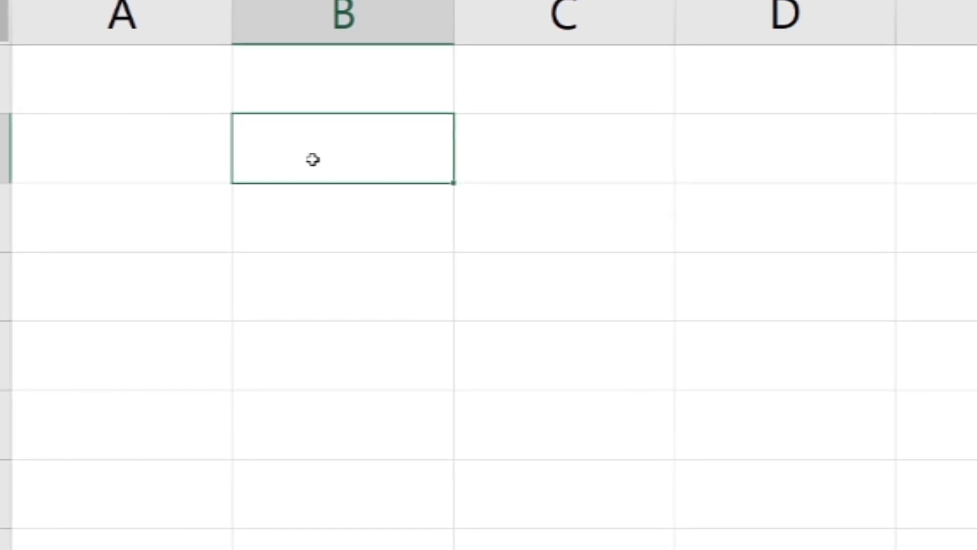
{"action": "left_click", "coordinate": [178, 92]}
{"action": "left_click", "coordinate": [179, 148]}
{"action": "left_click", "coordinate": [299, 134]}
{"action": "left_click", "coordinate": [333, 90]}
{"action": "left_click", "coordinate": [345, 145]}
{"action": "left_click", "coordinate": [503, 198]}
{"action": "left_click", "coordinate": [529, 137]}
{"action": "left_click", "coordinate": [547, 74]}
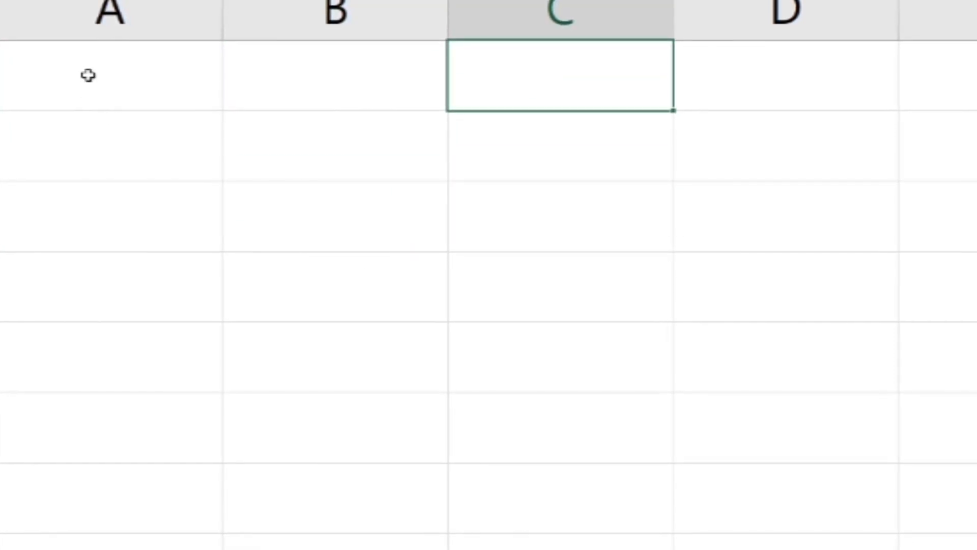
Step: Select a block of cells spanning columns A to C to demonstrate range selection
{"action": "left_click_drag", "start_coordinate": [88, 76], "coordinate": [641, 312]}
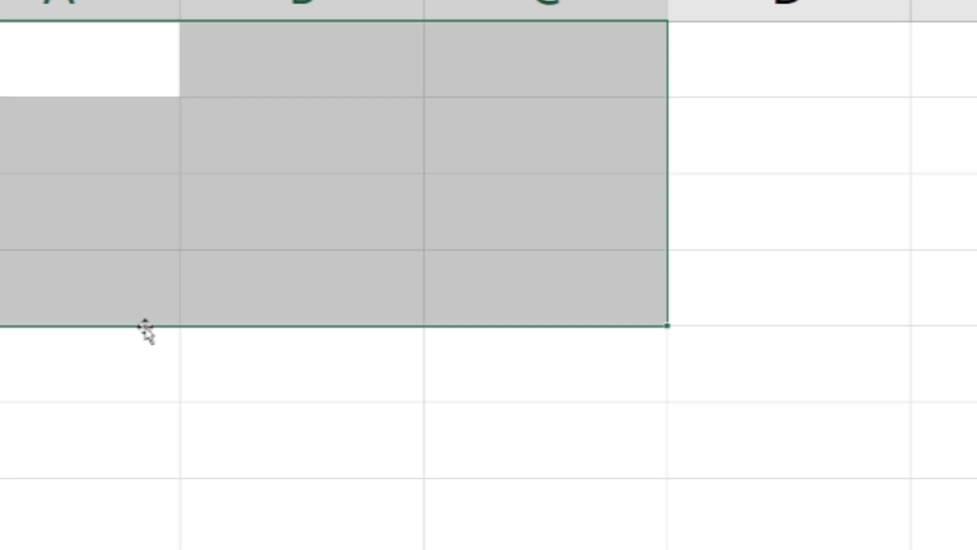
{"action": "left_click_drag", "start_coordinate": [146, 338], "coordinate": [330, 481]}
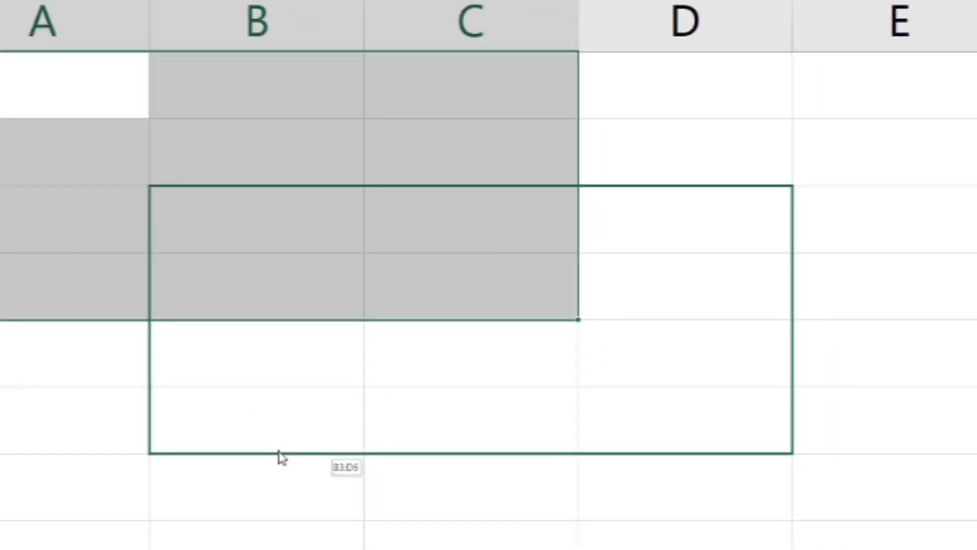
{"action": "left_click_drag", "start_coordinate": [281, 456], "coordinate": [888, 431]}
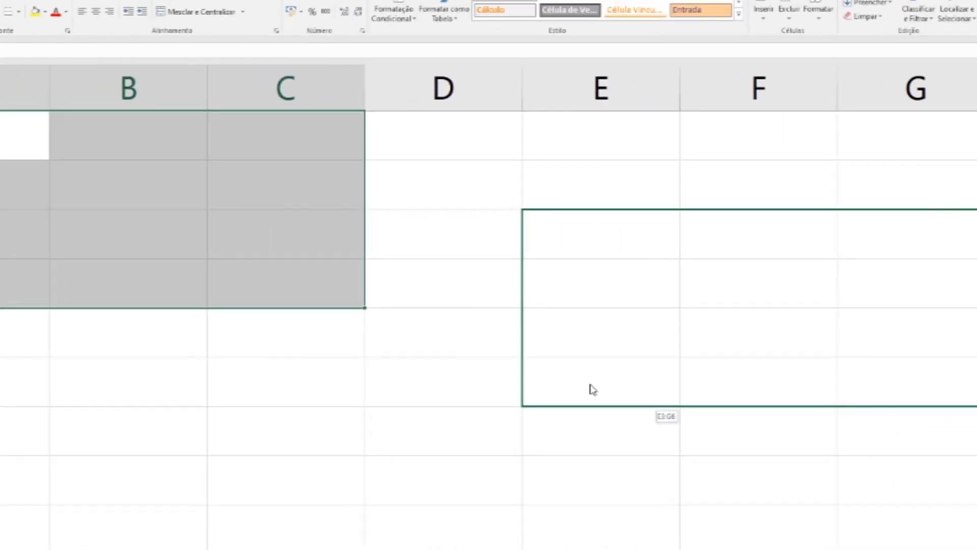
{"action": "left_click_drag", "start_coordinate": [592, 389], "coordinate": [1, 293]}
Step: Enter dfdfdfdf in cell A1
{"action": "left_click", "coordinate": [19, 158]}
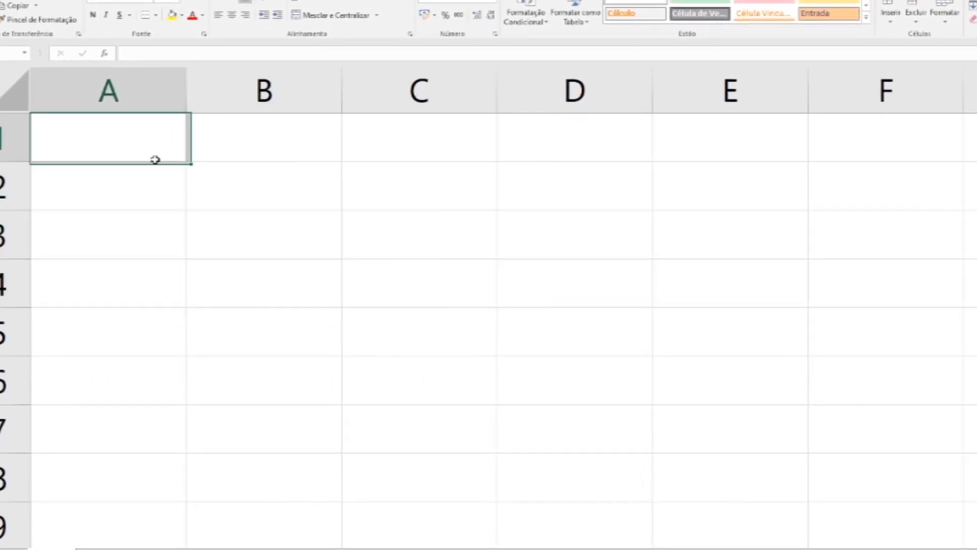
{"action": "type", "text": "dfdfdfdf"}
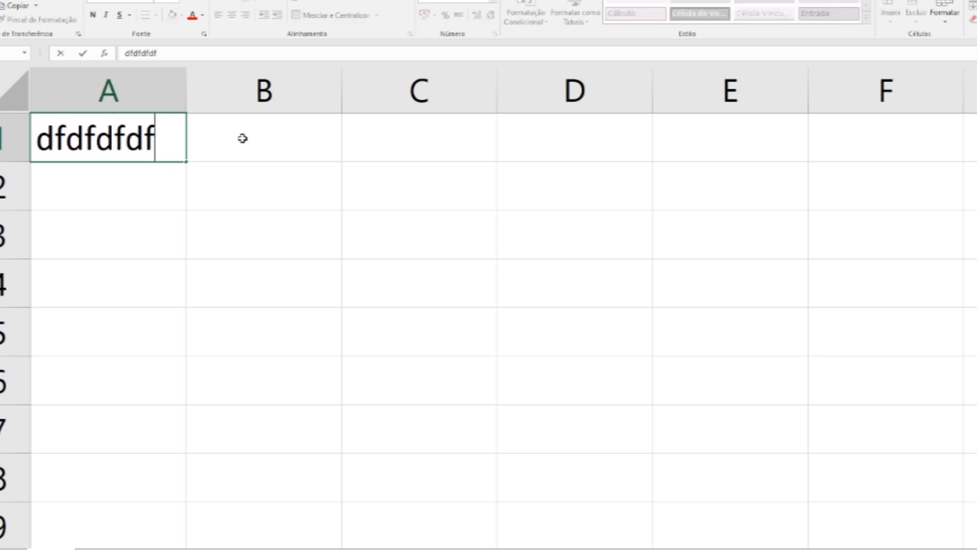
Step: Enter super saia jeans in cell B1
{"action": "left_click", "coordinate": [242, 138]}
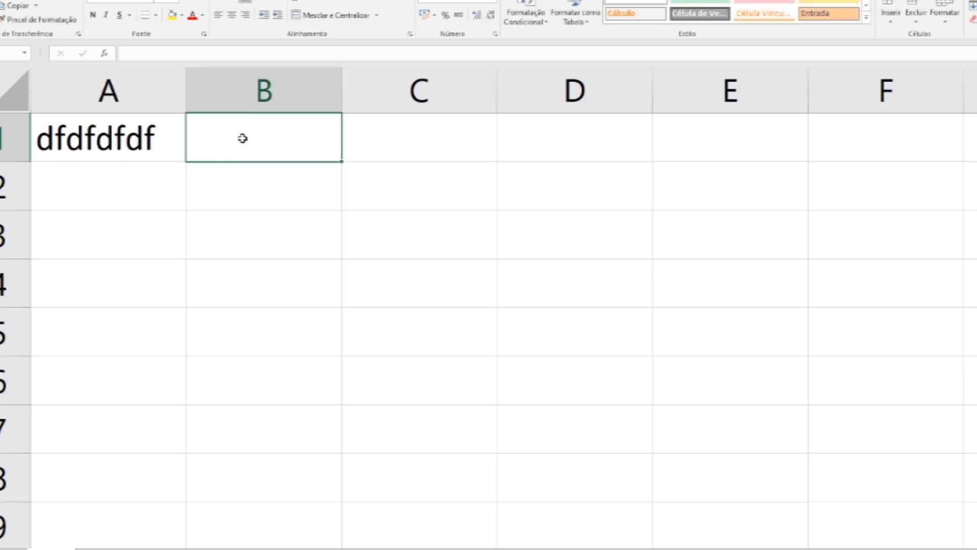
{"action": "type", "text": "supersai"}
{"action": "key", "text": "BackSpace"}
{"action": "key", "text": "BackSpace"}
{"action": "key", "text": "BackSpace"}
{"action": "type", "text": "saia jenans"}
{"action": "key", "text": "Return"}
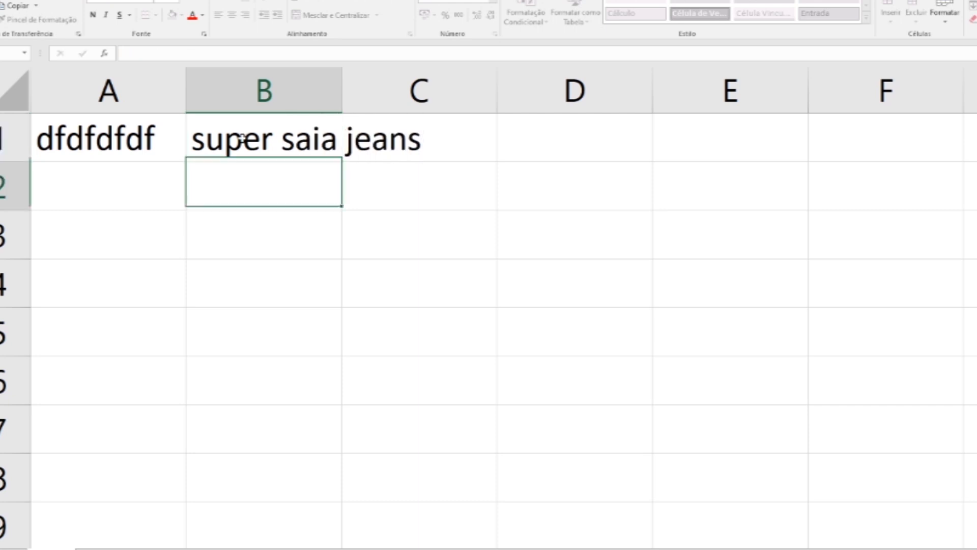
Step: Enter Jubileu in cell B2 and Chessus in cell B3
{"action": "type", "text": "Jubileu"}
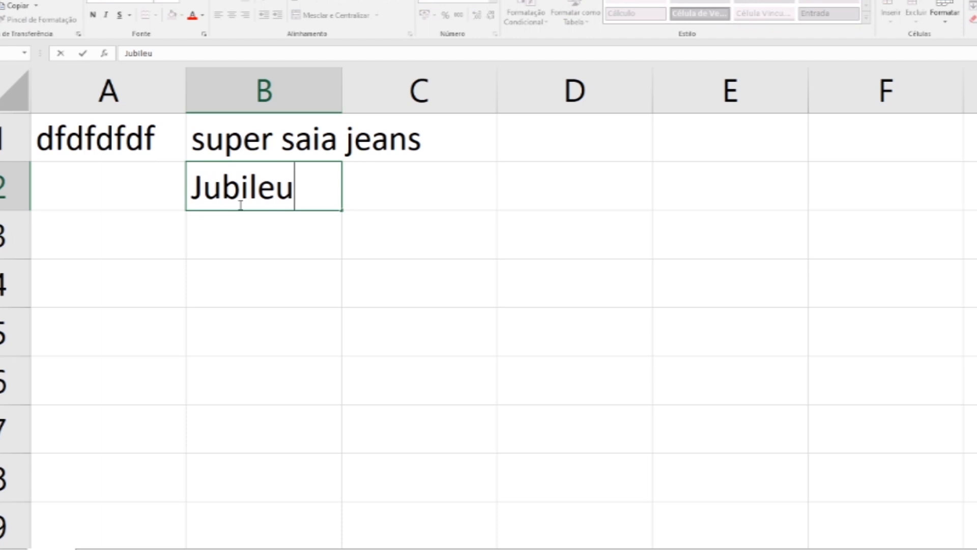
{"action": "key", "text": "Return"}
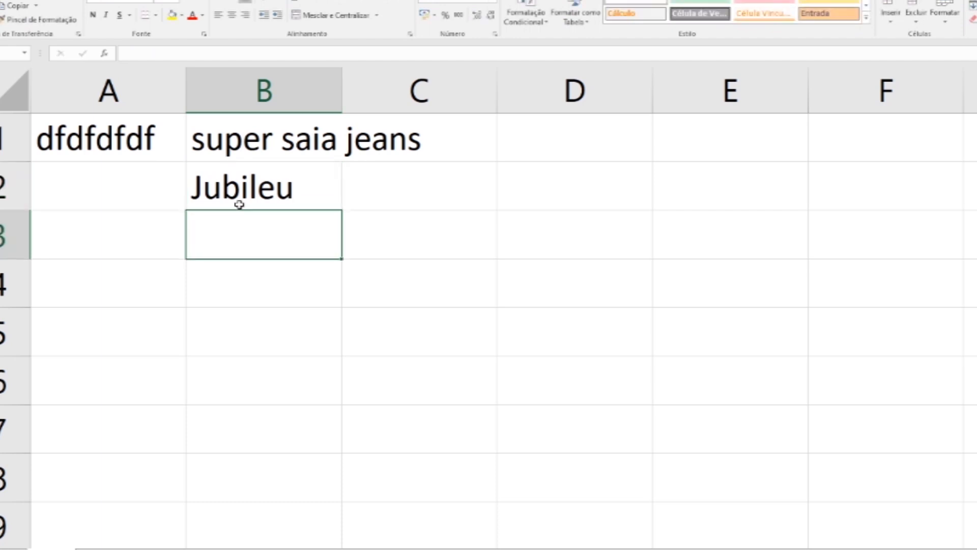
{"action": "type", "text": "Chessus"}
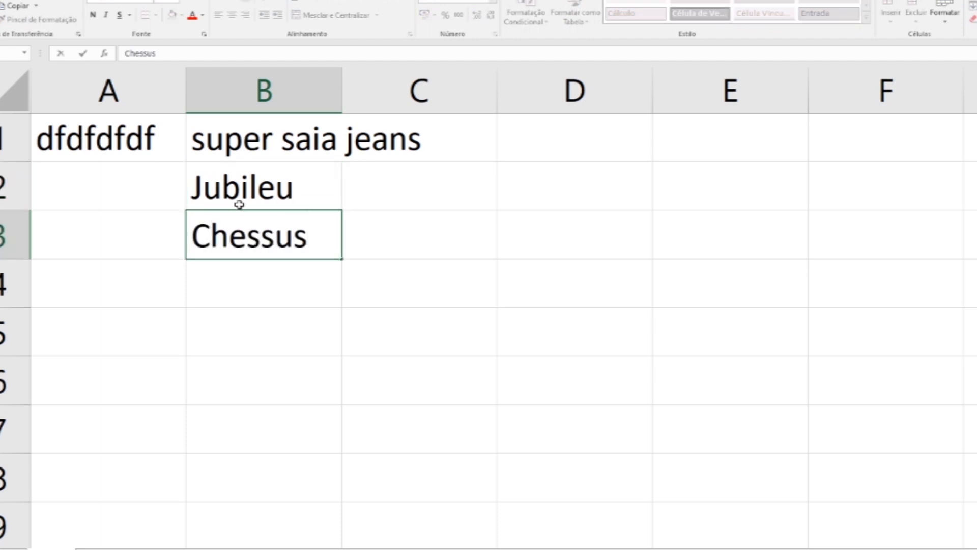
Step: Enter Pastor Alemão in cell A3
{"action": "left_click", "coordinate": [157, 217]}
{"action": "type", "text": "Pastor"}
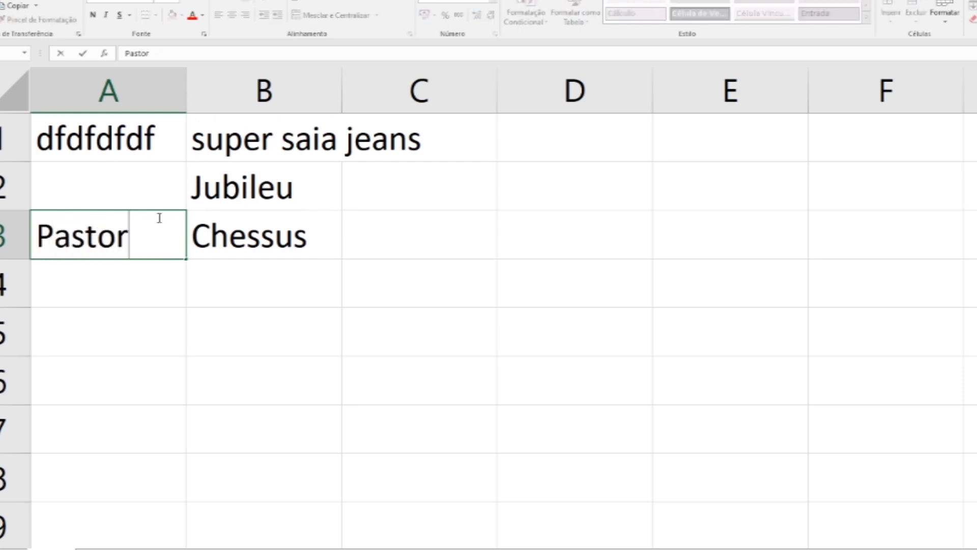
{"action": "type", "text": " Alemão"}
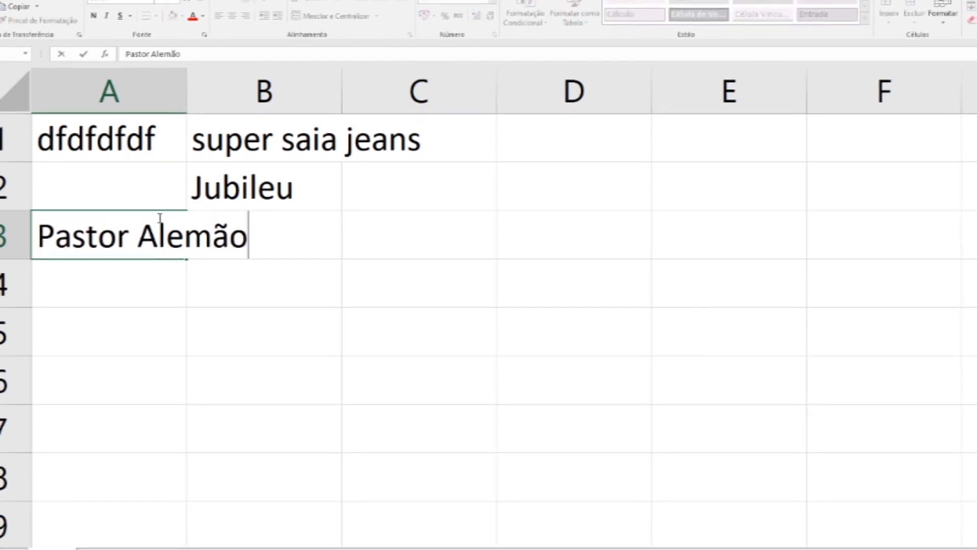
{"action": "key", "text": "Return"}
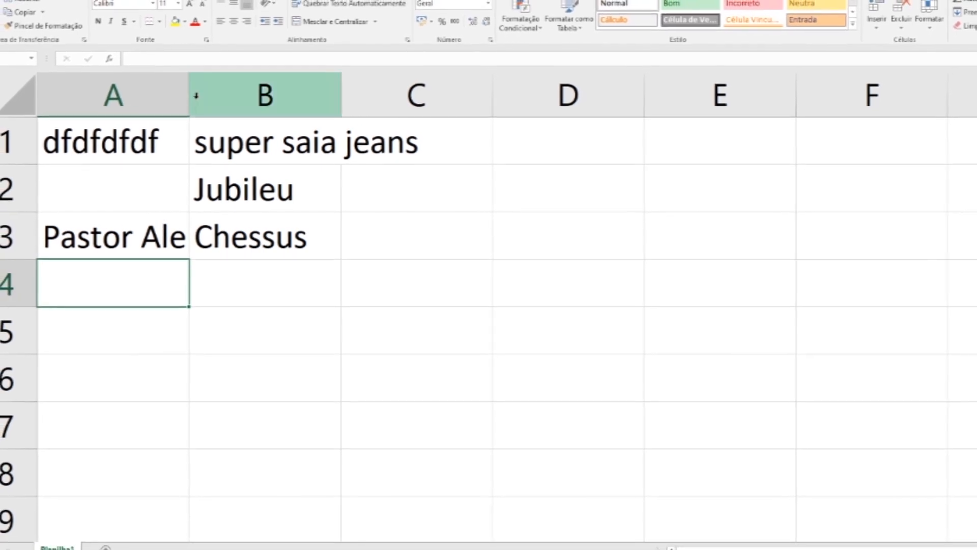
Step: Widen column A so Pastor Alemão fits in the cell
{"action": "left_click_drag", "start_coordinate": [189, 94], "coordinate": [249, 103]}
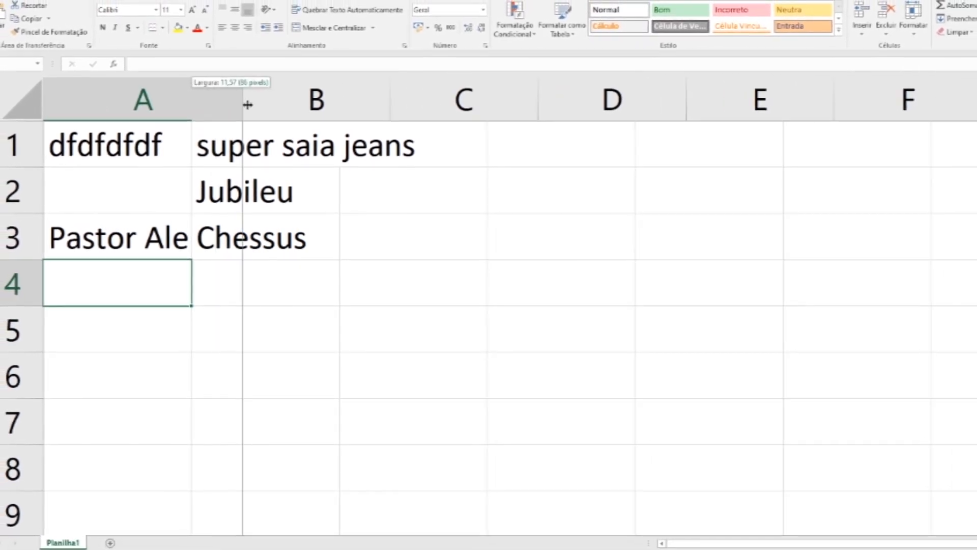
{"action": "left_click", "coordinate": [266, 282]}
Step: Move the block A1:C4 to start at D3, then move it back to A1
{"action": "mouse_move", "coordinate": [153, 153]}
{"action": "left_mouse_down"}
{"action": "mouse_move", "coordinate": [375, 185]}
{"action": "mouse_move", "coordinate": [484, 264]}
{"action": "mouse_move", "coordinate": [395, 281]}
{"action": "left_mouse_up"}
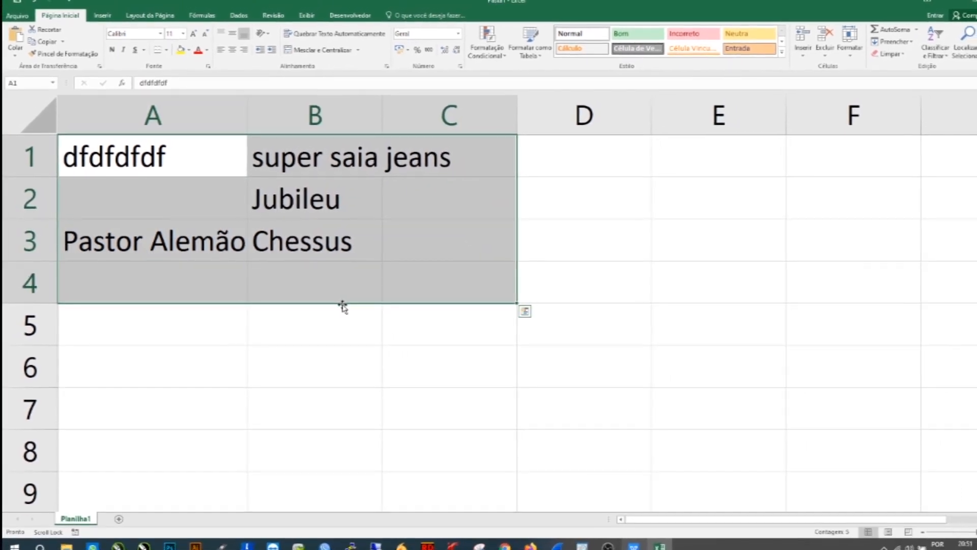
{"action": "left_click_drag", "start_coordinate": [334, 307], "coordinate": [692, 384]}
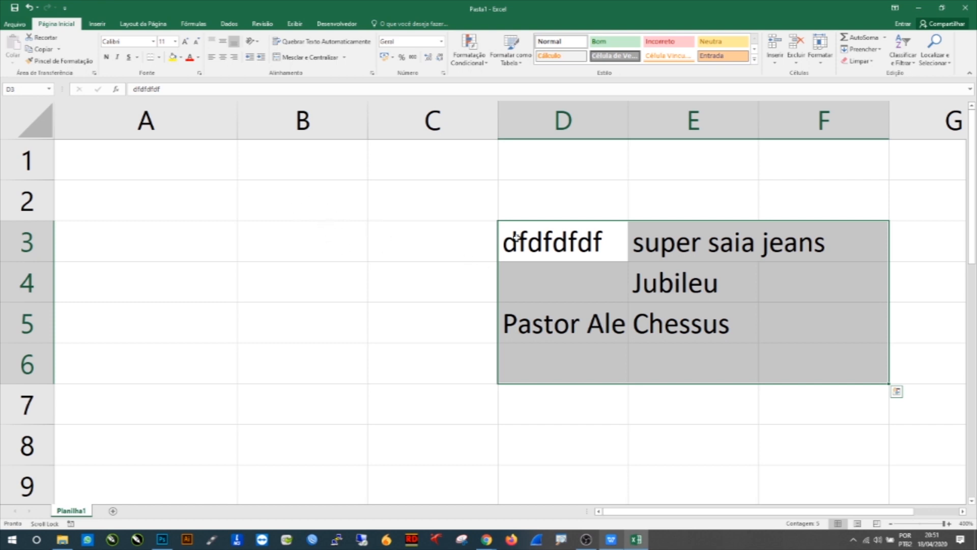
{"action": "left_click_drag", "start_coordinate": [531, 221], "coordinate": [174, 175]}
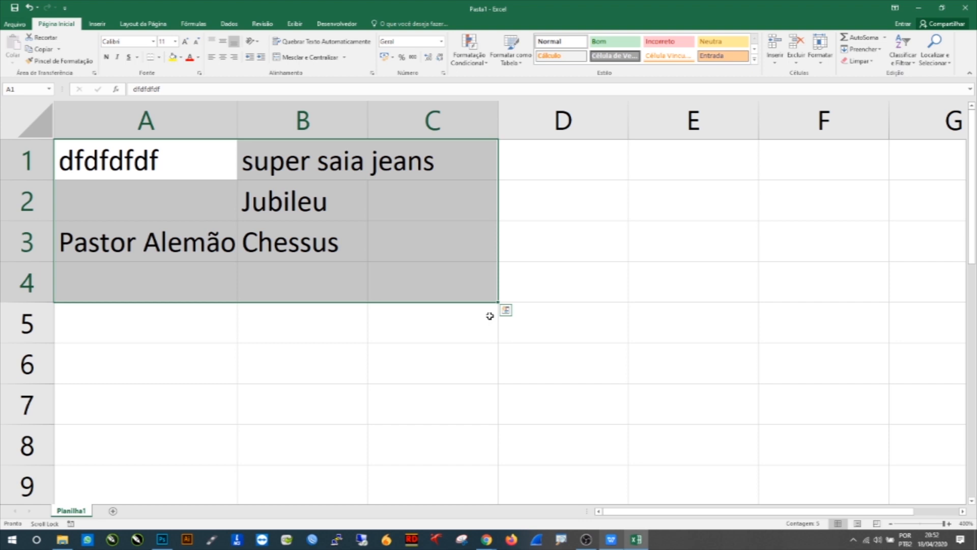
Step: Copy the A1:C4 block down into rows 5 to 8 using the fill handle
{"action": "key", "text": "ctrl+4"}
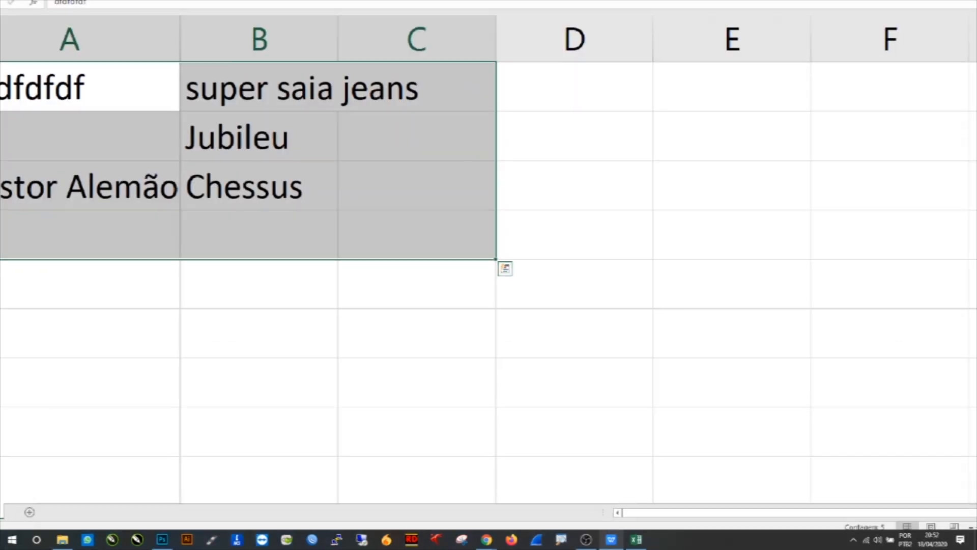
{"action": "left_click", "coordinate": [506, 310]}
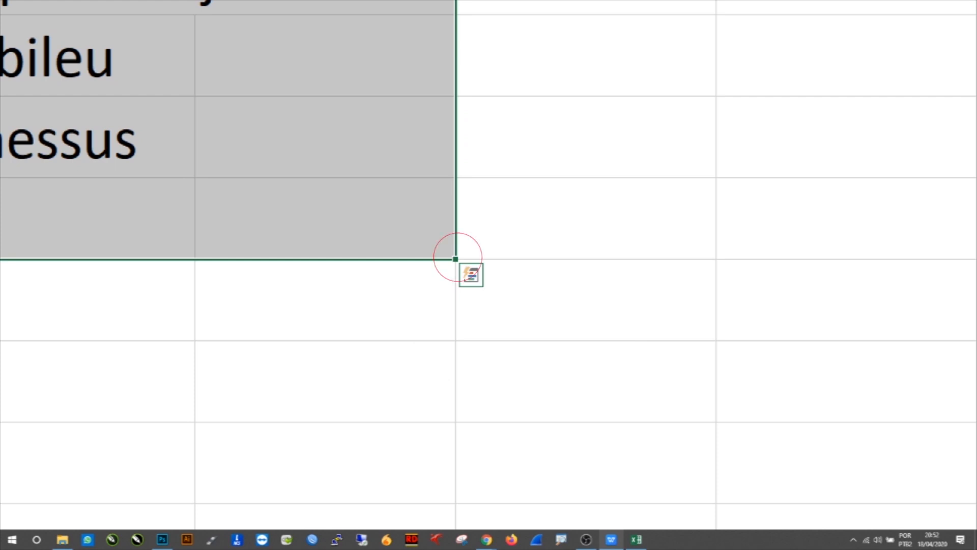
{"action": "key", "text": "ctrl+4"}
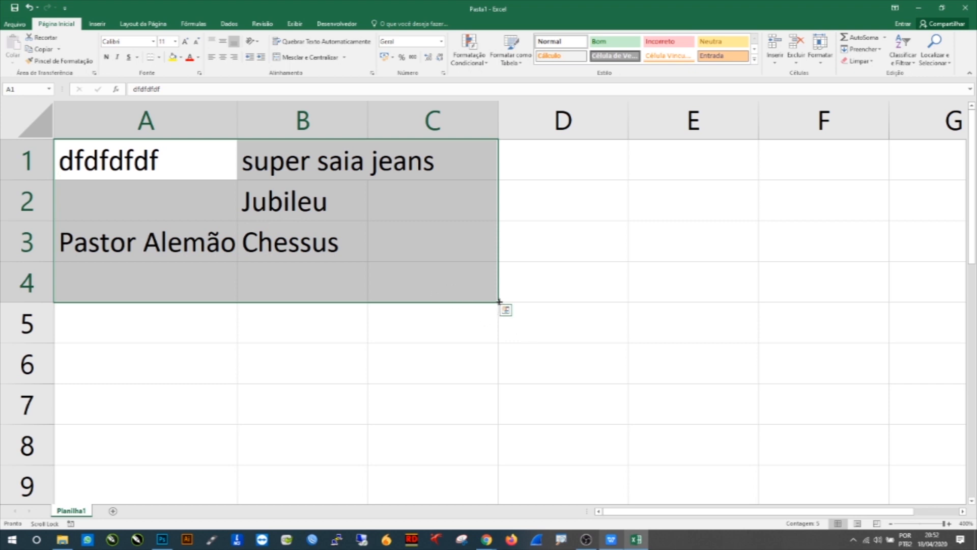
{"action": "left_click_drag", "start_coordinate": [499, 301], "coordinate": [484, 453]}
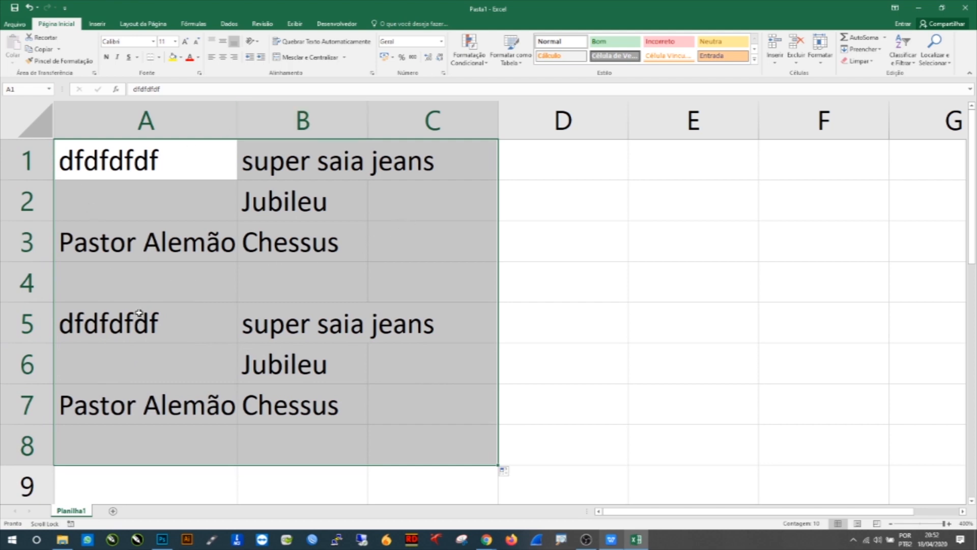
Step: Select several individual cells in columns D and E one after another
{"action": "left_click", "coordinate": [521, 417]}
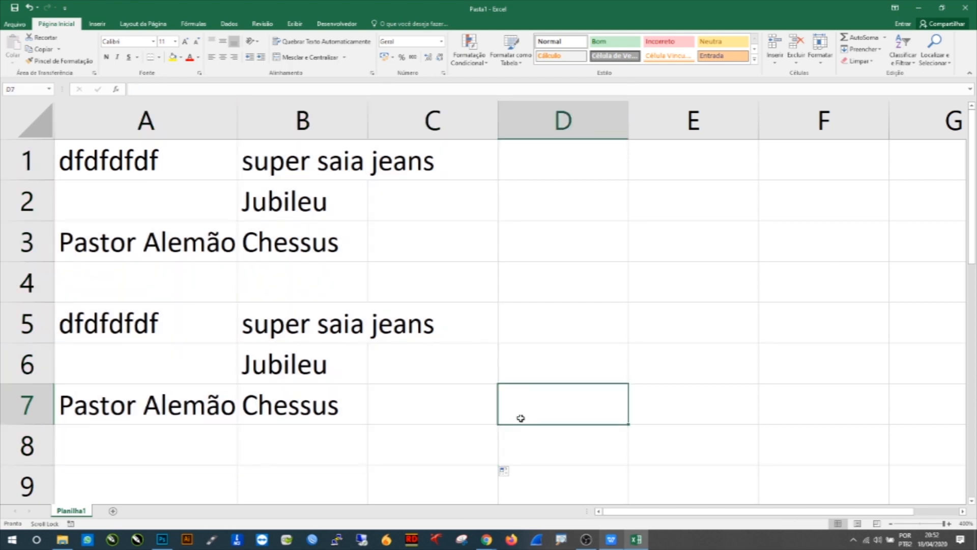
{"action": "left_click", "coordinate": [548, 243]}
{"action": "left_click", "coordinate": [712, 225]}
{"action": "left_click", "coordinate": [537, 270]}
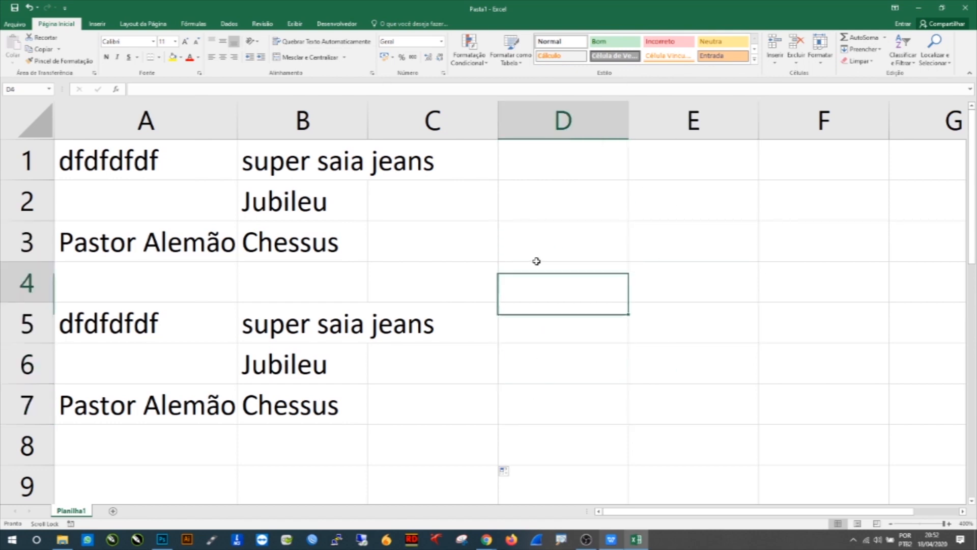
{"action": "left_click", "coordinate": [621, 196]}
{"action": "left_click", "coordinate": [694, 206]}
{"action": "left_click", "coordinate": [635, 319]}
{"action": "left_click_drag", "start_coordinate": [584, 220], "coordinate": [717, 318]}
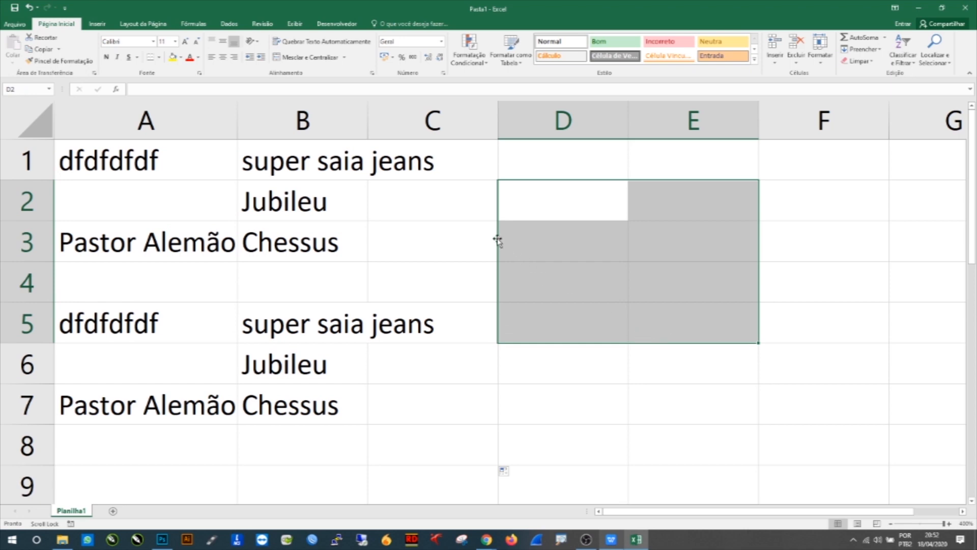
{"action": "left_click_drag", "start_coordinate": [497, 240], "coordinate": [317, 226]}
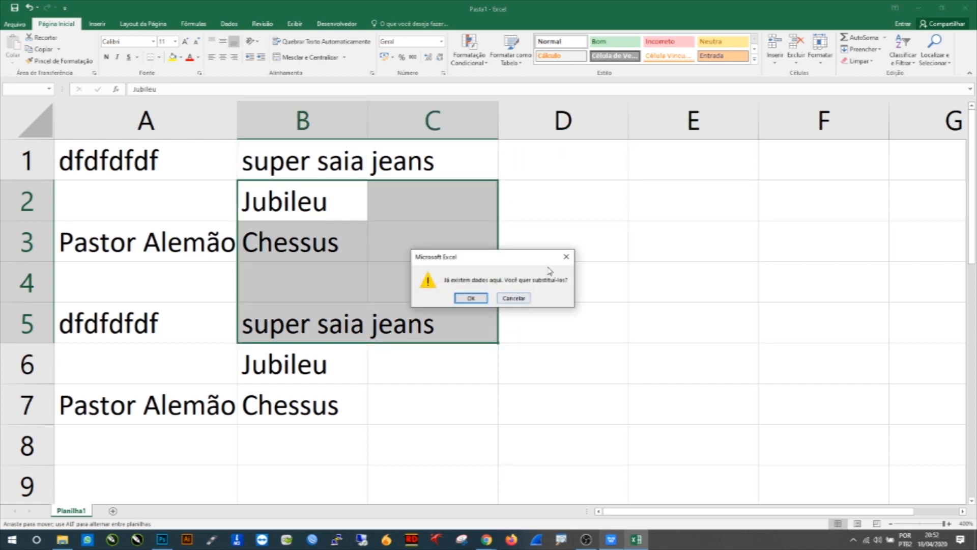
{"action": "left_click", "coordinate": [563, 257]}
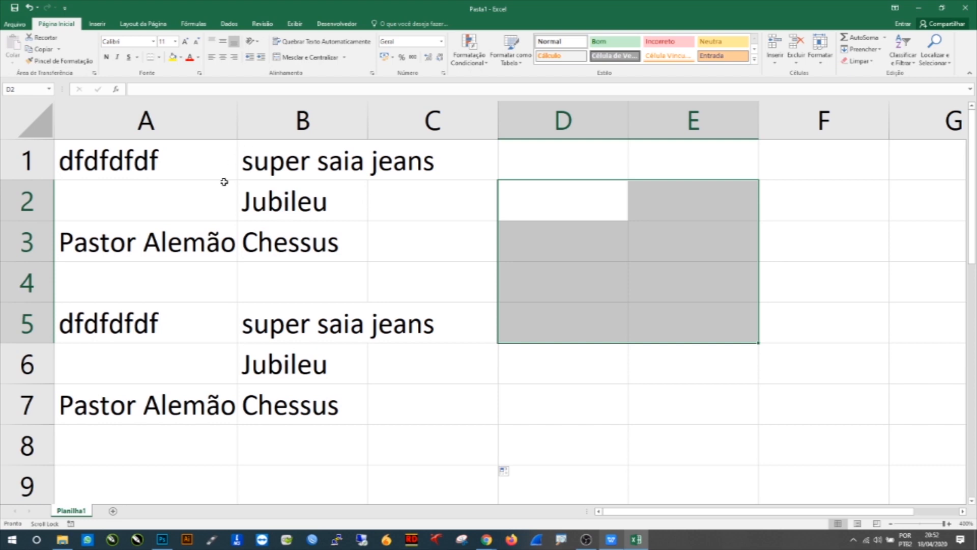
Step: Select A1:C7 and extend it further down with the fill handle to repeat its contents
{"action": "left_click", "coordinate": [381, 199]}
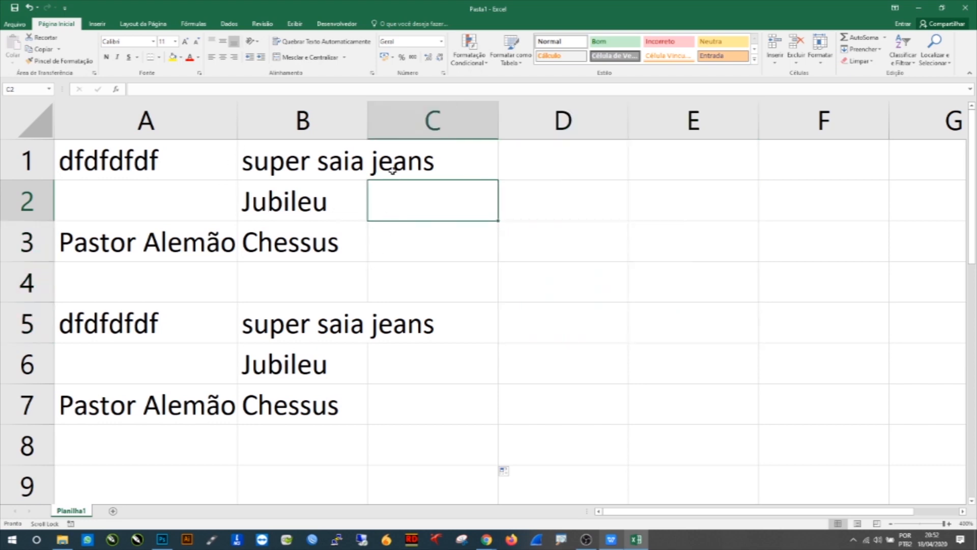
{"action": "left_click_drag", "start_coordinate": [87, 177], "coordinate": [480, 402]}
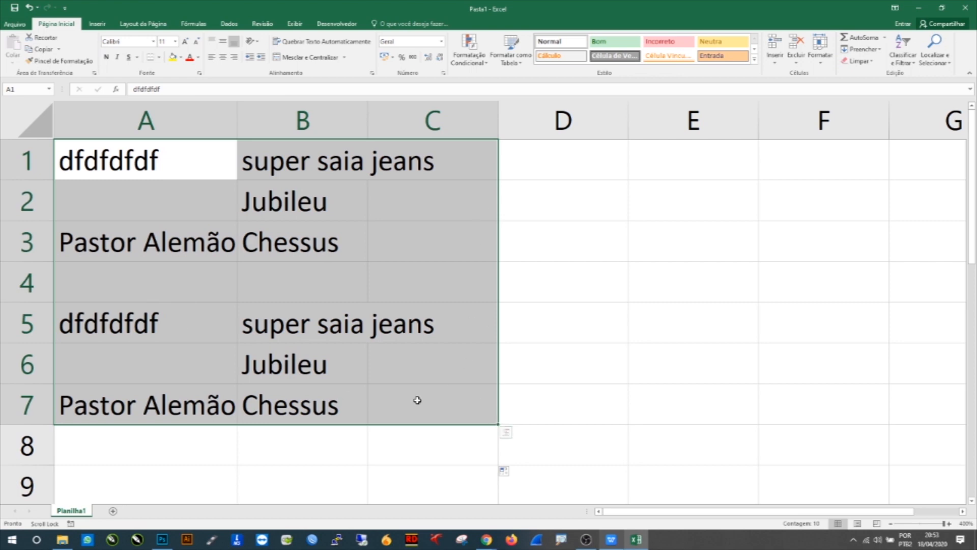
{"action": "left_click_drag", "start_coordinate": [498, 423], "coordinate": [503, 496]}
{"action": "scroll", "coordinate": [359, 383], "scroll_direction": "down", "scroll_amount": 2}
{"action": "scroll", "coordinate": [358, 383], "scroll_direction": "down", "scroll_amount": 1}
{"action": "scroll", "coordinate": [364, 336], "scroll_direction": "up", "scroll_amount": 3}
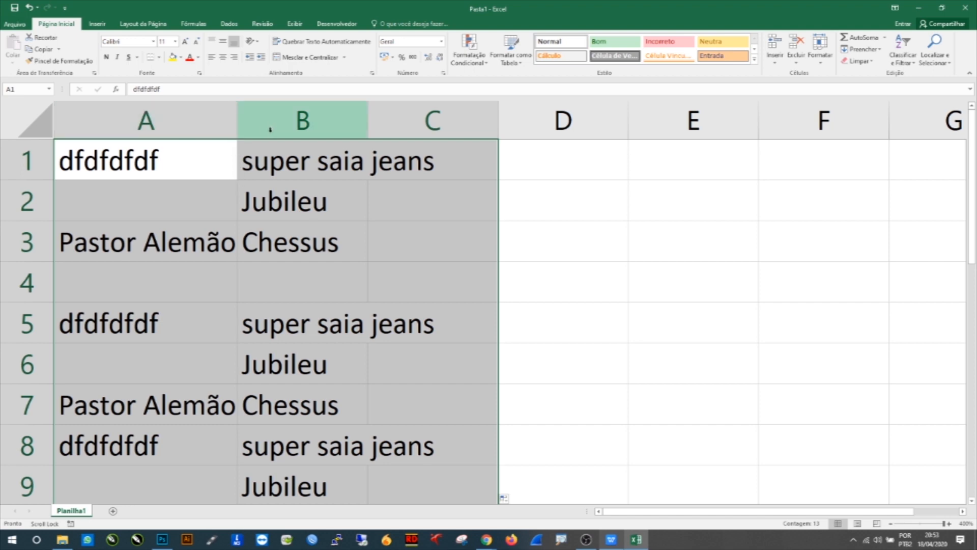
Step: Narrow column A by dragging its border
{"action": "left_click", "coordinate": [237, 108]}
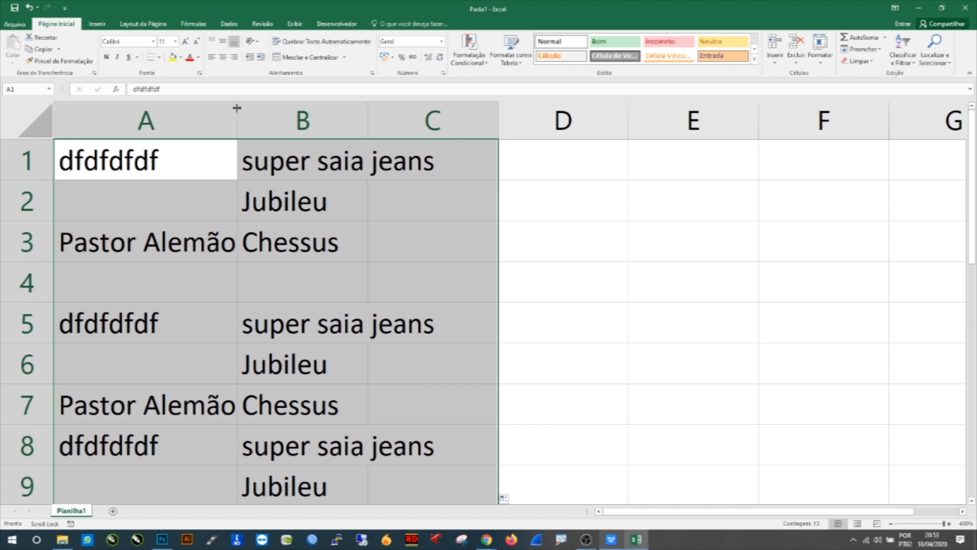
{"action": "left_click_drag", "start_coordinate": [237, 107], "coordinate": [201, 103]}
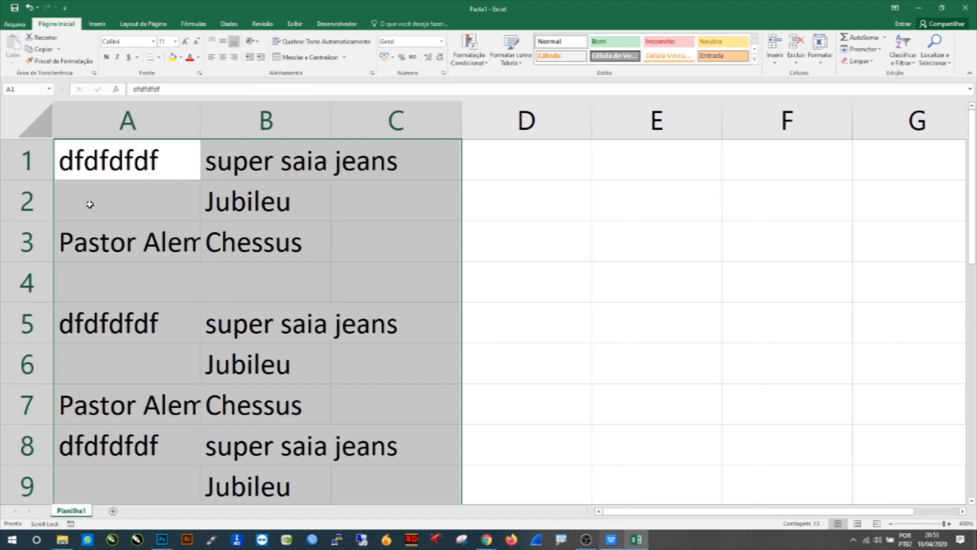
{"action": "mouse_move", "coordinate": [45, 180]}
{"action": "left_mouse_down"}
{"action": "mouse_move", "coordinate": [46, 192]}
{"action": "mouse_move", "coordinate": [42, 177]}
{"action": "left_mouse_up"}
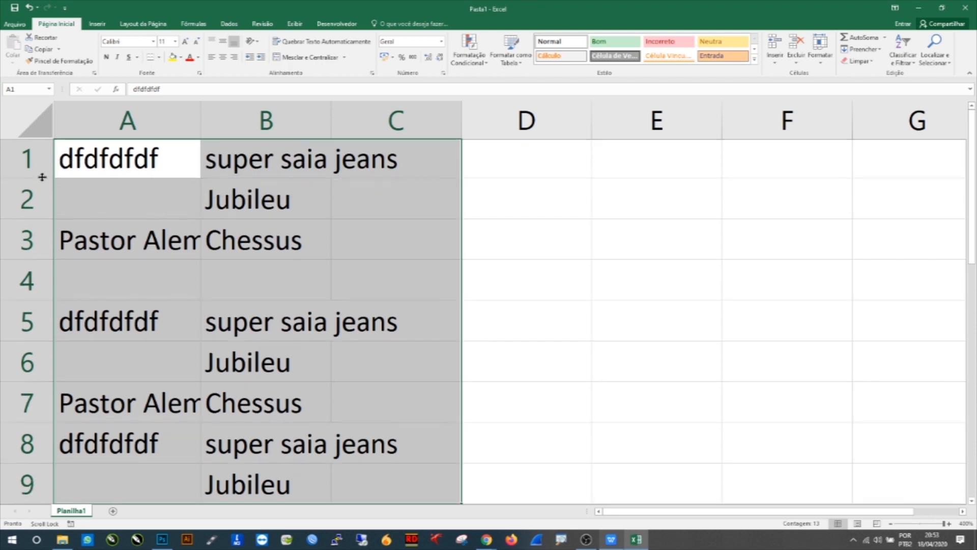
Step: Select all of column A, then all of row 1, then cell B3
{"action": "left_click", "coordinate": [157, 118]}
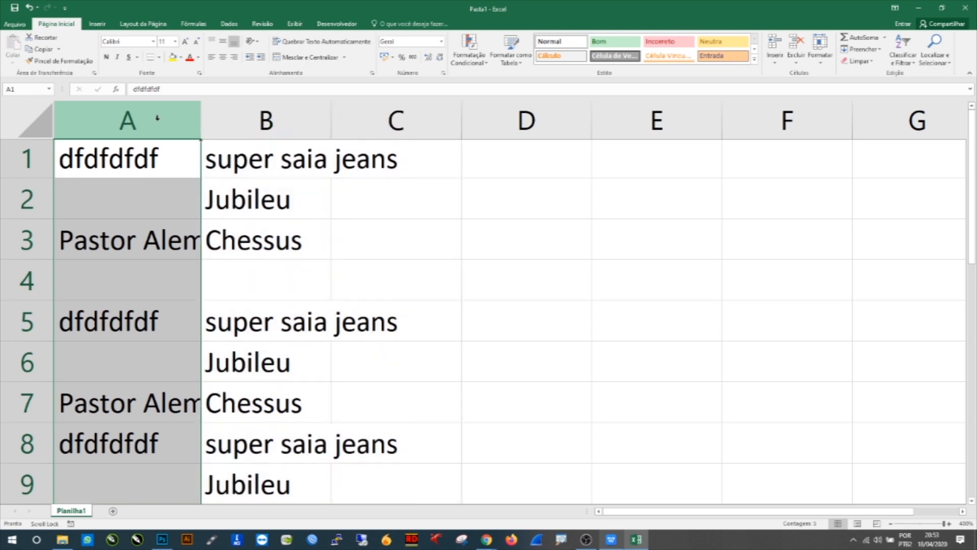
{"action": "left_click", "coordinate": [37, 161]}
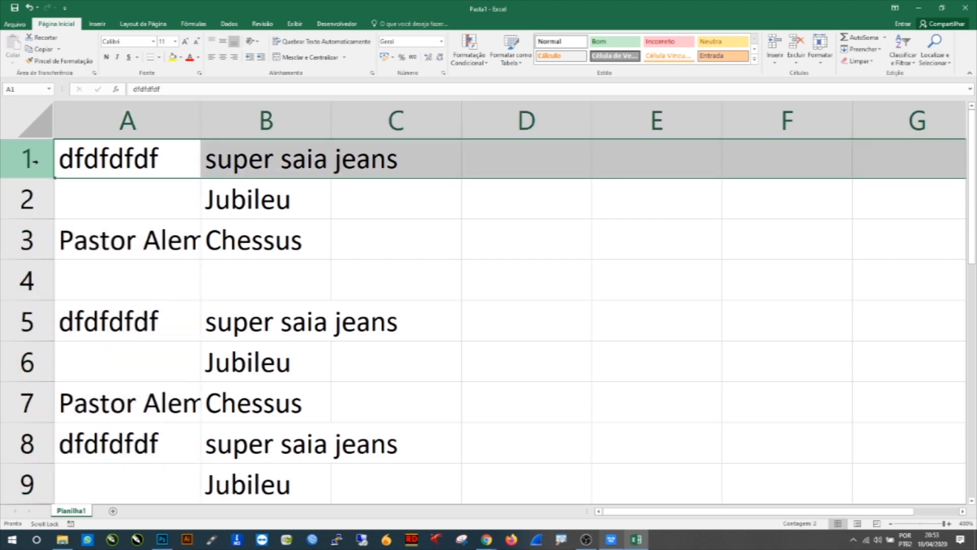
{"action": "left_click", "coordinate": [224, 223]}
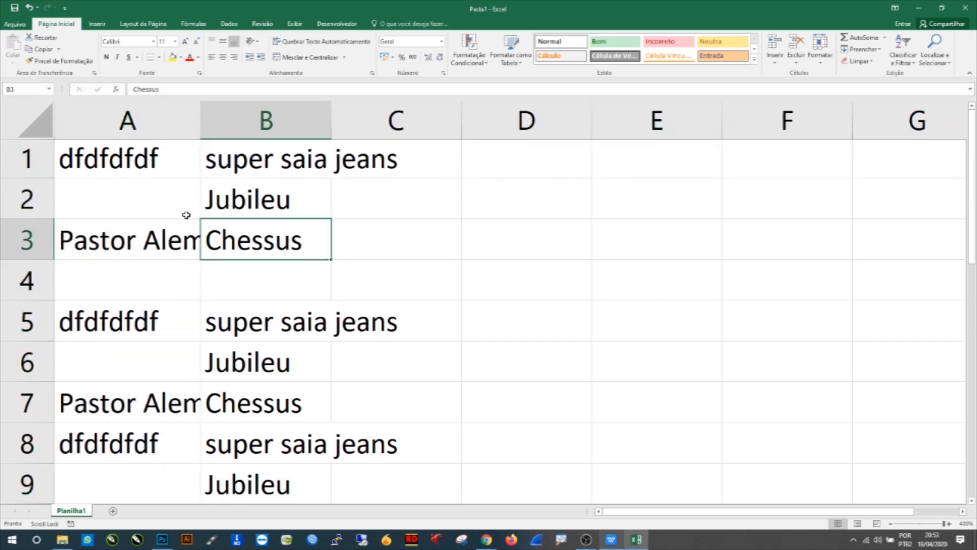
{"action": "left_click_drag", "start_coordinate": [187, 214], "coordinate": [152, 240]}
Step: Delete the contents of all filled cells in columns A to C
{"action": "left_click_drag", "start_coordinate": [157, 155], "coordinate": [397, 468]}
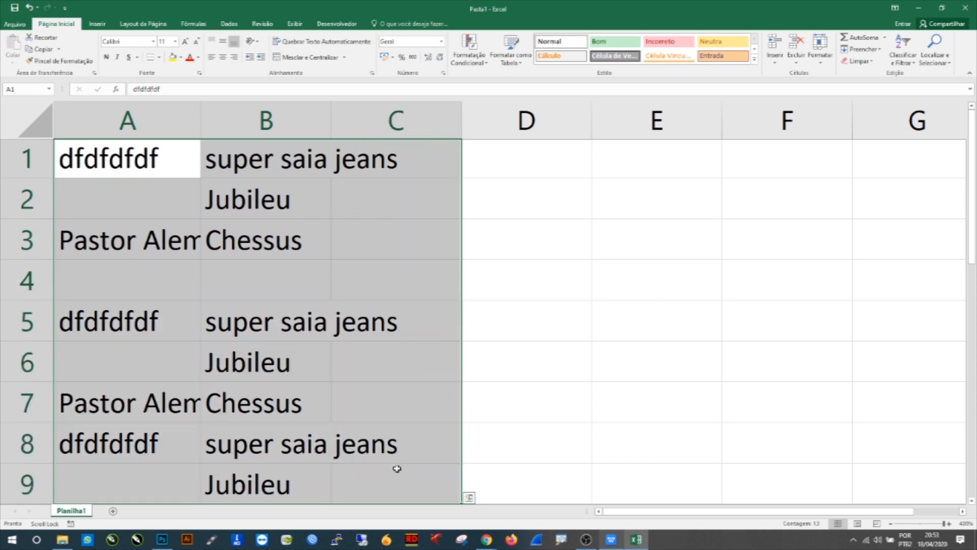
{"action": "key", "text": "Delete"}
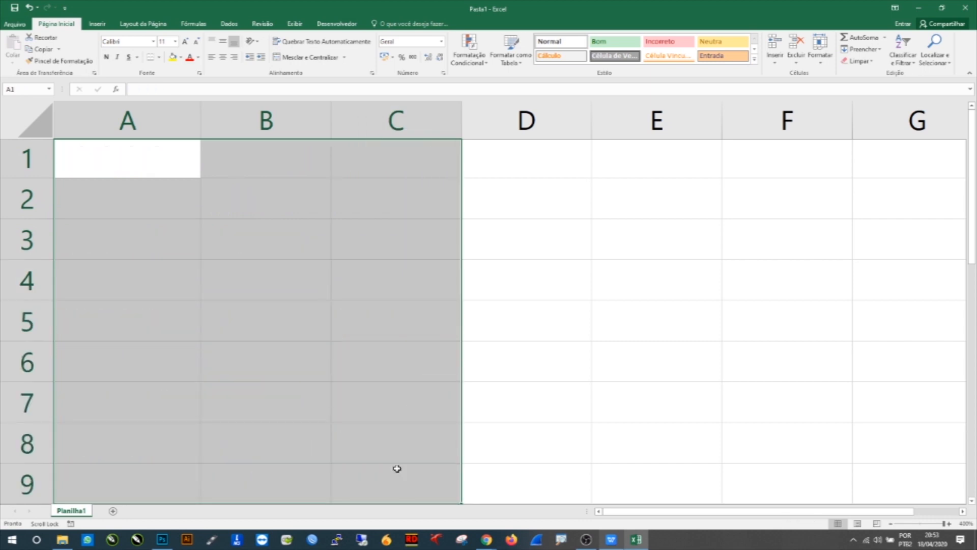
Step: Select cell A1, cell B2 and the range B2:C3 on the emptied sheet
{"action": "left_click", "coordinate": [144, 171]}
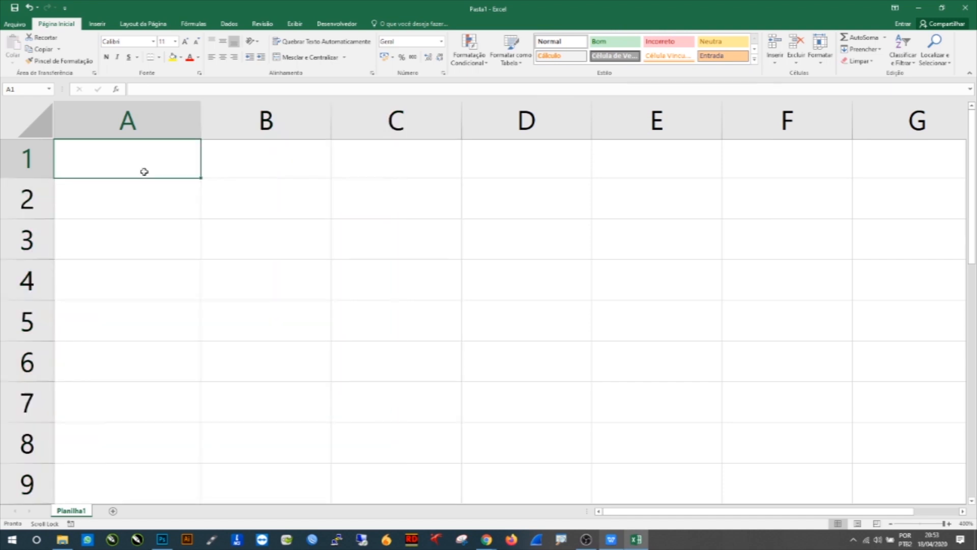
{"action": "left_click", "coordinate": [272, 212]}
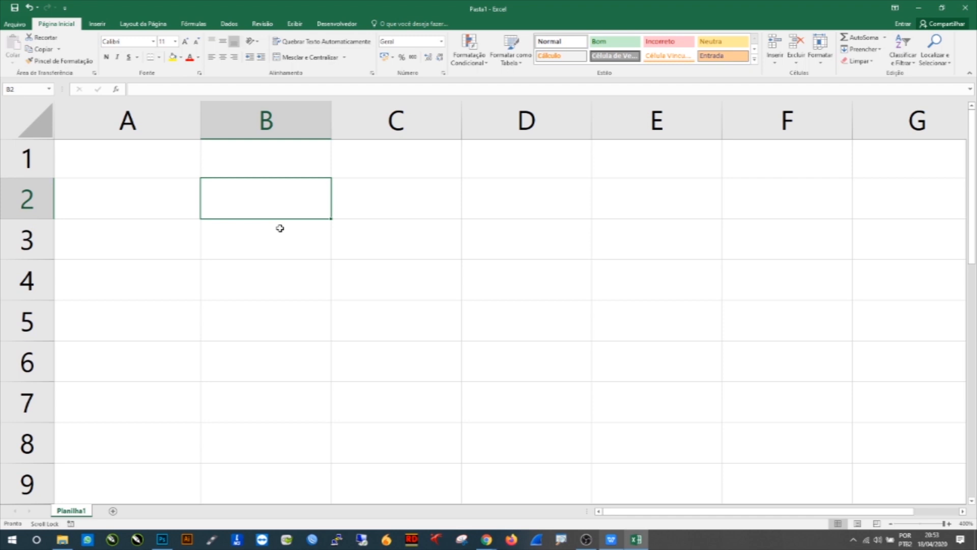
{"action": "left_click_drag", "start_coordinate": [321, 203], "coordinate": [370, 235]}
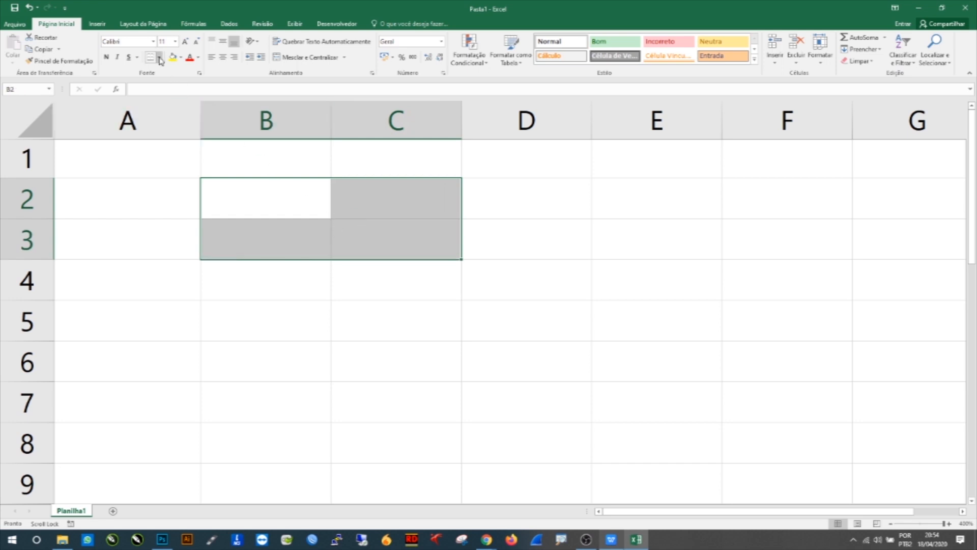
{"action": "left_click", "coordinate": [178, 196]}
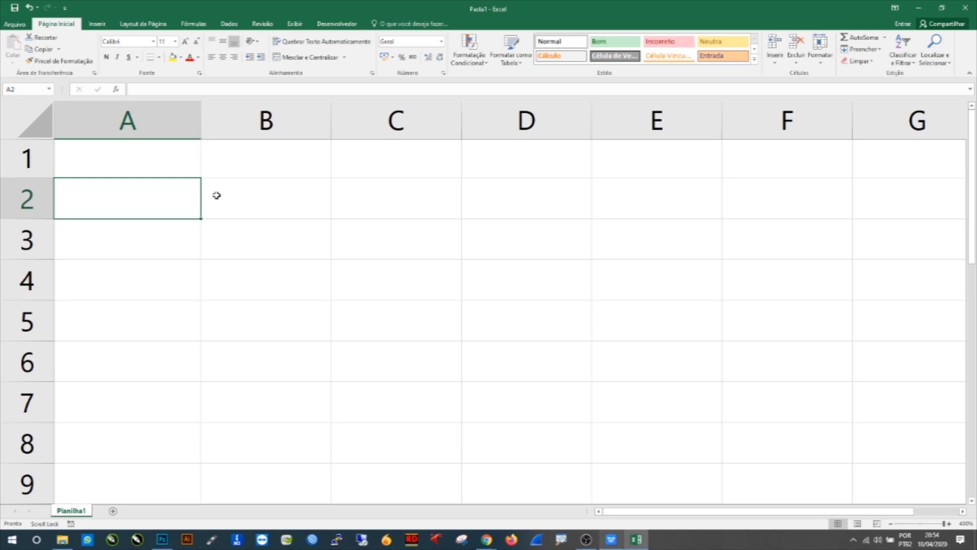
Step: Undo the deletion of the cell contents
{"action": "left_click", "coordinate": [302, 206]}
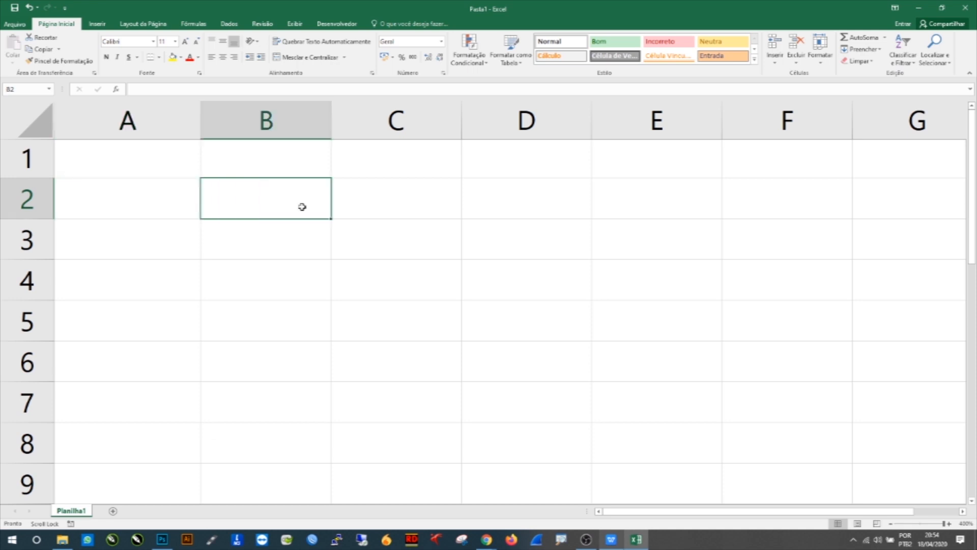
{"action": "left_click", "coordinate": [147, 213]}
{"action": "key", "text": "ctrl+z"}
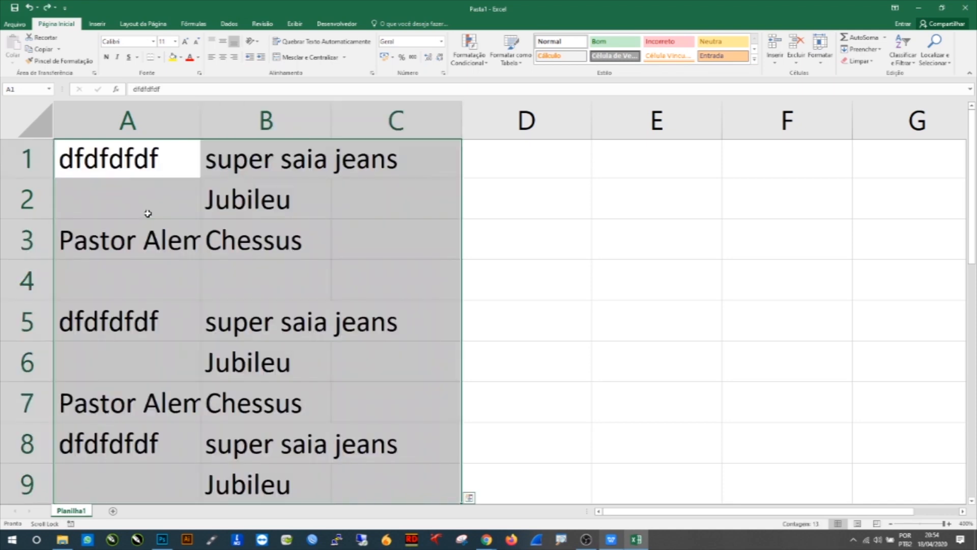
Step: Widen columns B and A so their text fits fully
{"action": "left_click", "coordinate": [541, 303]}
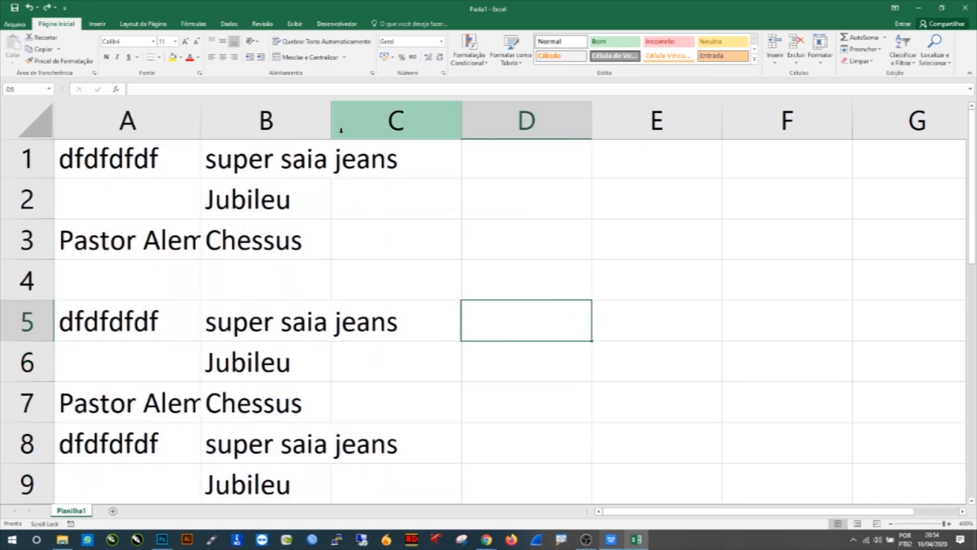
{"action": "left_click_drag", "start_coordinate": [331, 124], "coordinate": [424, 125]}
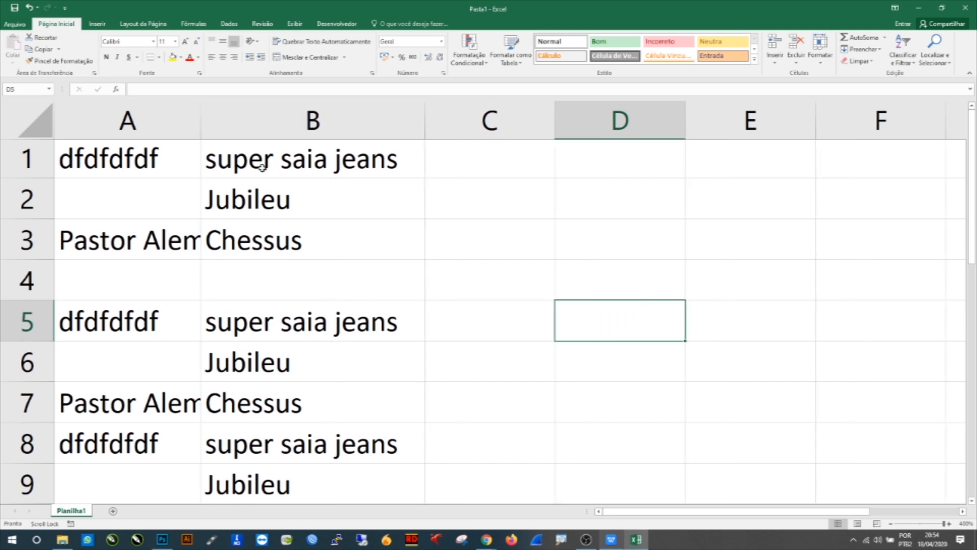
{"action": "left_click_drag", "start_coordinate": [201, 117], "coordinate": [260, 125]}
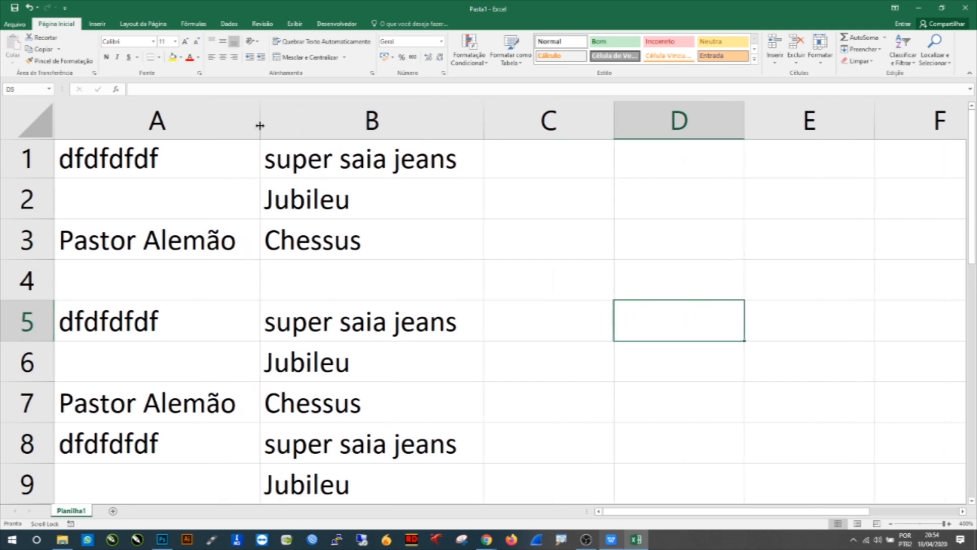
Step: Select various single cells, then all of column B and all of row 3
{"action": "left_click", "coordinate": [175, 115]}
{"action": "left_click", "coordinate": [36, 166]}
{"action": "left_click", "coordinate": [161, 201]}
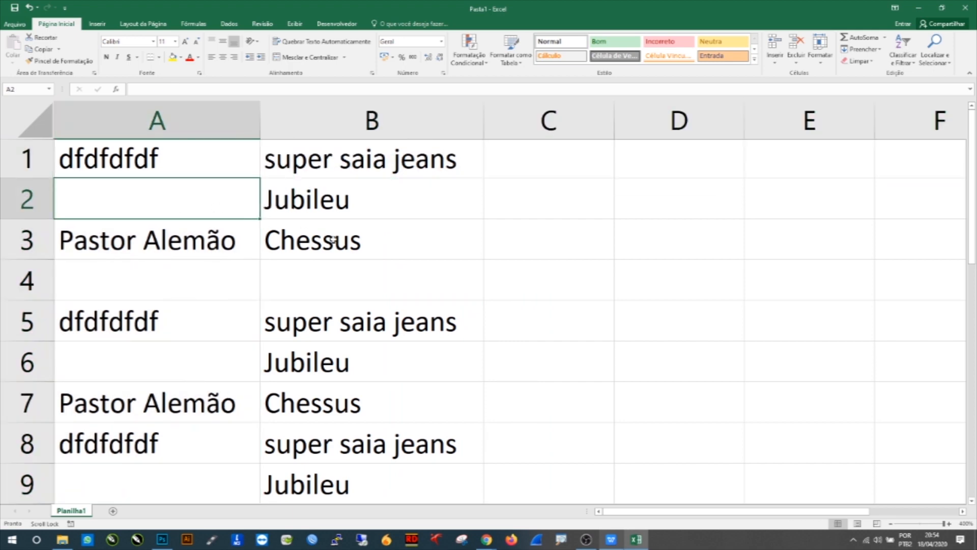
{"action": "left_click", "coordinate": [377, 207]}
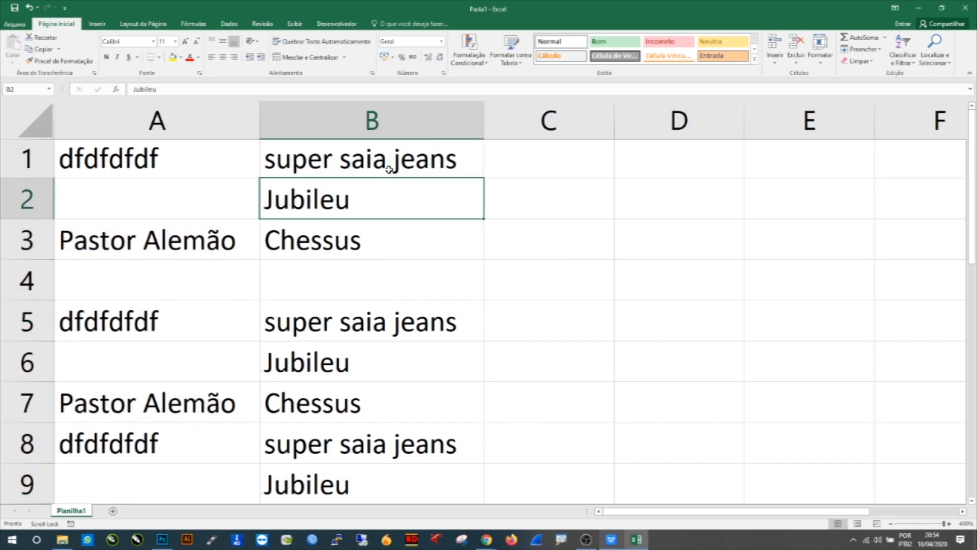
{"action": "left_click", "coordinate": [306, 224]}
{"action": "left_click", "coordinate": [192, 236]}
{"action": "left_click", "coordinate": [182, 164]}
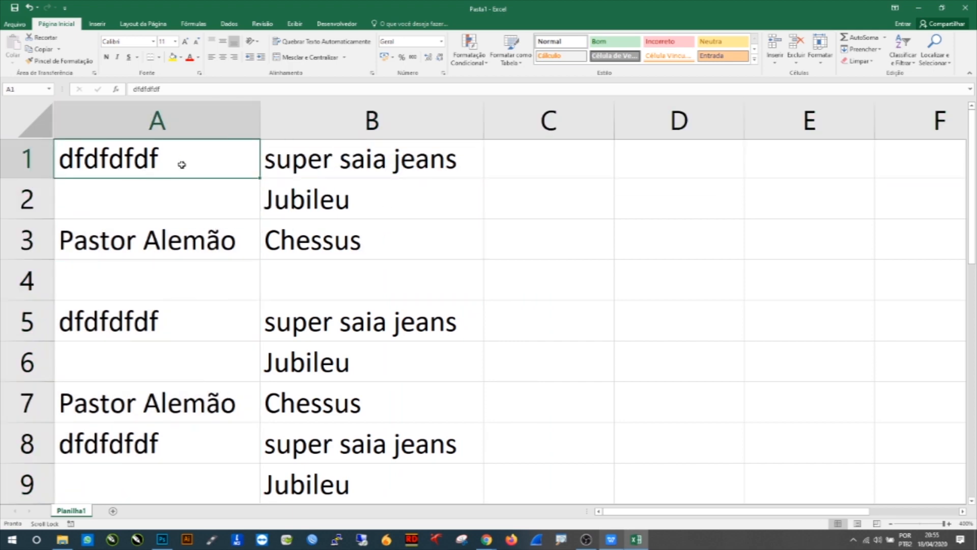
{"action": "left_click", "coordinate": [296, 177]}
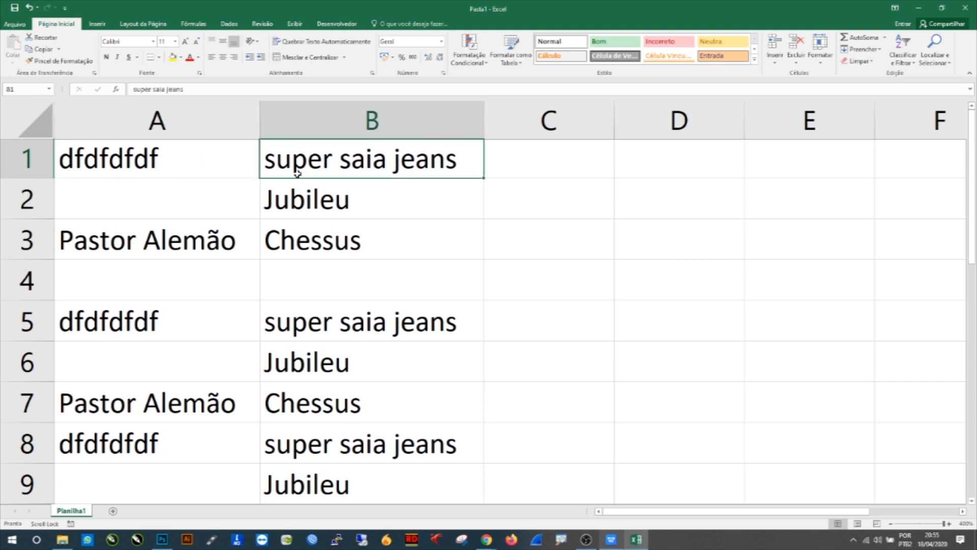
{"action": "left_click", "coordinate": [280, 245]}
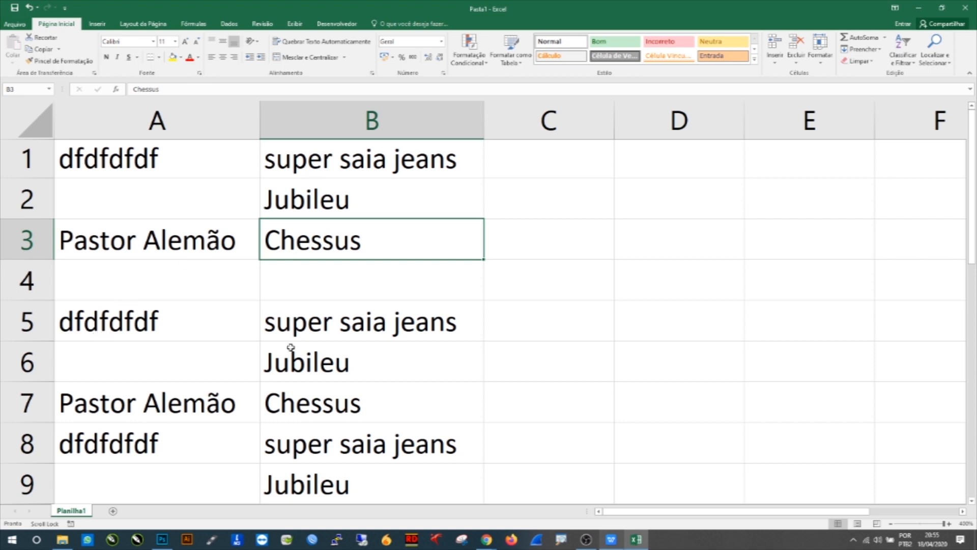
{"action": "left_click", "coordinate": [321, 337]}
{"action": "left_click", "coordinate": [161, 327]}
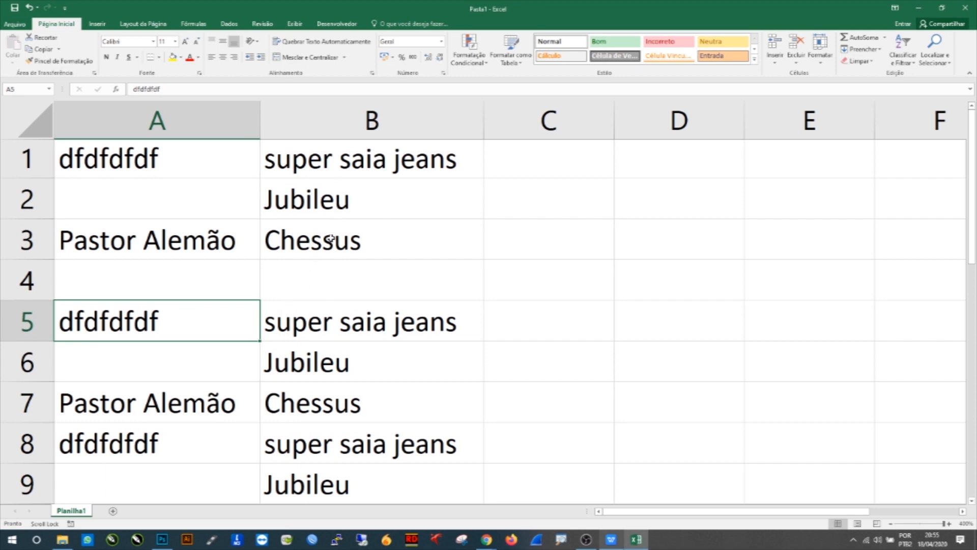
{"action": "left_click", "coordinate": [372, 121]}
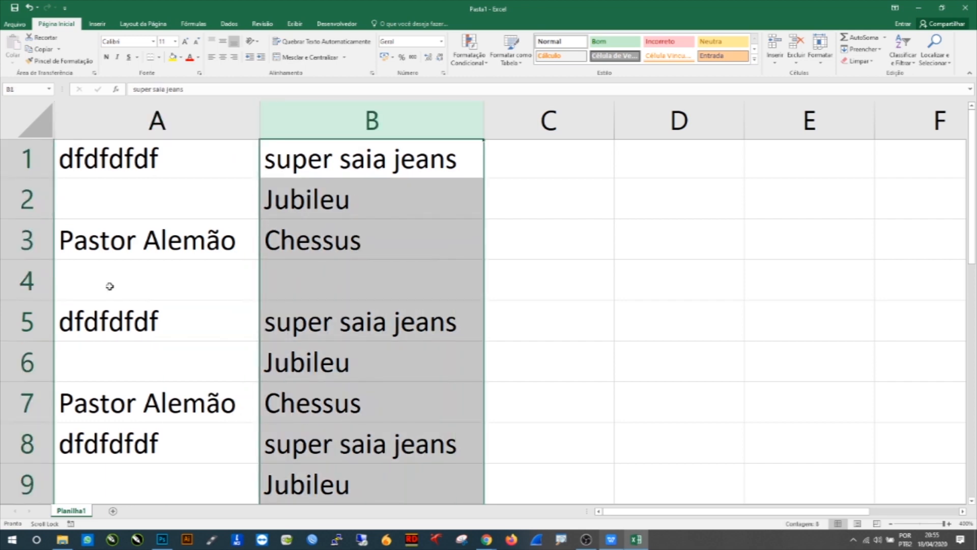
{"action": "left_click", "coordinate": [27, 239]}
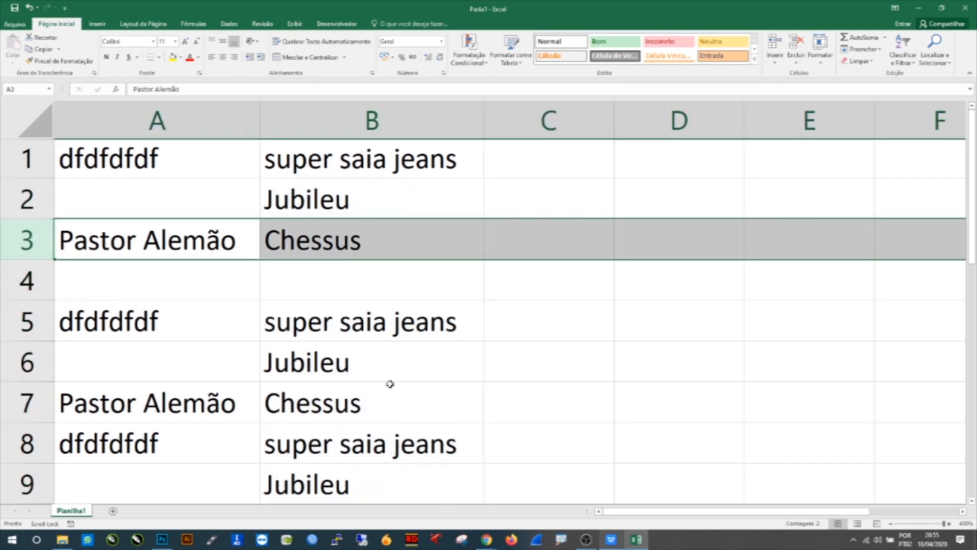
Step: Open cell B2 for editing and select its text Jubileu, then move to cell A7
{"action": "left_click", "coordinate": [306, 204]}
{"action": "left_click_drag", "start_coordinate": [314, 386], "coordinate": [316, 374]}
{"action": "left_click", "coordinate": [311, 480]}
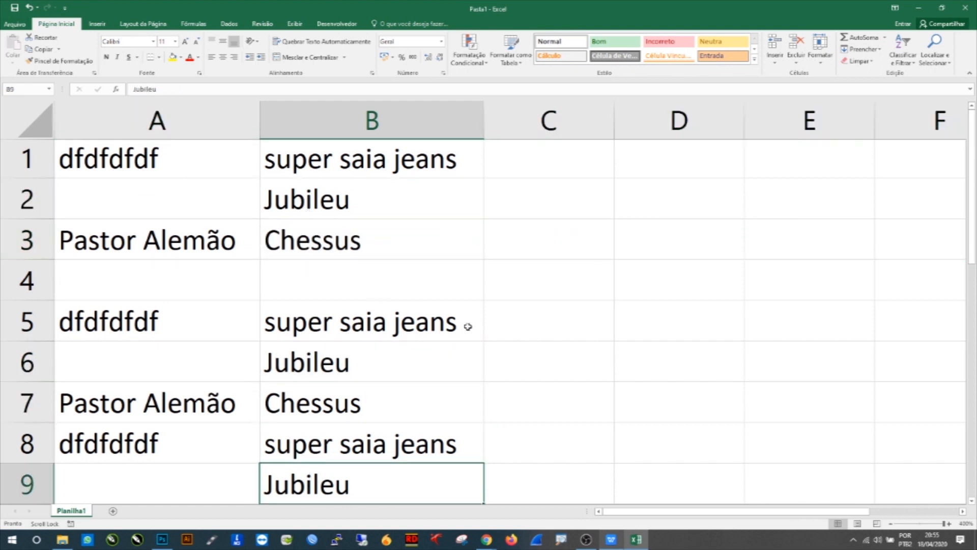
{"action": "left_click", "coordinate": [340, 205]}
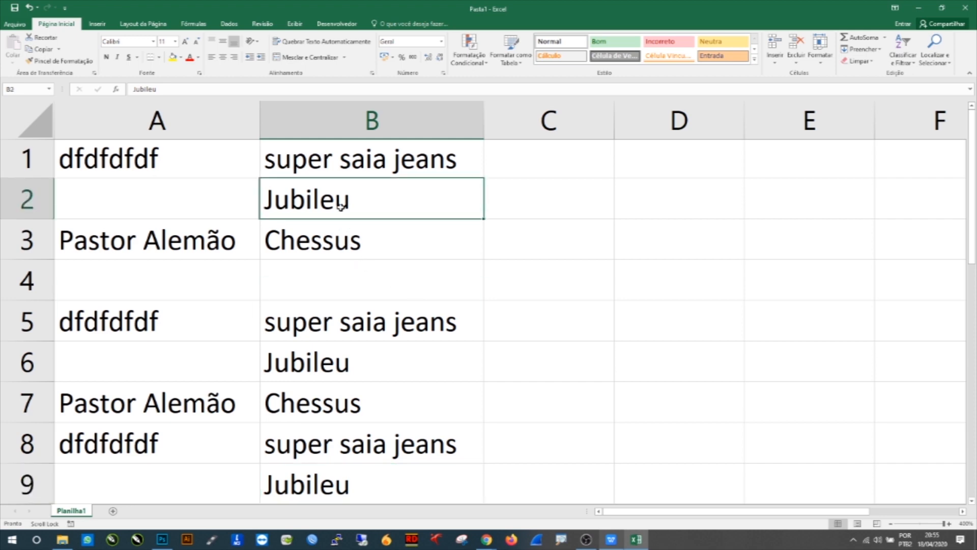
{"action": "double_click", "coordinate": [335, 201]}
{"action": "double_click", "coordinate": [354, 196]}
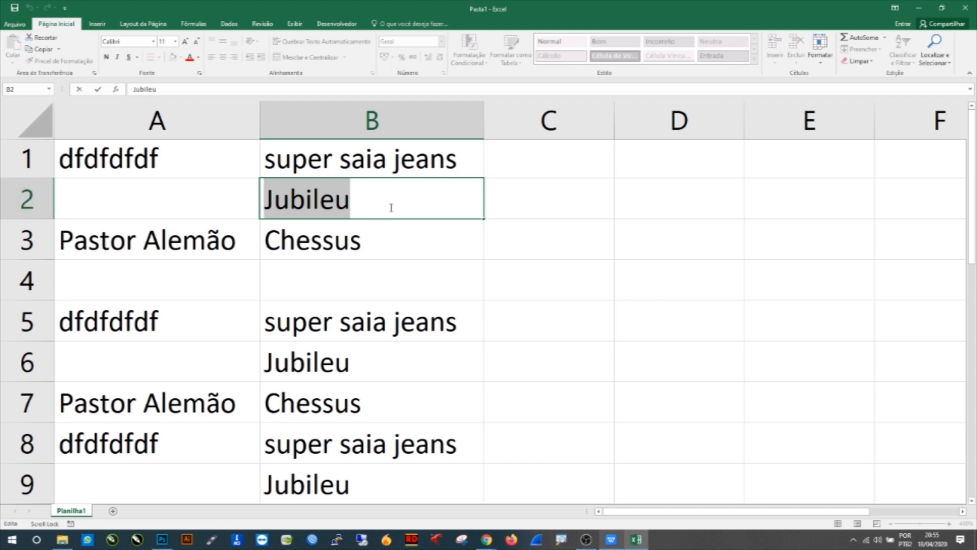
{"action": "left_click", "coordinate": [104, 411]}
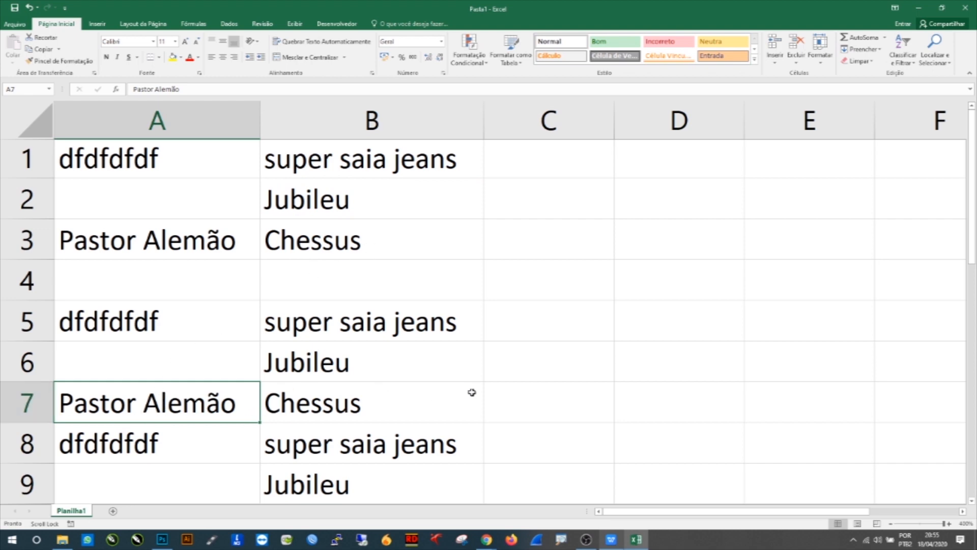
{"action": "left_click", "coordinate": [571, 204]}
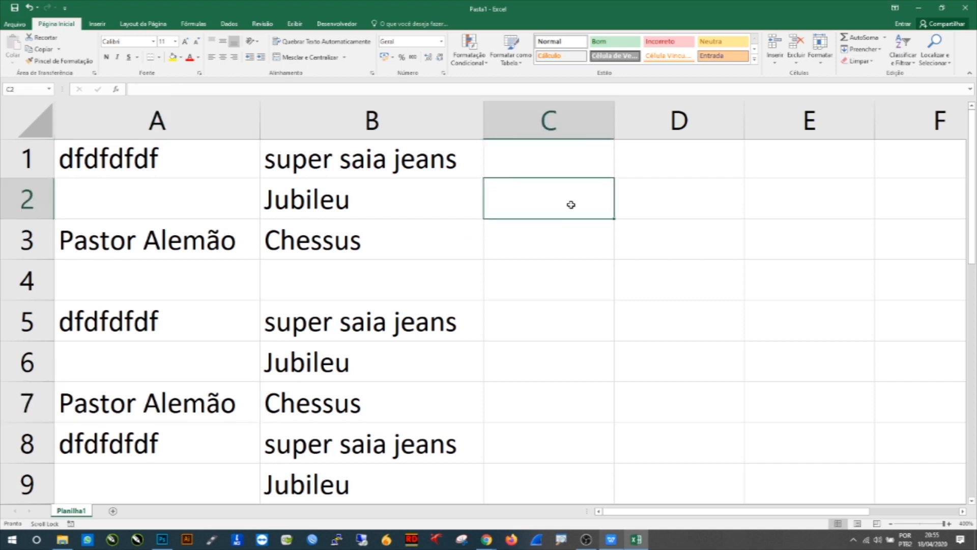
{"action": "type", "text": "="}
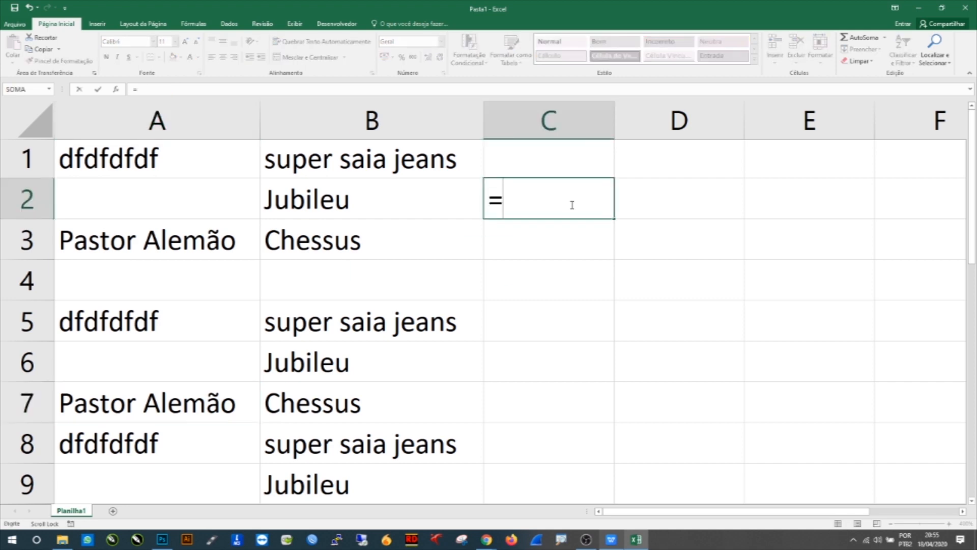
{"action": "left_click", "coordinate": [116, 410]}
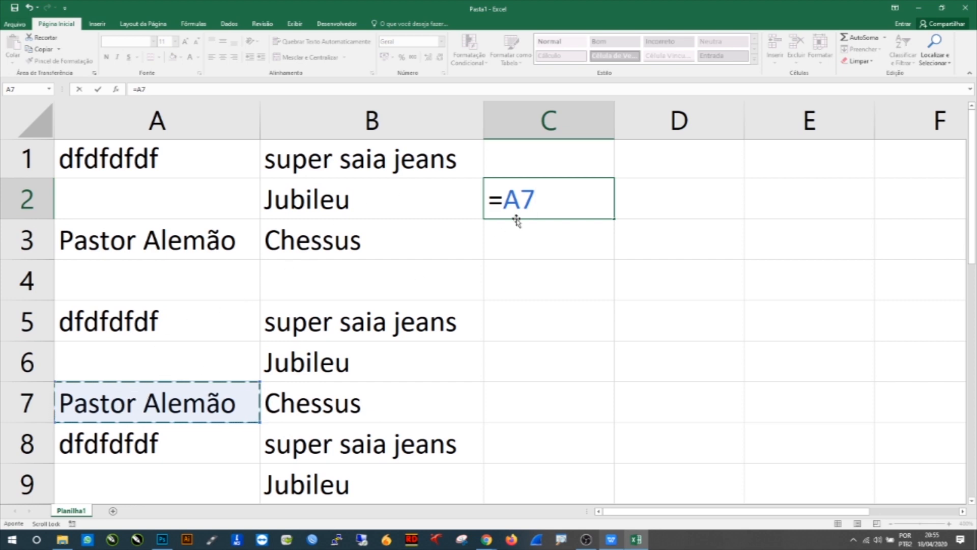
{"action": "mouse_move", "coordinate": [533, 200]}
{"action": "left_mouse_down"}
{"action": "mouse_move", "coordinate": [506, 198]}
{"action": "mouse_move", "coordinate": [532, 198]}
{"action": "left_mouse_up"}
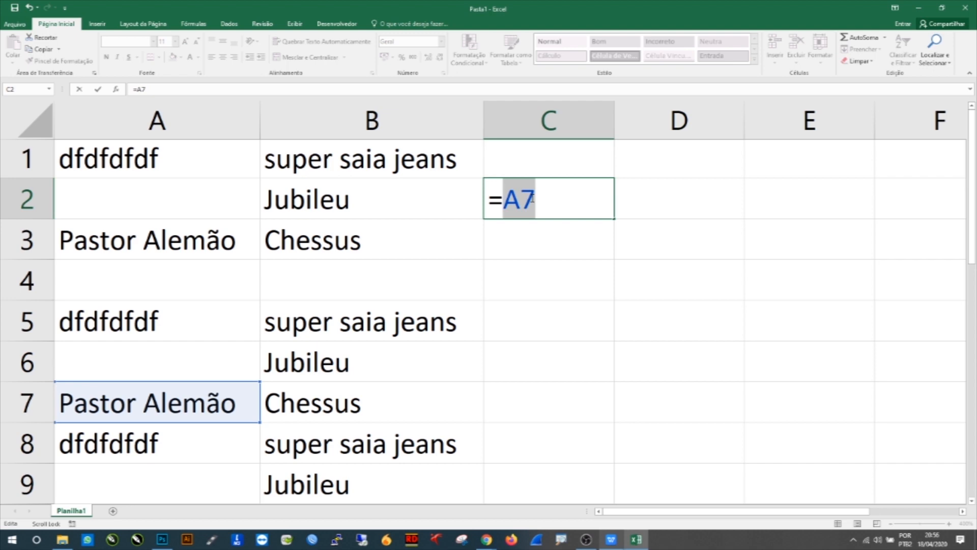
{"action": "left_click", "coordinate": [506, 196]}
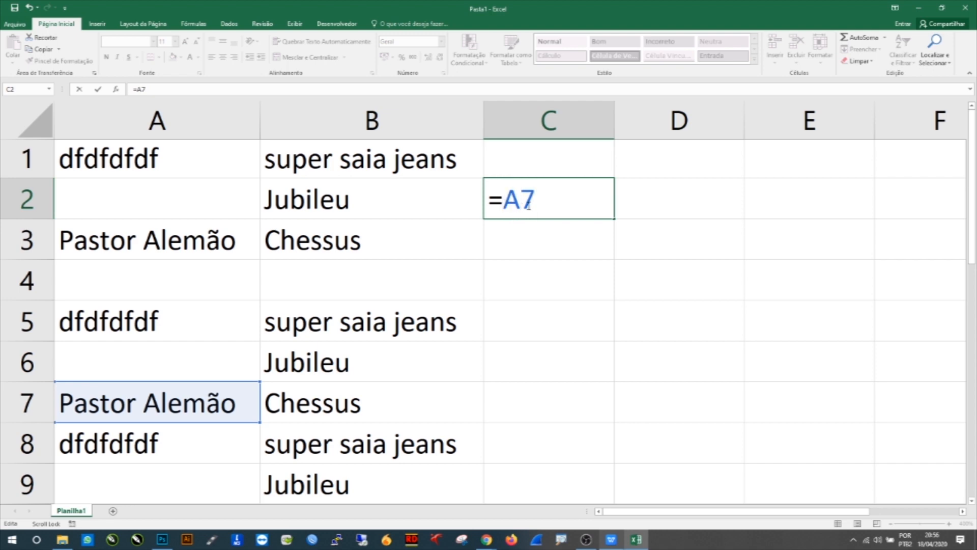
{"action": "left_click_drag", "start_coordinate": [520, 202], "coordinate": [531, 203]}
{"action": "left_click_drag", "start_coordinate": [602, 198], "coordinate": [507, 199]}
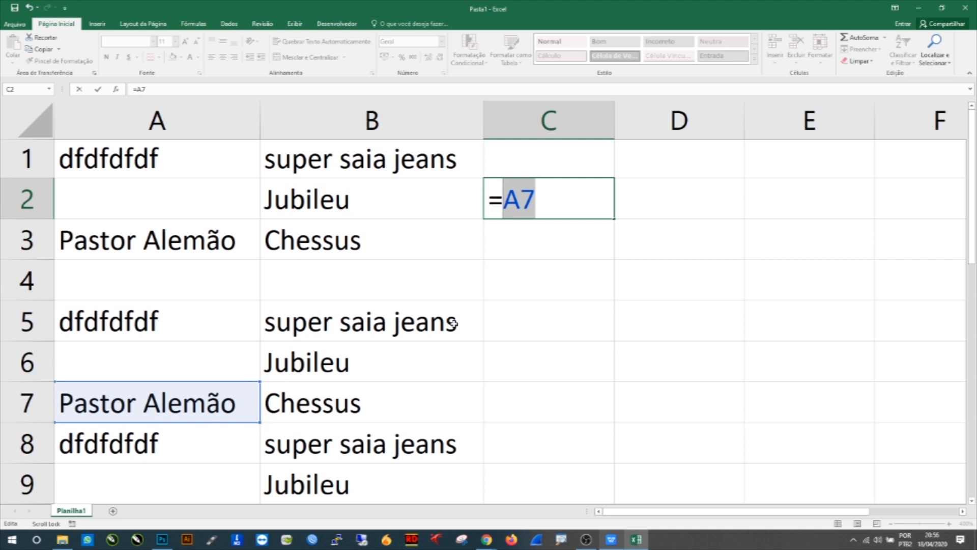
{"action": "left_click", "coordinate": [557, 226]}
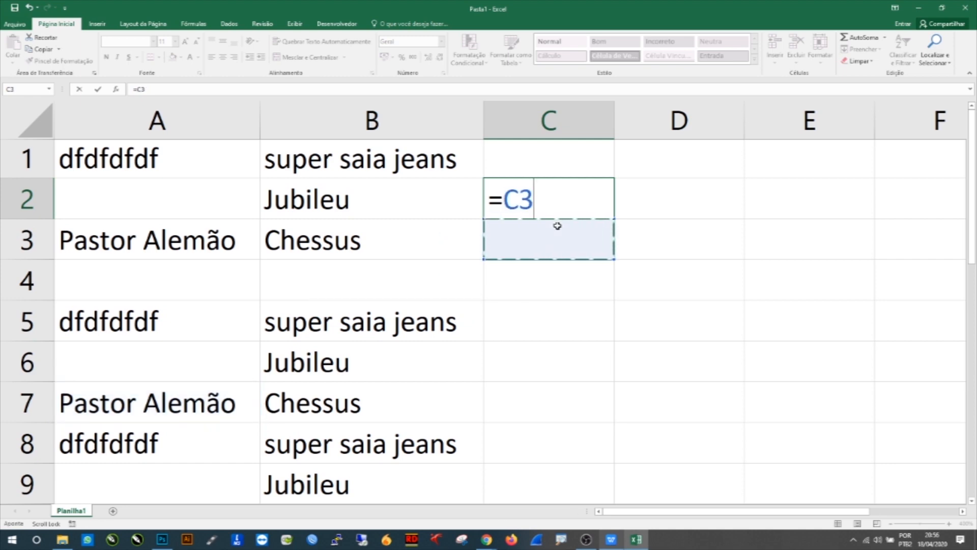
{"action": "key", "text": "Escape"}
Step: Clear the contents of cells B9, B1 and A1 one at a time
{"action": "left_click_drag", "start_coordinate": [392, 487], "coordinate": [129, 172]}
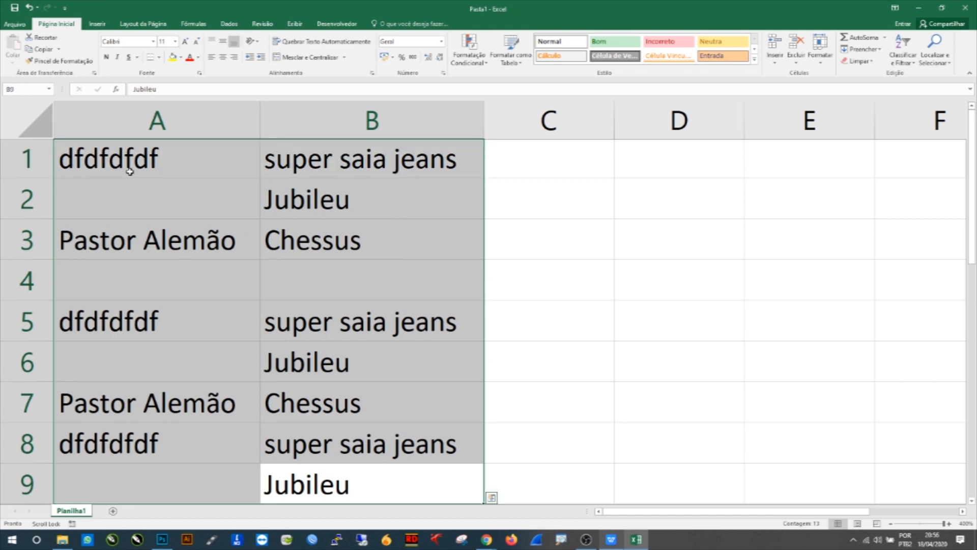
{"action": "key", "text": "BackSpace"}
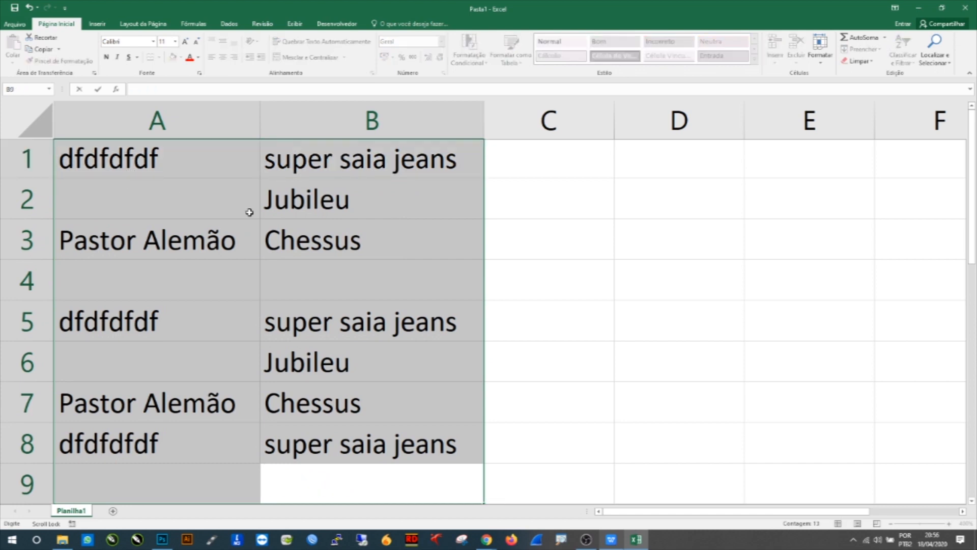
{"action": "left_click", "coordinate": [493, 223]}
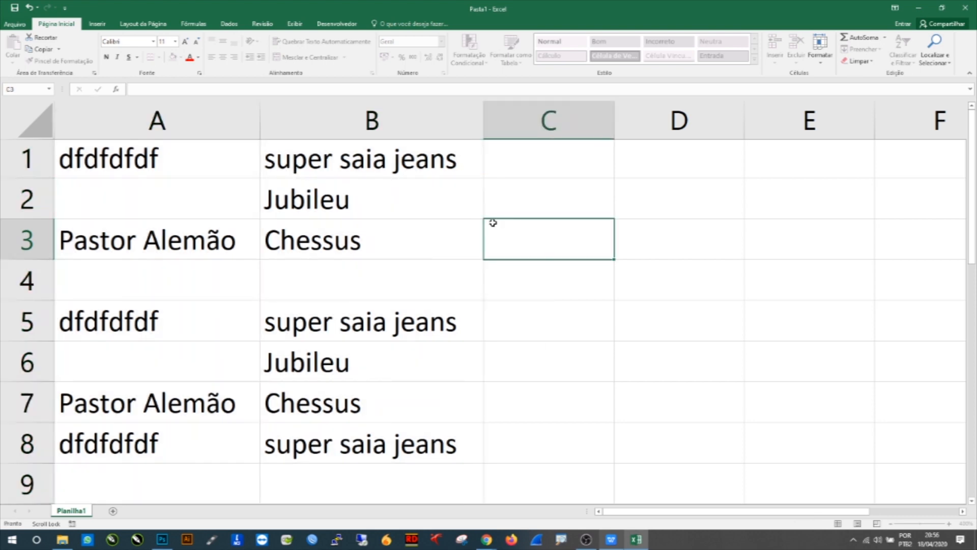
{"action": "left_click_drag", "start_coordinate": [464, 158], "coordinate": [131, 446]}
{"action": "key", "text": "BackSpace"}
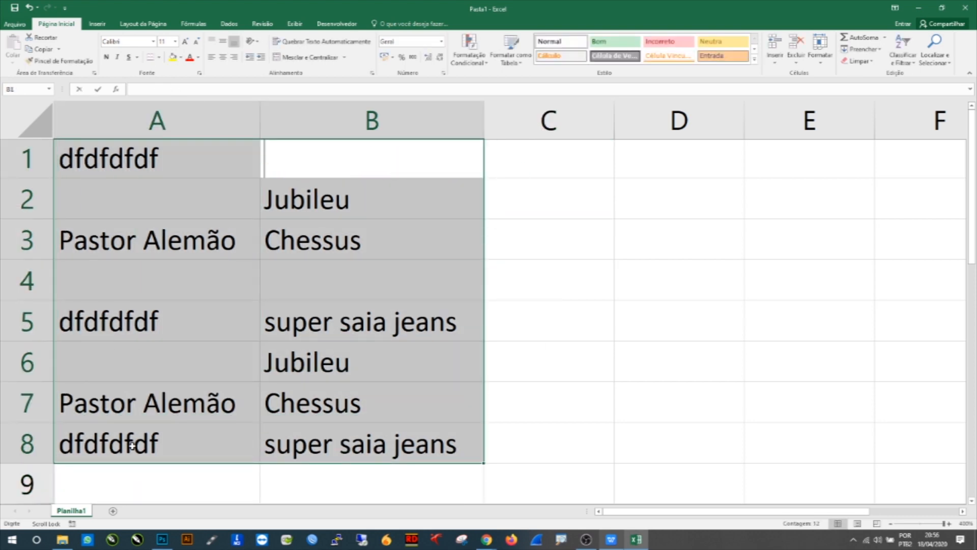
{"action": "left_click", "coordinate": [509, 244]}
{"action": "left_click", "coordinate": [202, 160]}
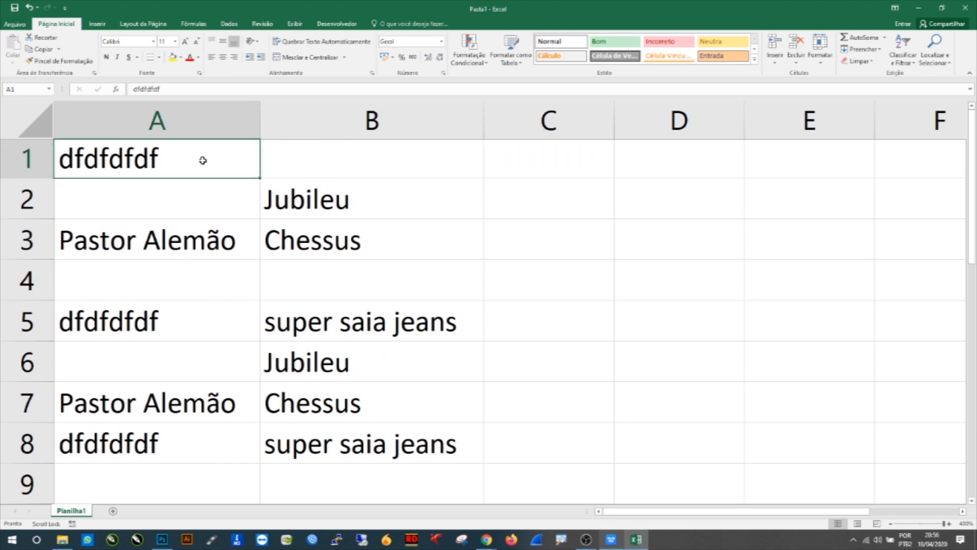
{"action": "key", "text": "BackSpace"}
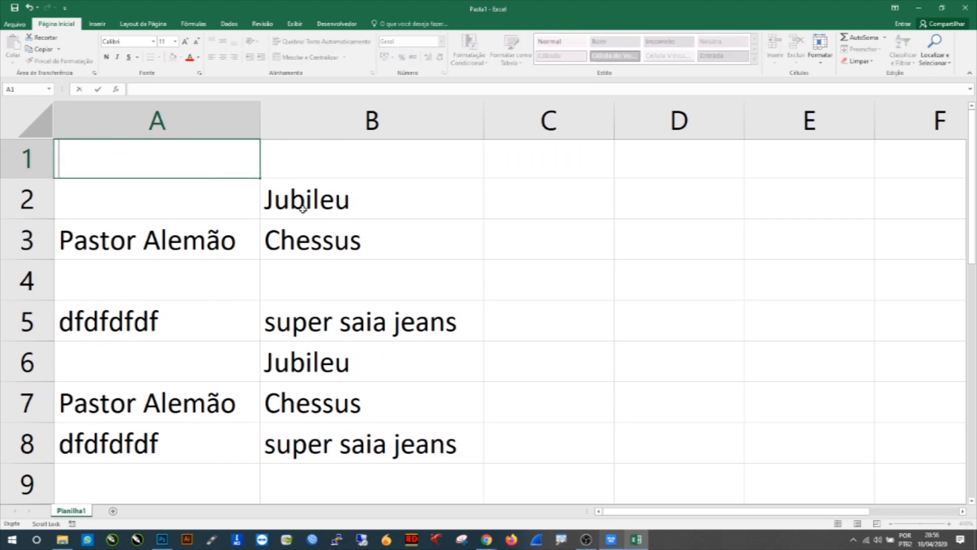
Step: Clear the contents of cells B2, B3, A3 and A5
{"action": "left_click", "coordinate": [288, 200]}
{"action": "key", "text": "BackSpace"}
{"action": "key", "text": "Return"}
{"action": "key", "text": "BackSpace"}
{"action": "left_click", "coordinate": [218, 253]}
{"action": "key", "text": "BackSpace"}
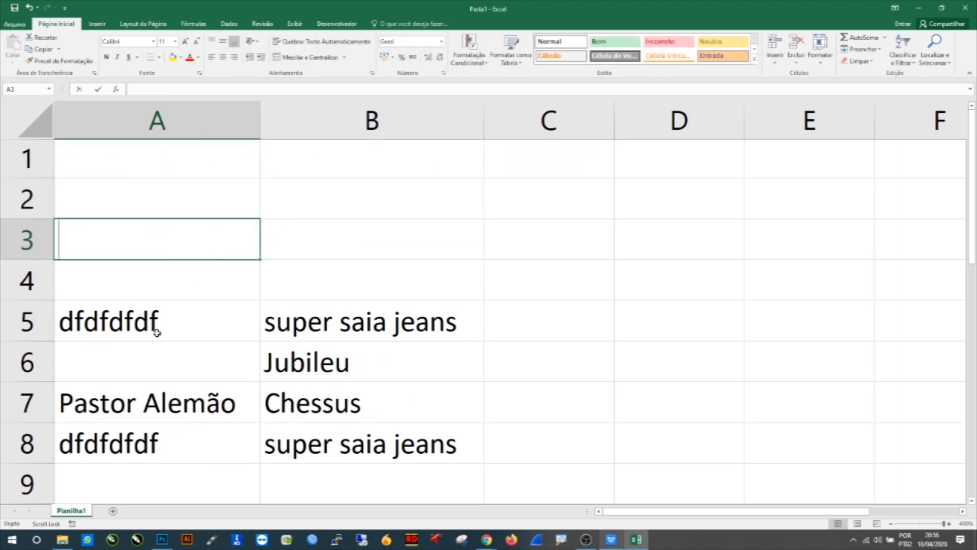
{"action": "left_click", "coordinate": [208, 322]}
{"action": "key", "text": "BackSpace"}
Step: Clear the remaining cells B5 to B8, A7 and A8 one by one
{"action": "mouse_move", "coordinate": [302, 331]}
{"action": "left_mouse_down"}
{"action": "mouse_move", "coordinate": [268, 429]}
{"action": "mouse_move", "coordinate": [168, 445]}
{"action": "left_mouse_up"}
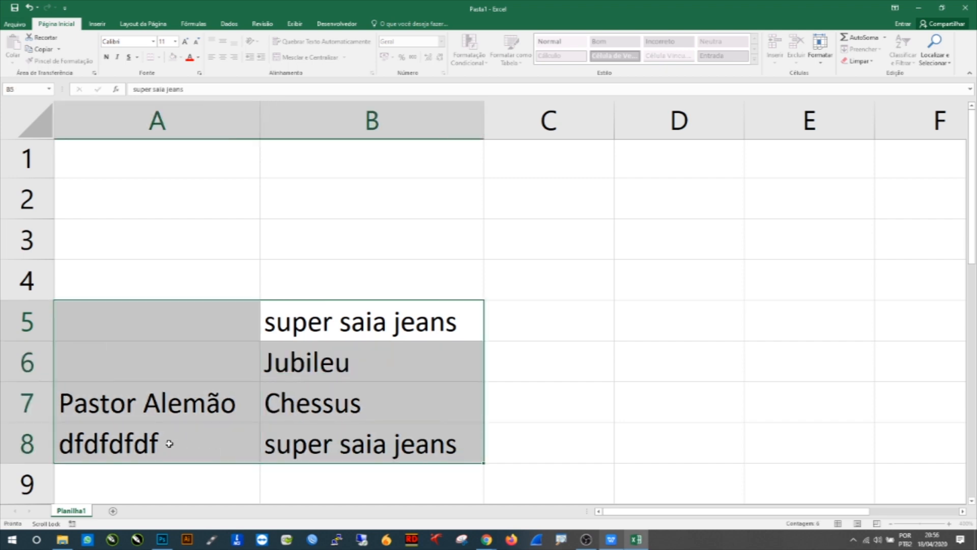
{"action": "key", "text": "BackSpace"}
{"action": "left_click", "coordinate": [344, 364]}
{"action": "key", "text": "BackSpace"}
{"action": "left_click", "coordinate": [365, 417]}
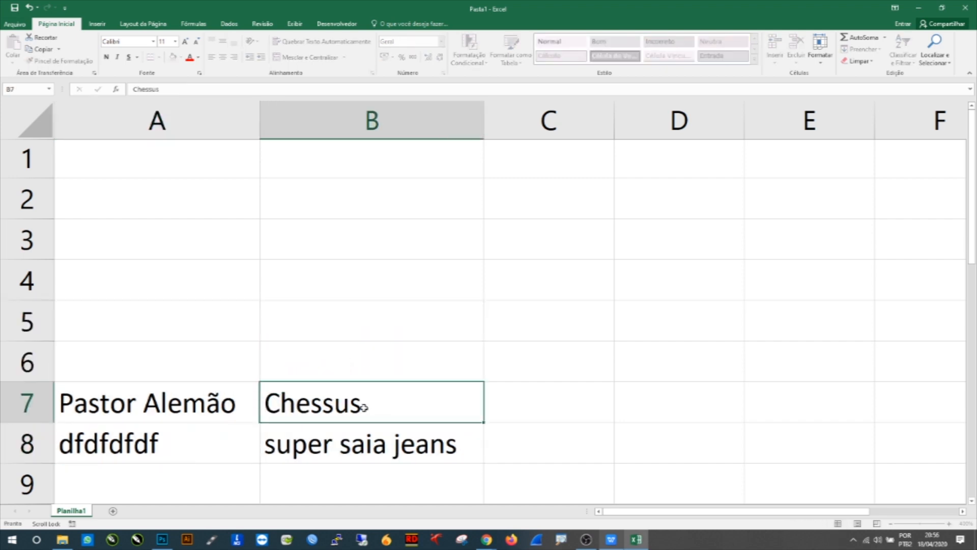
{"action": "key", "text": "BackSpace"}
{"action": "left_click", "coordinate": [350, 436]}
{"action": "key", "text": "BackSpace"}
{"action": "left_click", "coordinate": [153, 405]}
{"action": "key", "text": "BackSpace"}
{"action": "left_click", "coordinate": [143, 436]}
{"action": "key", "text": "BackSpace"}
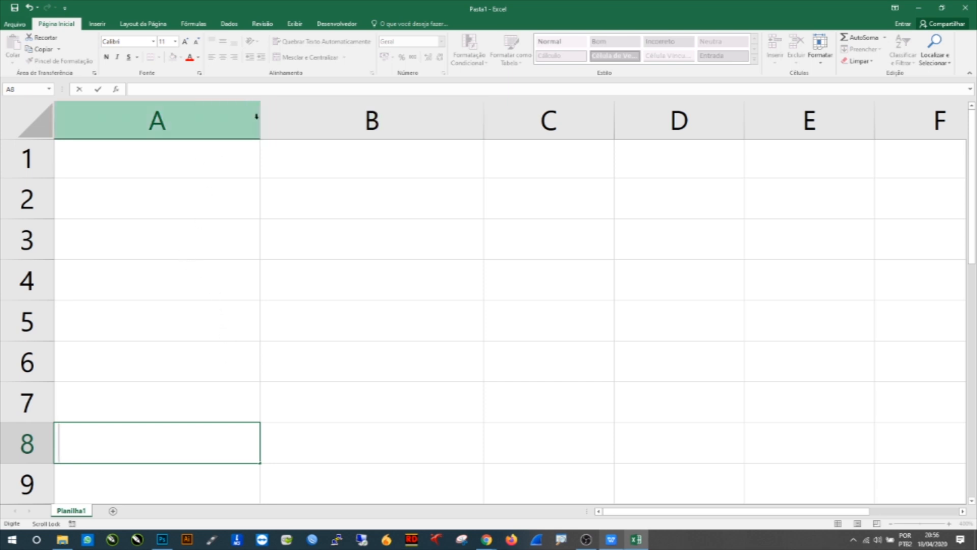
Step: Narrow columns A and B back to smaller widths on the empty sheet
{"action": "left_click", "coordinate": [233, 184]}
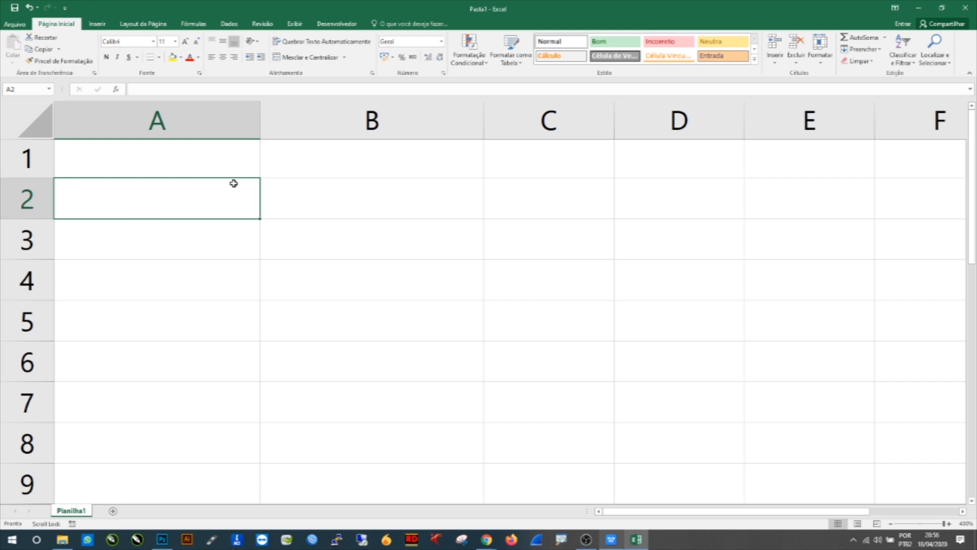
{"action": "left_click_drag", "start_coordinate": [257, 123], "coordinate": [242, 122]}
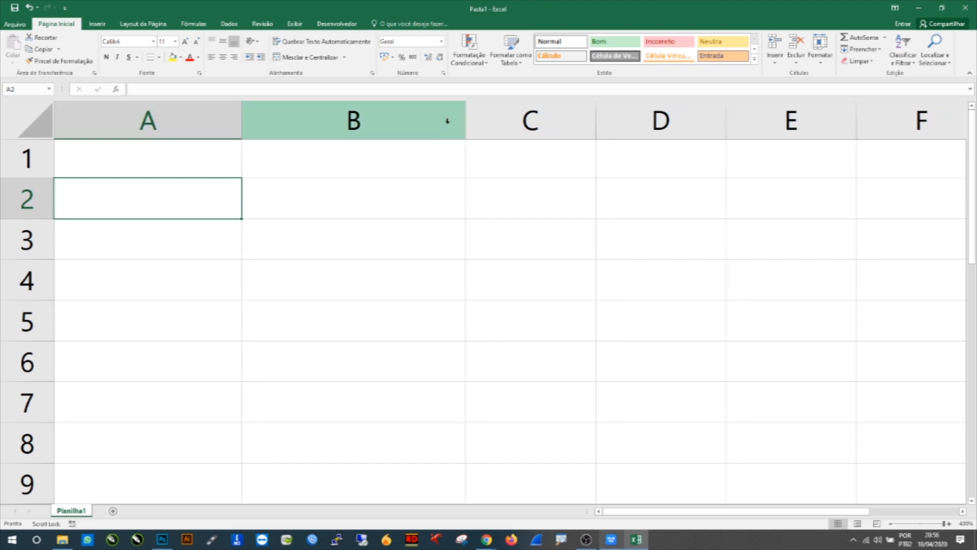
{"action": "left_click_drag", "start_coordinate": [466, 123], "coordinate": [364, 135]}
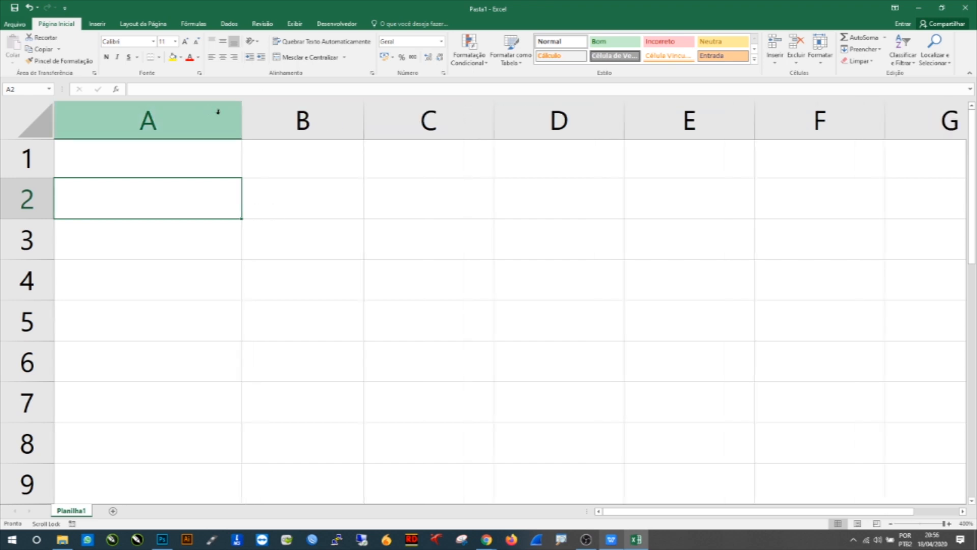
Step: Narrow column A slightly further
{"action": "left_click_drag", "start_coordinate": [239, 121], "coordinate": [207, 122]}
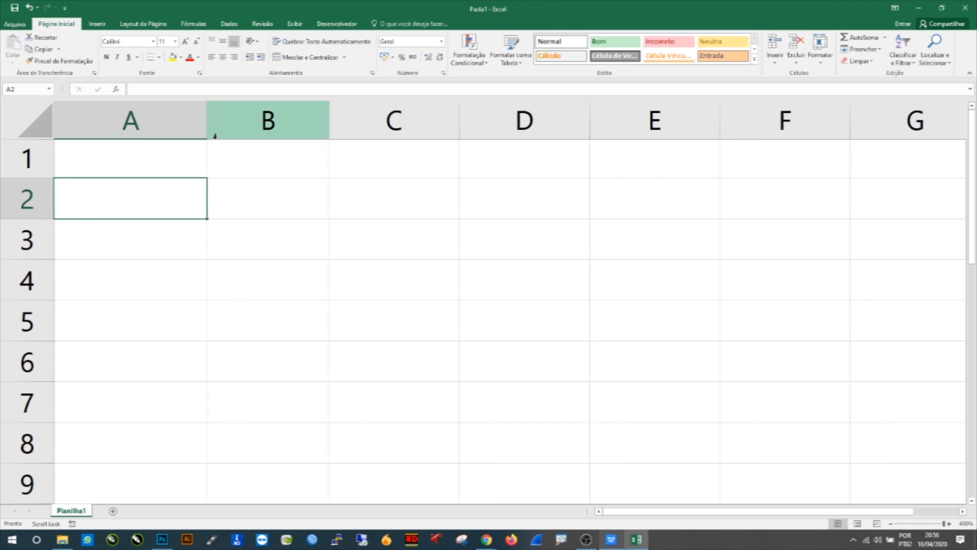
{"action": "left_click", "coordinate": [123, 173]}
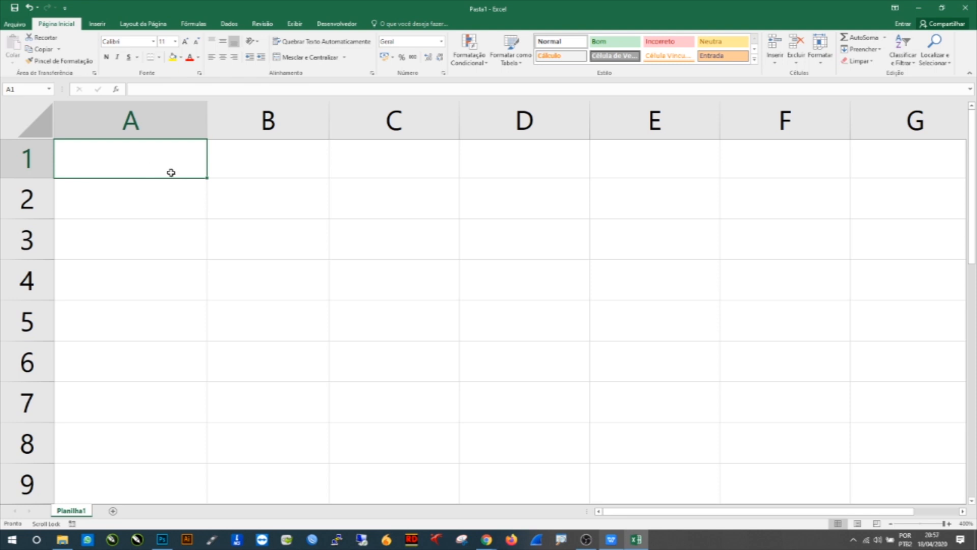
{"action": "left_click", "coordinate": [156, 197]}
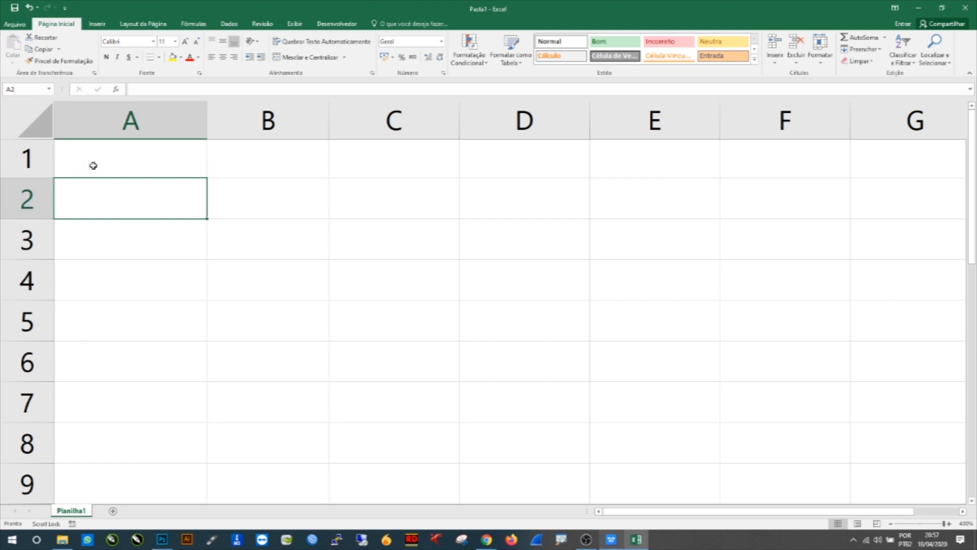
{"action": "left_click", "coordinate": [186, 170]}
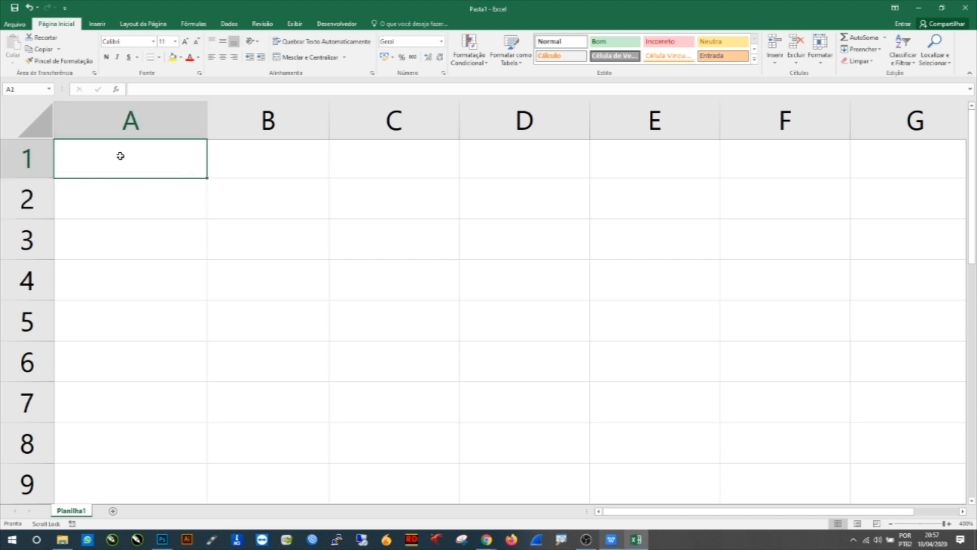
Step: Merge and center cells A1 through C1 into one cell
{"action": "left_click_drag", "start_coordinate": [107, 154], "coordinate": [372, 165]}
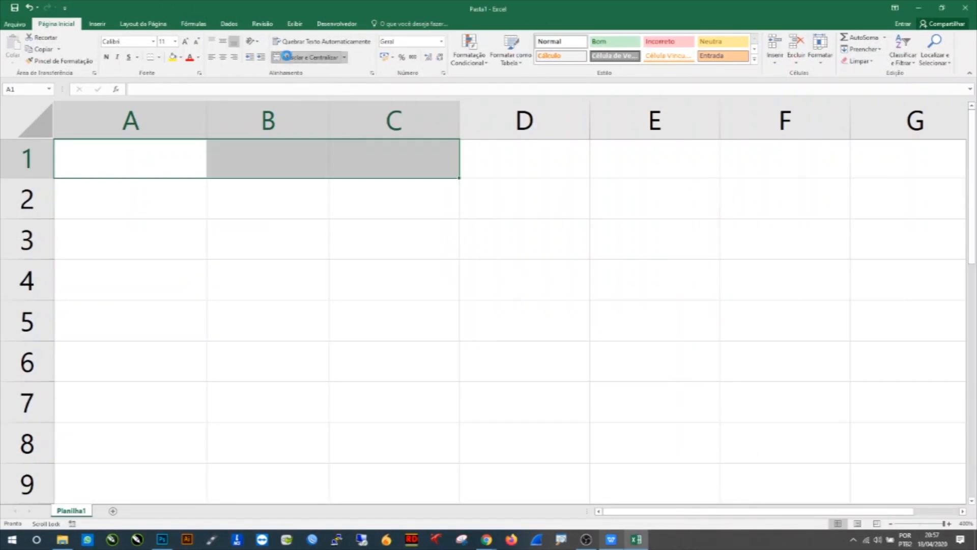
{"action": "left_click", "coordinate": [286, 56]}
{"action": "left_click", "coordinate": [141, 203]}
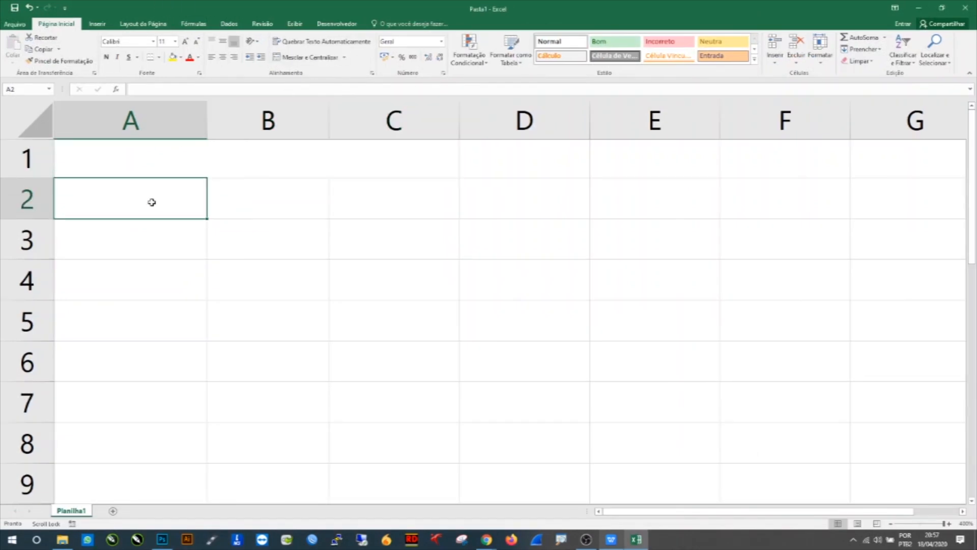
{"action": "left_click", "coordinate": [175, 162]}
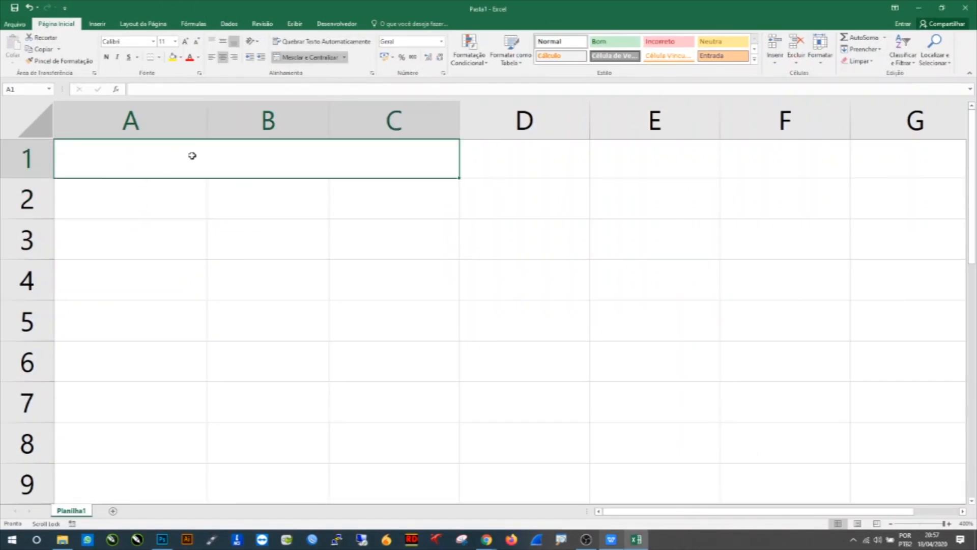
{"action": "left_click", "coordinate": [164, 195]}
{"action": "left_click", "coordinate": [244, 201]}
{"action": "left_click", "coordinate": [376, 204]}
{"action": "left_click", "coordinate": [237, 184]}
{"action": "left_click", "coordinate": [186, 195]}
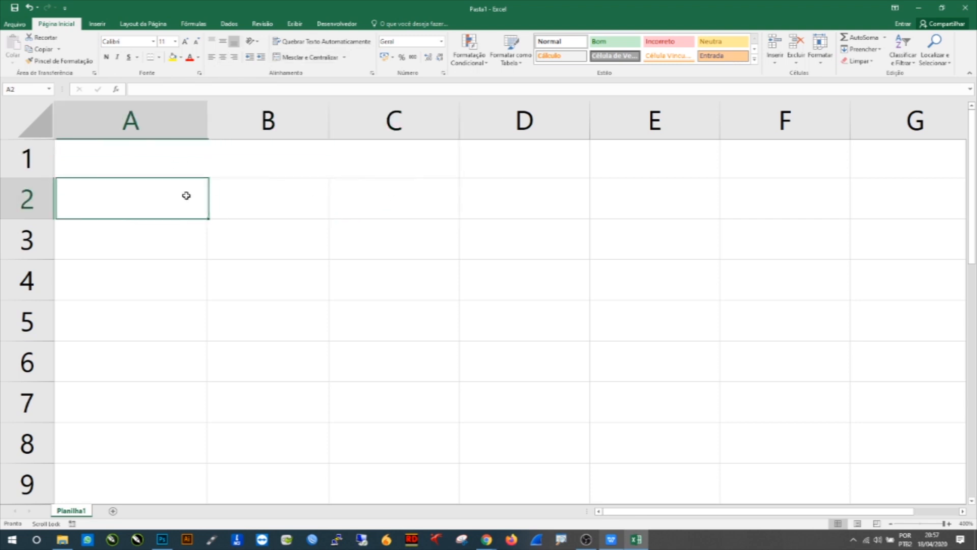
{"action": "left_click", "coordinate": [173, 160]}
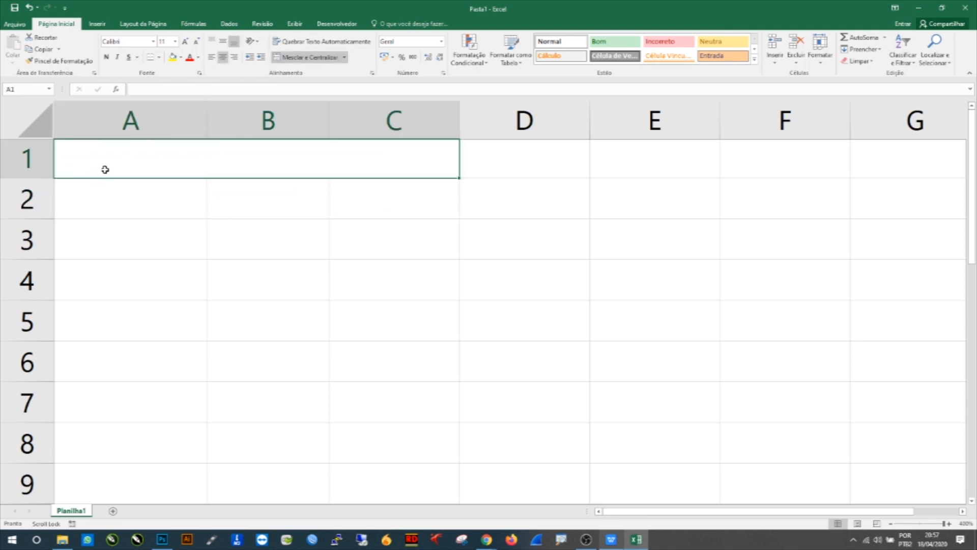
Step: Enter the title ANO DE 2020 in the merged cell A1
{"action": "left_click_drag", "start_coordinate": [188, 209], "coordinate": [395, 200]}
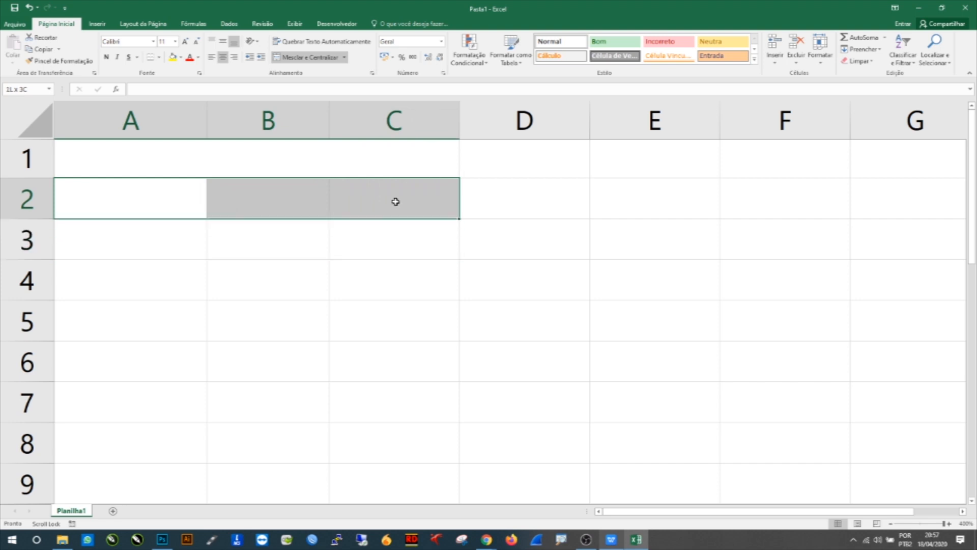
{"action": "left_click", "coordinate": [316, 163]}
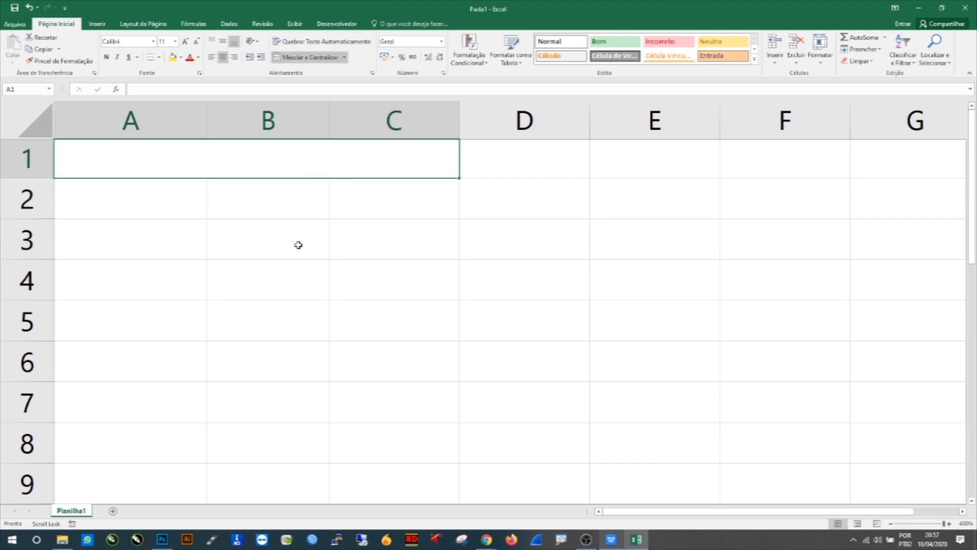
{"action": "type", "text": "AN"}
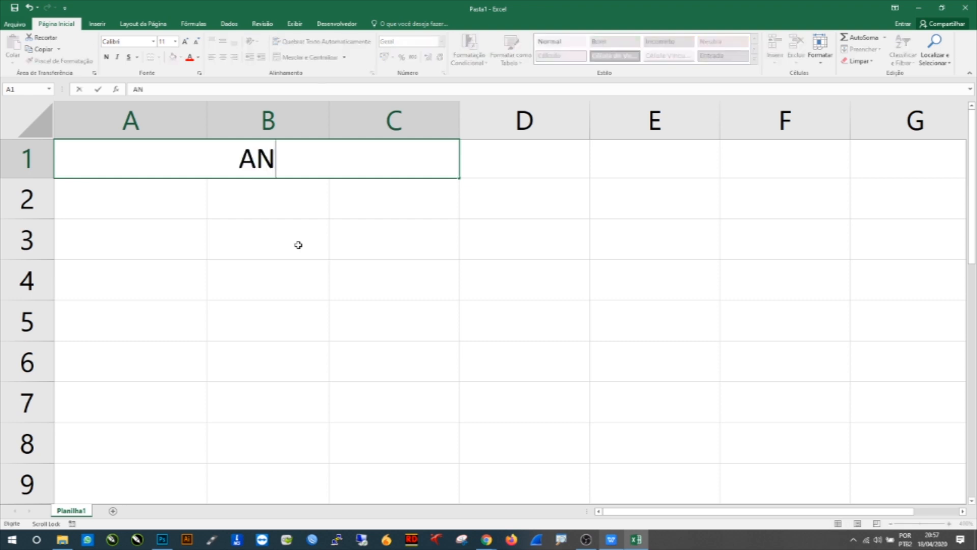
{"action": "type", "text": "O DE 2020"}
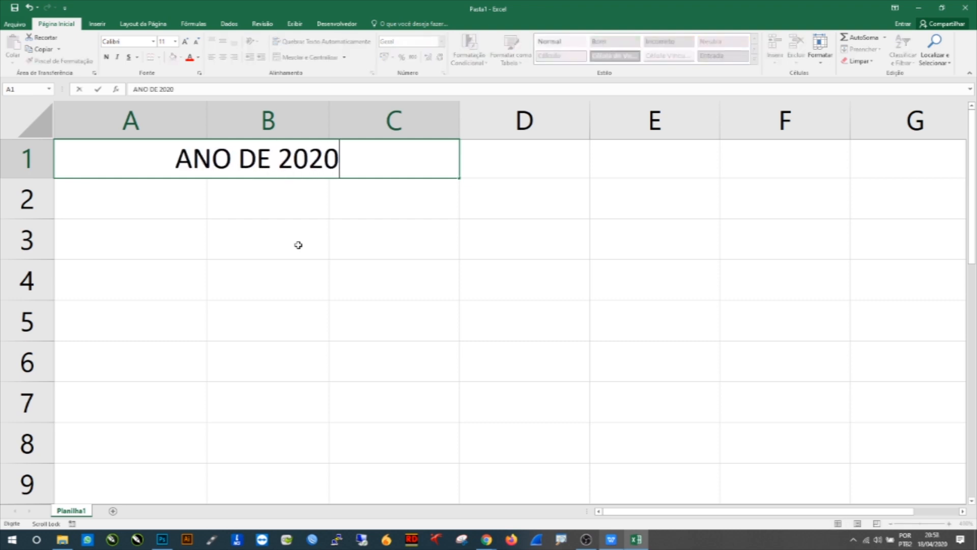
{"action": "left_click", "coordinate": [298, 245]}
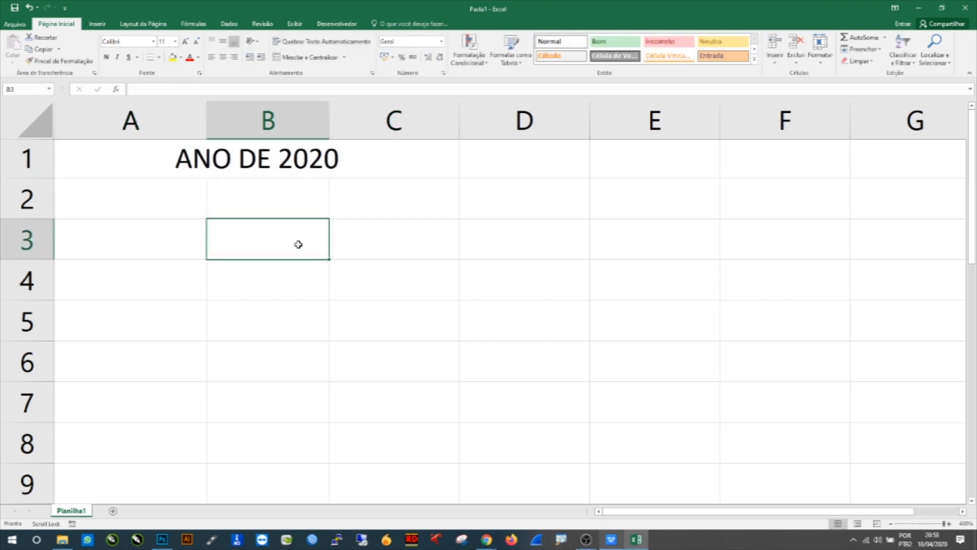
Step: Enter the column headers MÊS, LUCRO and PREJUÍZO in cells A2, B2 and C2
{"action": "left_click", "coordinate": [131, 199]}
{"action": "type", "text": "M"}
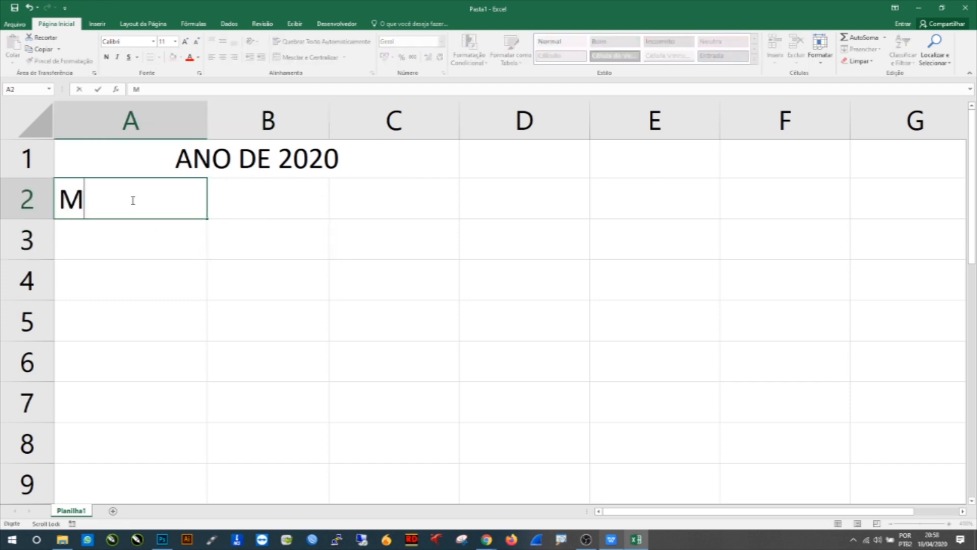
{"action": "type", "text": "ÊS"}
{"action": "key", "text": "Tab"}
{"action": "type", "text": "LUC"}
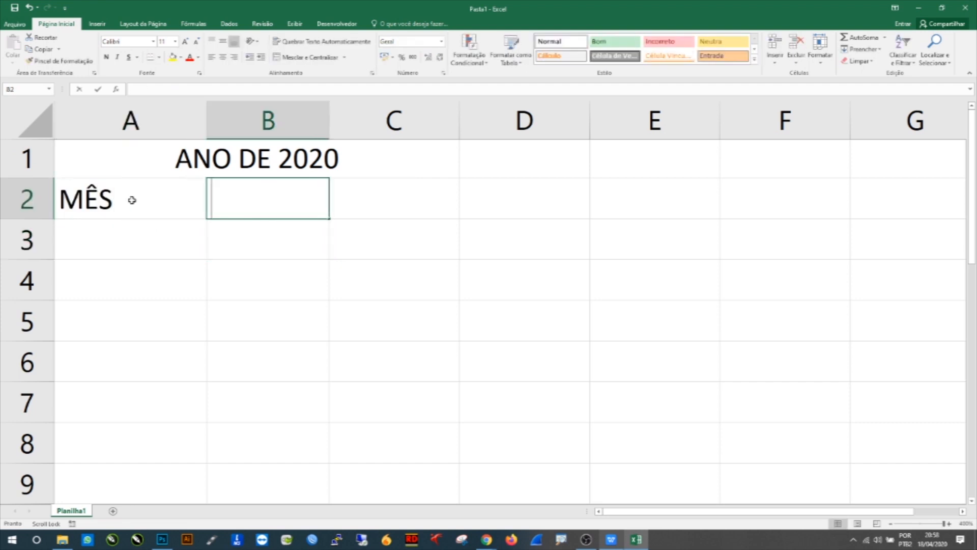
{"action": "type", "text": "RO"}
{"action": "key", "text": "Tab"}
{"action": "type", "text": "PR"}
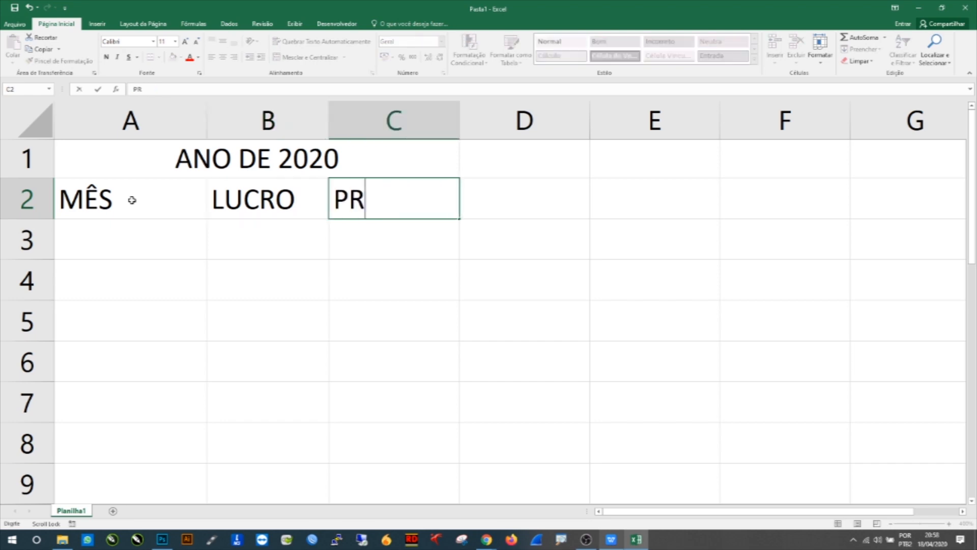
{"action": "type", "text": "EU"}
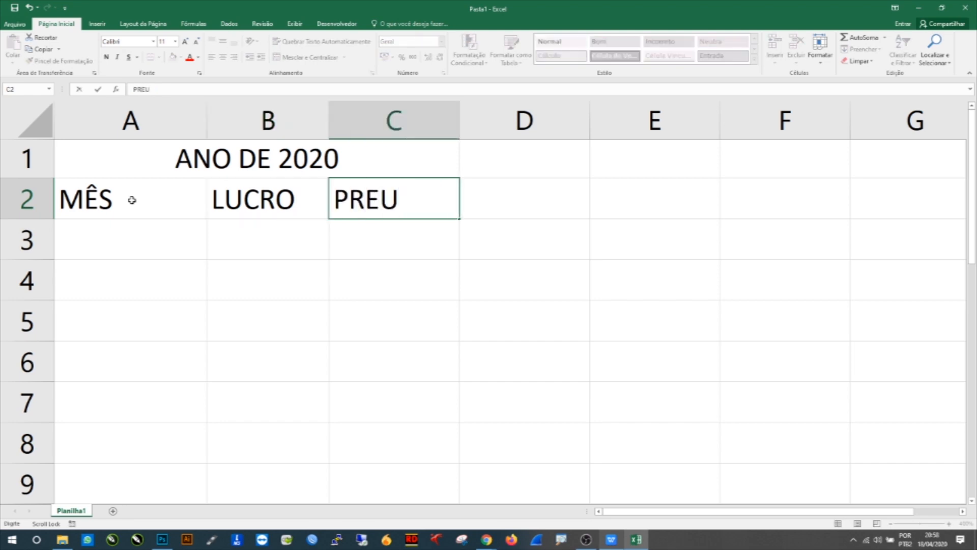
{"action": "key", "text": "BackSpace"}
{"action": "type", "text": "JU"}
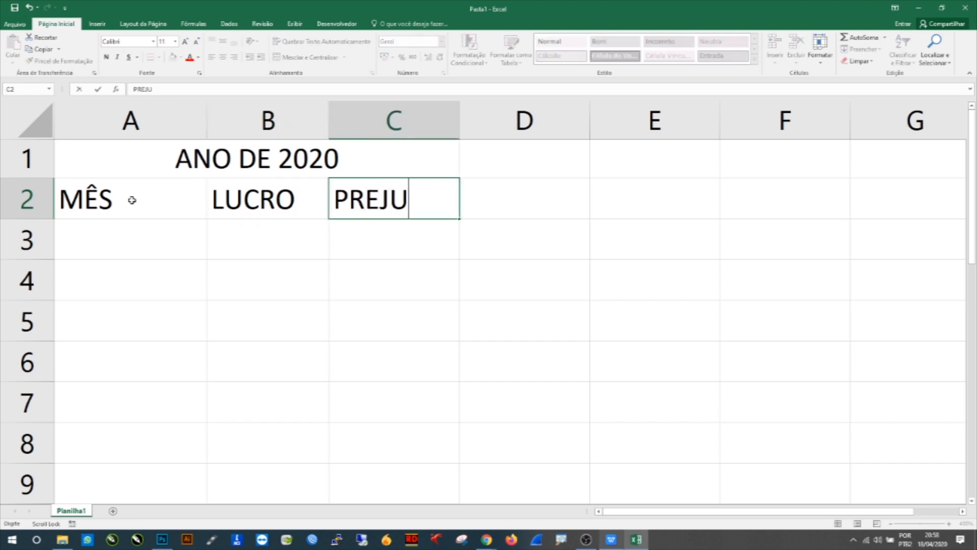
{"action": "type", "text": "ÍZO"}
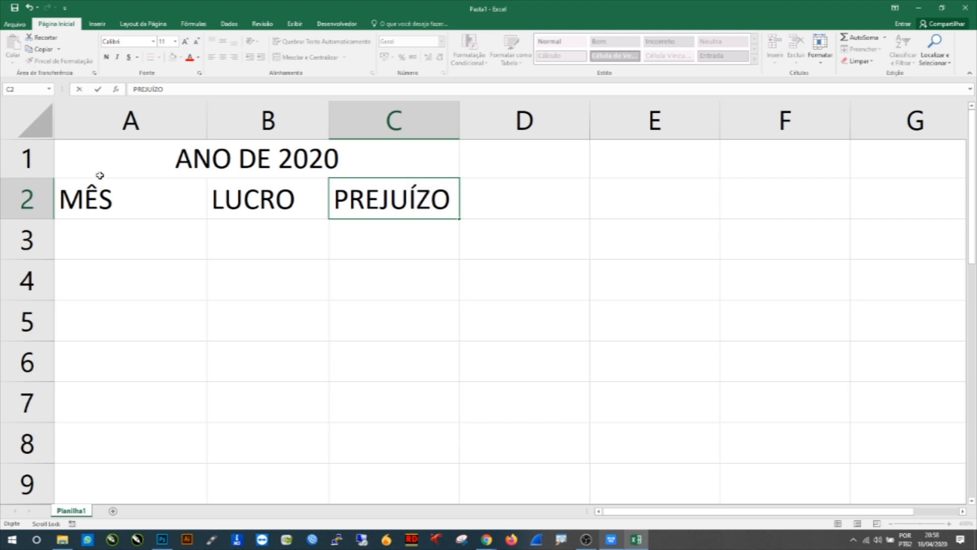
{"action": "left_click", "coordinate": [125, 235]}
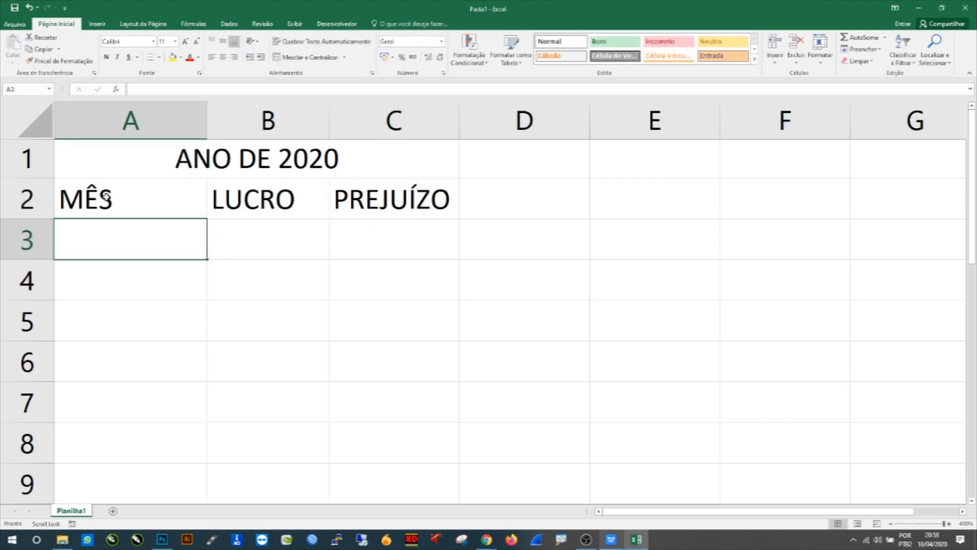
Step: Center the header labels in A2 to C2 both vertically and horizontally
{"action": "left_click_drag", "start_coordinate": [400, 191], "coordinate": [138, 198]}
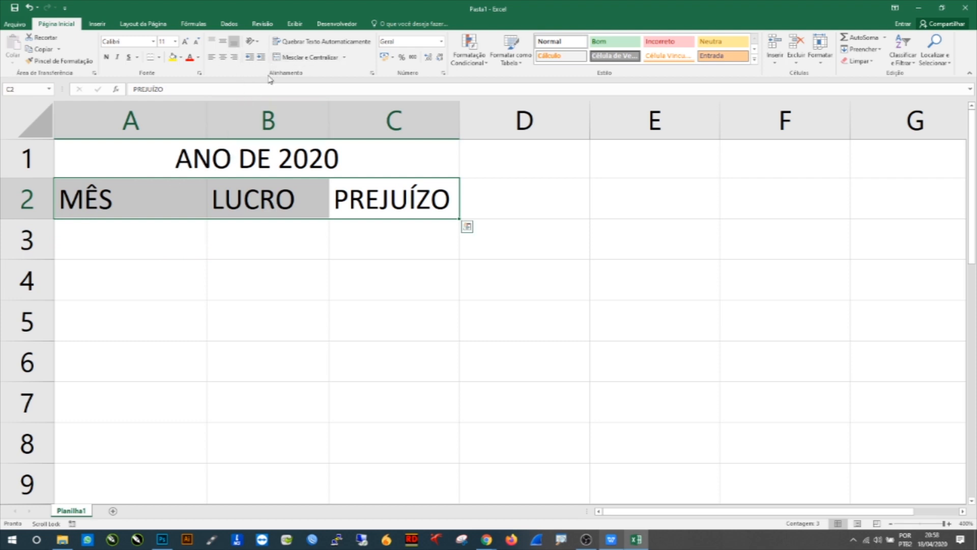
{"action": "left_click", "coordinate": [225, 43]}
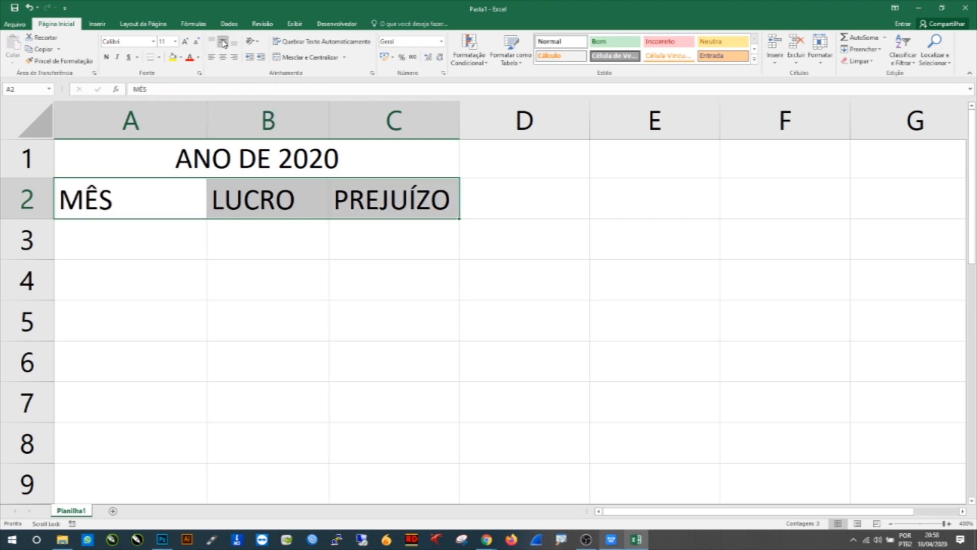
{"action": "left_click", "coordinate": [223, 44]}
{"action": "left_click", "coordinate": [243, 235]}
{"action": "left_click_drag", "start_coordinate": [165, 209], "coordinate": [374, 216]}
{"action": "left_click", "coordinate": [222, 41]}
{"action": "left_click", "coordinate": [223, 59]}
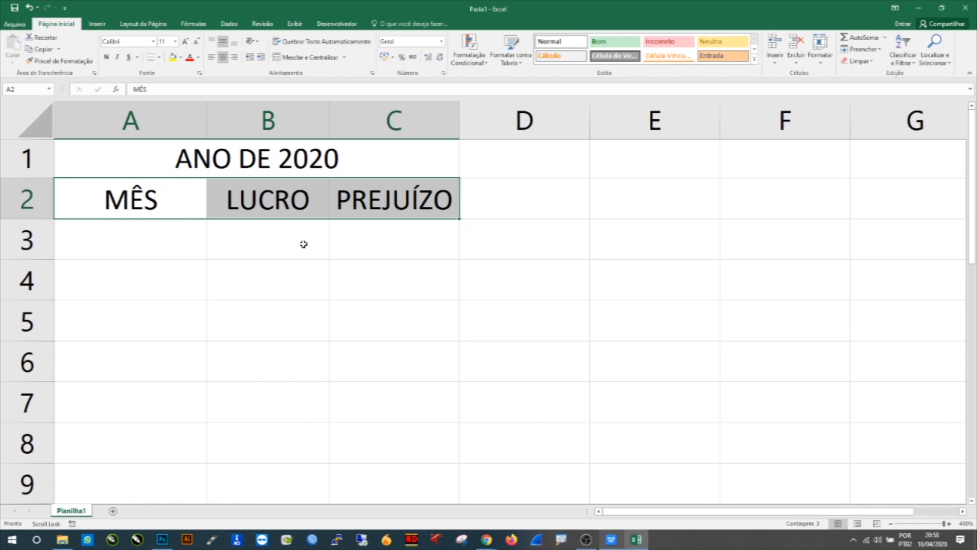
{"action": "left_click", "coordinate": [175, 45]}
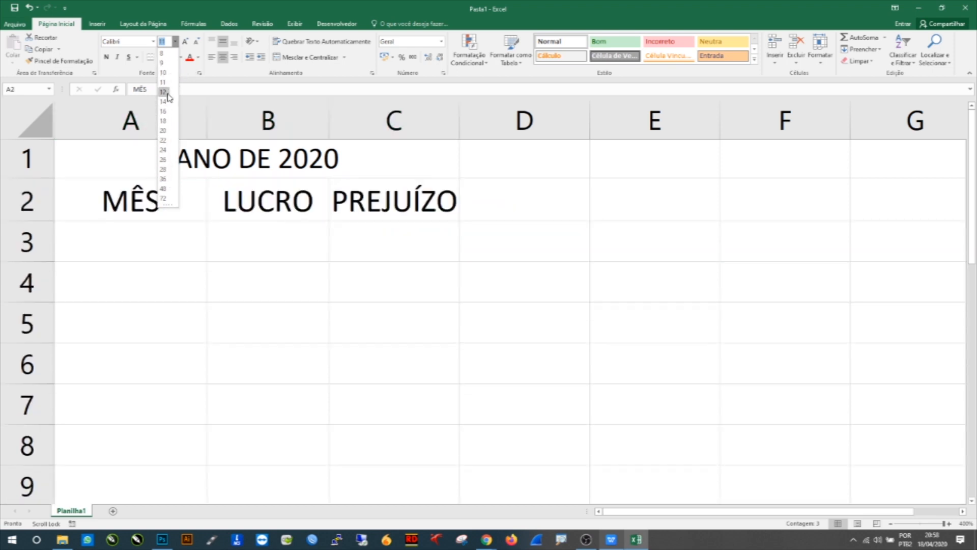
{"action": "left_click", "coordinate": [217, 77]}
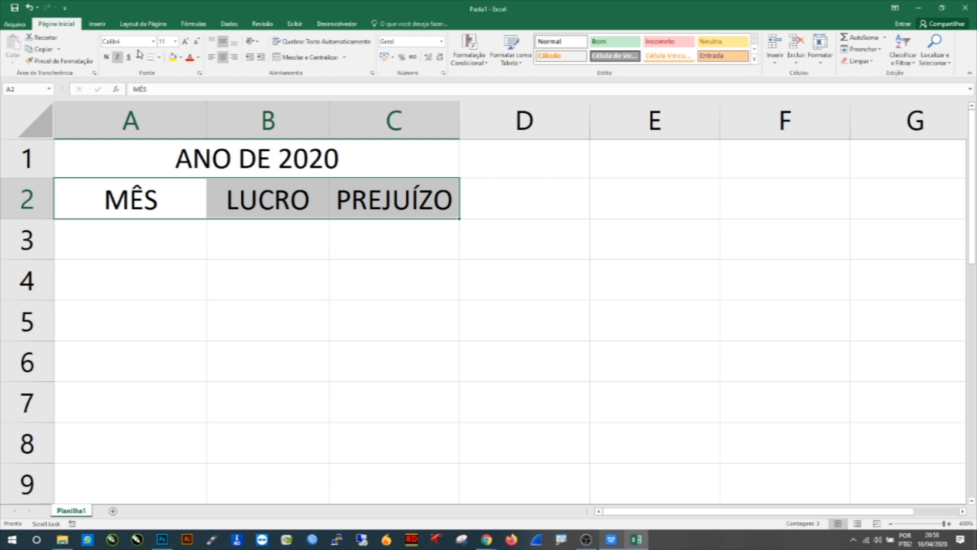
{"action": "left_click", "coordinate": [154, 41]}
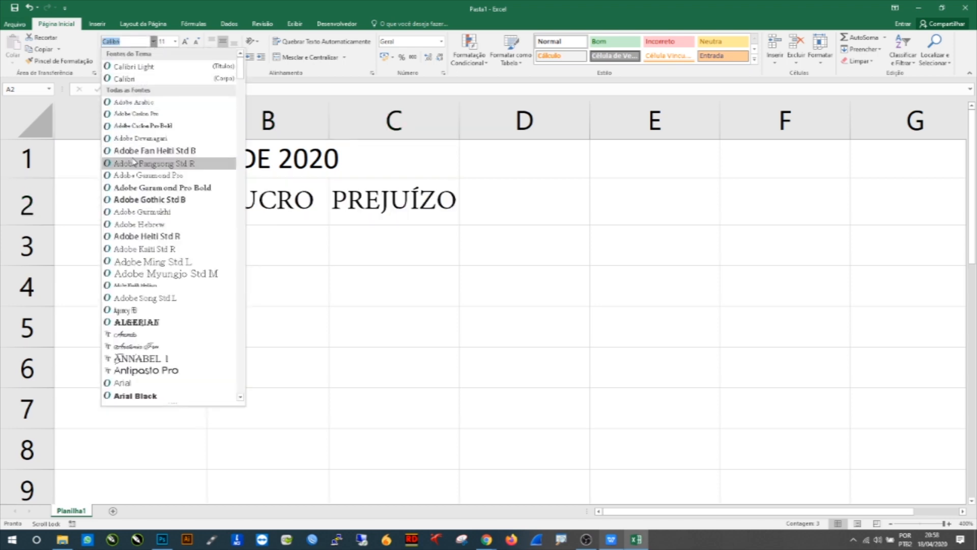
{"action": "key", "text": "Escape"}
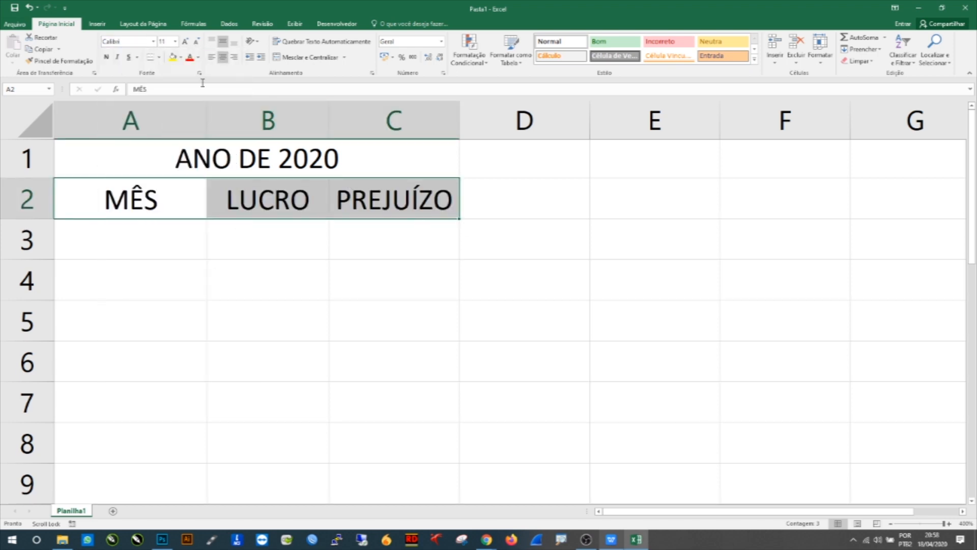
{"action": "left_click", "coordinate": [198, 57]}
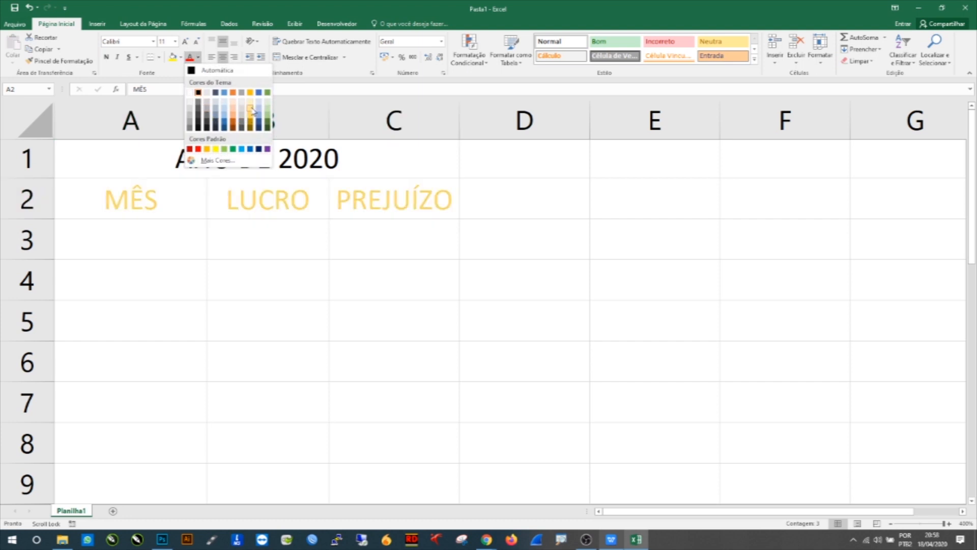
{"action": "left_click", "coordinate": [173, 57]}
{"action": "left_click", "coordinate": [181, 57]}
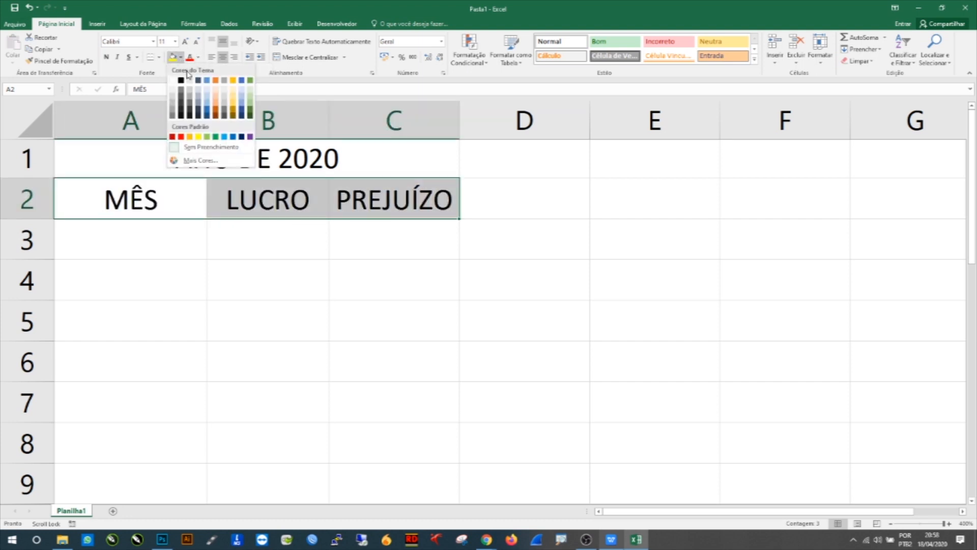
{"action": "left_click", "coordinate": [295, 241]}
{"action": "left_click", "coordinate": [165, 250]}
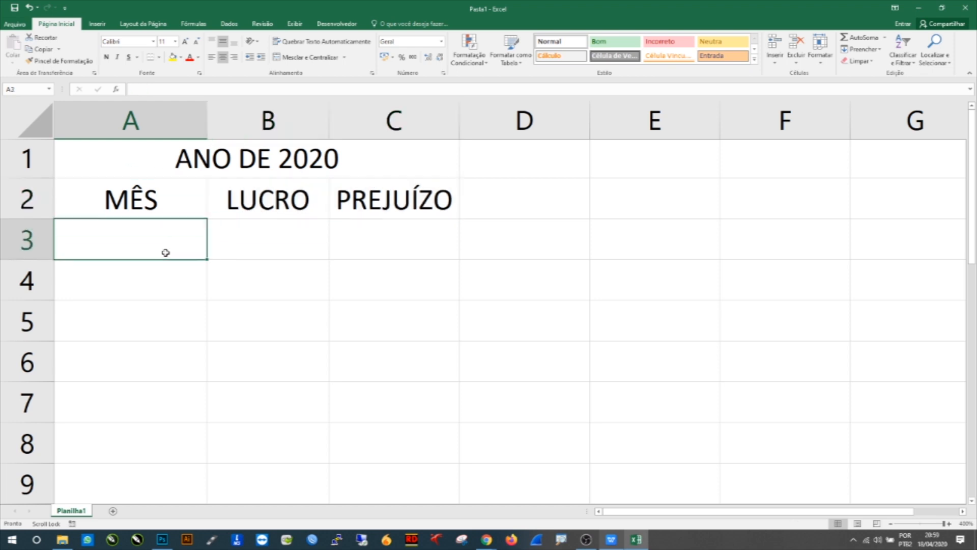
Step: Apply all borders to the title and header range A1 to C2
{"action": "left_click", "coordinate": [273, 175]}
{"action": "left_click_drag", "start_coordinate": [273, 178], "coordinate": [275, 196]}
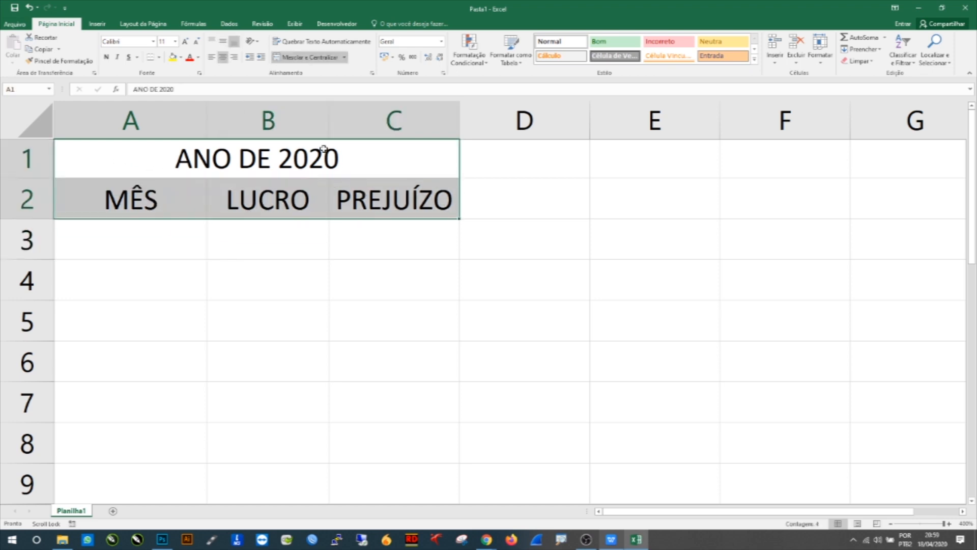
{"action": "left_click", "coordinate": [158, 57]}
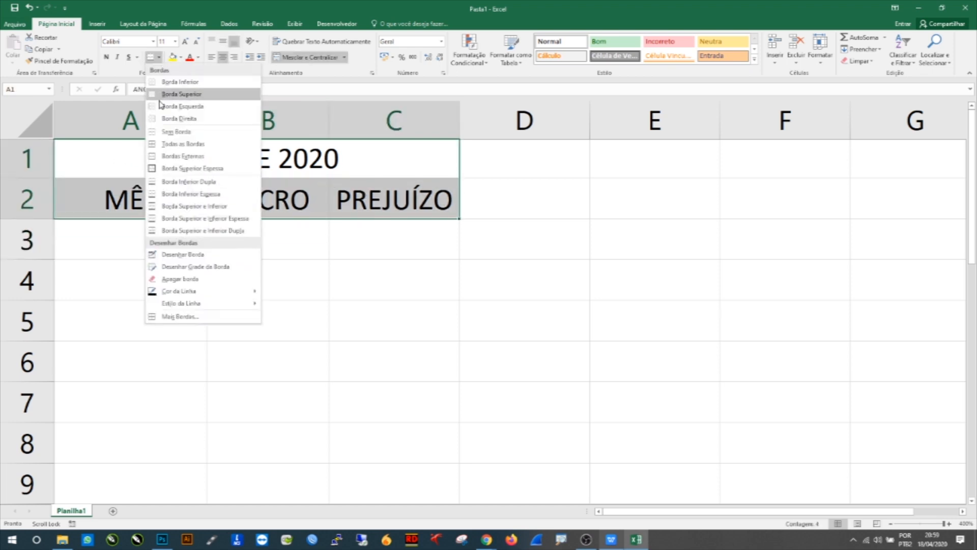
{"action": "left_click", "coordinate": [189, 145]}
{"action": "left_click", "coordinate": [356, 274]}
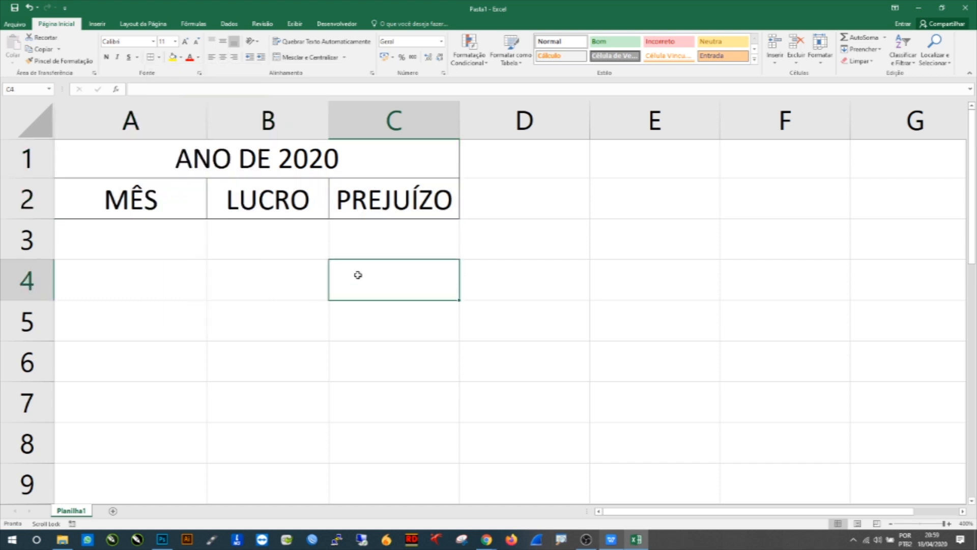
{"action": "left_click_drag", "start_coordinate": [214, 302], "coordinate": [639, 473]}
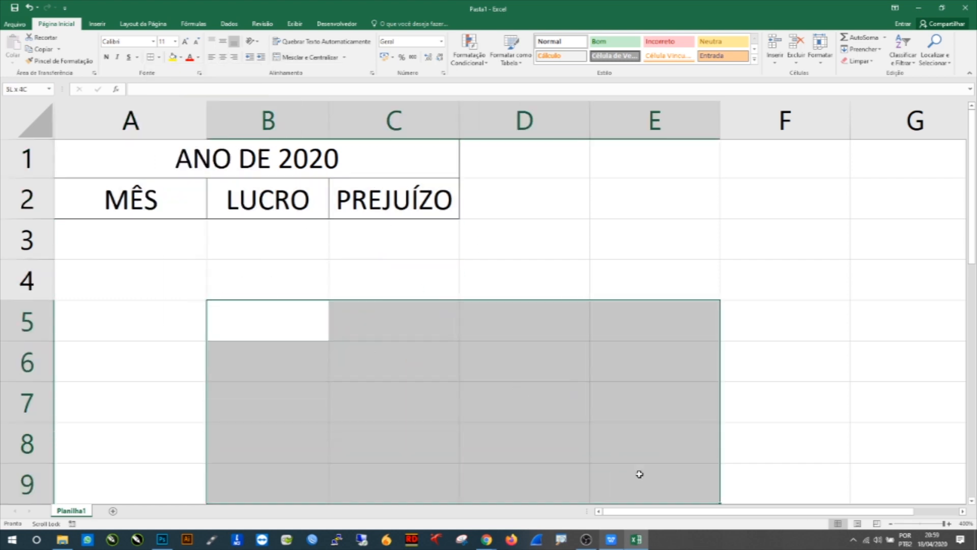
{"action": "left_click", "coordinate": [492, 273]}
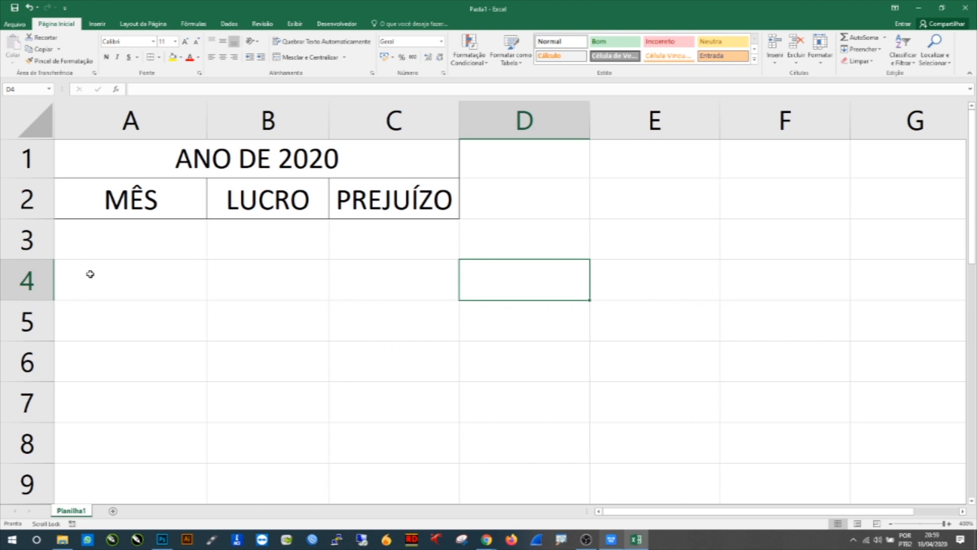
{"action": "left_click_drag", "start_coordinate": [78, 195], "coordinate": [383, 164]}
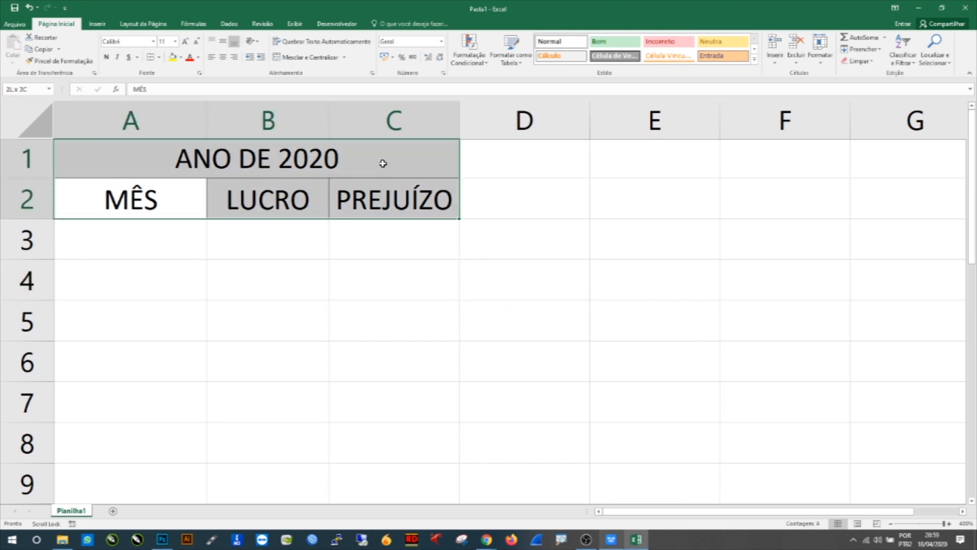
{"action": "left_click", "coordinate": [332, 255]}
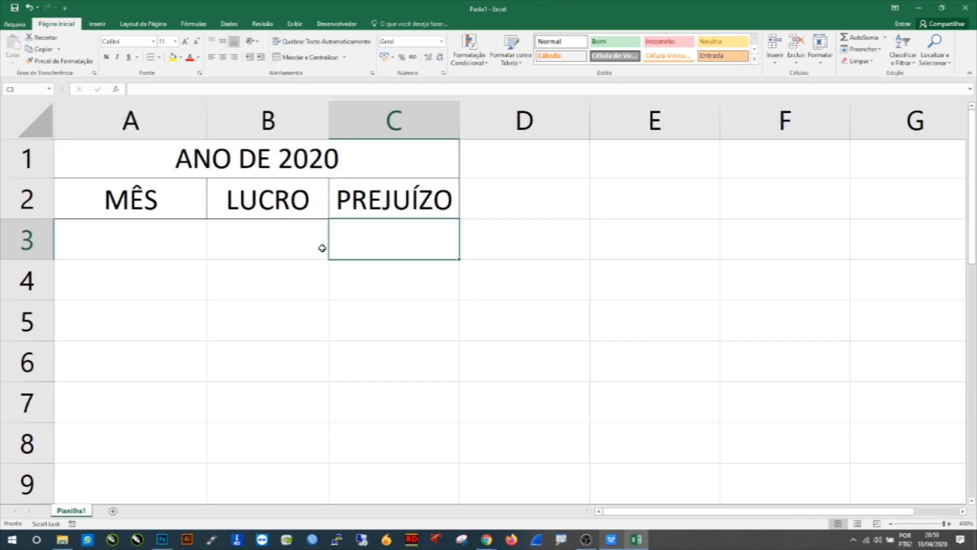
Step: Enter the month JANEIRO in cell A3 and FEVEIRO in cell A4
{"action": "left_click", "coordinate": [116, 241]}
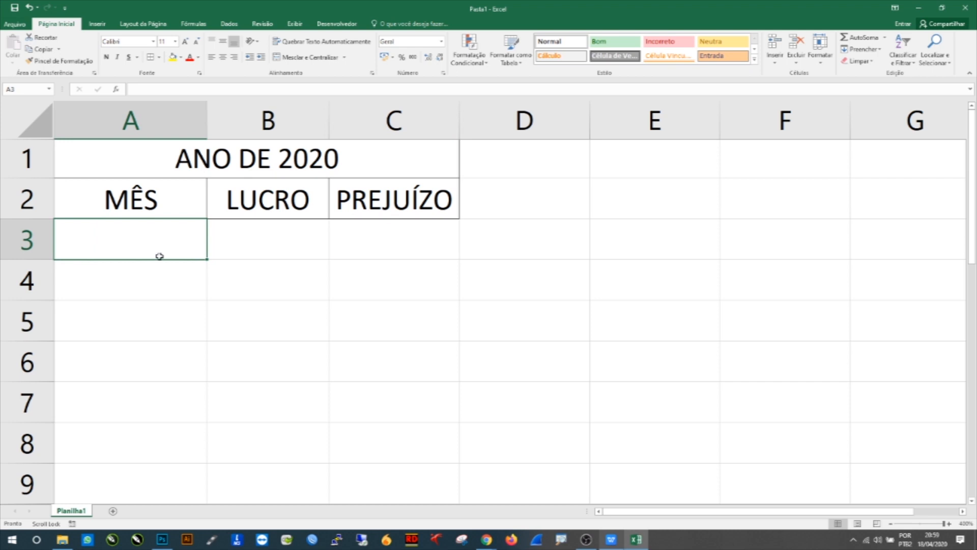
{"action": "type", "text": "JANEIRO"}
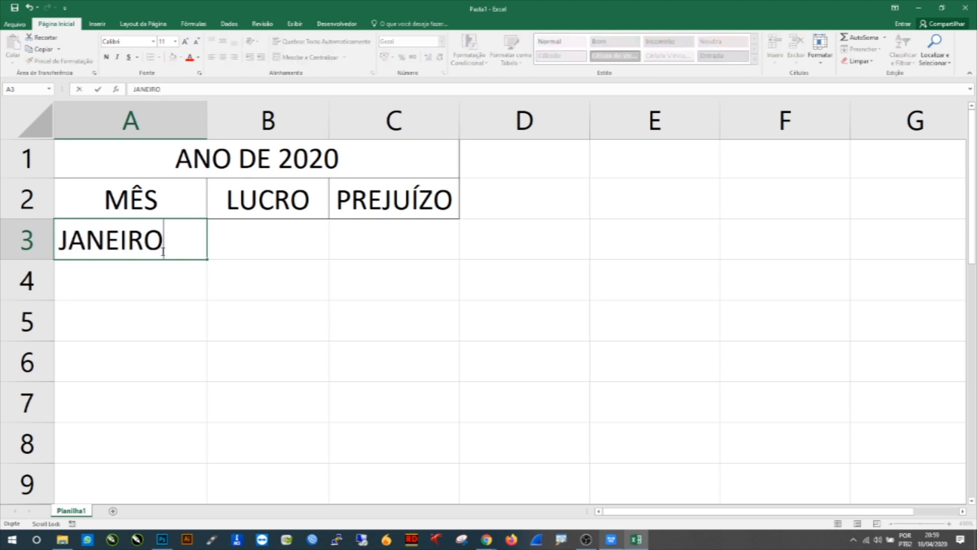
{"action": "key", "text": "Return"}
{"action": "type", "text": "FE"}
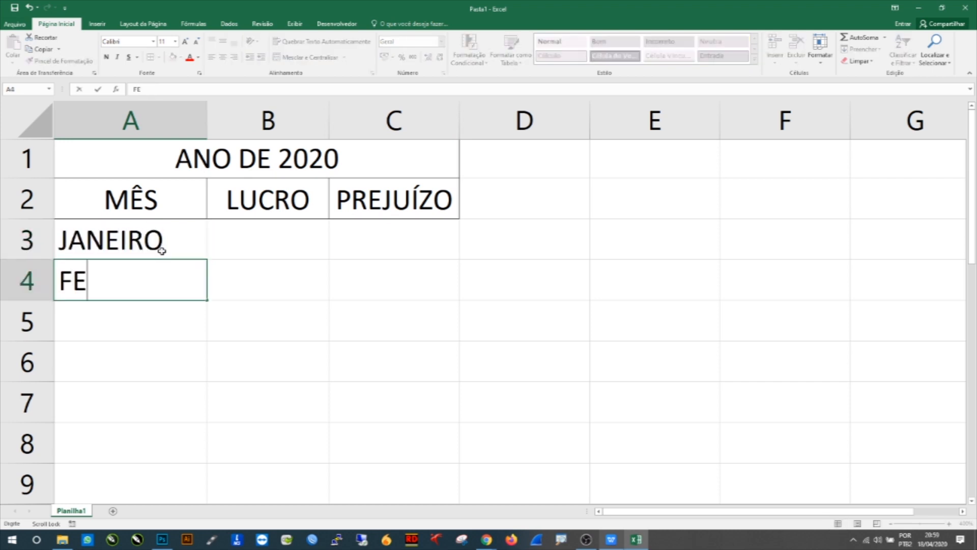
{"action": "type", "text": "VEIRO"}
{"action": "key", "text": "Return"}
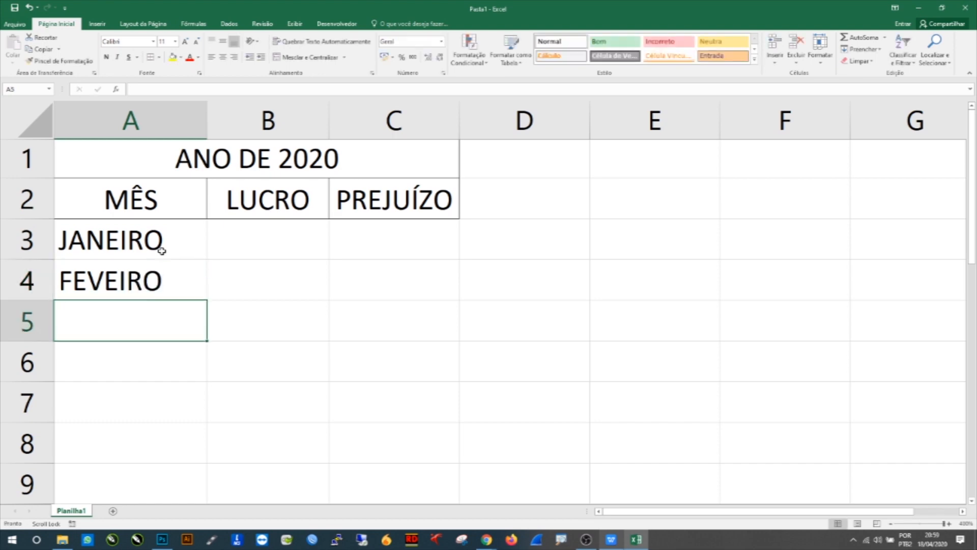
Step: Correct the entry in A4 so it reads FEVEREIRO
{"action": "left_click", "coordinate": [106, 284]}
{"action": "double_click", "coordinate": [118, 280]}
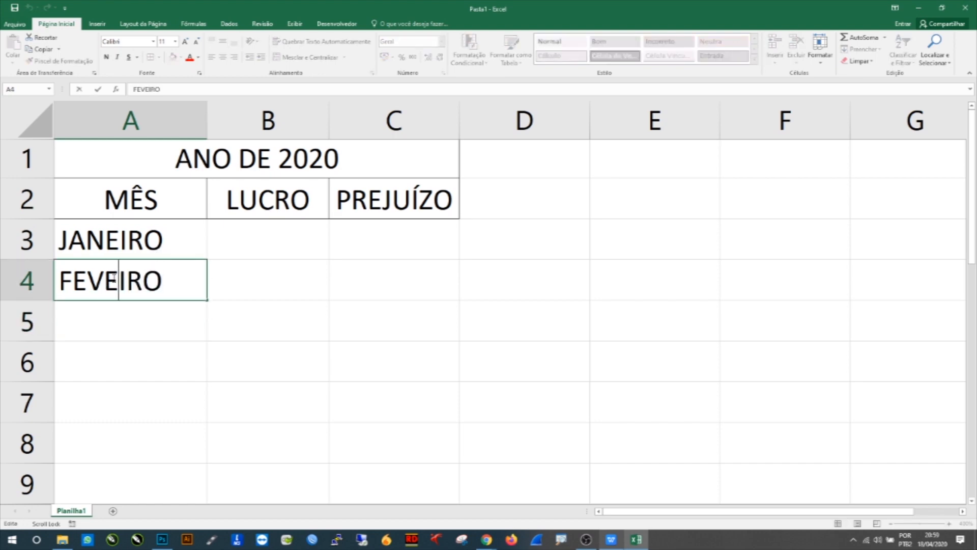
{"action": "type", "text": "RE"}
{"action": "left_click", "coordinate": [173, 345]}
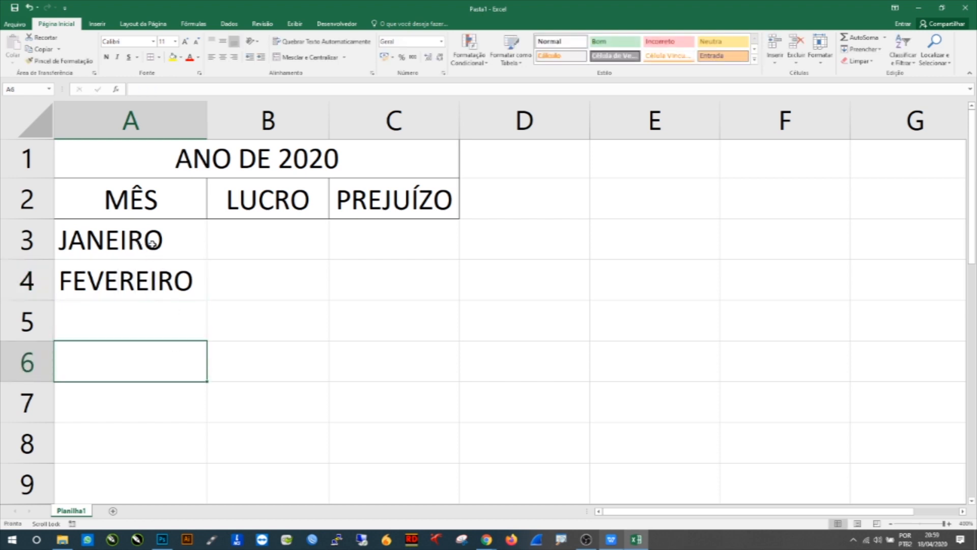
Step: Autofill the month series from A3:A4 down to A8 to add MARÇO through JUNHO
{"action": "left_click_drag", "start_coordinate": [168, 240], "coordinate": [179, 264]}
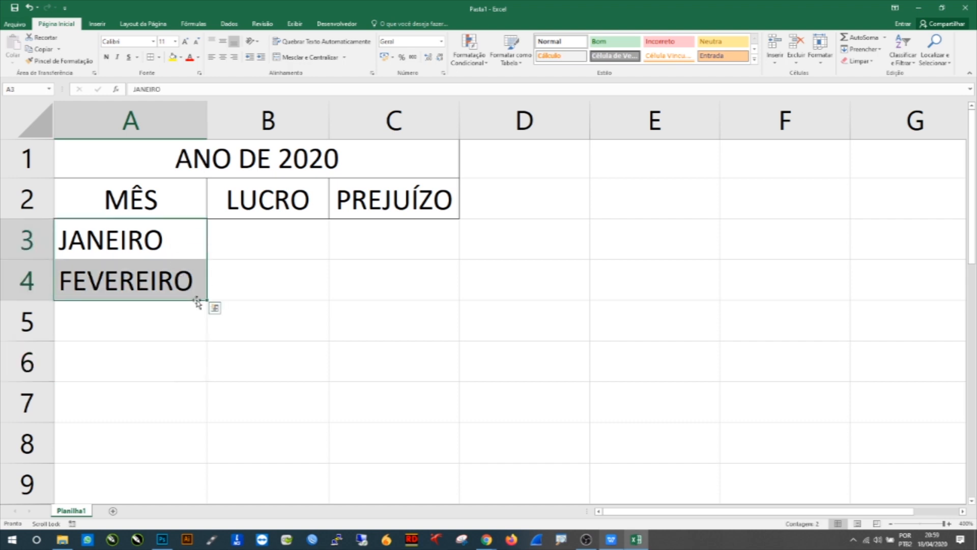
{"action": "left_click_drag", "start_coordinate": [206, 300], "coordinate": [206, 369]}
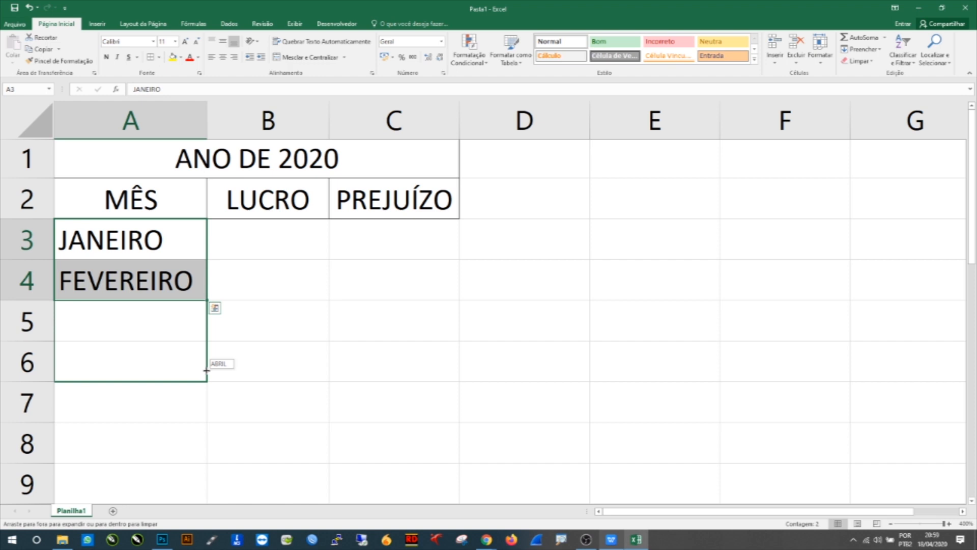
{"action": "left_click_drag", "start_coordinate": [207, 371], "coordinate": [201, 450]}
{"action": "left_click", "coordinate": [175, 315]}
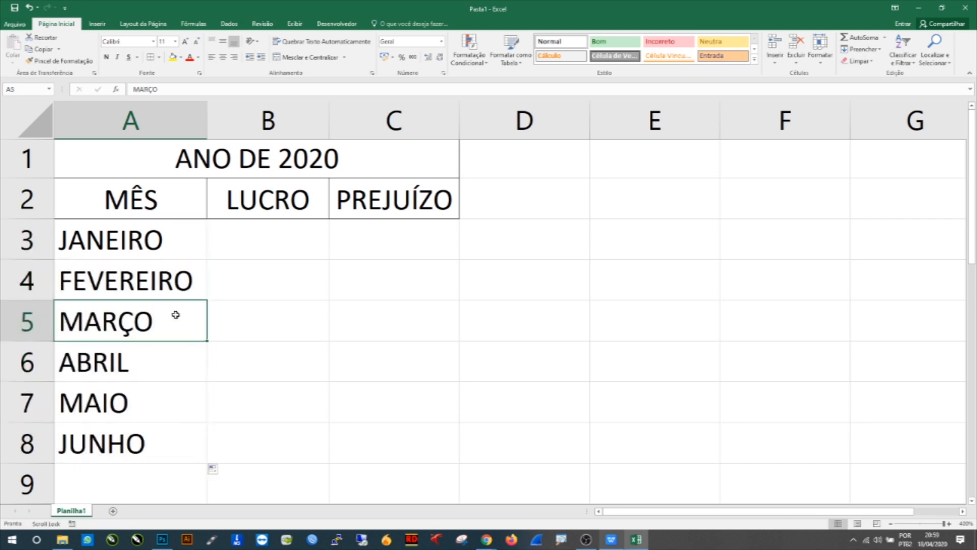
{"action": "left_click", "coordinate": [228, 251]}
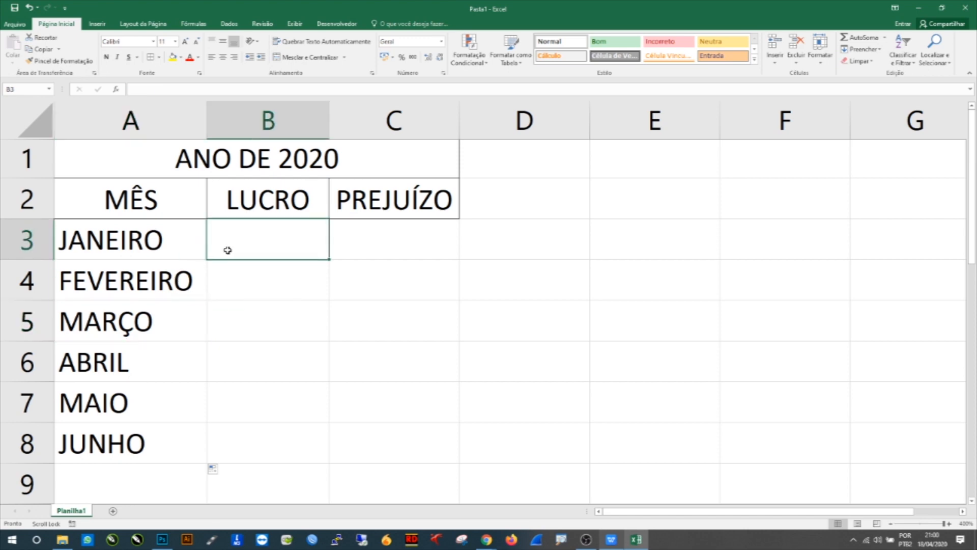
{"action": "type", "text": "r$"}
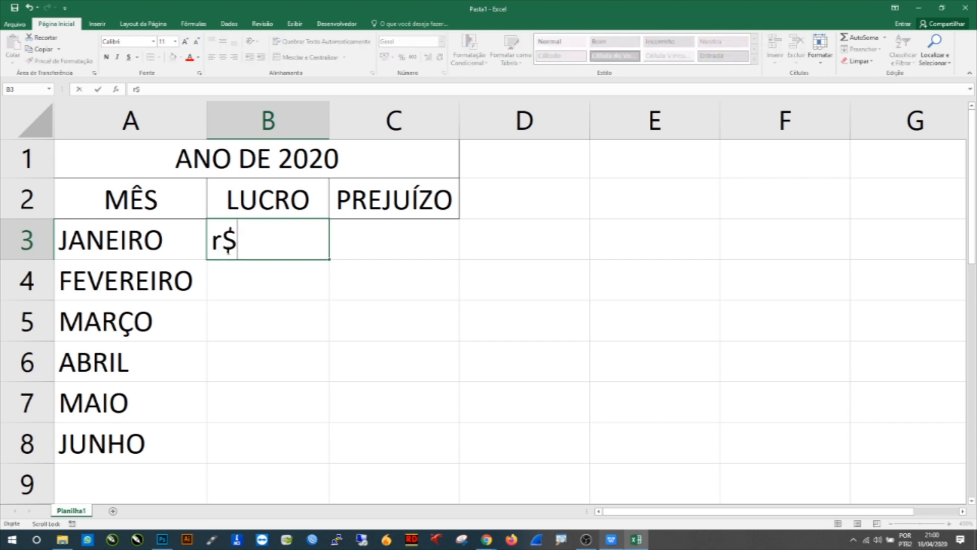
{"action": "key", "text": "BackSpace"}
{"action": "key", "text": "BackSpace"}
{"action": "type", "text": "r"}
{"action": "key", "text": "BackSpace"}
{"action": "type", "text": "R$"}
{"action": "key", "text": "BackSpace"}
{"action": "key", "text": "BackSpace"}
{"action": "type", "text": "100 r$"}
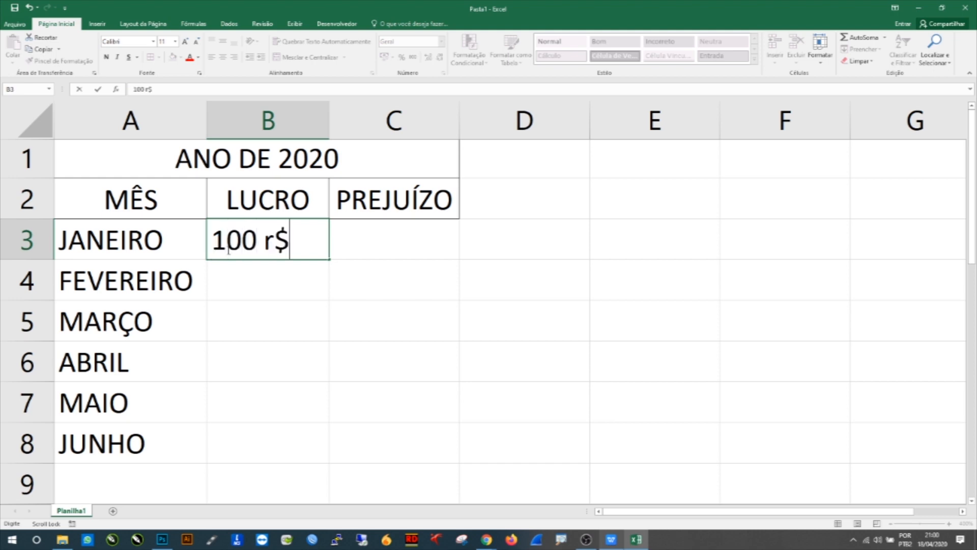
{"action": "key", "text": "BackSpace"}
{"action": "key", "text": "BackSpace"}
{"action": "key", "text": "BackSpace"}
{"action": "type", "text": "$"}
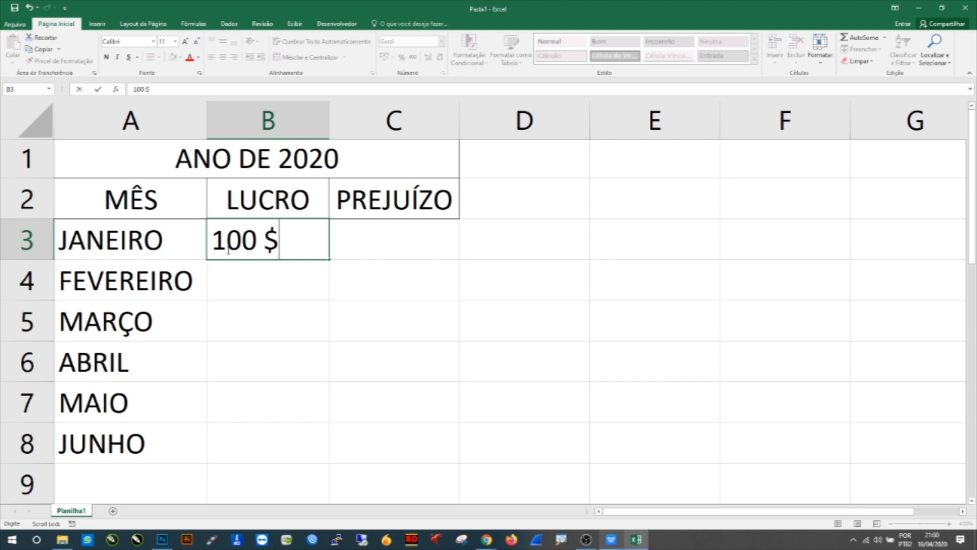
{"action": "key", "text": "BackSpace"}
{"action": "key", "text": "BackSpace"}
{"action": "key", "text": "BackSpace"}
{"action": "key", "text": "BackSpace"}
{"action": "key", "text": "BackSpace"}
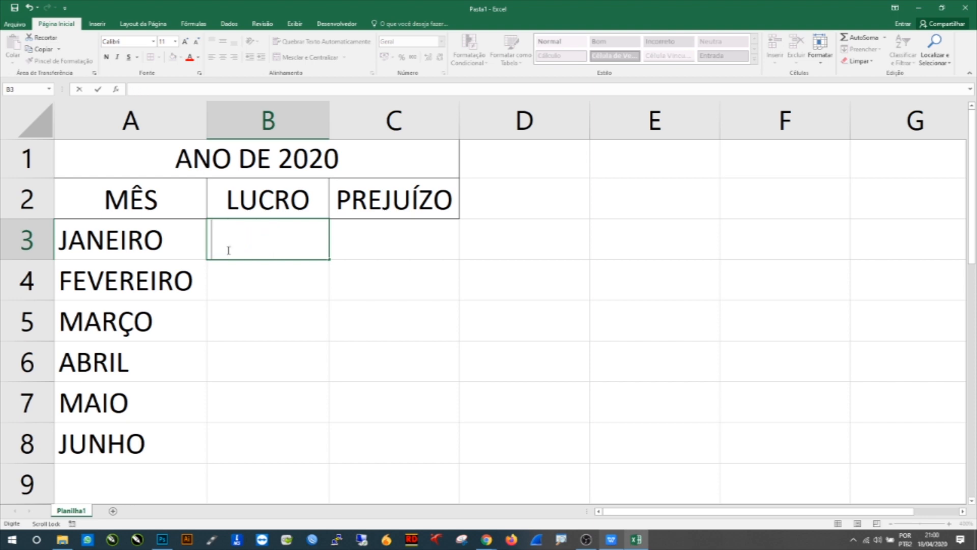
Step: Apply the R$ Português (Brasil) accounting format to the LUCRO and PREJUÍZO range B3 to C8
{"action": "left_click", "coordinate": [260, 296]}
{"action": "left_click", "coordinate": [260, 246]}
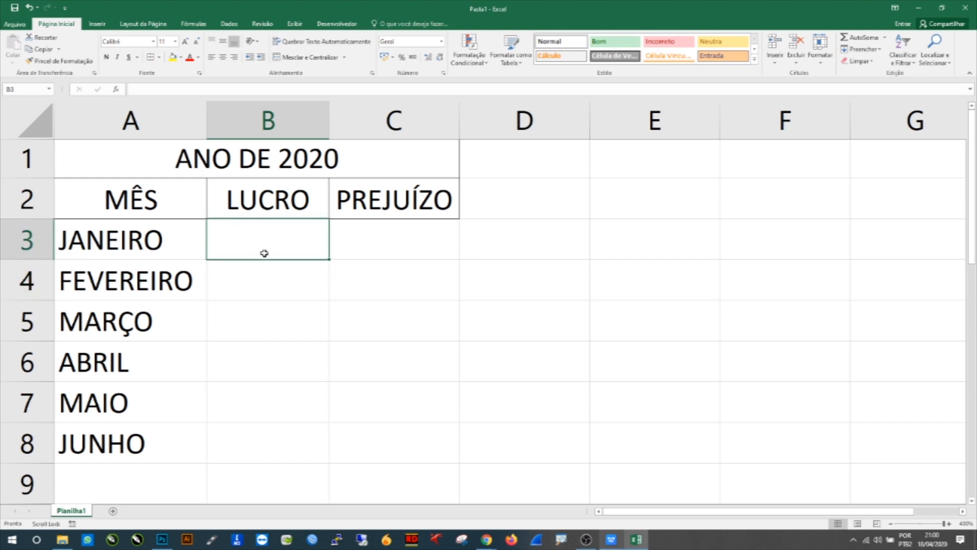
{"action": "left_click", "coordinate": [266, 273]}
{"action": "left_click", "coordinate": [239, 234]}
{"action": "left_click_drag", "start_coordinate": [239, 237], "coordinate": [386, 434]}
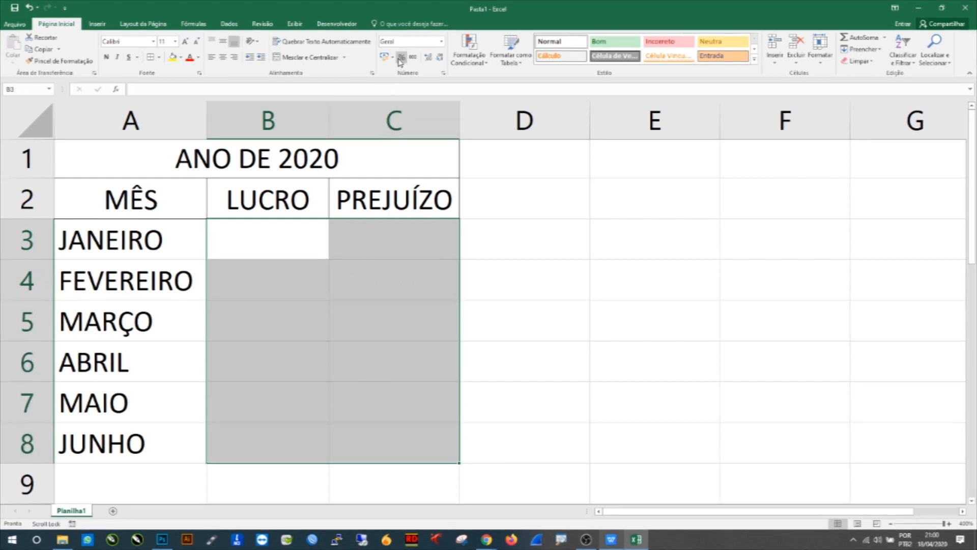
{"action": "key", "text": "ctrl+2"}
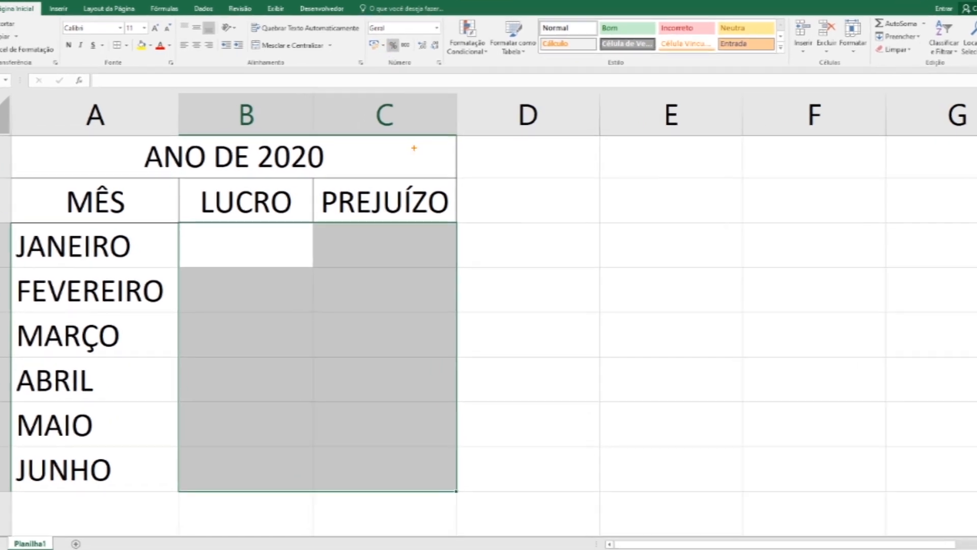
{"action": "left_click_drag", "start_coordinate": [401, 68], "coordinate": [416, 102]}
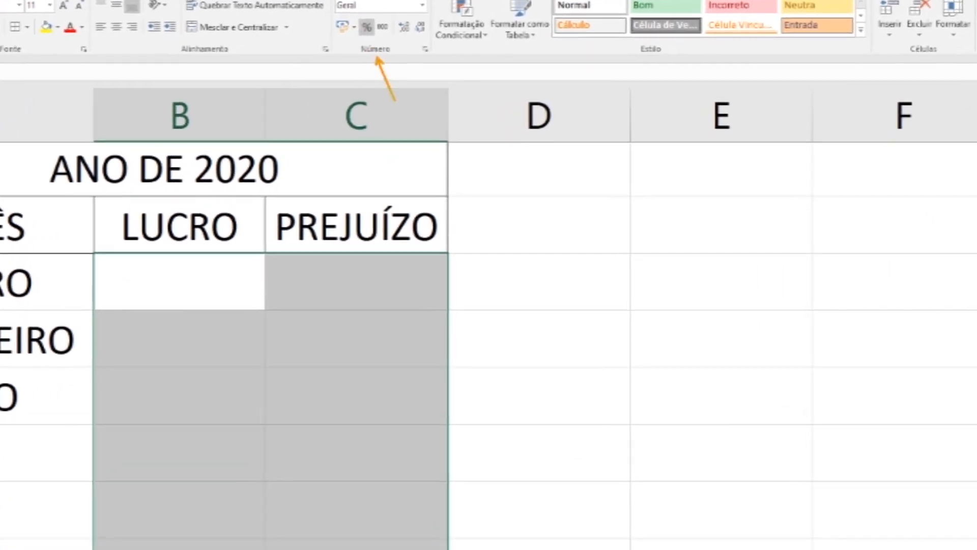
{"action": "left_click_drag", "start_coordinate": [342, 37], "coordinate": [337, 70]}
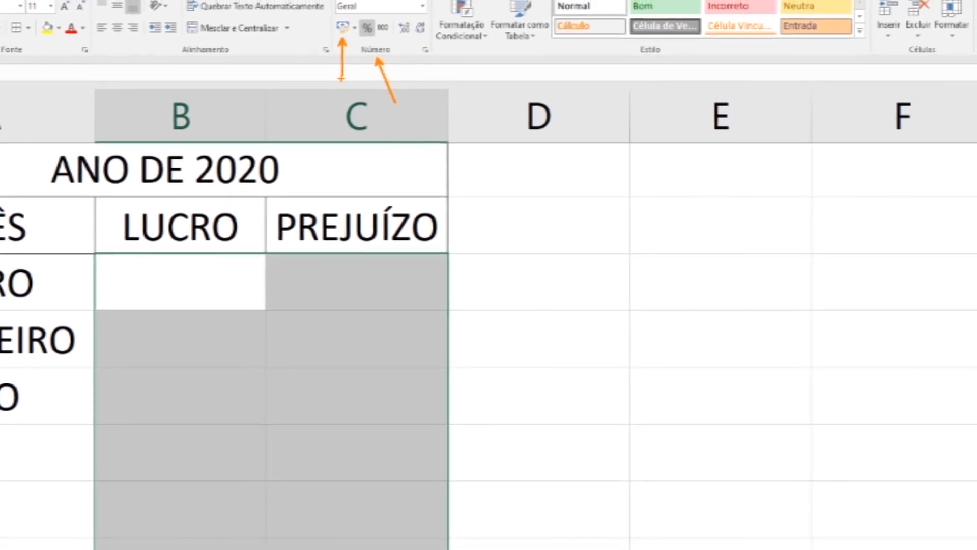
{"action": "key", "text": "Escape"}
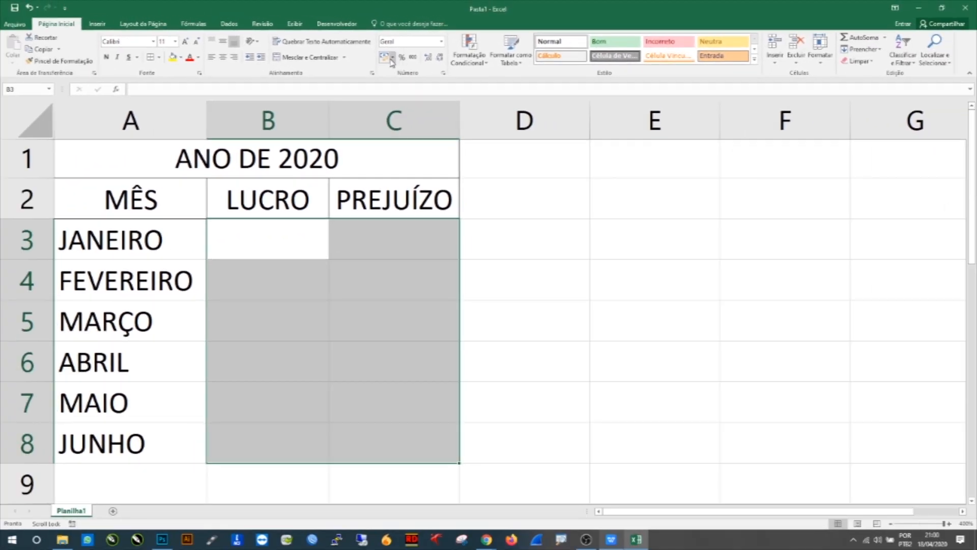
{"action": "left_click", "coordinate": [393, 58]}
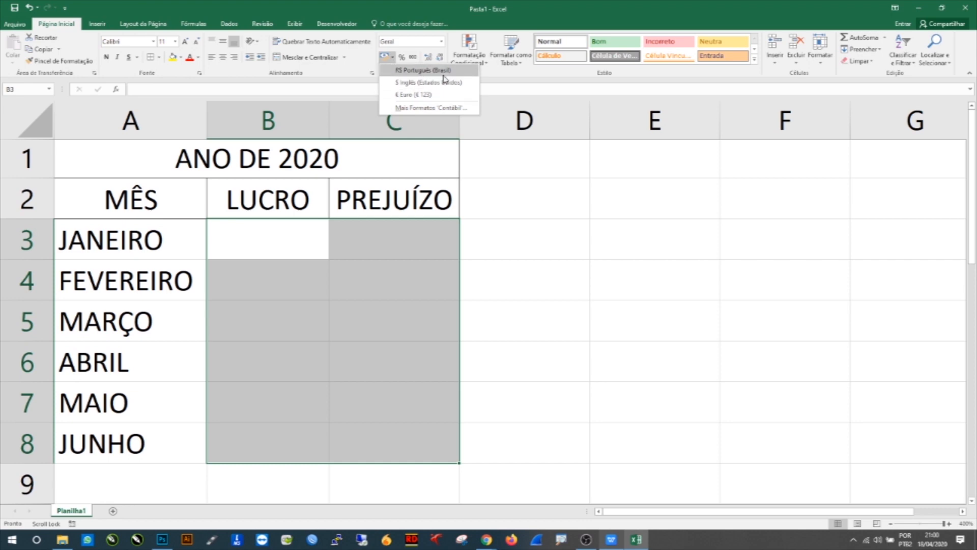
{"action": "left_click", "coordinate": [402, 71]}
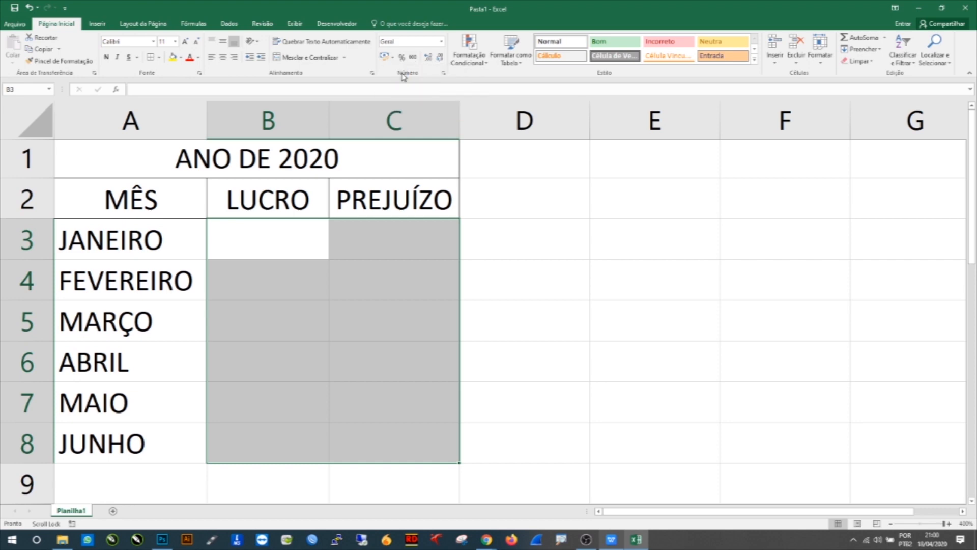
Step: Enter 500 as January's LUCRO value in cell B3
{"action": "left_click", "coordinate": [263, 235]}
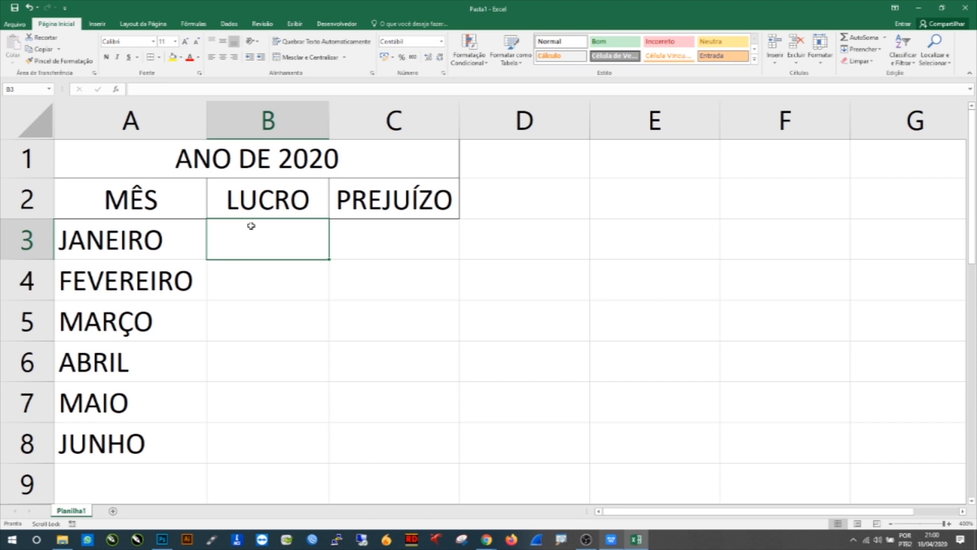
{"action": "type", "text": "500"}
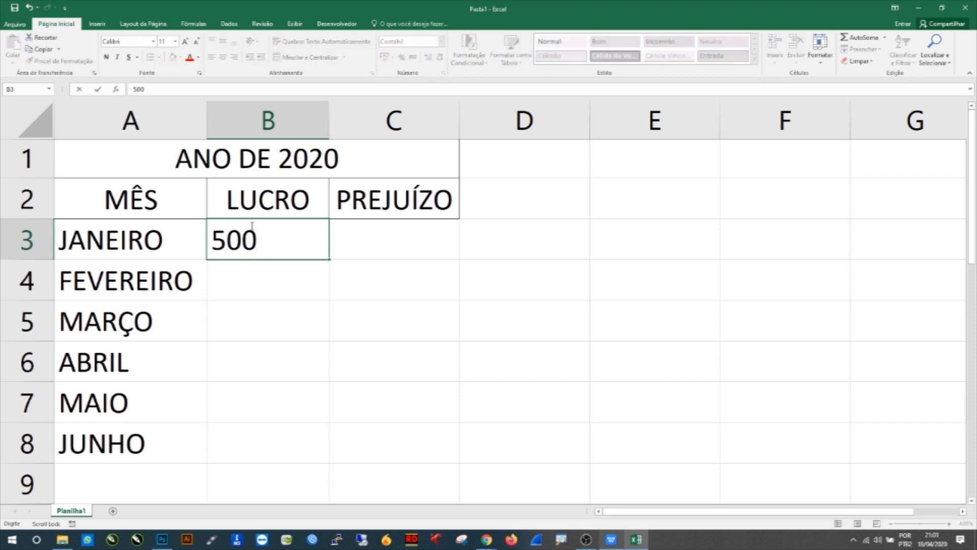
{"action": "key", "text": "Return"}
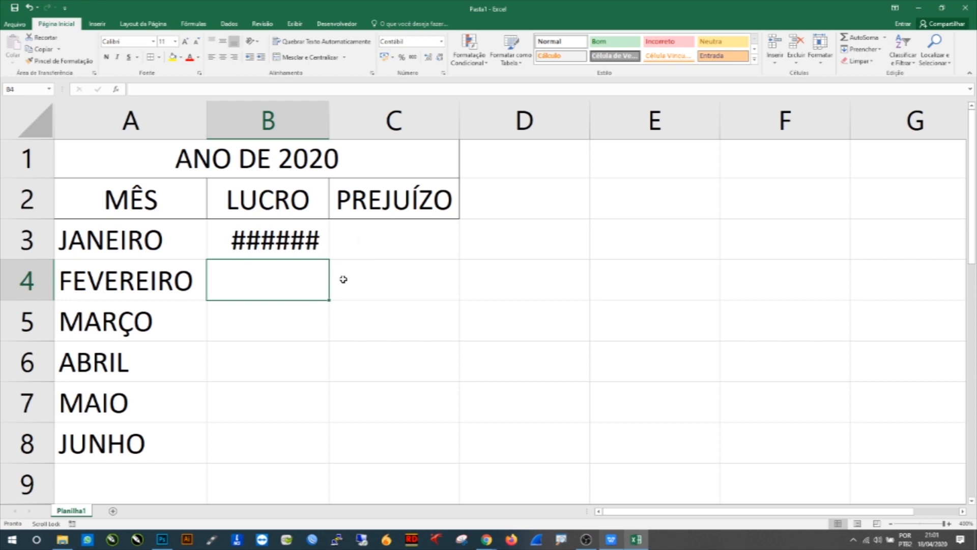
Step: Autofit the width of column B so the B3 value displays fully
{"action": "left_click", "coordinate": [224, 244]}
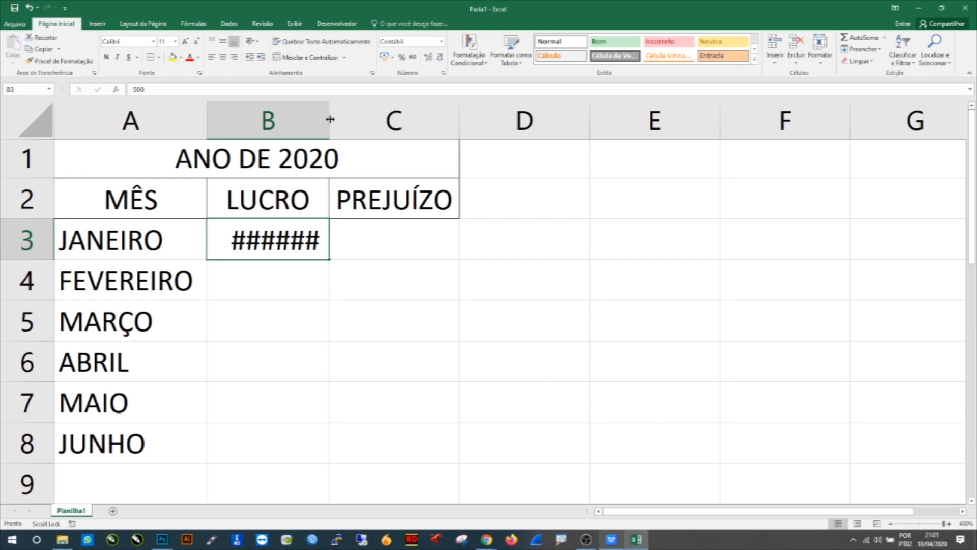
{"action": "left_click_drag", "start_coordinate": [329, 118], "coordinate": [332, 117]}
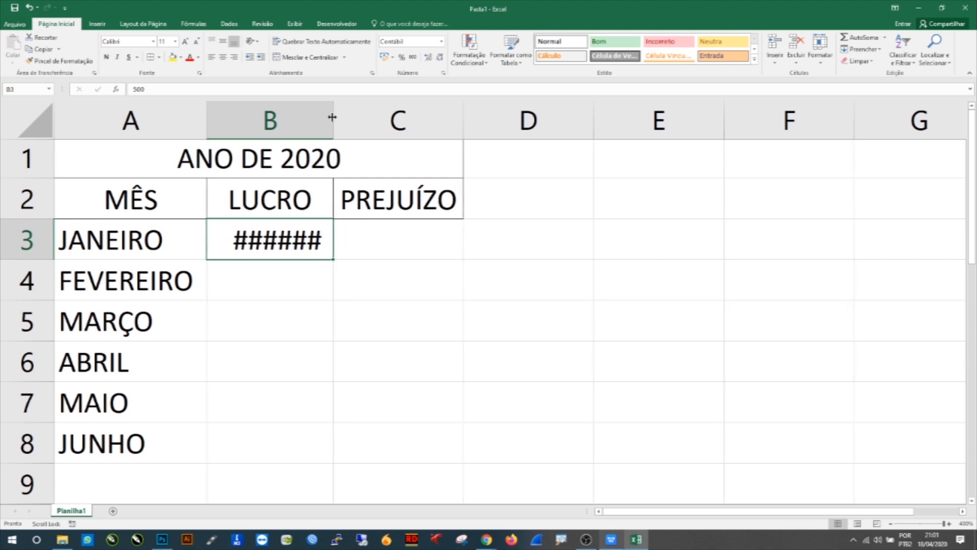
{"action": "double_click", "coordinate": [332, 117]}
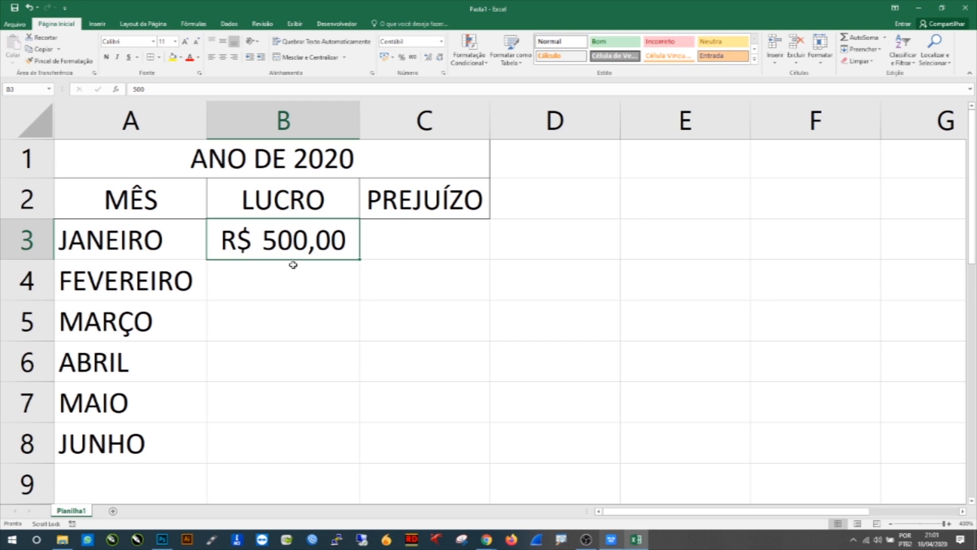
{"action": "left_click", "coordinate": [309, 283]}
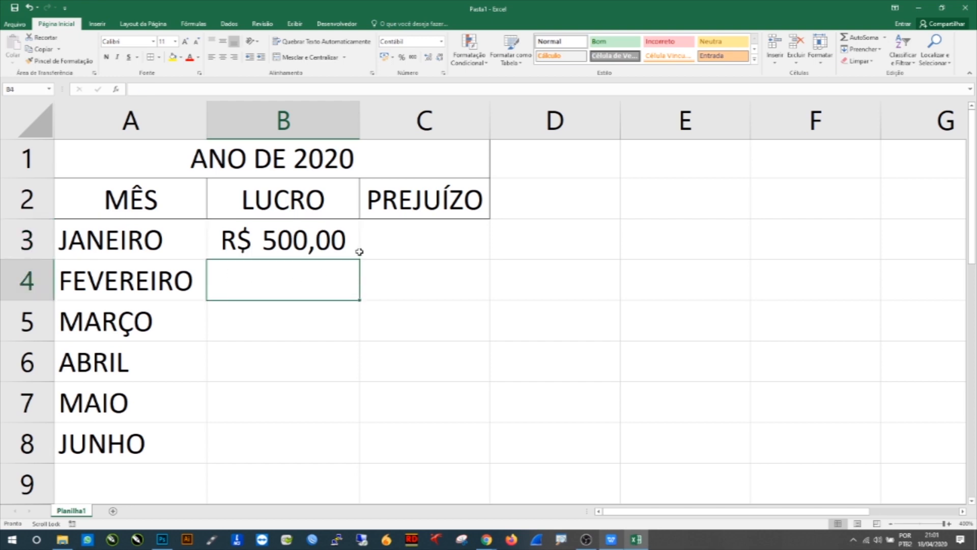
Step: Enter 450 as January's PREJUÍZO value in cell C3
{"action": "left_click", "coordinate": [386, 241]}
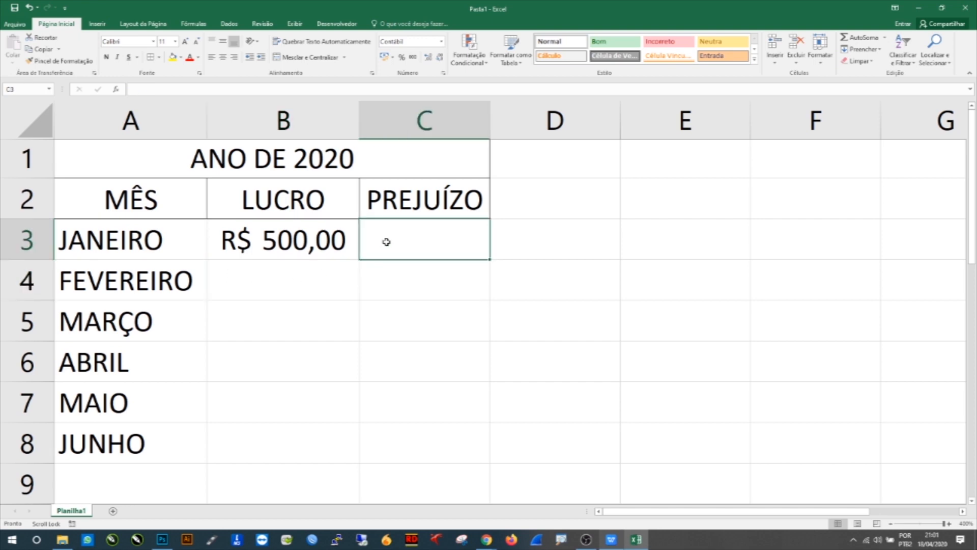
{"action": "type", "text": "450"}
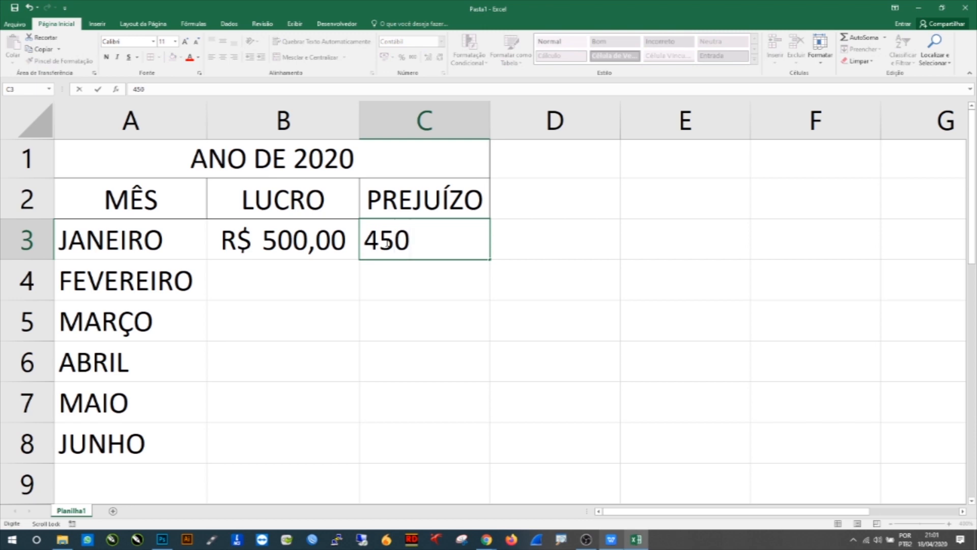
{"action": "key", "text": "Return"}
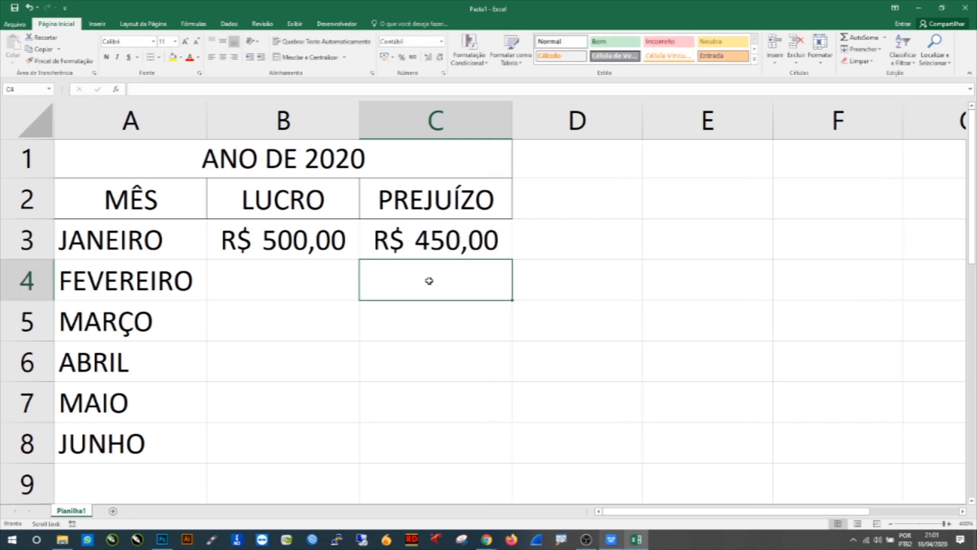
Step: Enter LUCRO values 350, 1500 and 600 for FEVEREIRO, MARÇO and ABRIL in B4 to B6
{"action": "left_click", "coordinate": [387, 240]}
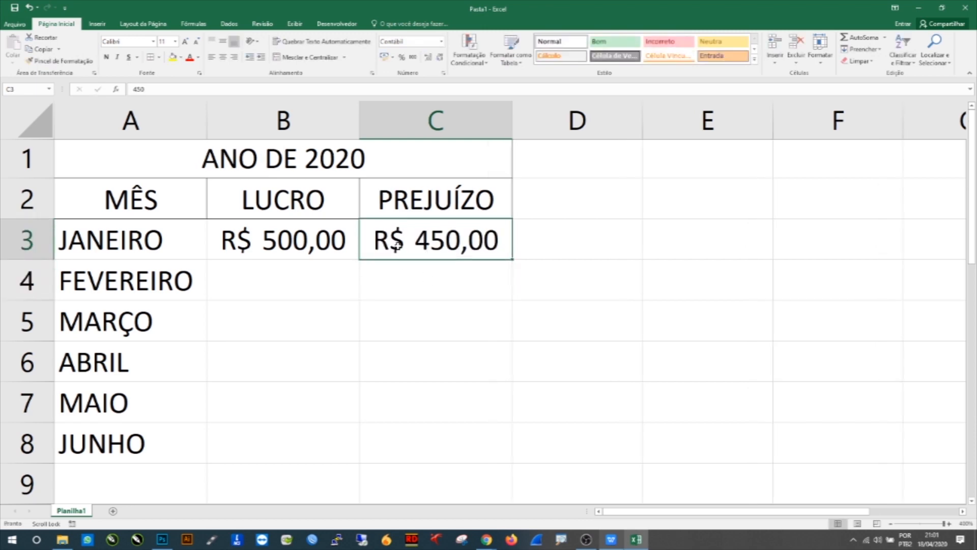
{"action": "left_click", "coordinate": [279, 279]}
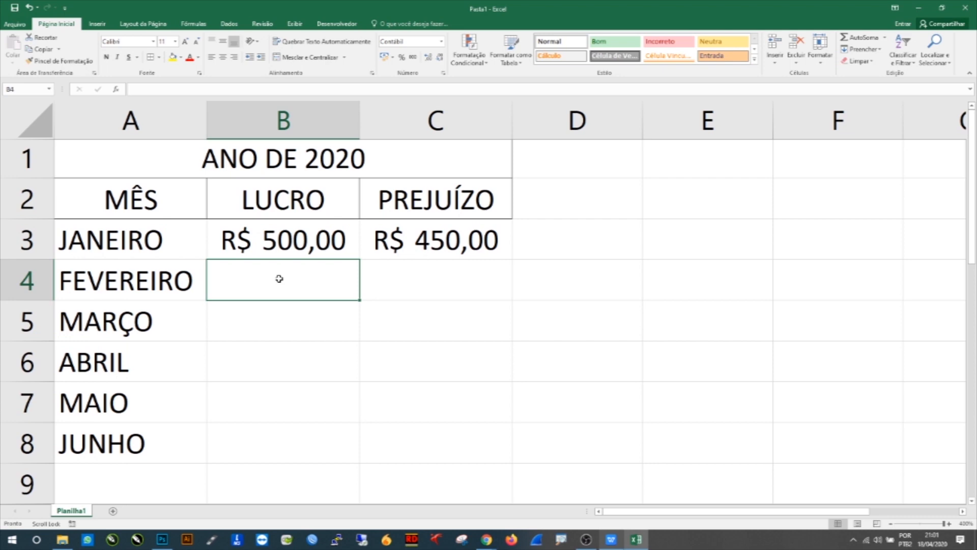
{"action": "type", "text": "350"}
{"action": "key", "text": "Return"}
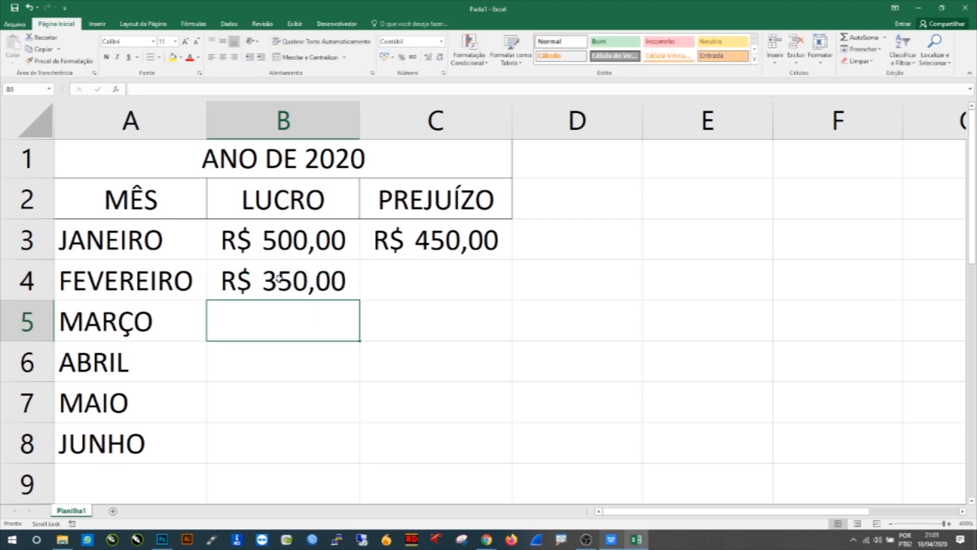
{"action": "type", "text": "1500"}
{"action": "key", "text": "Return"}
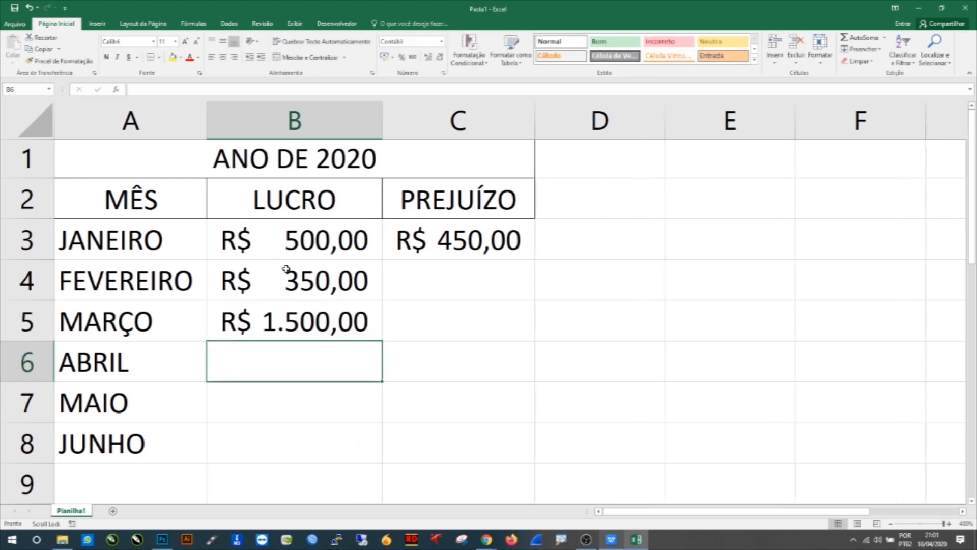
{"action": "type", "text": "600"}
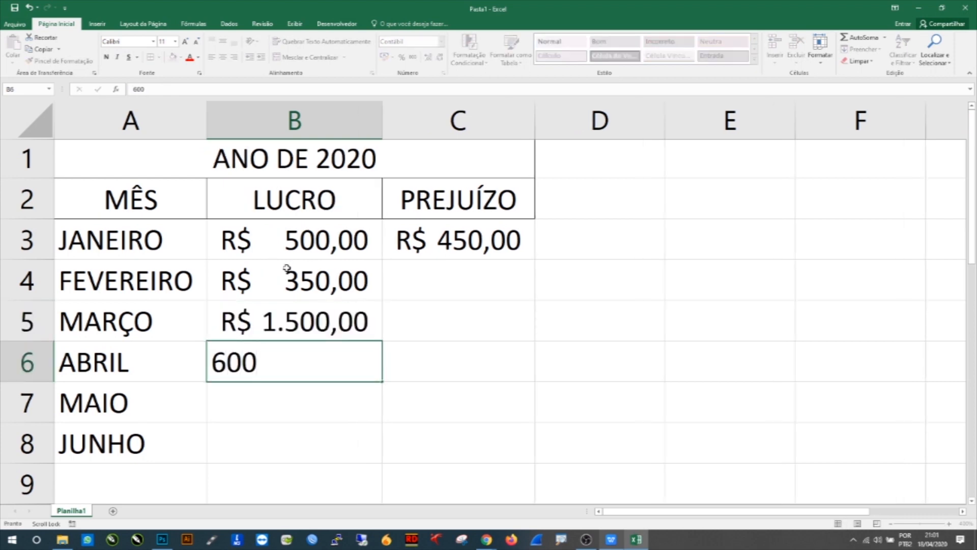
{"action": "key", "text": "Return"}
Step: Enter PREJUÍZO values 555, 670 and 380 for FEVEREIRO, MARÇO and ABRIL in C4 to C6
{"action": "left_click", "coordinate": [386, 281]}
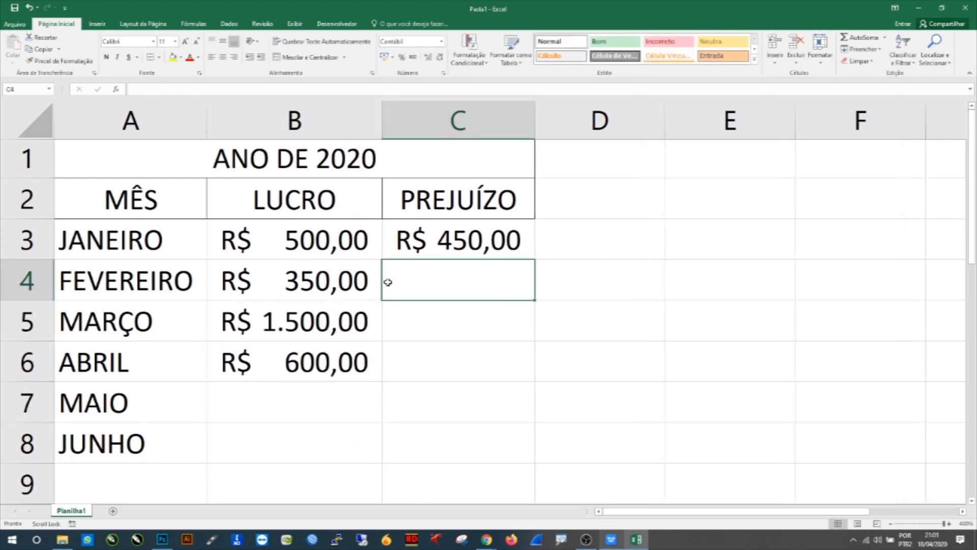
{"action": "type", "text": "555"}
{"action": "key", "text": "Return"}
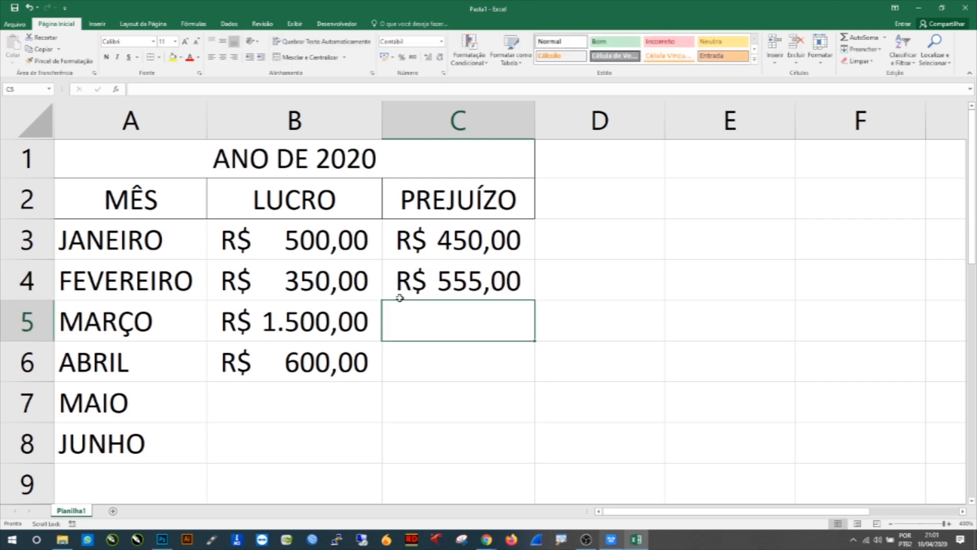
{"action": "type", "text": "670"}
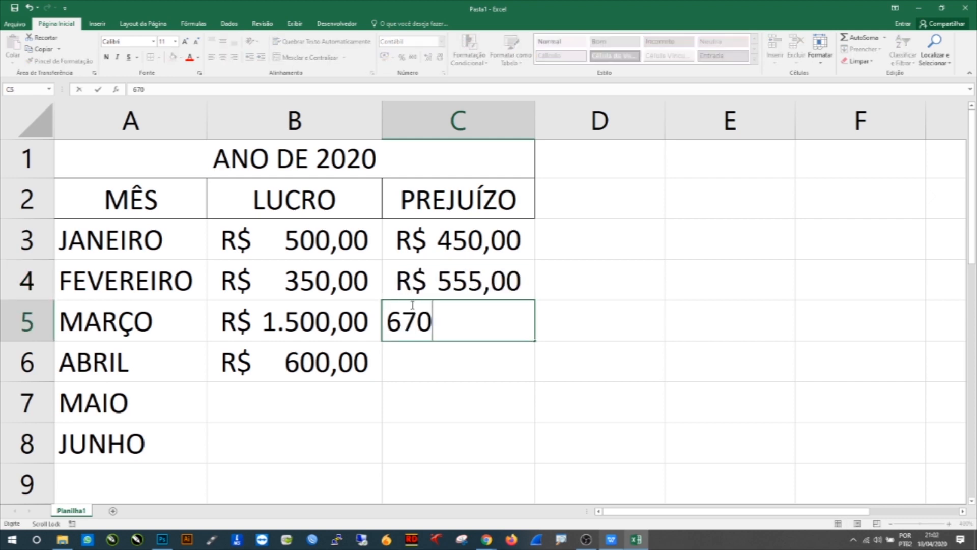
{"action": "key", "text": "Return"}
{"action": "type", "text": "380"}
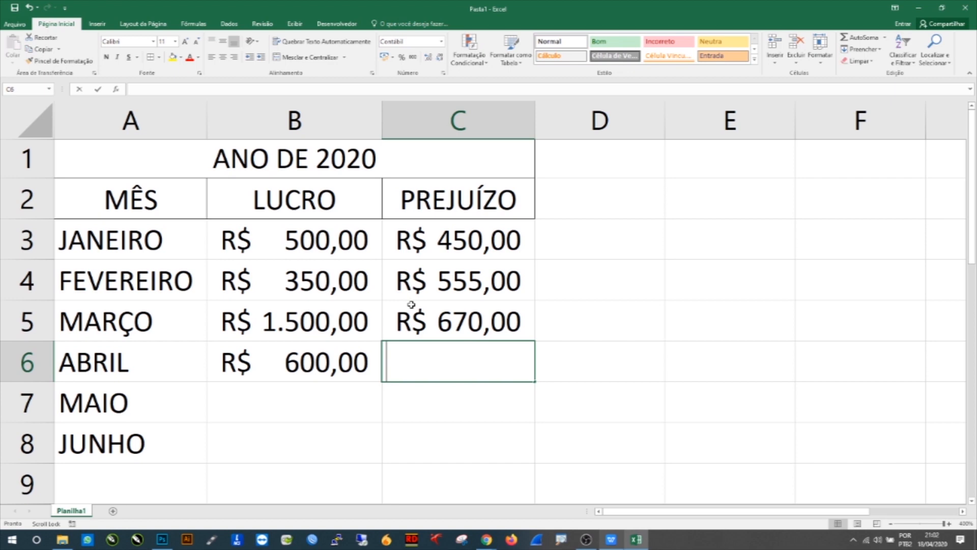
{"action": "key", "text": "Return"}
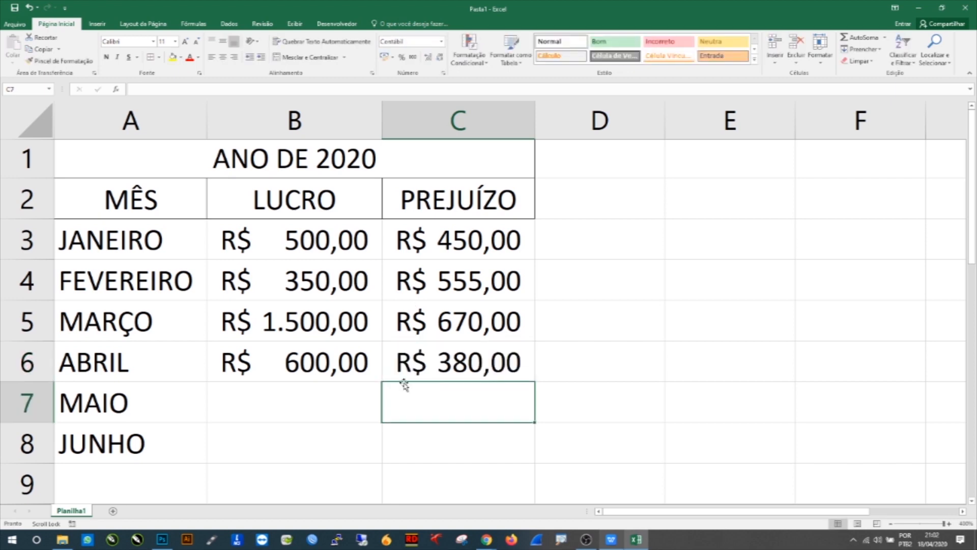
Step: Enter 0 as both LUCRO and PREJUÍZO for MAIO and JUNHO in B7:C8
{"action": "left_click", "coordinate": [355, 387]}
{"action": "type", "text": "0"}
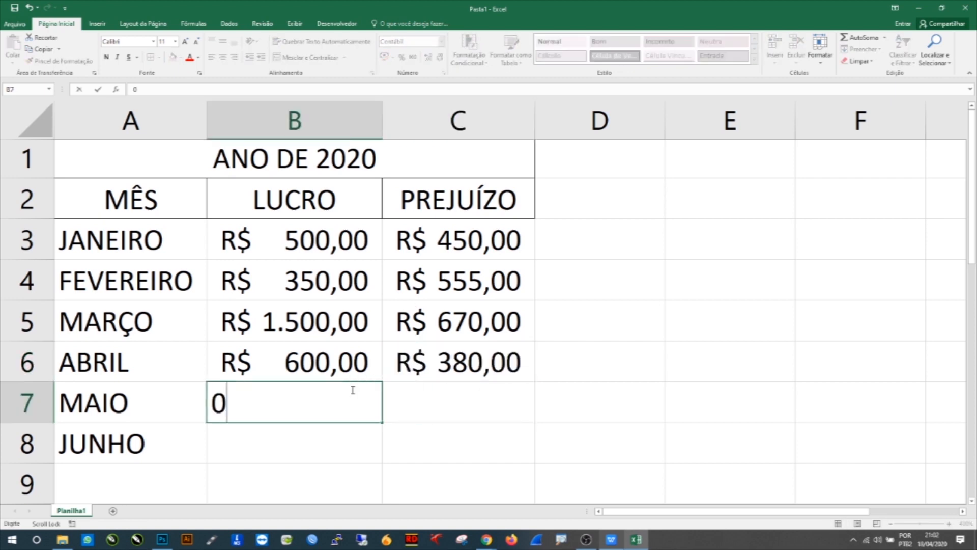
{"action": "key", "text": "Return"}
{"action": "type", "text": "0"}
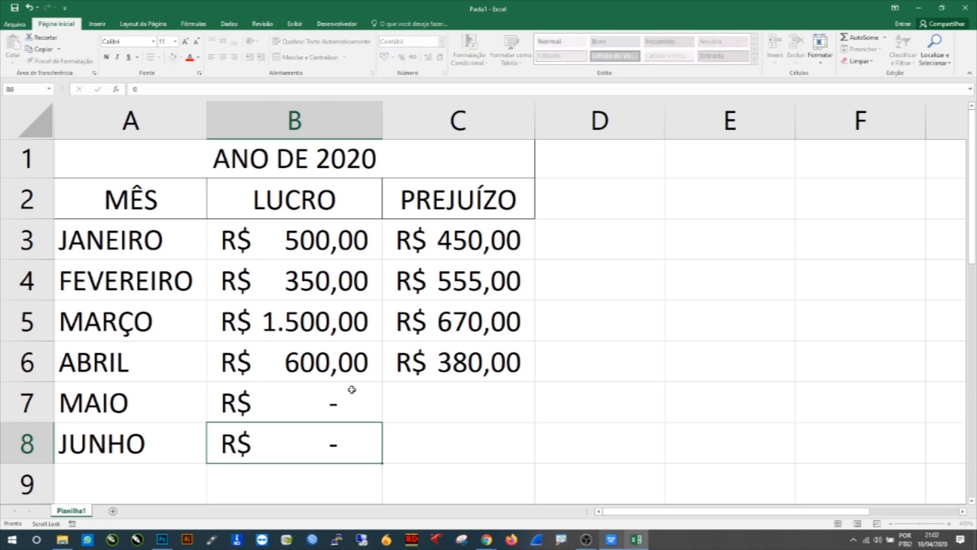
{"action": "key", "text": "Return"}
{"action": "left_click", "coordinate": [475, 394]}
{"action": "type", "text": "0"}
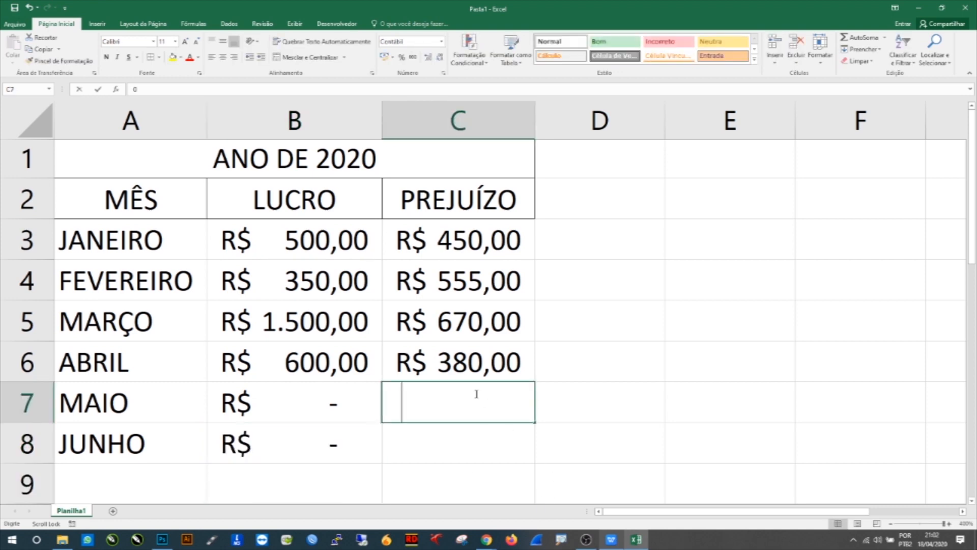
{"action": "key", "text": "Return"}
{"action": "type", "text": "0"}
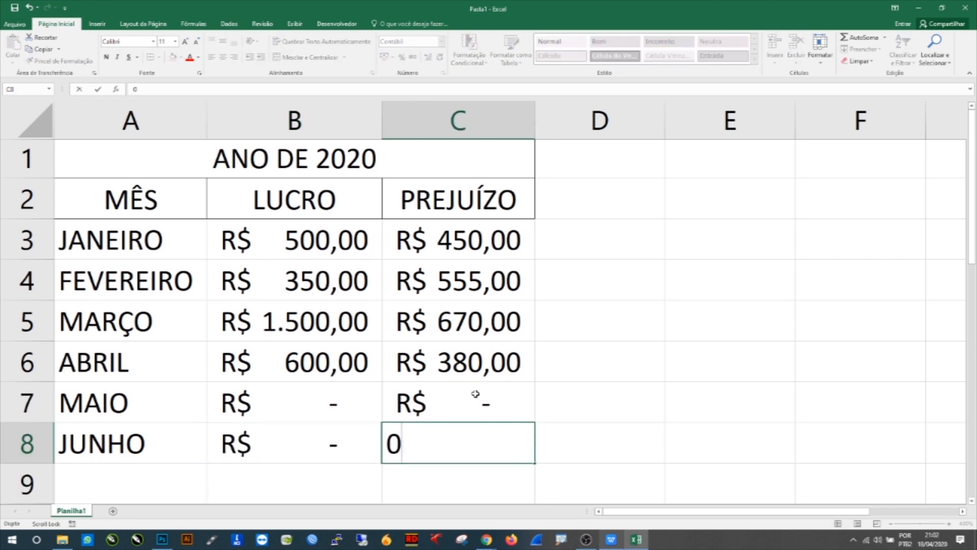
{"action": "key", "text": "Return"}
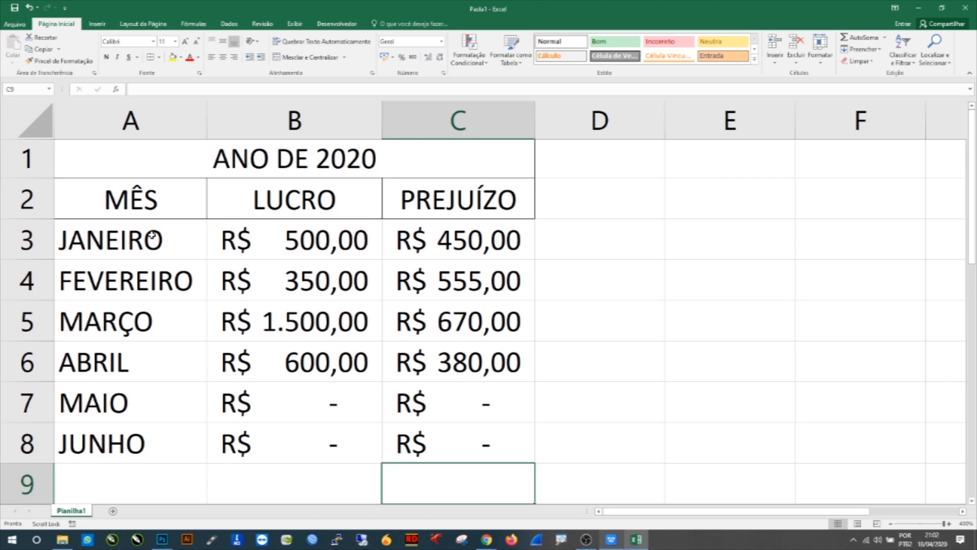
Step: Apply All Borders (Todas as Bordas) to the whole table A1:C8
{"action": "left_click_drag", "start_coordinate": [109, 157], "coordinate": [369, 413]}
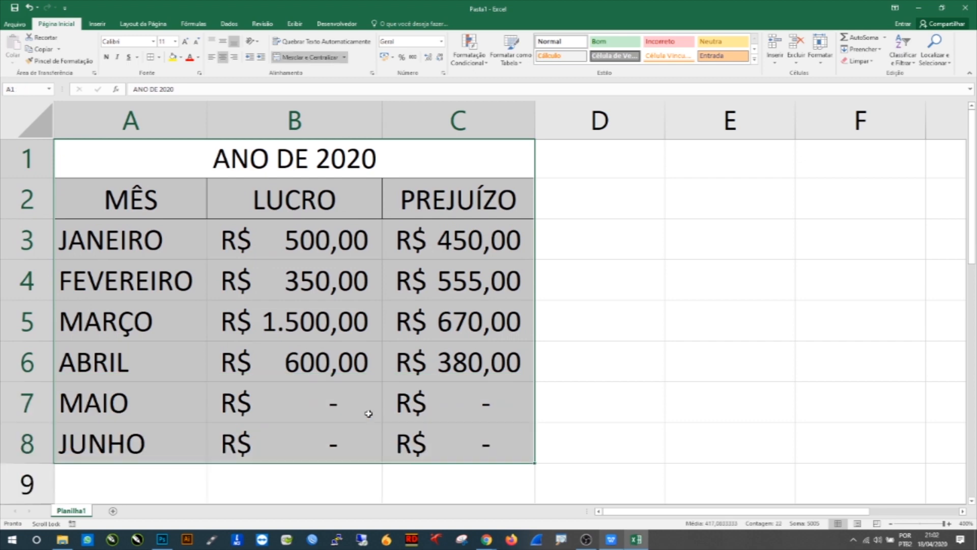
{"action": "left_click", "coordinate": [151, 57]}
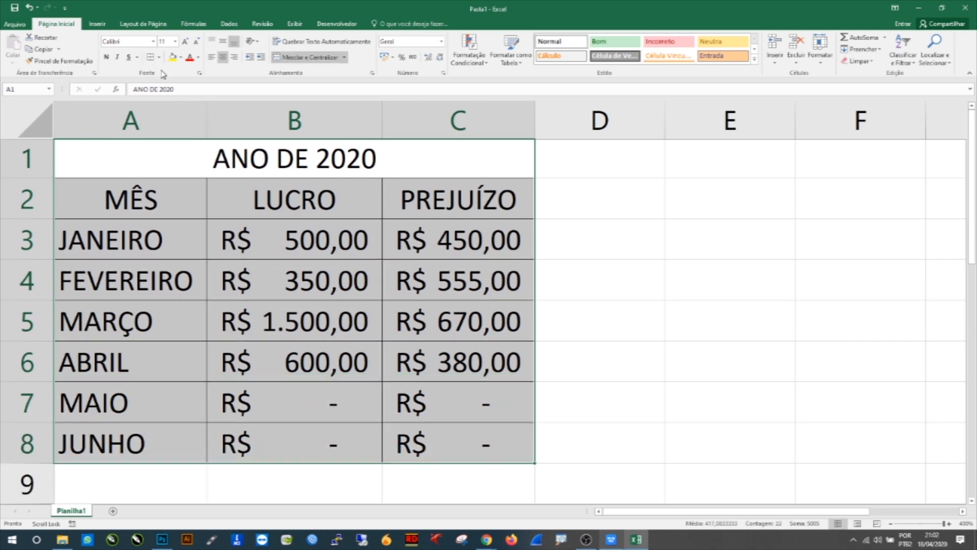
{"action": "left_click", "coordinate": [159, 57]}
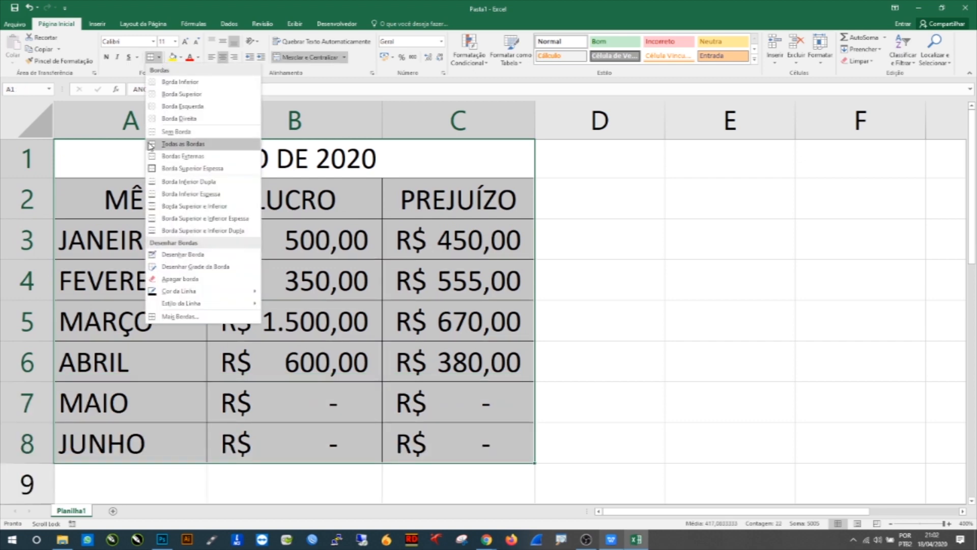
{"action": "left_click", "coordinate": [184, 144]}
{"action": "left_click", "coordinate": [307, 241]}
Step: Increase the ANO DE 2020 title's font size to 14
{"action": "left_click", "coordinate": [163, 161]}
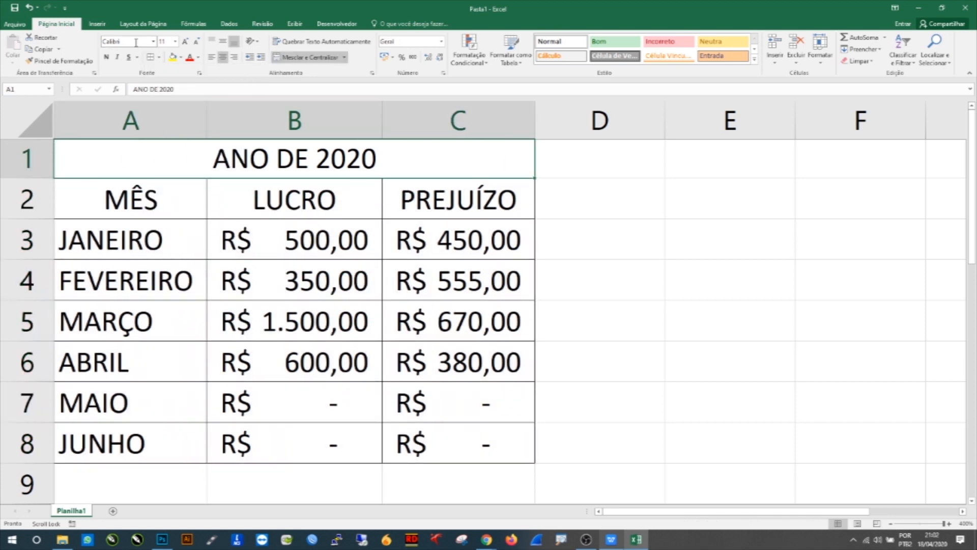
{"action": "left_click", "coordinate": [185, 42]}
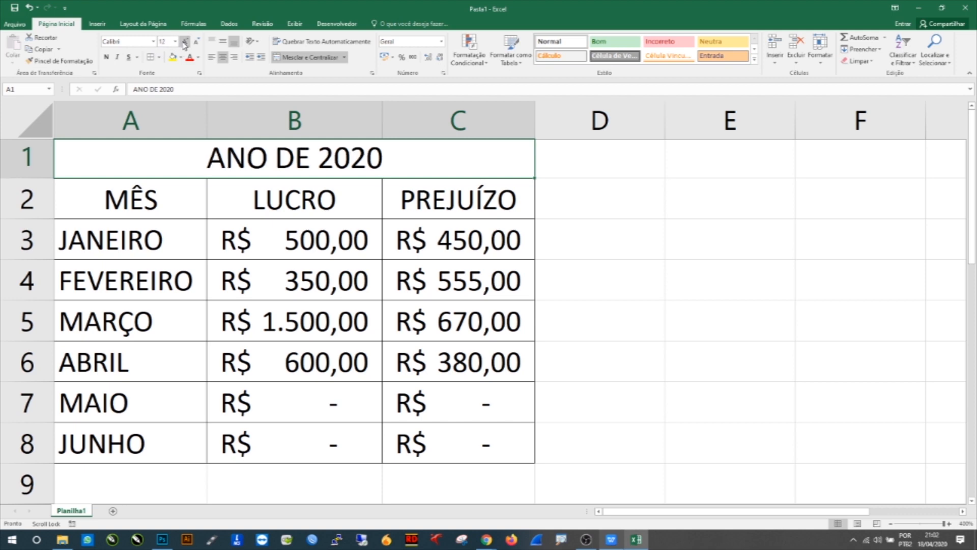
{"action": "left_click", "coordinate": [185, 42]}
{"action": "left_click", "coordinate": [222, 42]}
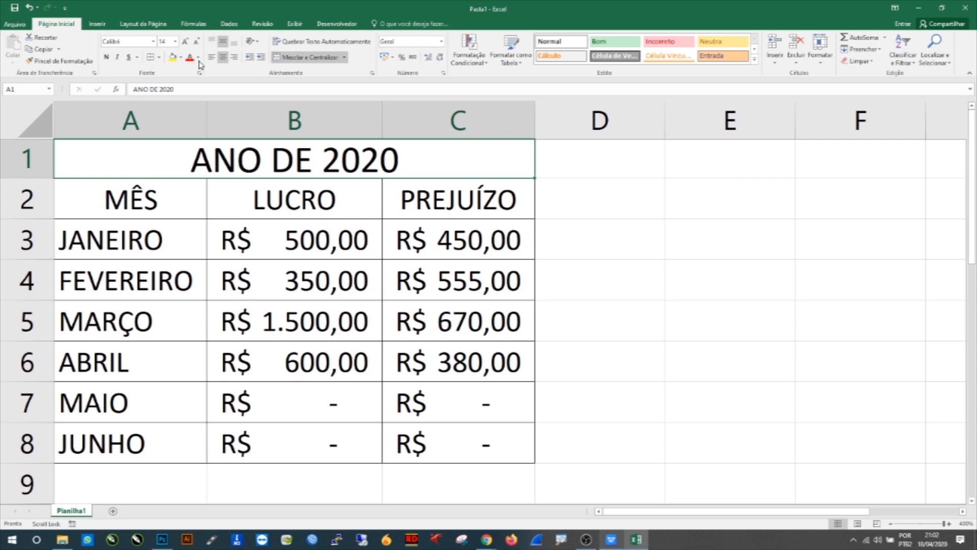
Step: Give the ANO DE 2020 title a green fill and white font color
{"action": "left_click", "coordinate": [181, 57]}
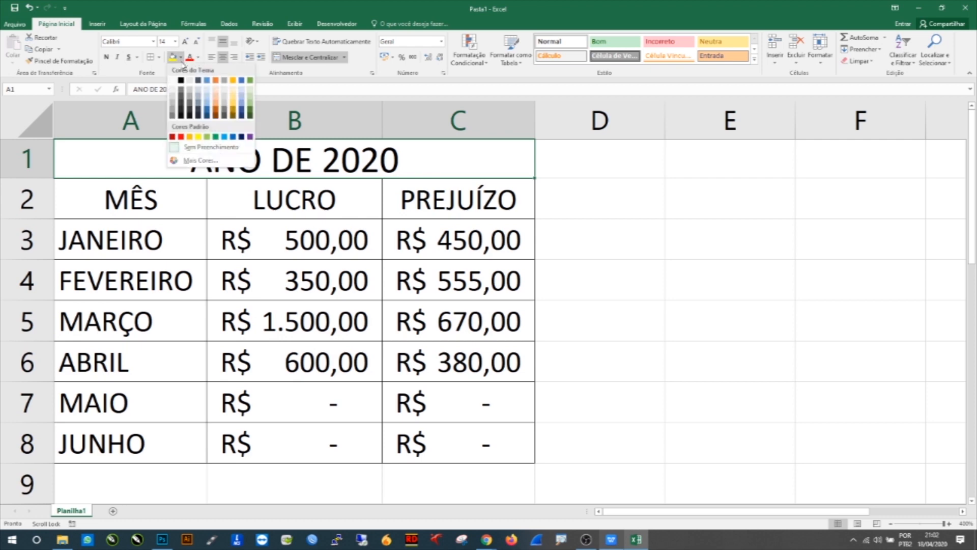
{"action": "left_click", "coordinate": [207, 137]}
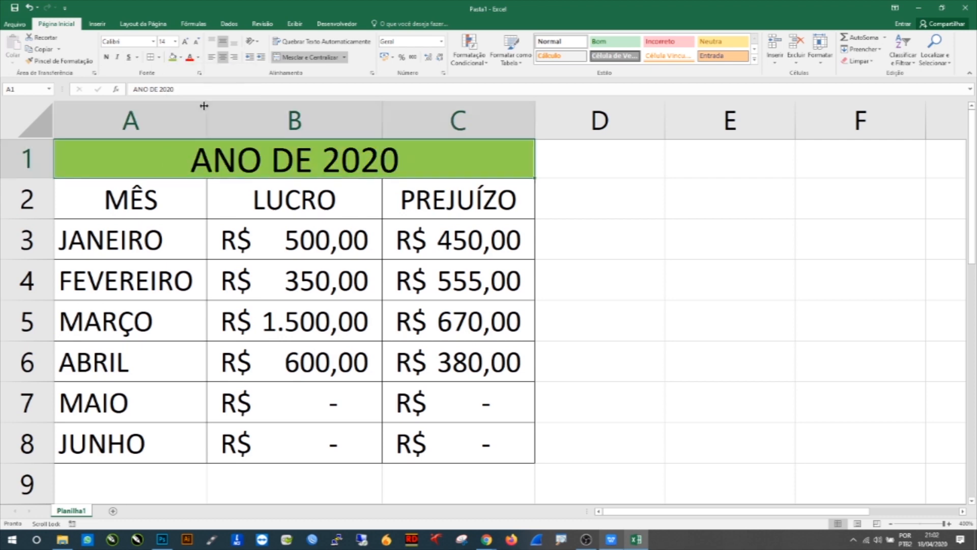
{"action": "left_click", "coordinate": [198, 58]}
{"action": "left_click", "coordinate": [191, 93]}
Step: Fill the header row MÊS, LUCRO, PREJUÍZO with light orange and set its font color to white
{"action": "left_click_drag", "start_coordinate": [122, 204], "coordinate": [456, 184]}
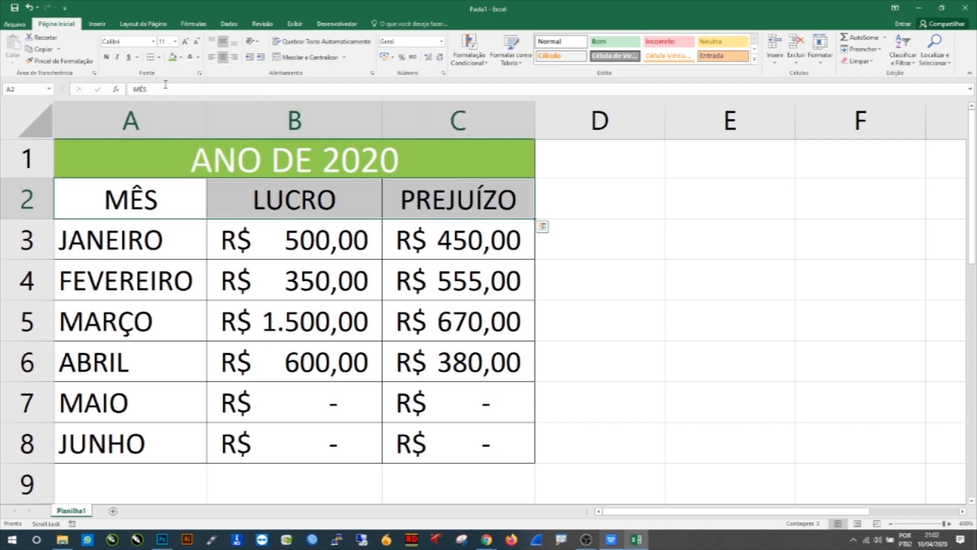
{"action": "left_click", "coordinate": [181, 59]}
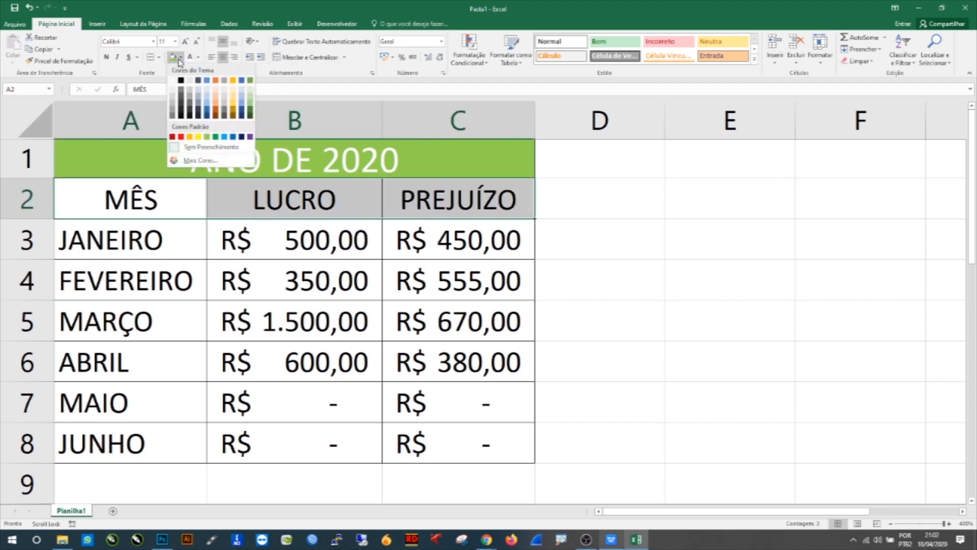
{"action": "left_click", "coordinate": [232, 94]}
{"action": "left_click", "coordinate": [192, 59]}
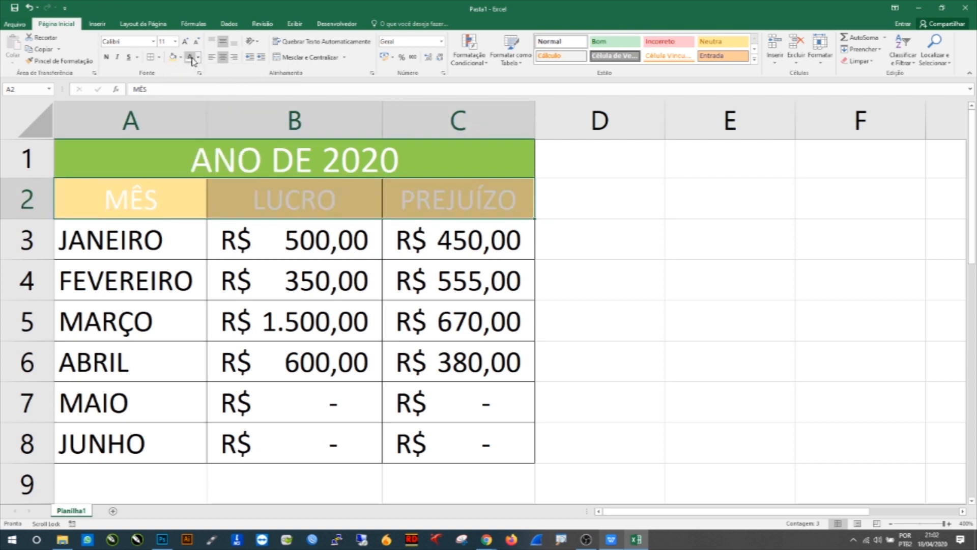
{"action": "left_click", "coordinate": [198, 57]}
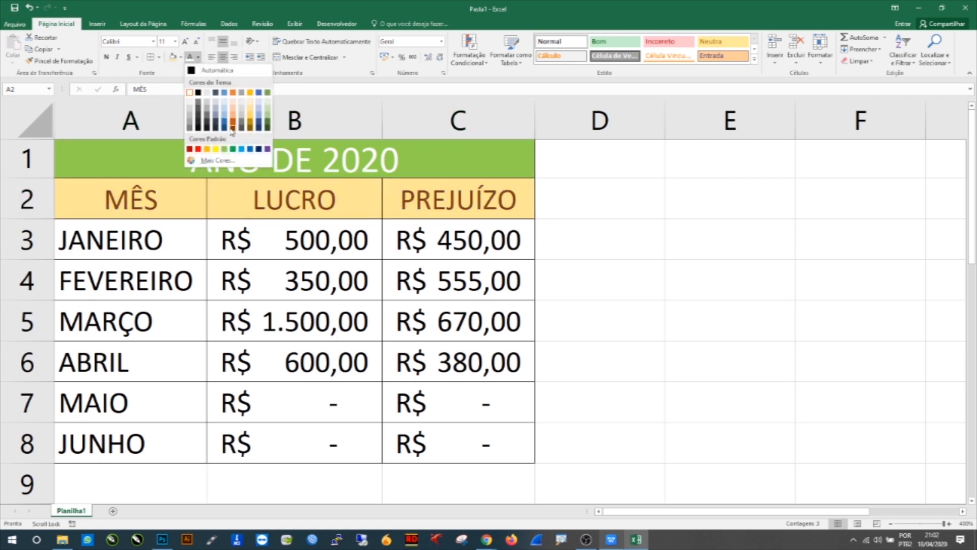
{"action": "left_click", "coordinate": [190, 94]}
Step: Change the header row's fill to another orange shade
{"action": "left_click", "coordinate": [181, 57]}
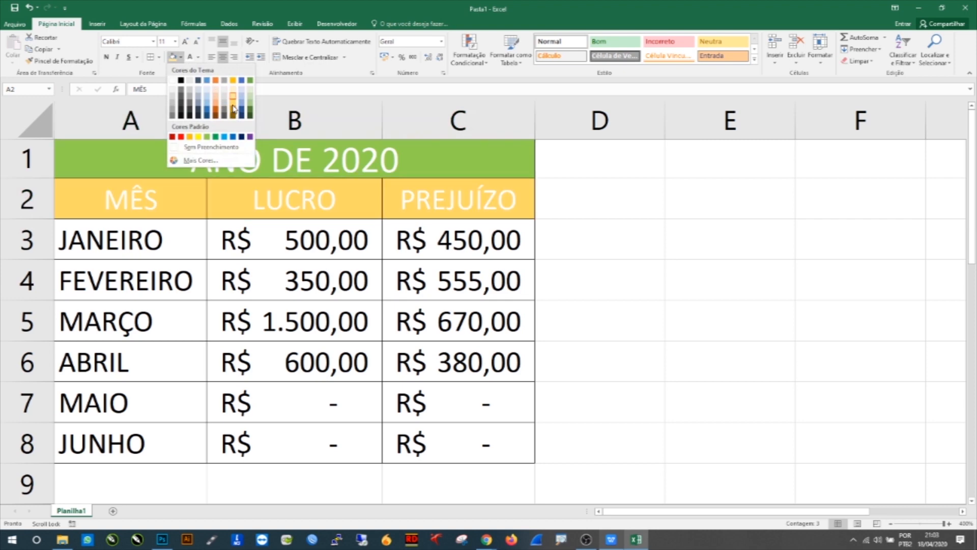
{"action": "left_click", "coordinate": [233, 109]}
{"action": "left_click", "coordinate": [349, 222]}
Step: Fill the JANEIRO row A3:C3 with a gray shade
{"action": "left_click_drag", "start_coordinate": [186, 241], "coordinate": [405, 240]}
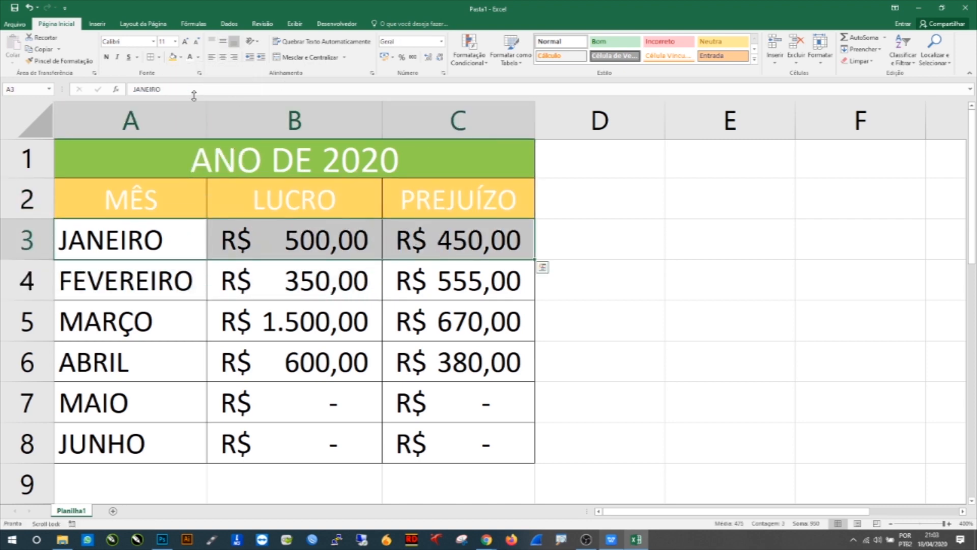
{"action": "left_click", "coordinate": [199, 58]}
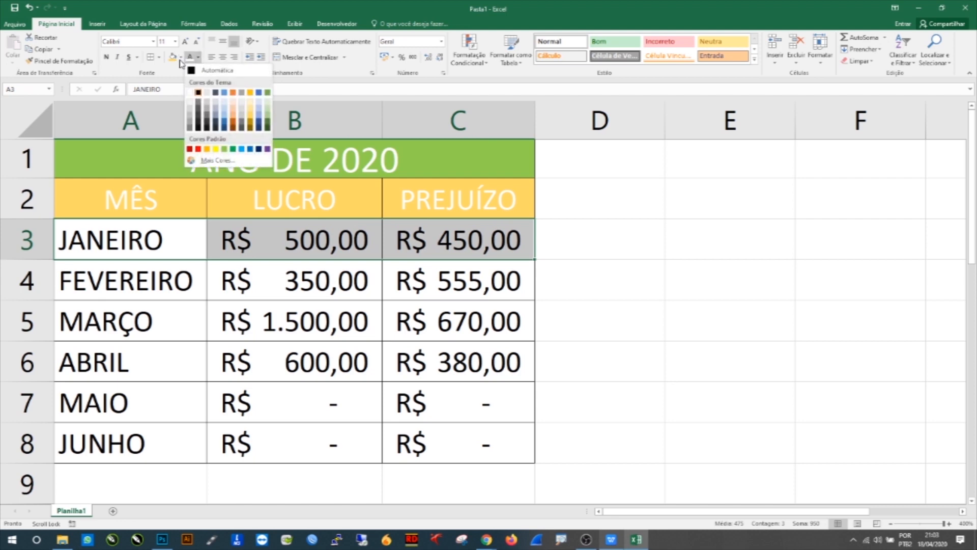
{"action": "left_click", "coordinate": [181, 57]}
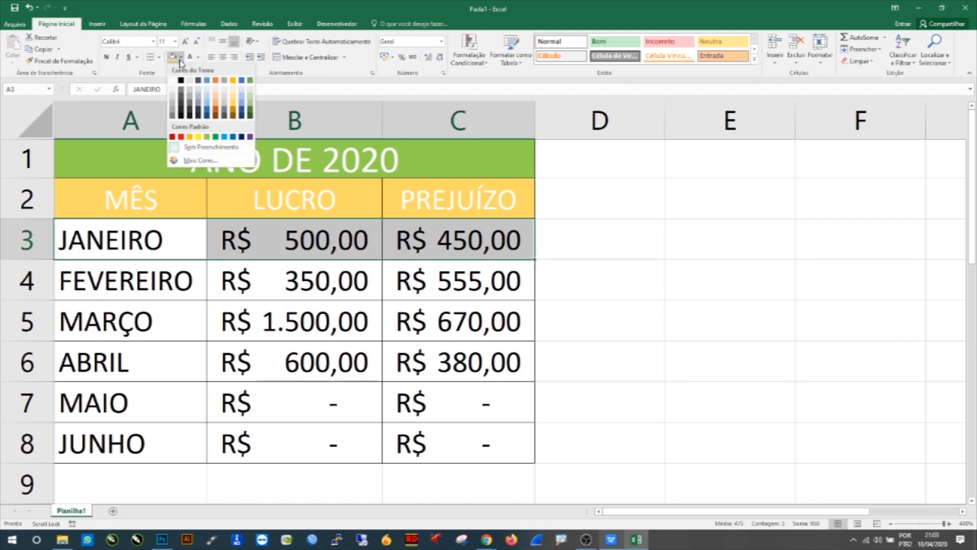
{"action": "left_click", "coordinate": [173, 112]}
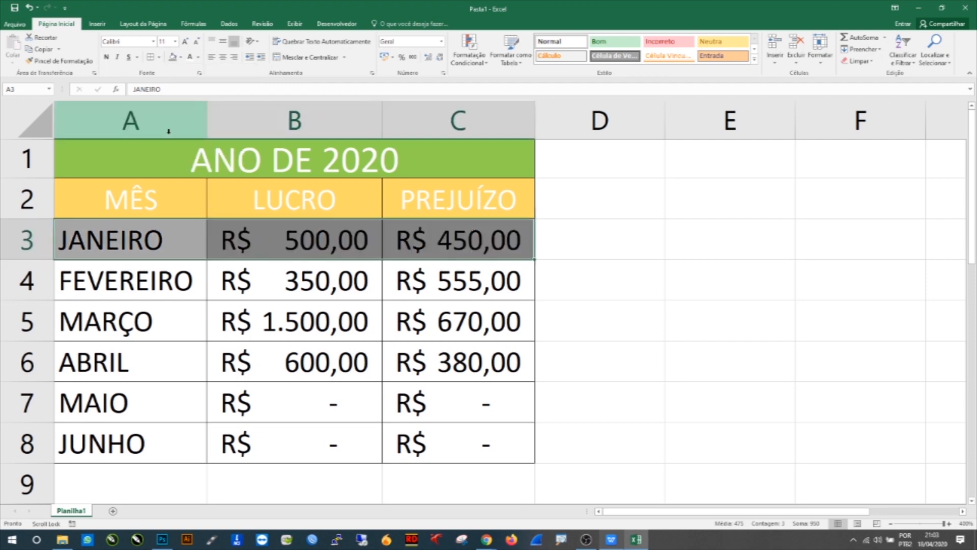
{"action": "left_click", "coordinate": [147, 251]}
{"action": "left_click_drag", "start_coordinate": [121, 277], "coordinate": [305, 312]}
{"action": "left_click_drag", "start_coordinate": [199, 312], "coordinate": [471, 315]}
{"action": "left_click", "coordinate": [159, 289]}
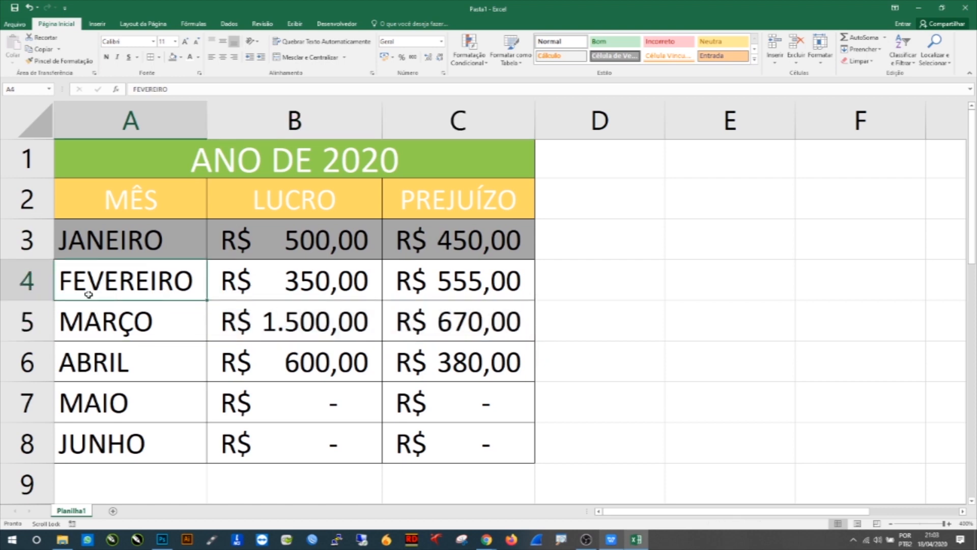
Step: Copy the formatting of the JANEIRO and FEVEREIRO rows A3:C4 onto rows A5:C8 with the Format Painter for alternating gray banding
{"action": "left_click_drag", "start_coordinate": [152, 239], "coordinate": [446, 273]}
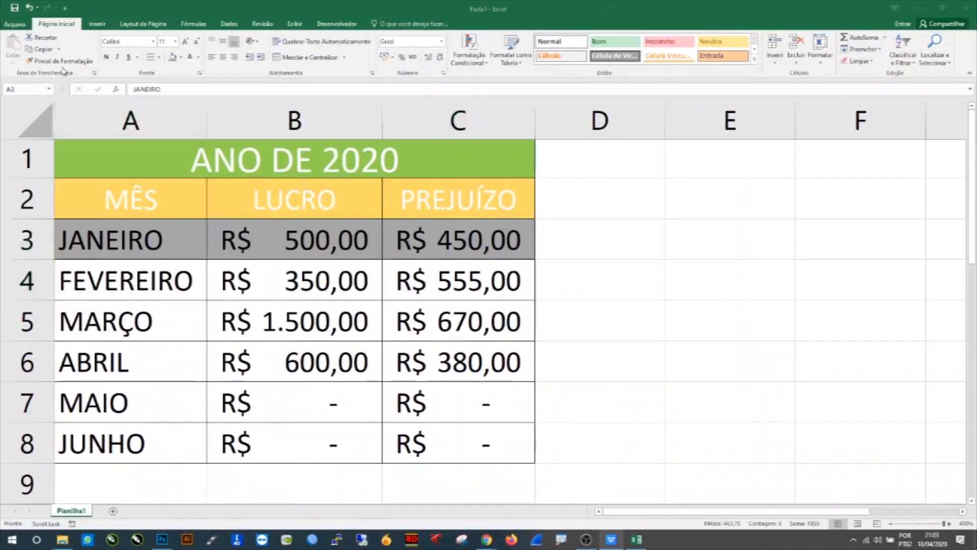
{"action": "left_click_drag", "start_coordinate": [102, 239], "coordinate": [458, 280]}
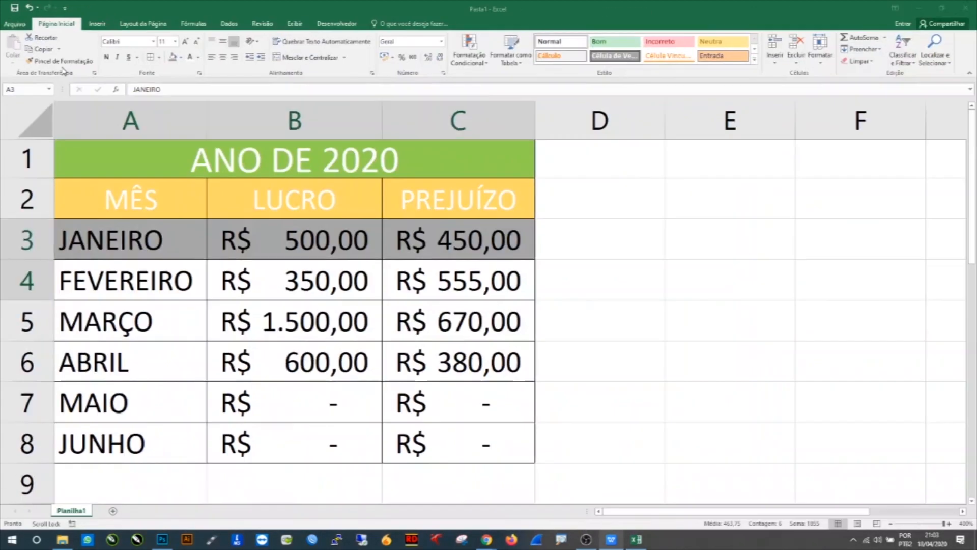
{"action": "left_click", "coordinate": [60, 60]}
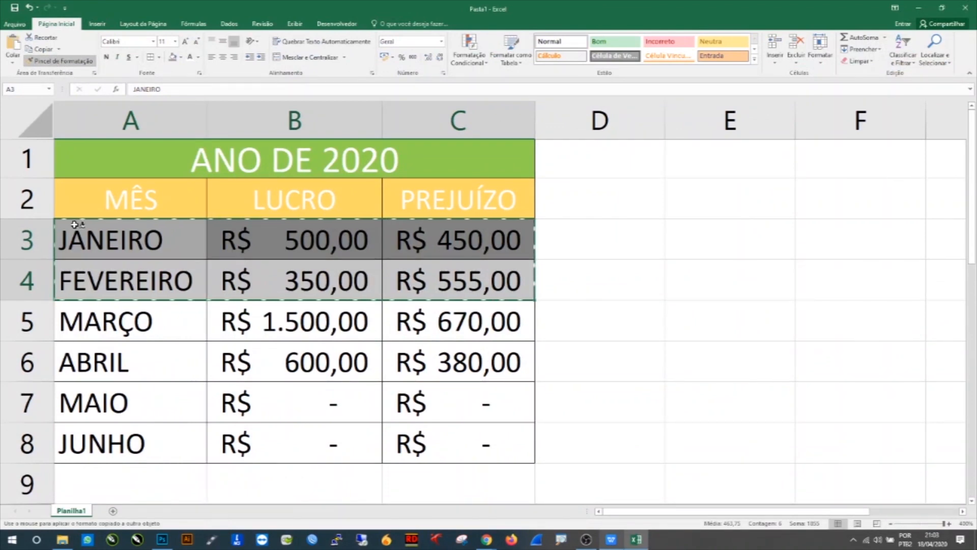
{"action": "mouse_move", "coordinate": [87, 322]}
{"action": "left_mouse_down"}
{"action": "mouse_move", "coordinate": [254, 345]}
{"action": "mouse_move", "coordinate": [436, 434]}
{"action": "left_mouse_up"}
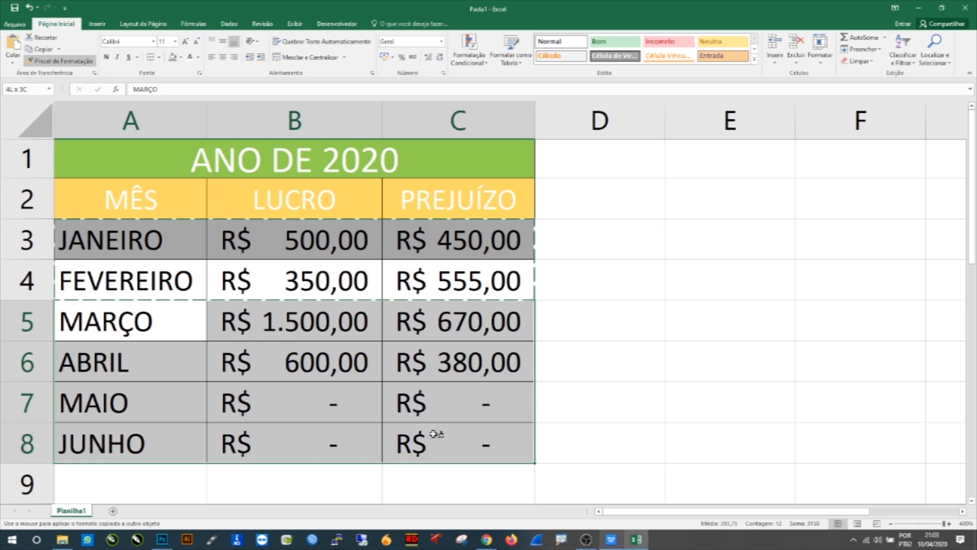
{"action": "left_click_drag", "start_coordinate": [433, 434], "coordinate": [433, 434]}
{"action": "left_click", "coordinate": [560, 320]}
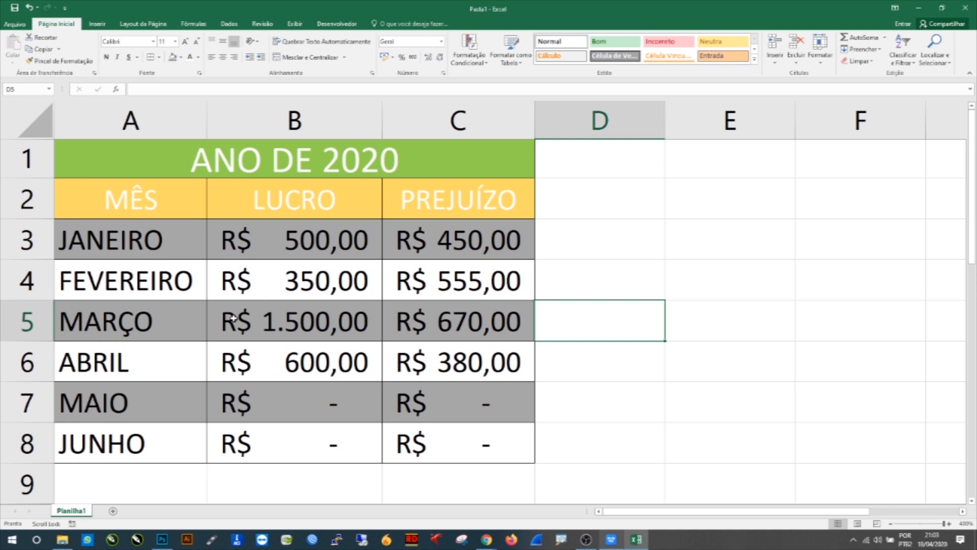
{"action": "left_click_drag", "start_coordinate": [121, 248], "coordinate": [413, 287]}
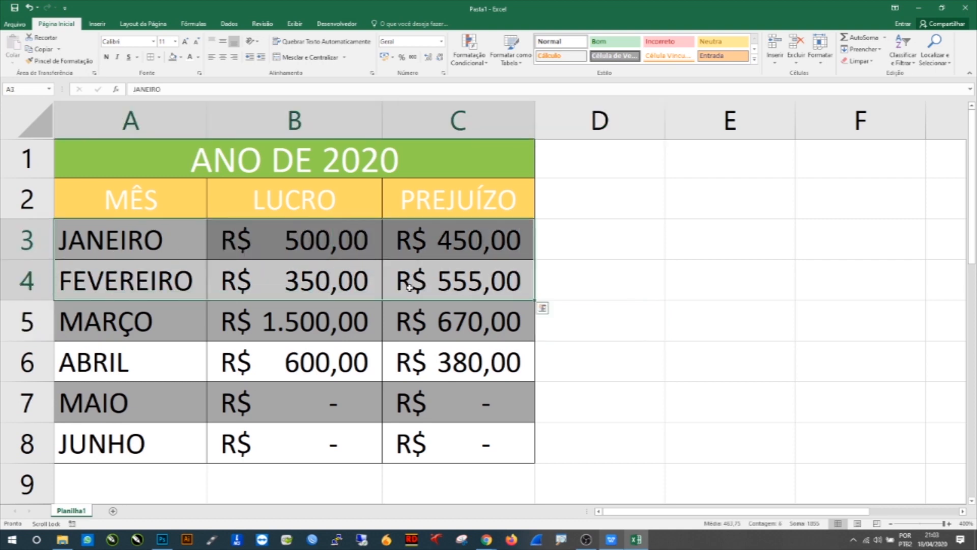
{"action": "left_click", "coordinate": [583, 418]}
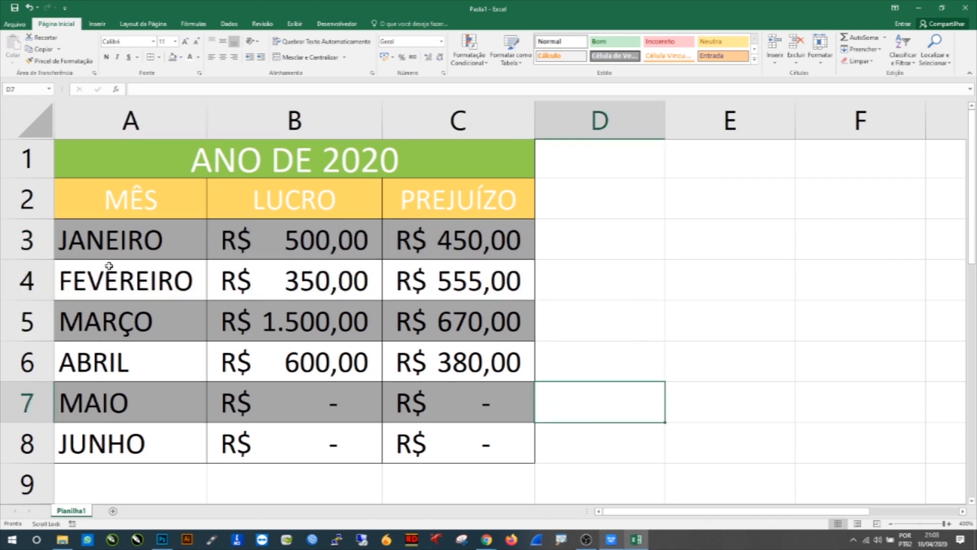
{"action": "left_click", "coordinate": [631, 351]}
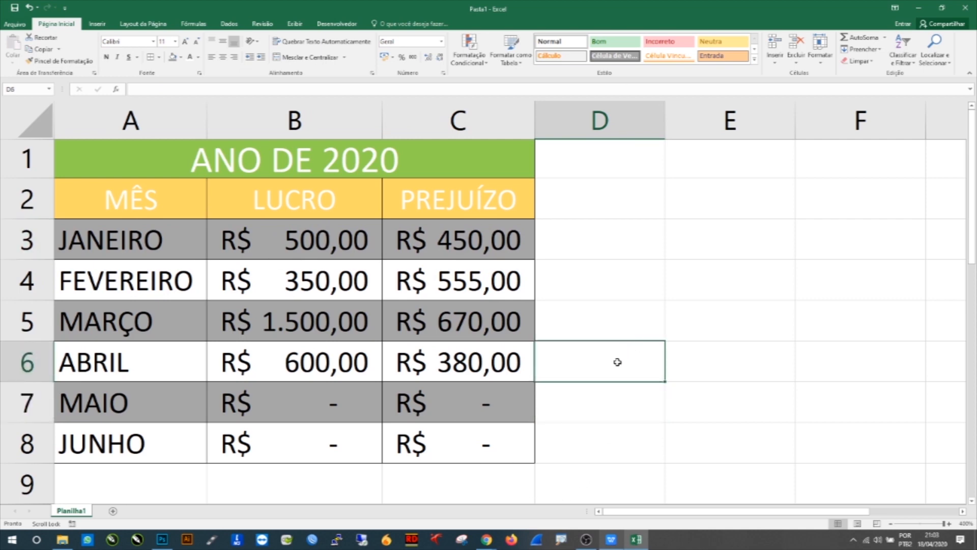
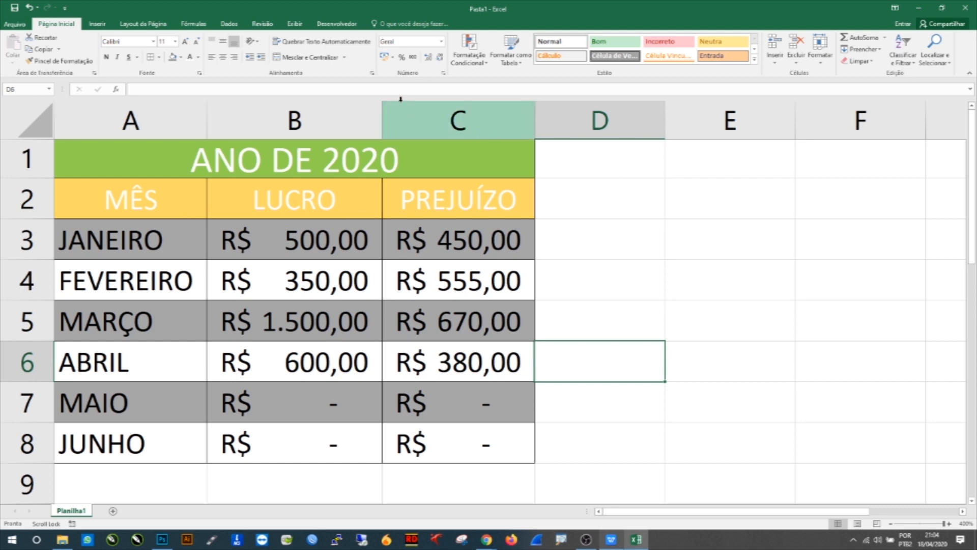
{"action": "left_click", "coordinate": [614, 256]}
{"action": "left_click", "coordinate": [621, 278]}
{"action": "left_click", "coordinate": [687, 245]}
{"action": "left_click", "coordinate": [278, 246]}
{"action": "left_click_drag", "start_coordinate": [395, 267], "coordinate": [445, 456]}
{"action": "left_click", "coordinate": [344, 285]}
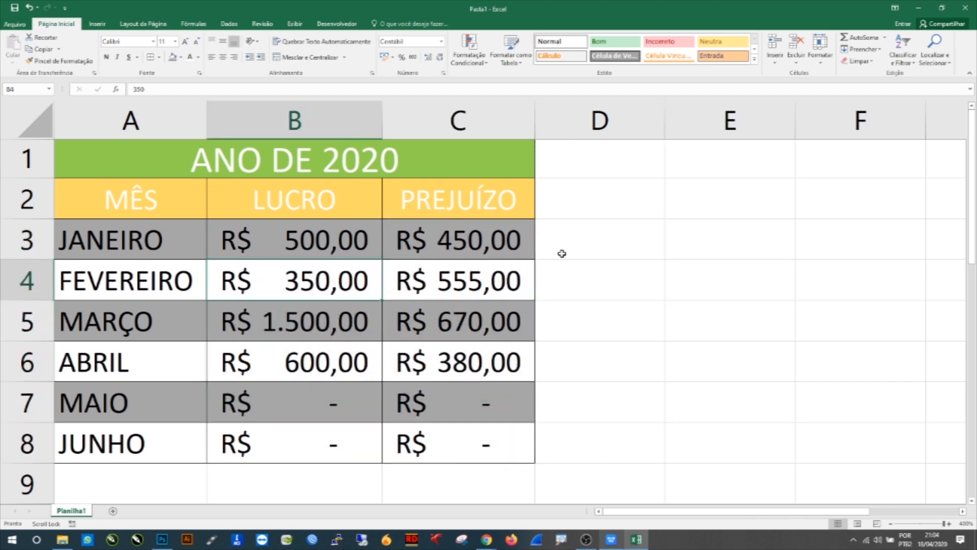
Step: Enter the date 18/04/2020 in cell D3
{"action": "left_click", "coordinate": [597, 244]}
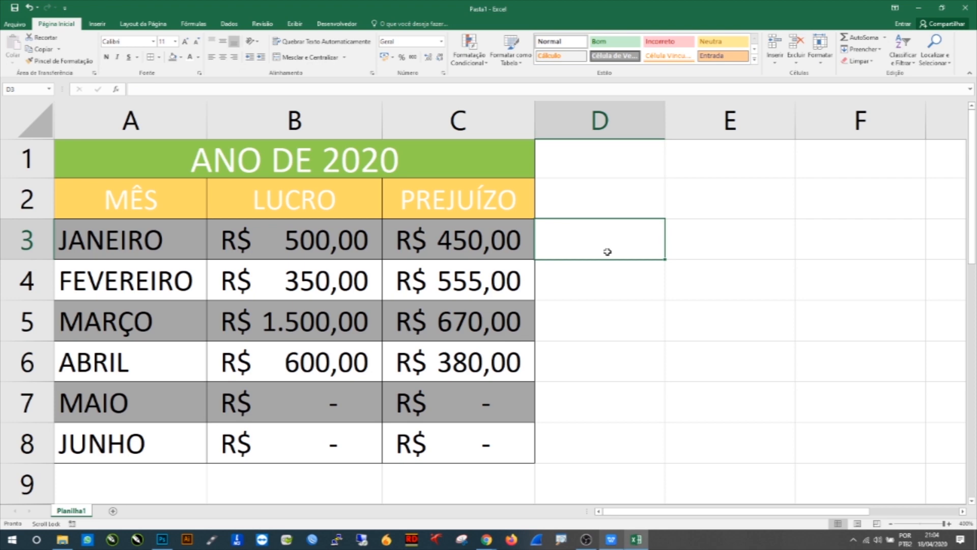
{"action": "type", "text": "18"}
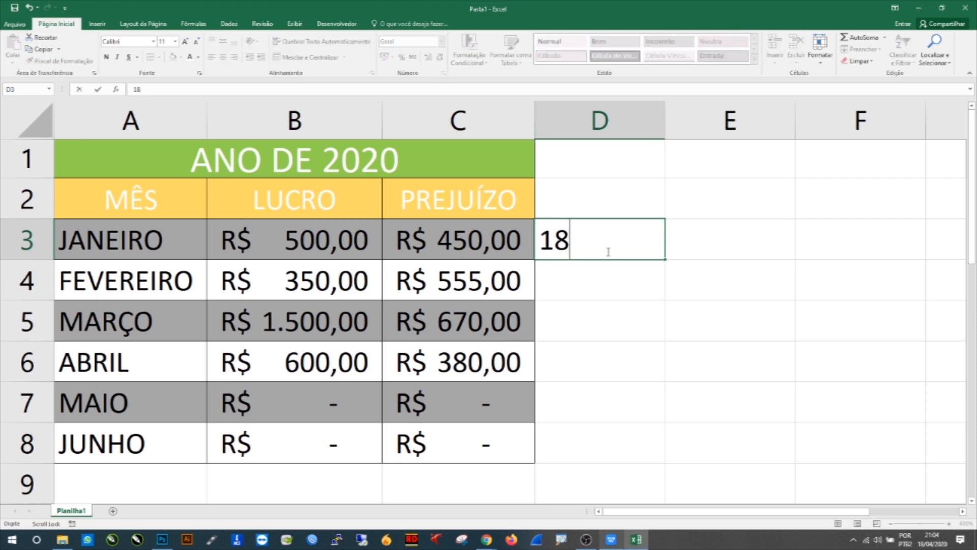
{"action": "type", "text": "/04/2020"}
{"action": "key", "text": "Return"}
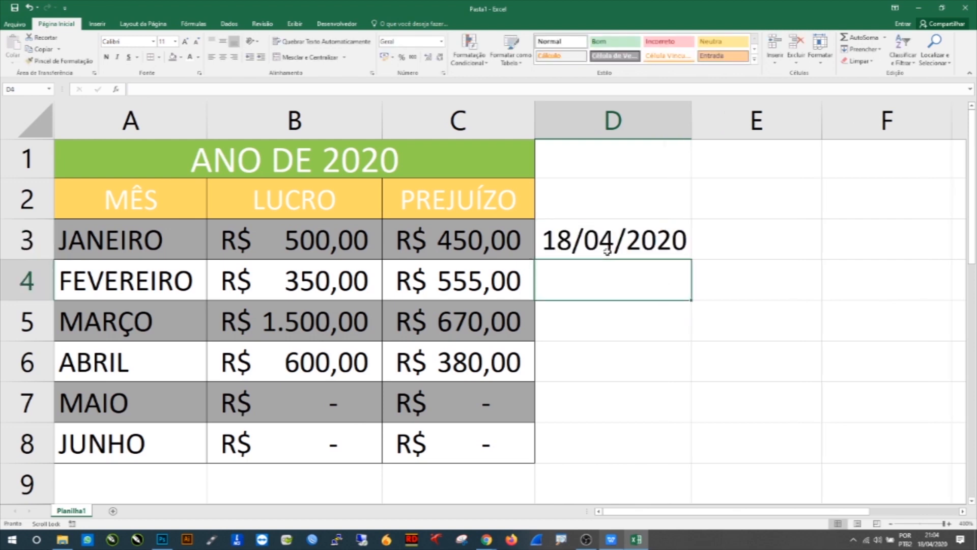
Step: Switch cell D3 to the long date format and then back to the short date format
{"action": "left_click", "coordinate": [606, 250]}
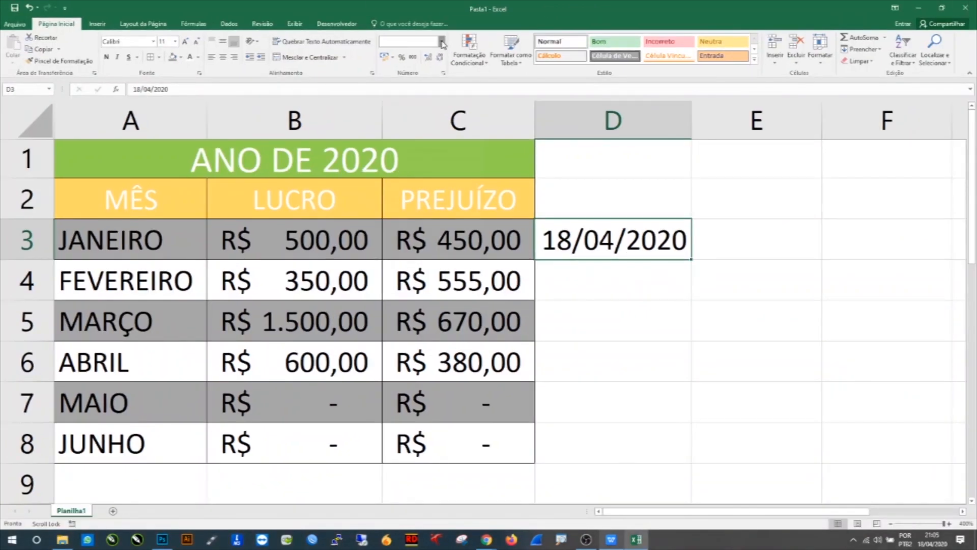
{"action": "left_click", "coordinate": [520, 83]}
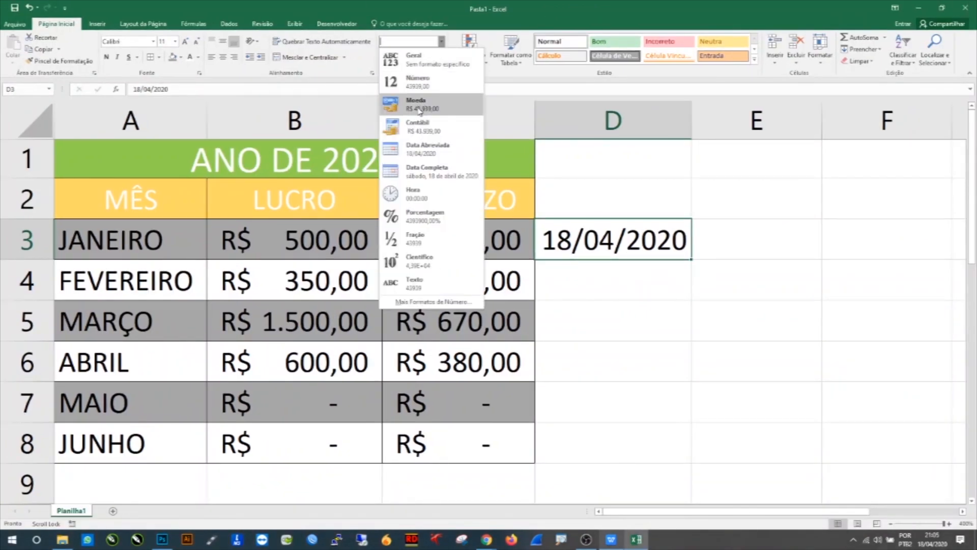
{"action": "left_click", "coordinate": [432, 172]}
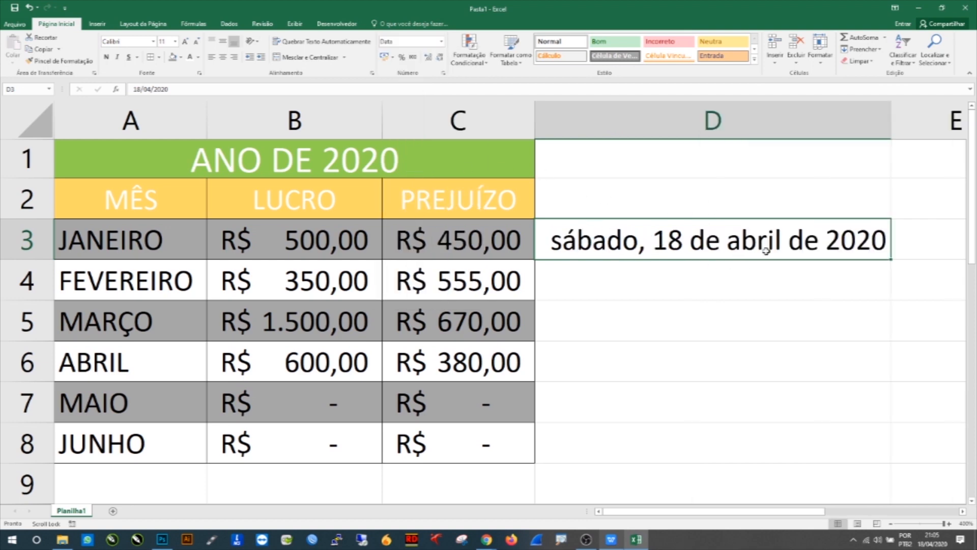
{"action": "left_click", "coordinate": [441, 41]}
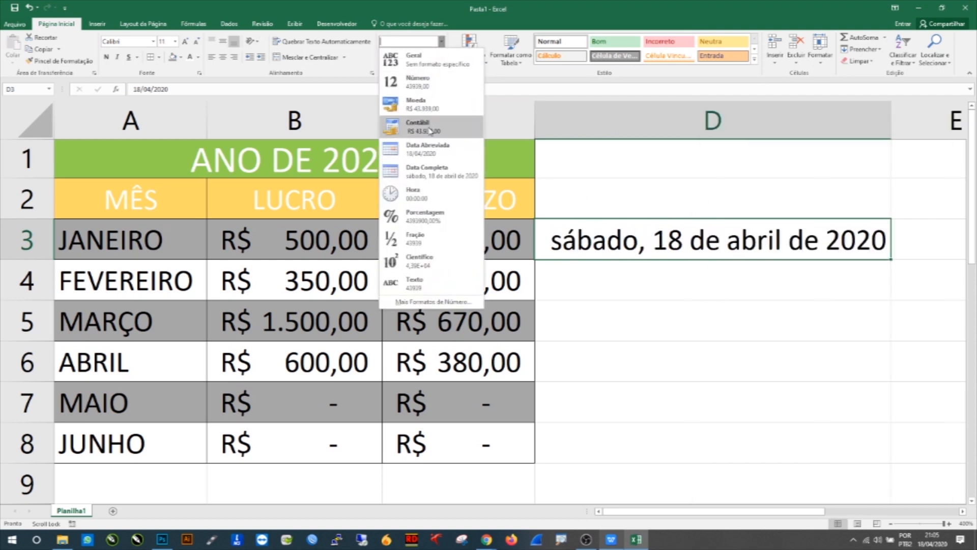
{"action": "left_click", "coordinate": [438, 149]}
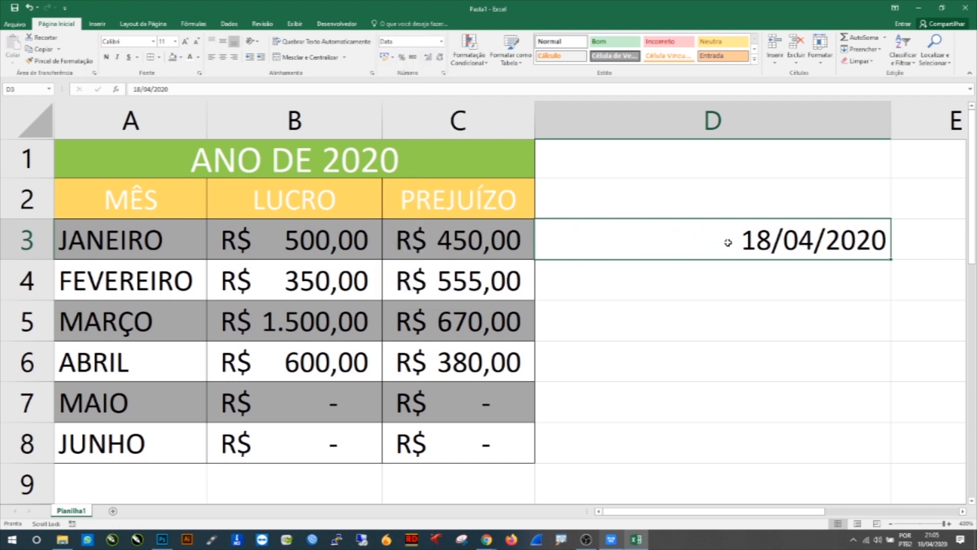
Step: Format cell D3 with the 14-mar-12 date type through the Format Cells dialog
{"action": "left_click", "coordinate": [441, 42]}
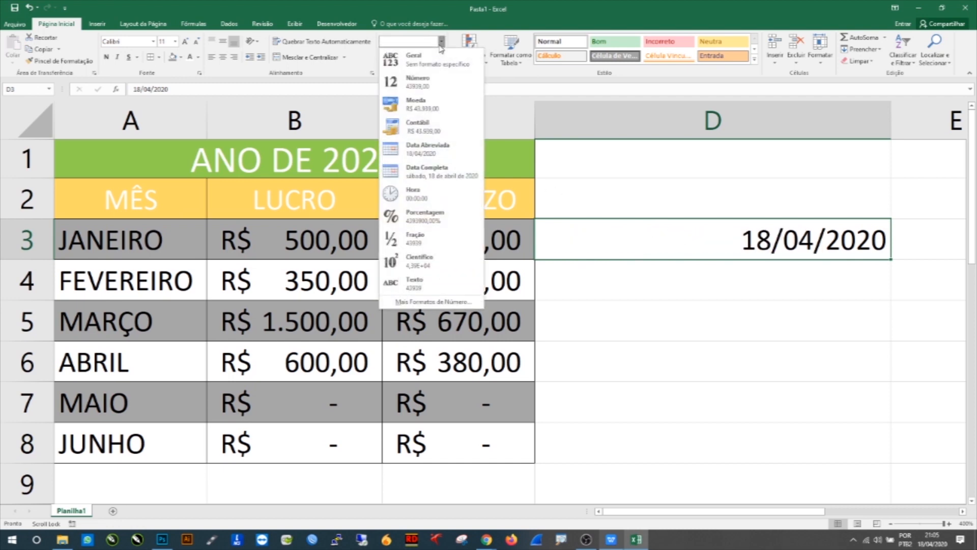
{"action": "left_click", "coordinate": [411, 302]}
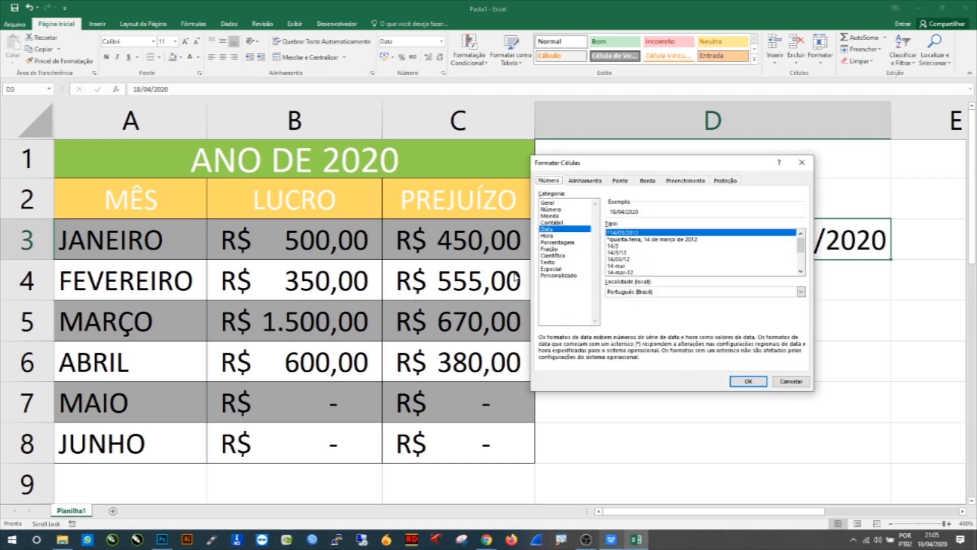
{"action": "left_click_drag", "start_coordinate": [419, 138], "coordinate": [196, 149]}
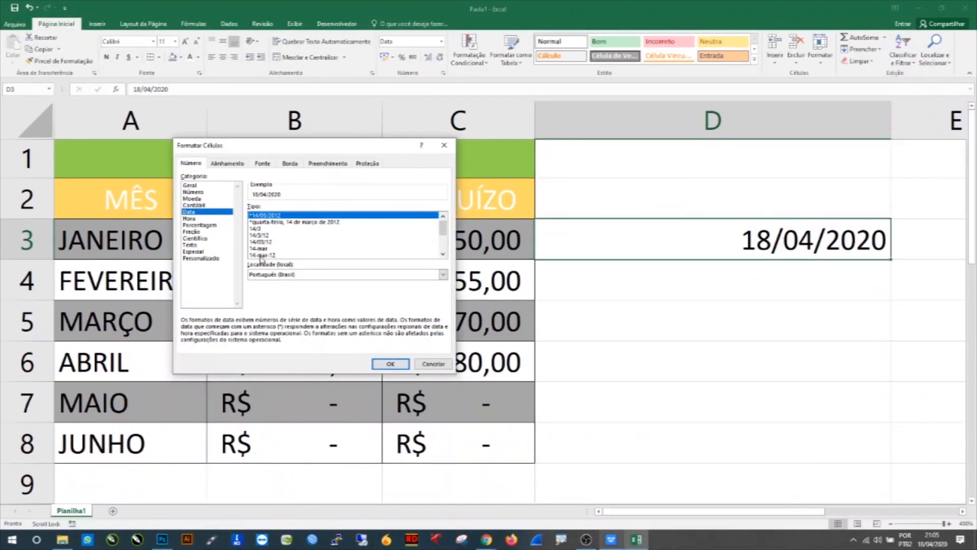
{"action": "left_click", "coordinate": [256, 255]}
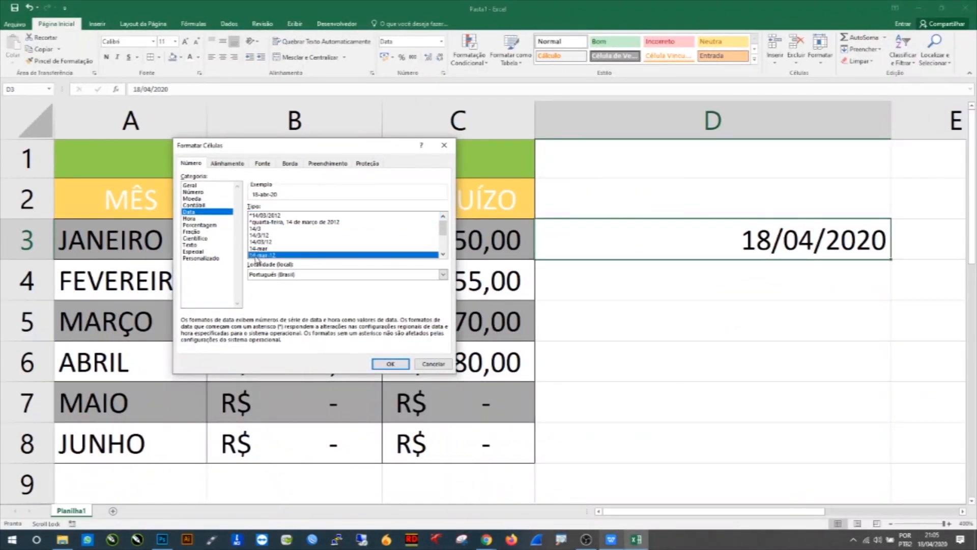
{"action": "left_click", "coordinate": [402, 363]}
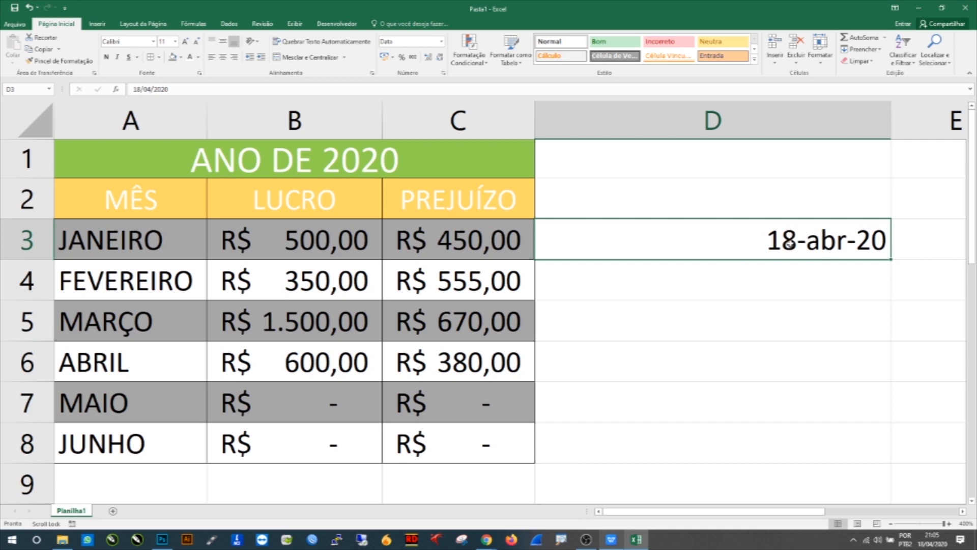
Step: Enter 670 in cell D4
{"action": "left_click", "coordinate": [684, 276]}
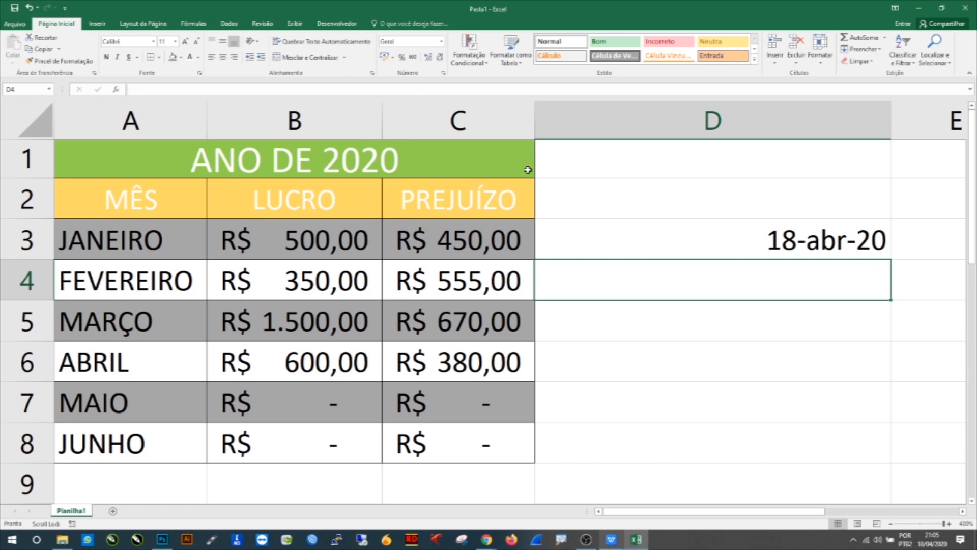
{"action": "type", "text": "670"}
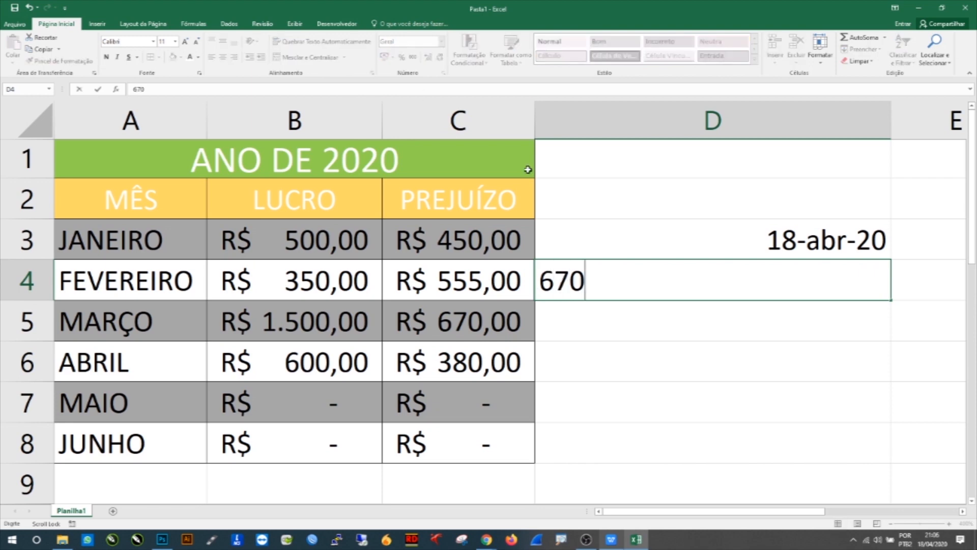
{"action": "key", "text": "Return"}
{"action": "left_click", "coordinate": [679, 279]}
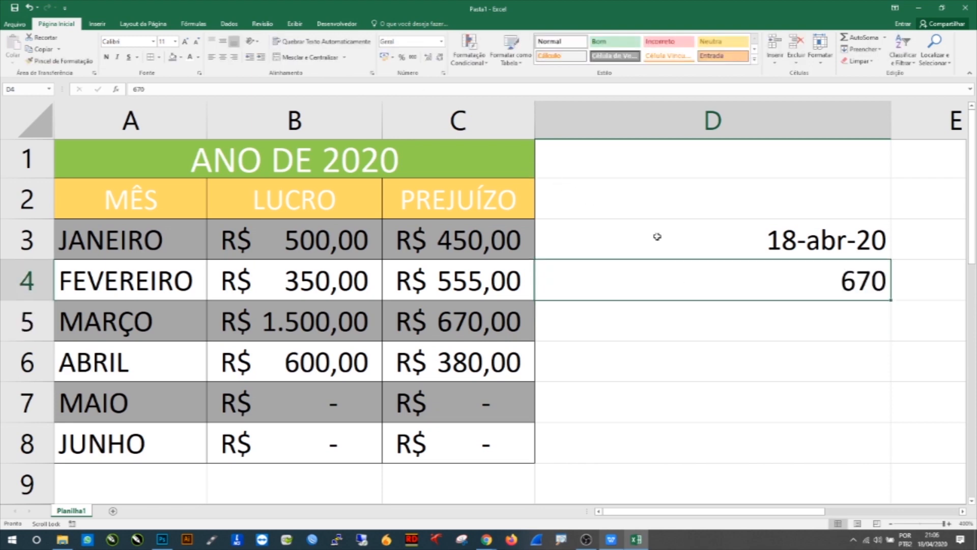
Step: Apply the Number format to cell D4 and decrease its decimal places to none
{"action": "left_click", "coordinate": [441, 41]}
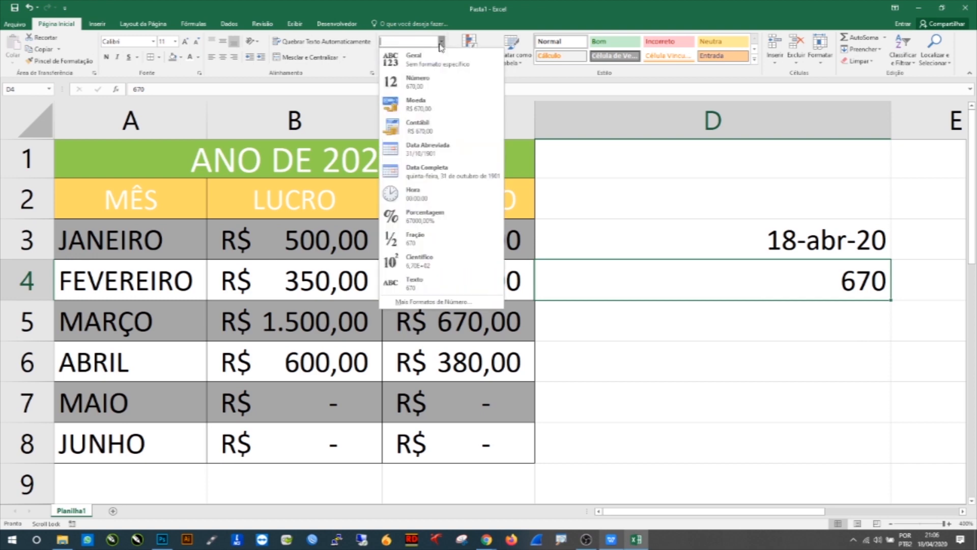
{"action": "left_click", "coordinate": [419, 84]}
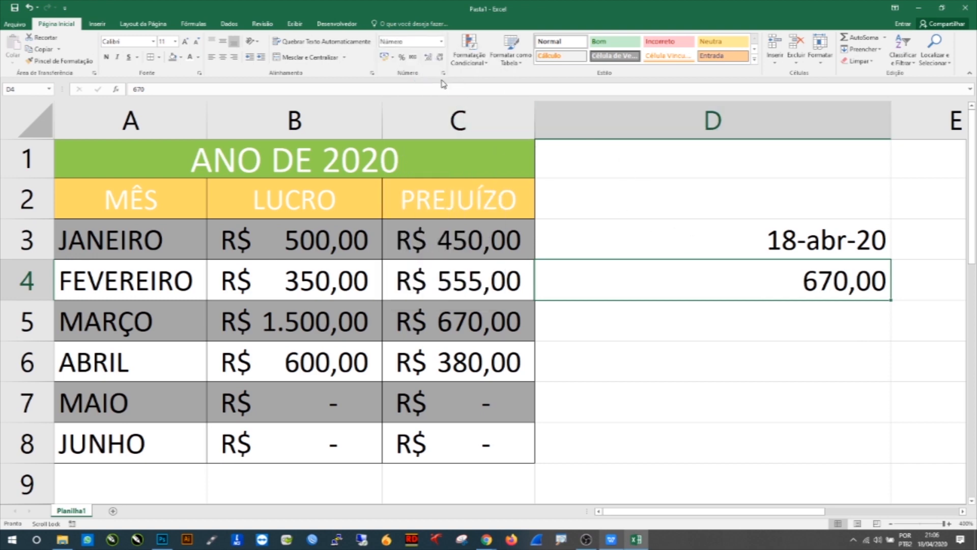
{"action": "double_click", "coordinate": [438, 59]}
{"action": "double_click", "coordinate": [429, 58]}
{"action": "double_click", "coordinate": [428, 58]}
{"action": "double_click", "coordinate": [429, 59]}
{"action": "double_click", "coordinate": [429, 59]}
{"action": "double_click", "coordinate": [437, 57]}
{"action": "left_click", "coordinate": [437, 58]}
{"action": "double_click", "coordinate": [438, 57]}
{"action": "triple_click", "coordinate": [438, 58]}
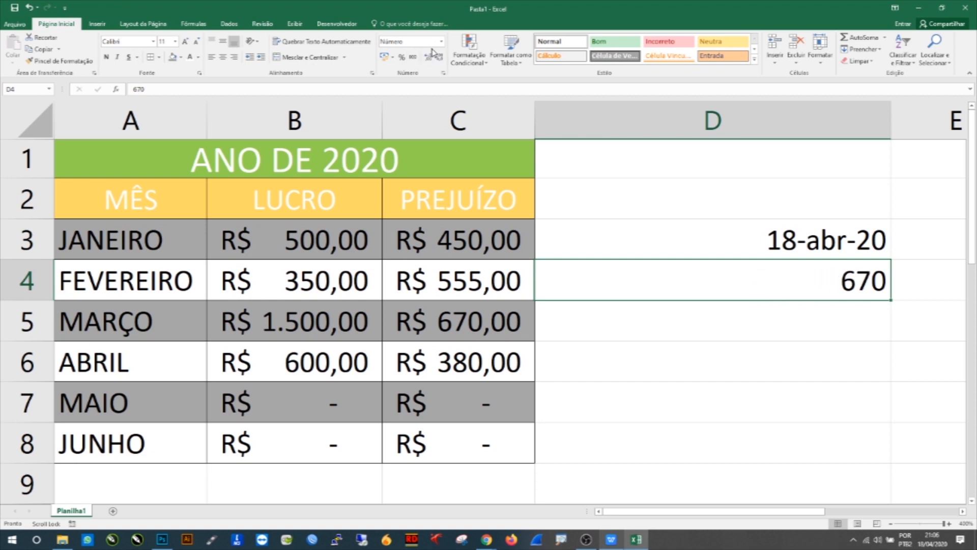
Step: Apply the Accounting format to cell D4, then switch it to the Time format
{"action": "left_click", "coordinate": [442, 41]}
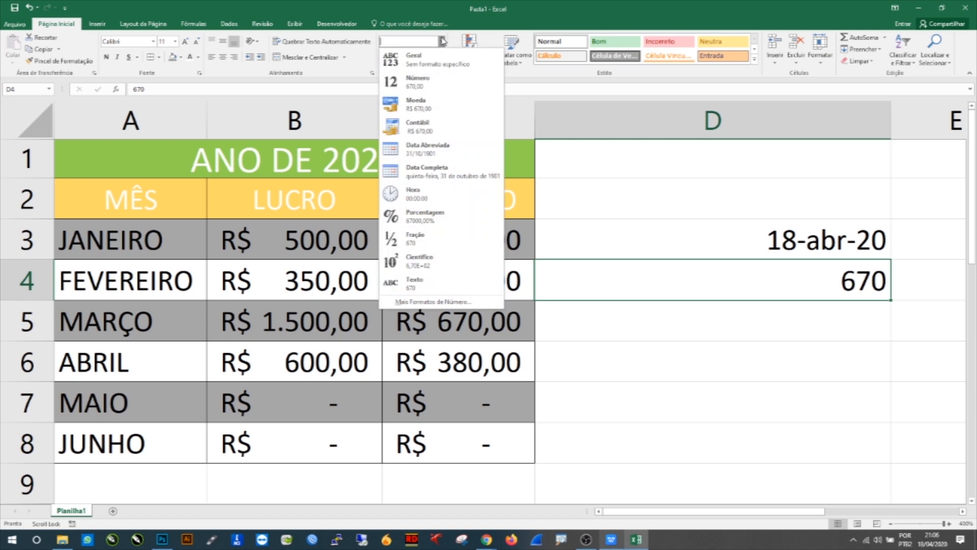
{"action": "left_click", "coordinate": [420, 125]}
{"action": "left_click", "coordinate": [442, 42]}
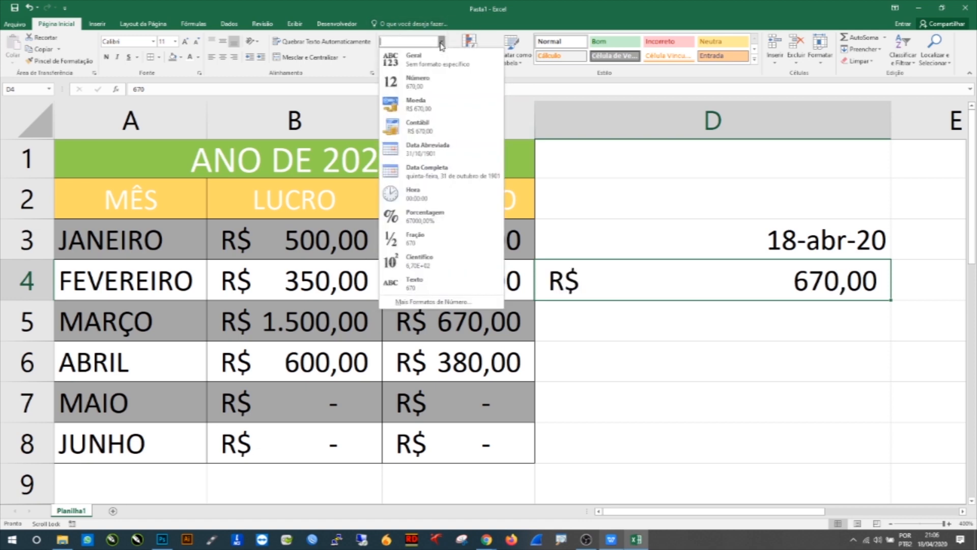
{"action": "left_click", "coordinate": [451, 193]}
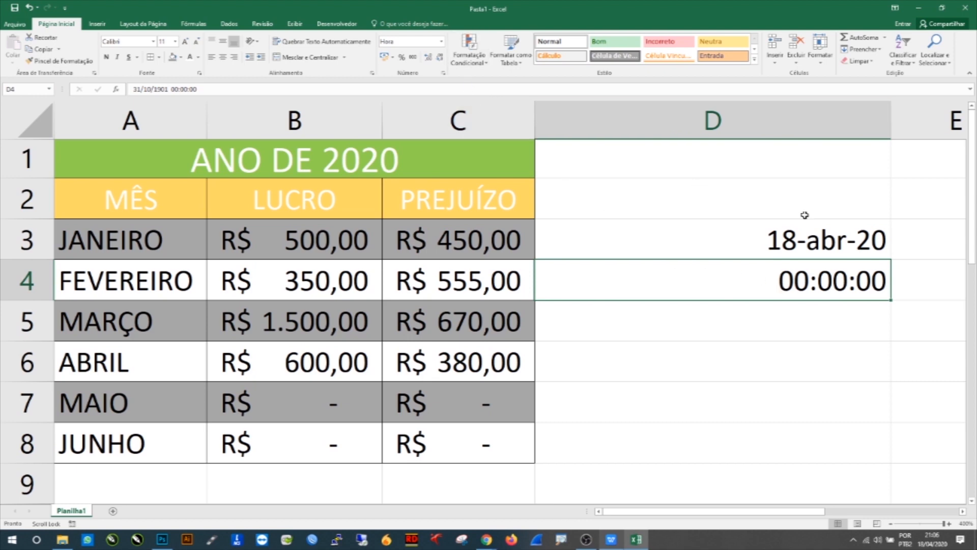
Step: Inspect cell D4's underlying date-time value and clear its contents
{"action": "double_click", "coordinate": [753, 279]}
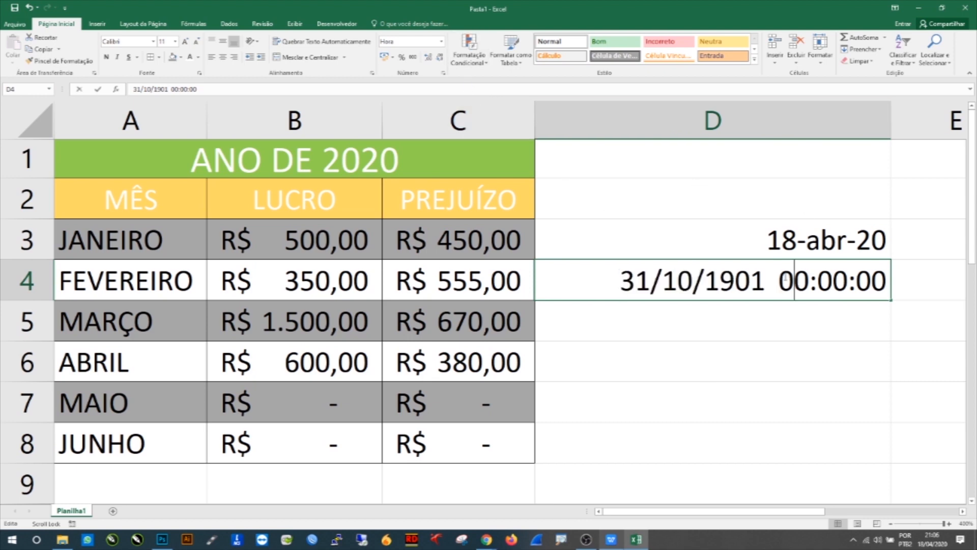
{"action": "left_click_drag", "start_coordinate": [784, 278], "coordinate": [806, 277]}
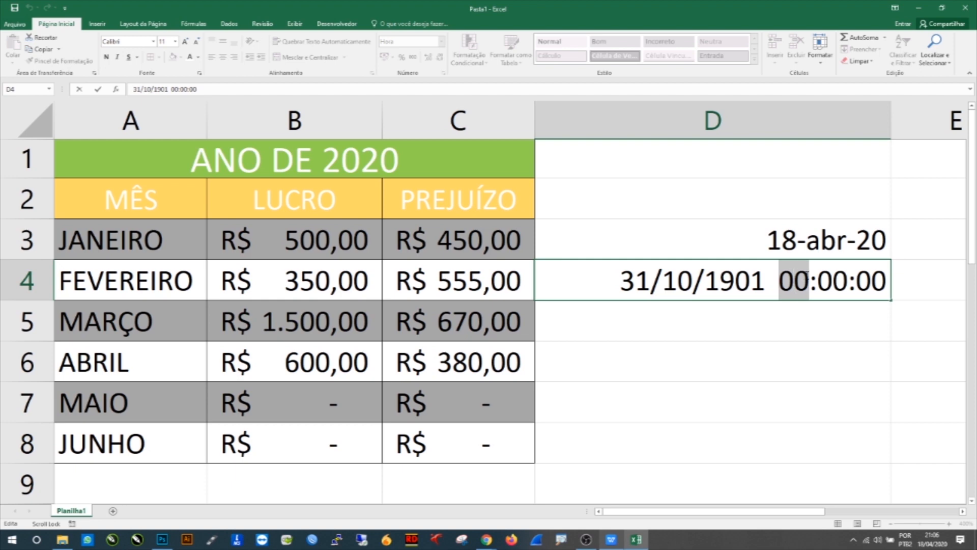
{"action": "left_click", "coordinate": [798, 277]}
{"action": "left_click_drag", "start_coordinate": [632, 276], "coordinate": [771, 280]}
{"action": "key", "text": "Escape"}
{"action": "key", "text": "Return"}
{"action": "left_click", "coordinate": [755, 285]}
{"action": "key", "text": "BackSpace"}
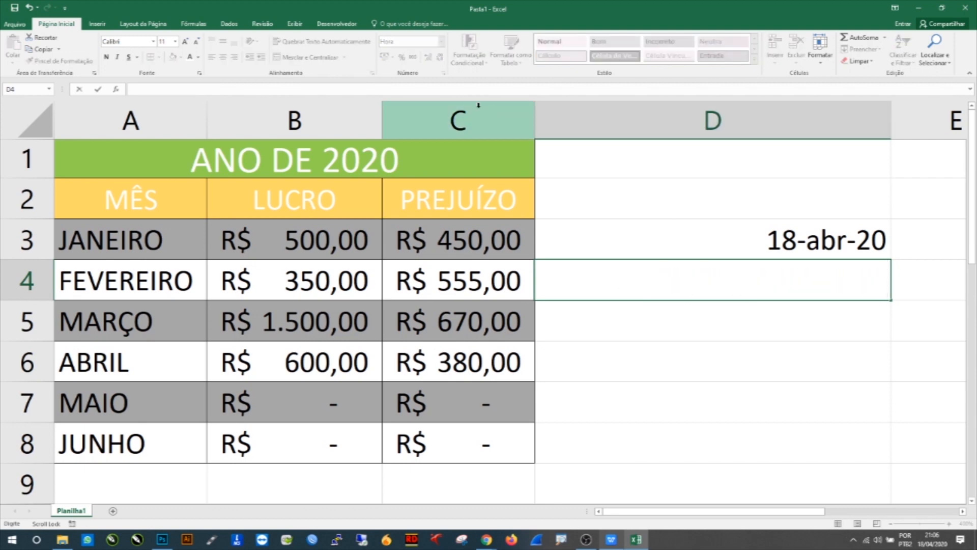
Step: Apply the Time format to cell D4 and enter 08
{"action": "left_click", "coordinate": [741, 352]}
{"action": "left_click", "coordinate": [727, 287]}
{"action": "left_click", "coordinate": [441, 42]}
{"action": "left_click", "coordinate": [422, 190]}
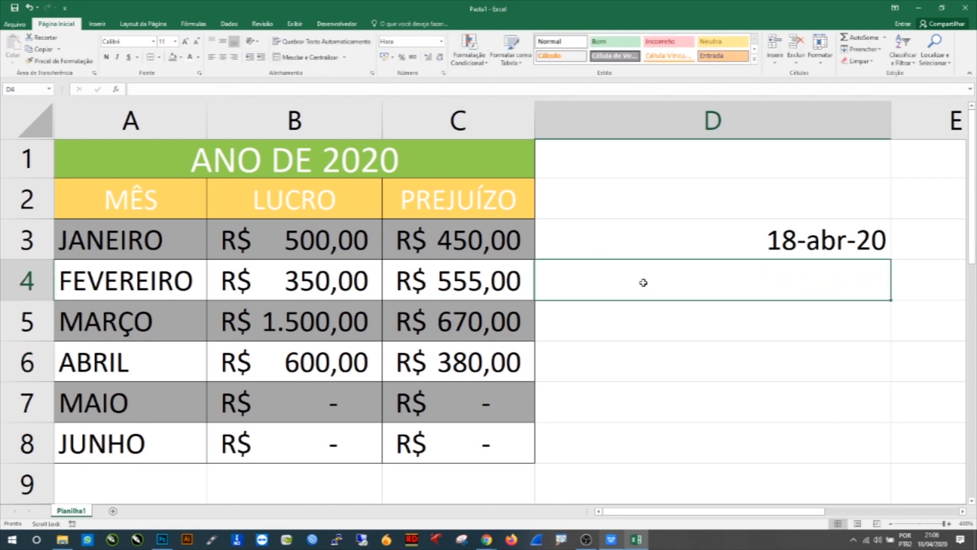
{"action": "type", "text": "08"}
{"action": "key", "text": "Return"}
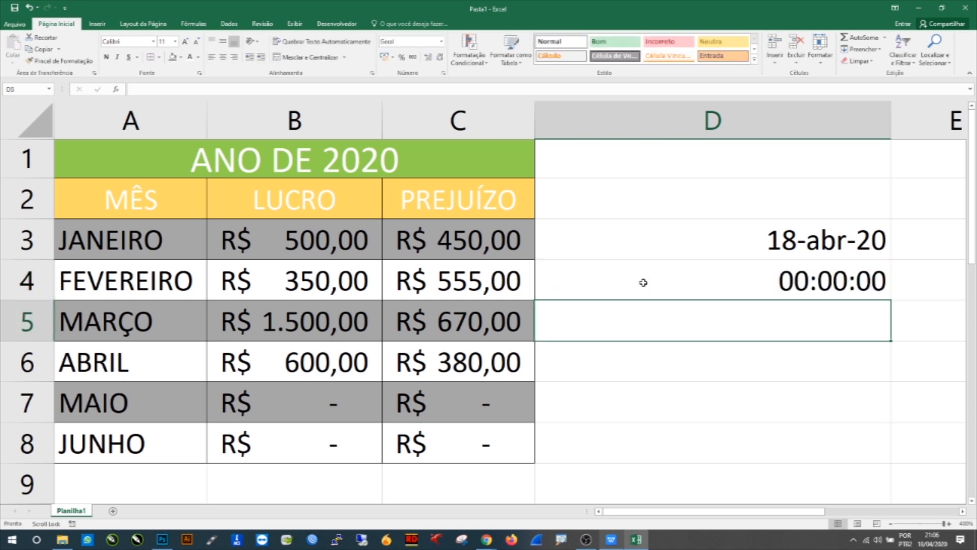
Step: Open cell D4 for editing to inspect its underlying date and time value, then leave it unchanged
{"action": "double_click", "coordinate": [643, 283]}
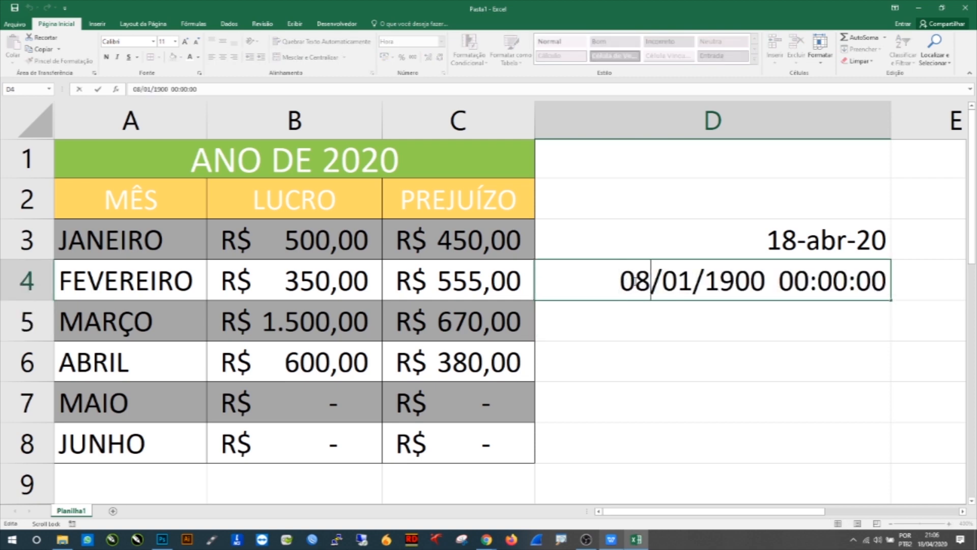
{"action": "left_click_drag", "start_coordinate": [620, 282], "coordinate": [775, 285]}
{"action": "left_click", "coordinate": [731, 306]}
{"action": "left_click", "coordinate": [740, 287]}
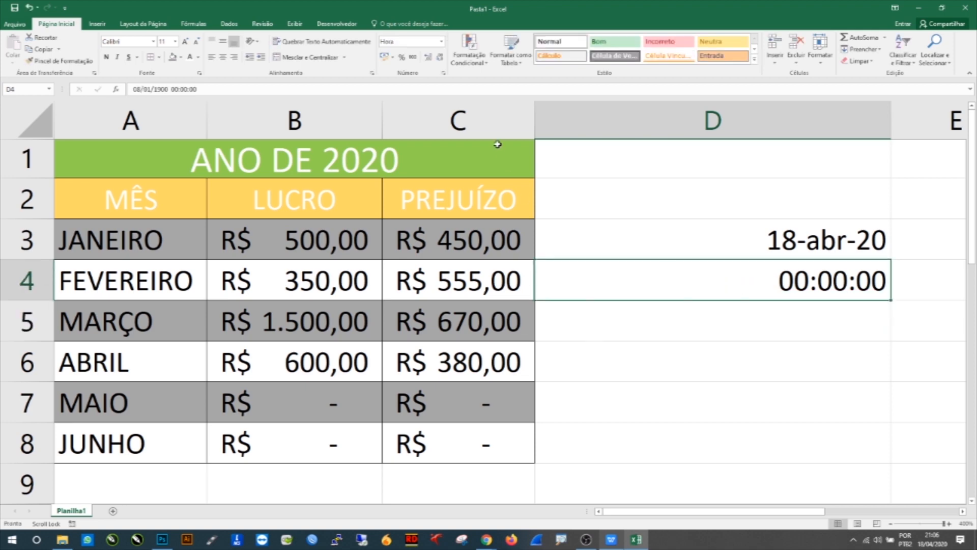
Step: Open the full number formats for D4 and apply the 13:30 time type
{"action": "left_click", "coordinate": [441, 41]}
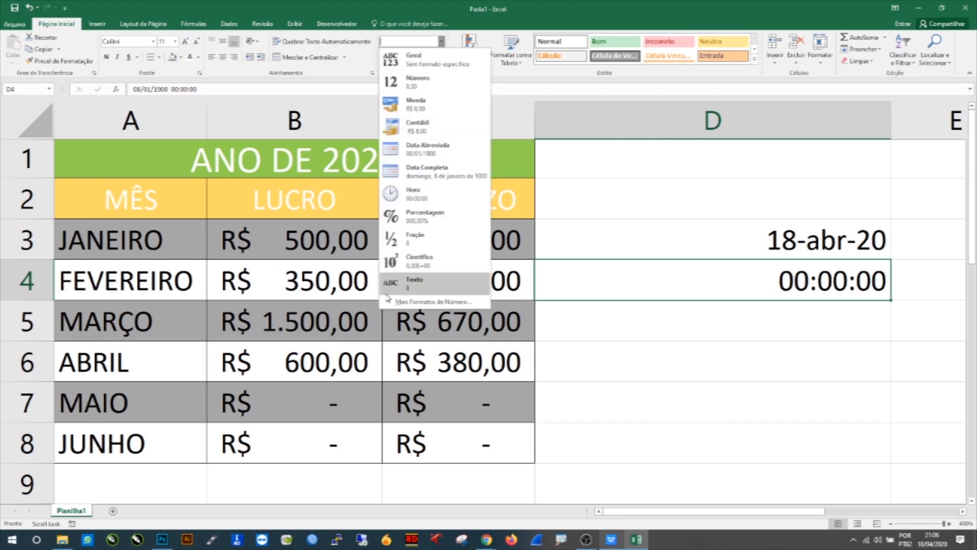
{"action": "left_click", "coordinate": [395, 306]}
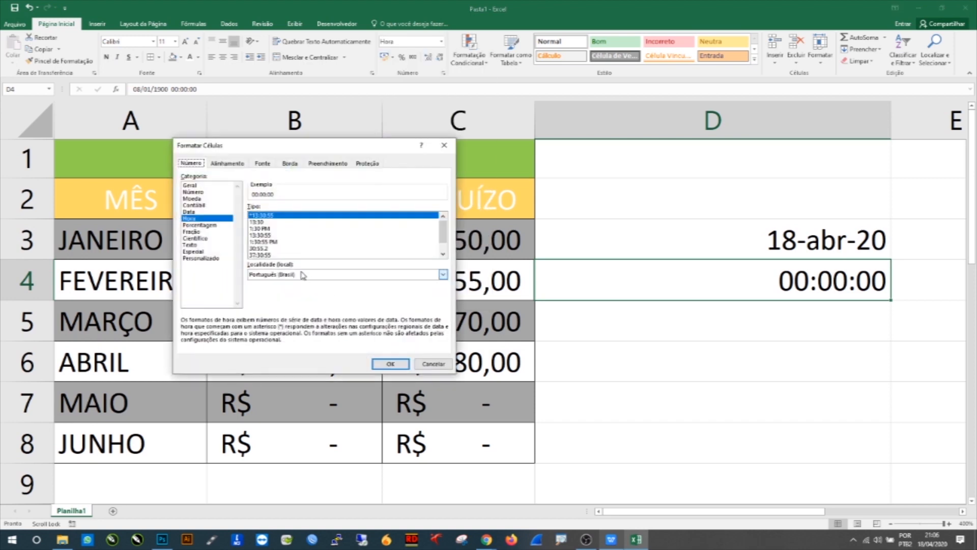
{"action": "scroll", "coordinate": [273, 234], "scroll_direction": "down", "scroll_amount": 1}
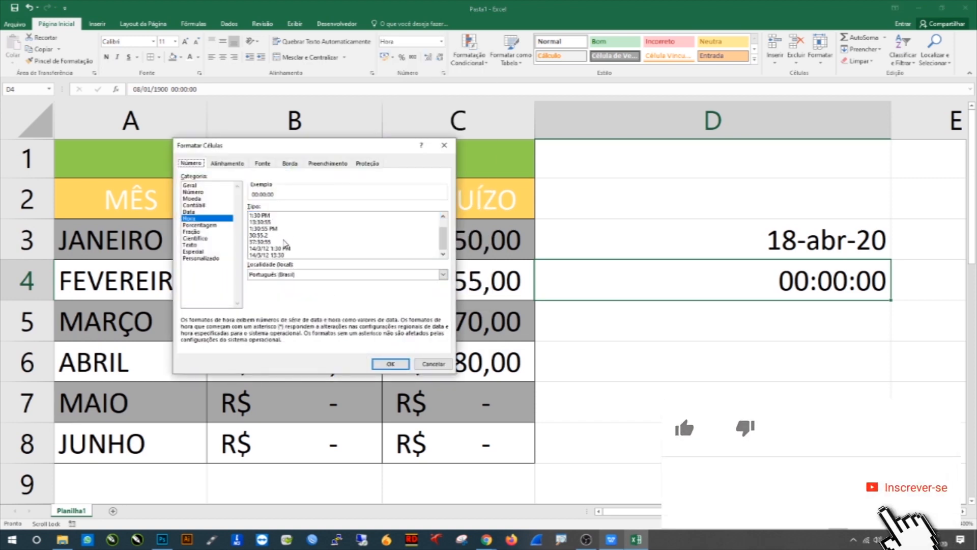
{"action": "scroll", "coordinate": [279, 250], "scroll_direction": "up", "scroll_amount": 1}
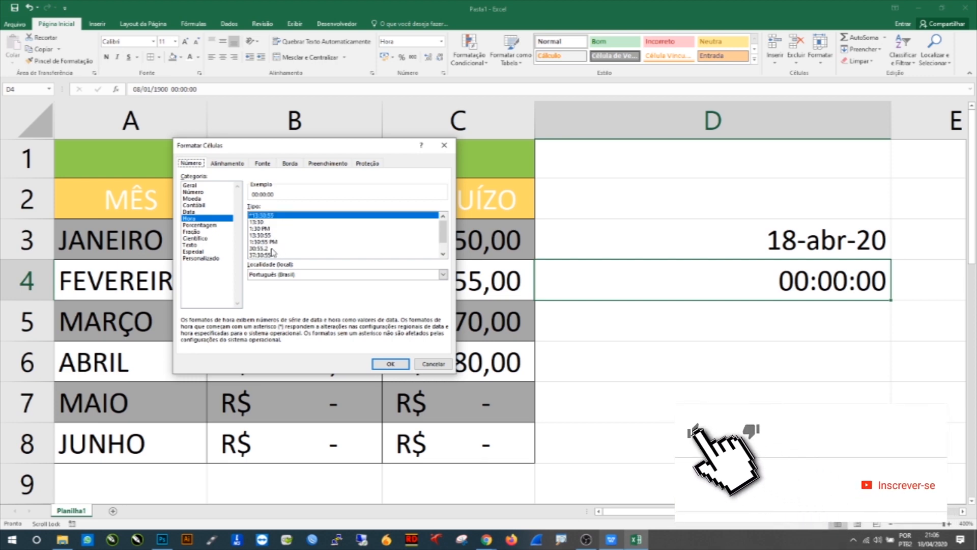
{"action": "left_click", "coordinate": [262, 222]}
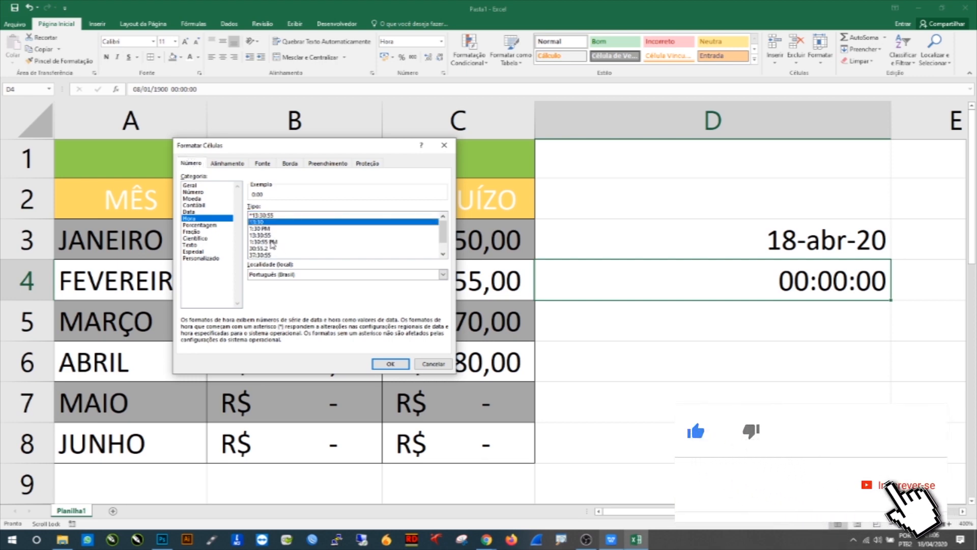
{"action": "left_click", "coordinate": [388, 364]}
Step: Enter the time 22:00 in cell D4
{"action": "double_click", "coordinate": [765, 291]}
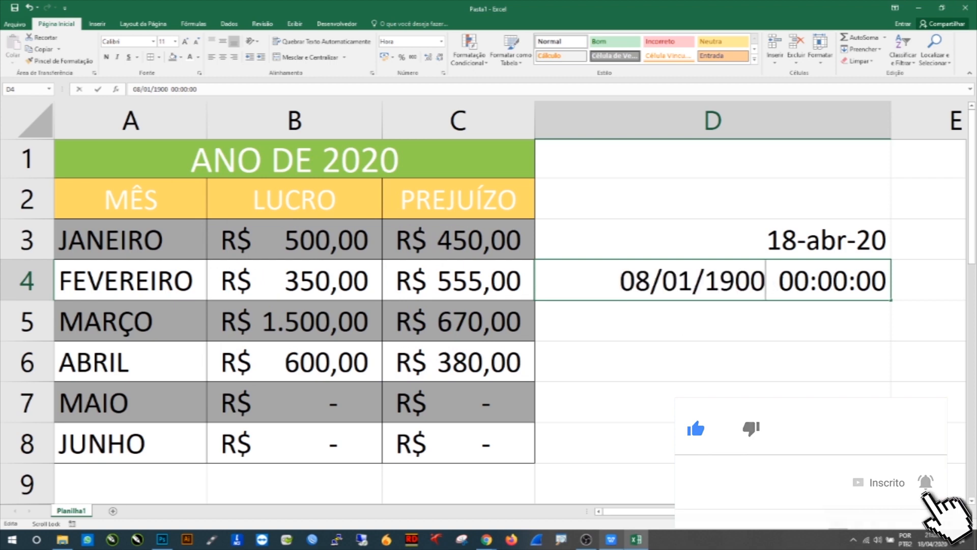
{"action": "key", "text": "Return"}
{"action": "left_click", "coordinate": [788, 284]}
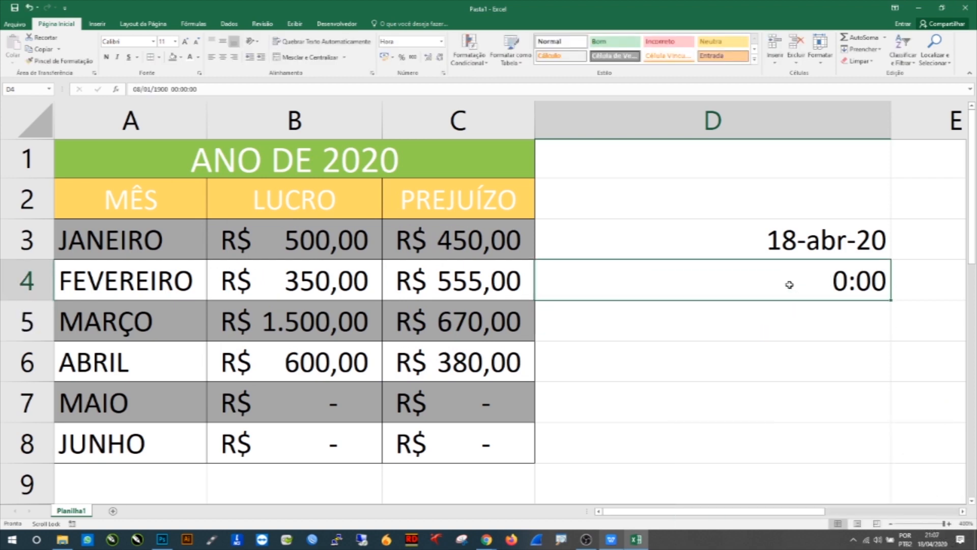
{"action": "type", "text": "22:00"}
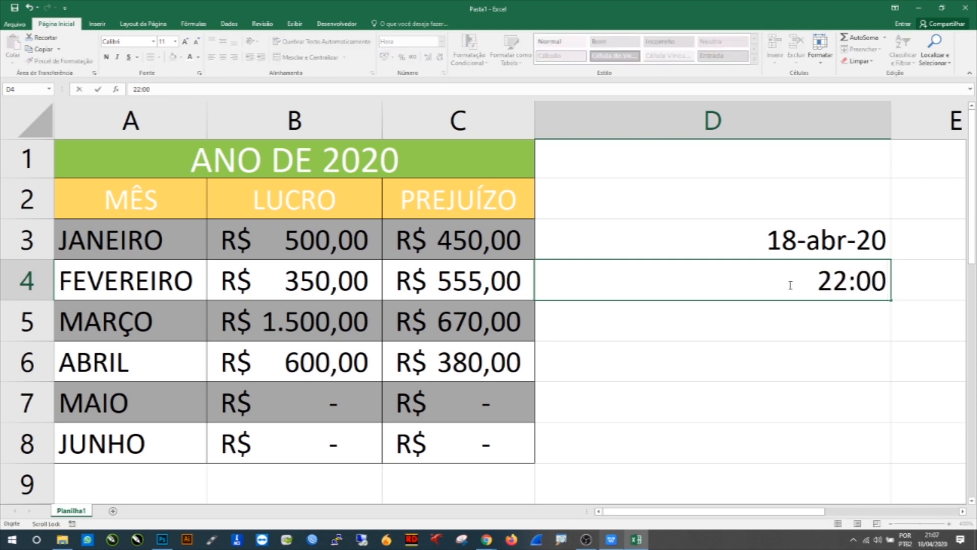
{"action": "key", "text": "Return"}
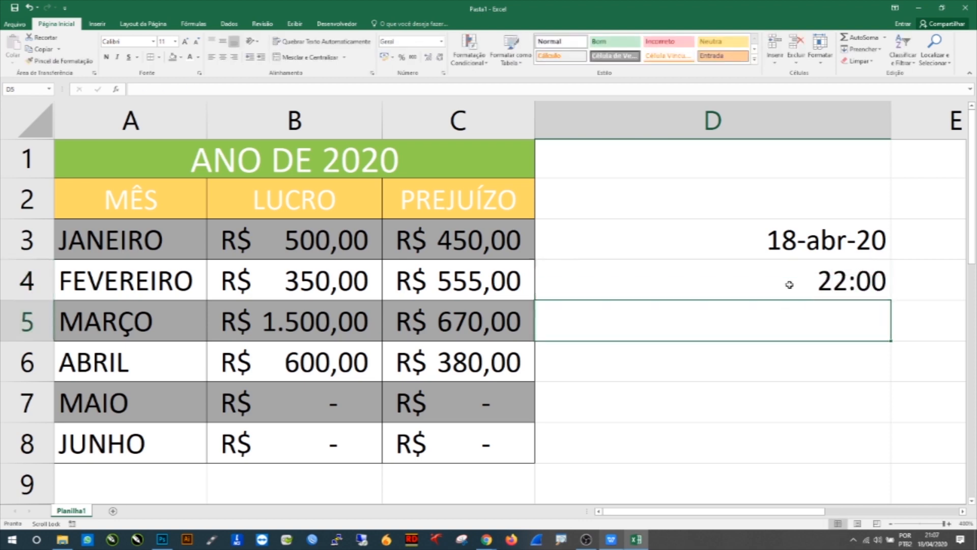
Step: Clear the date from cell D3
{"action": "left_click", "coordinate": [790, 284]}
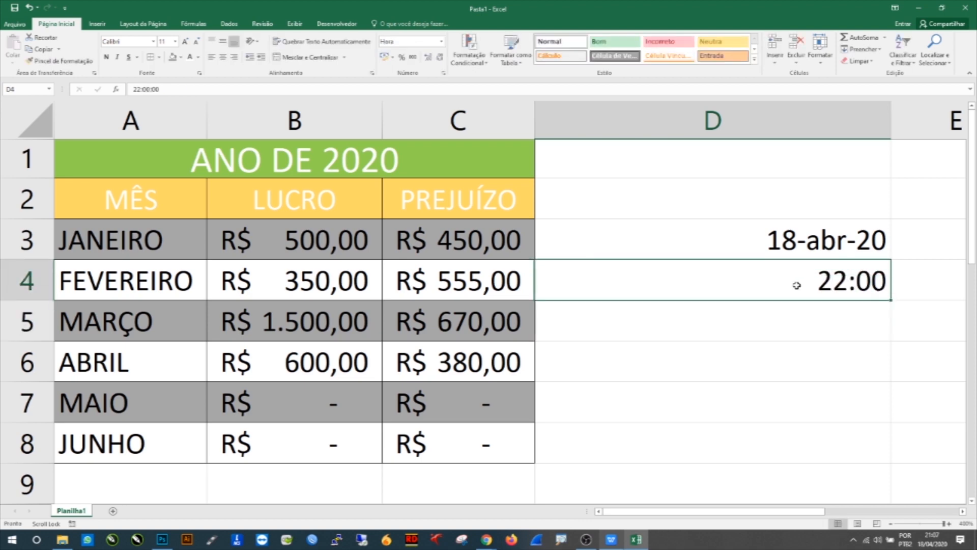
{"action": "left_click_drag", "start_coordinate": [797, 240], "coordinate": [793, 290]}
{"action": "key", "text": "BackSpace"}
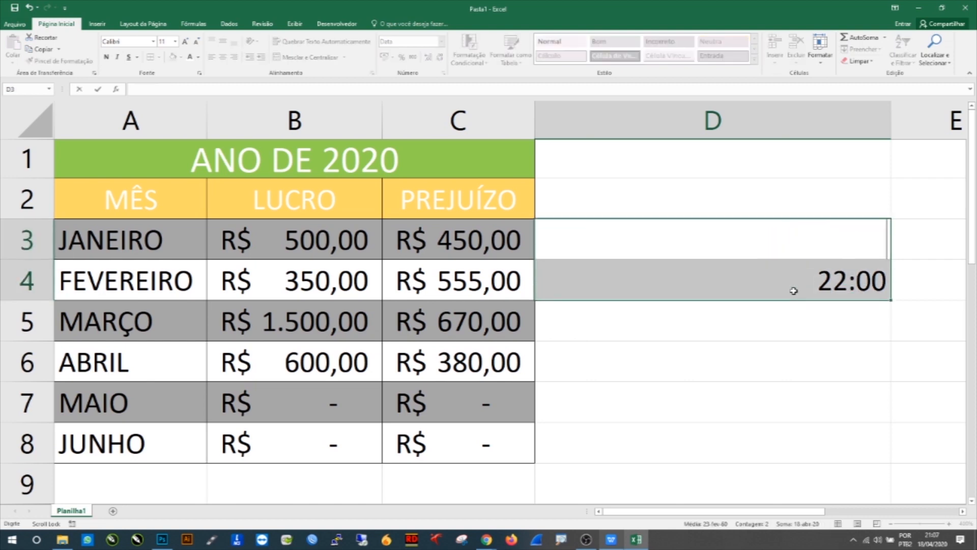
{"action": "left_click", "coordinate": [686, 315]}
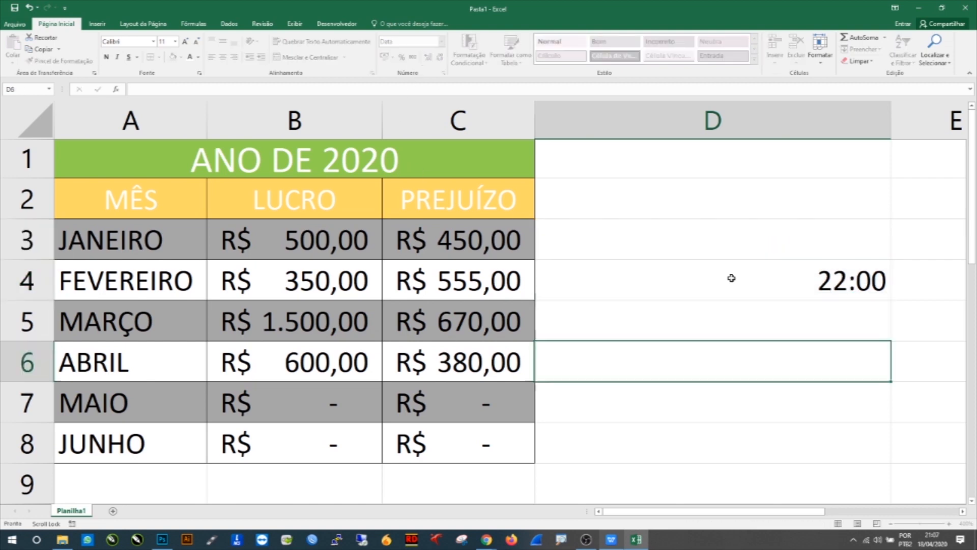
Step: Apply the Text number format to cell D4
{"action": "left_click", "coordinate": [731, 279]}
{"action": "left_click", "coordinate": [440, 42]}
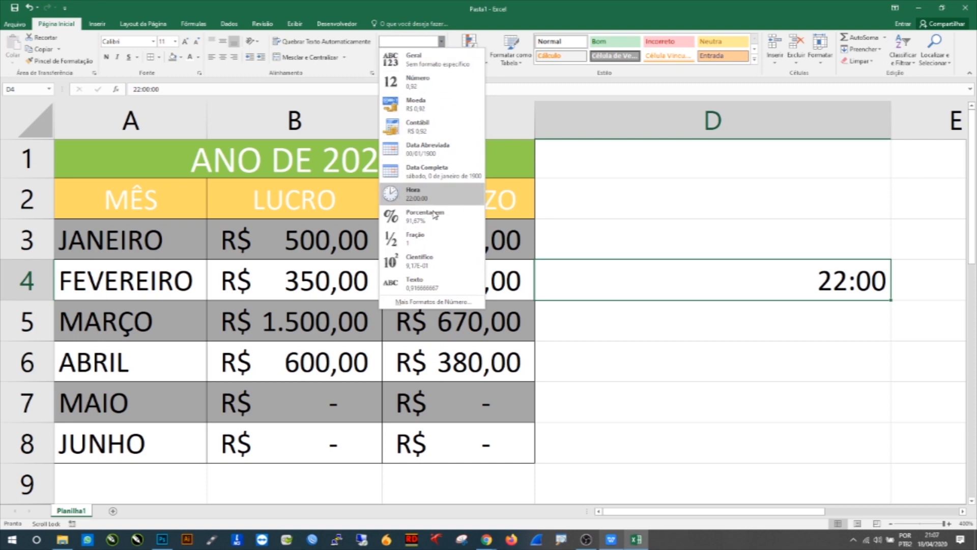
{"action": "left_click", "coordinate": [422, 283]}
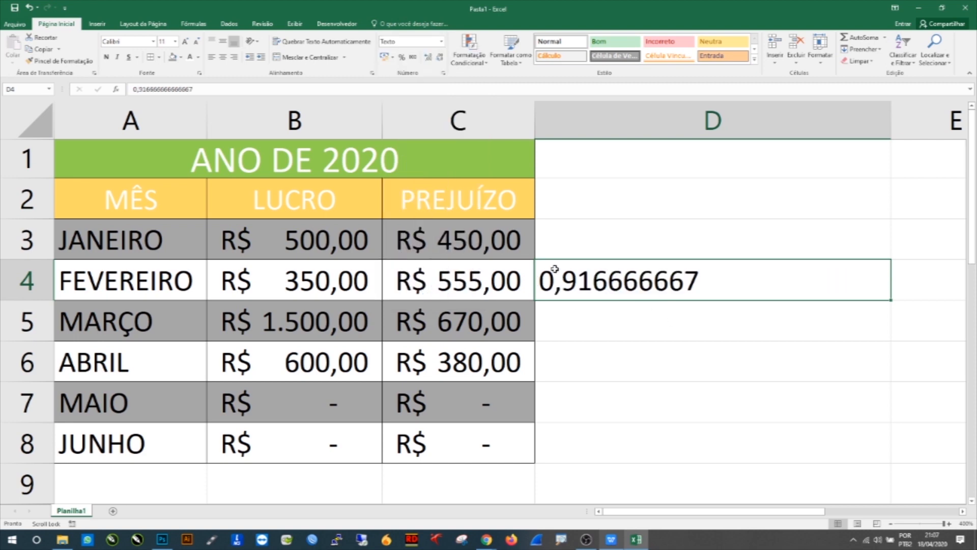
Step: Apply the Scientific format to cell D4, then delete its contents
{"action": "left_click", "coordinate": [735, 307]}
{"action": "left_click", "coordinate": [660, 269]}
{"action": "left_click", "coordinate": [443, 42]}
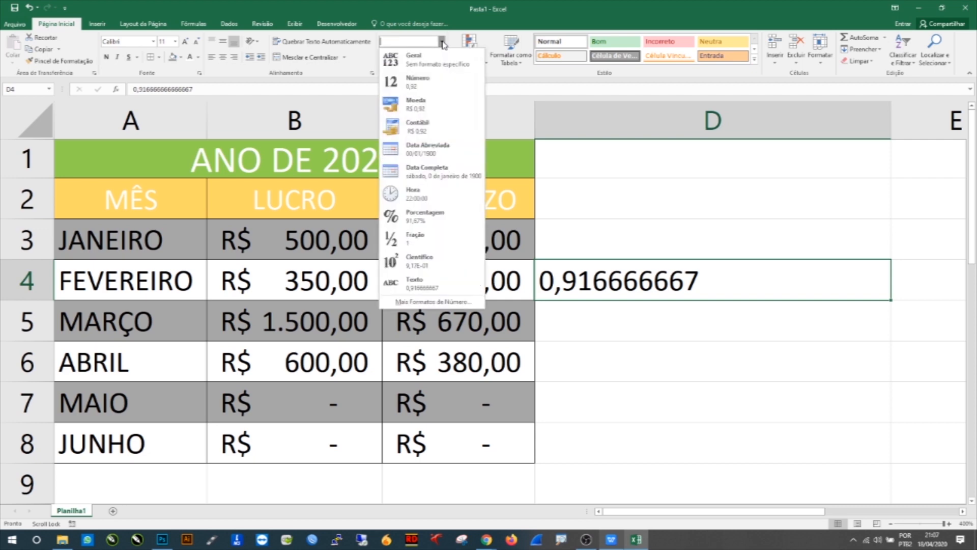
{"action": "left_click", "coordinate": [448, 268]}
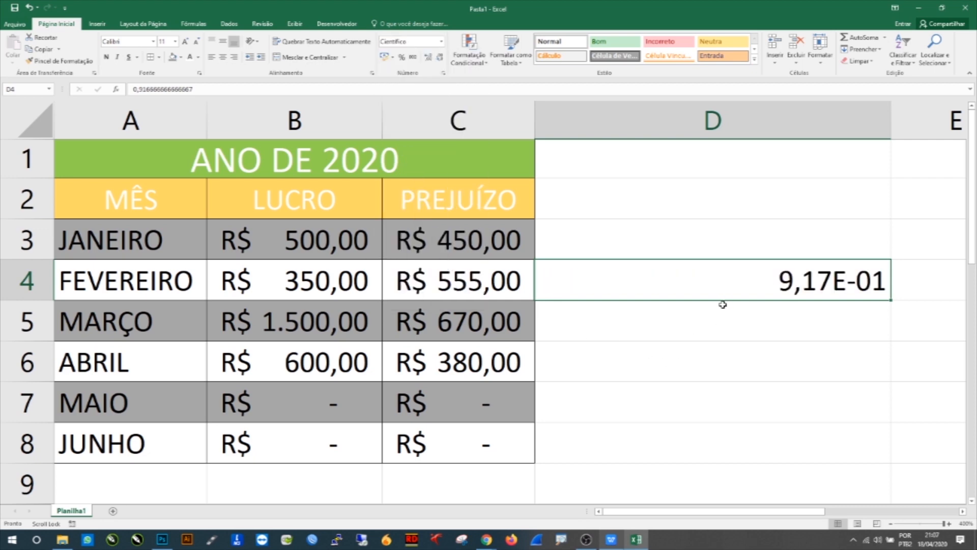
{"action": "key", "text": "Delete"}
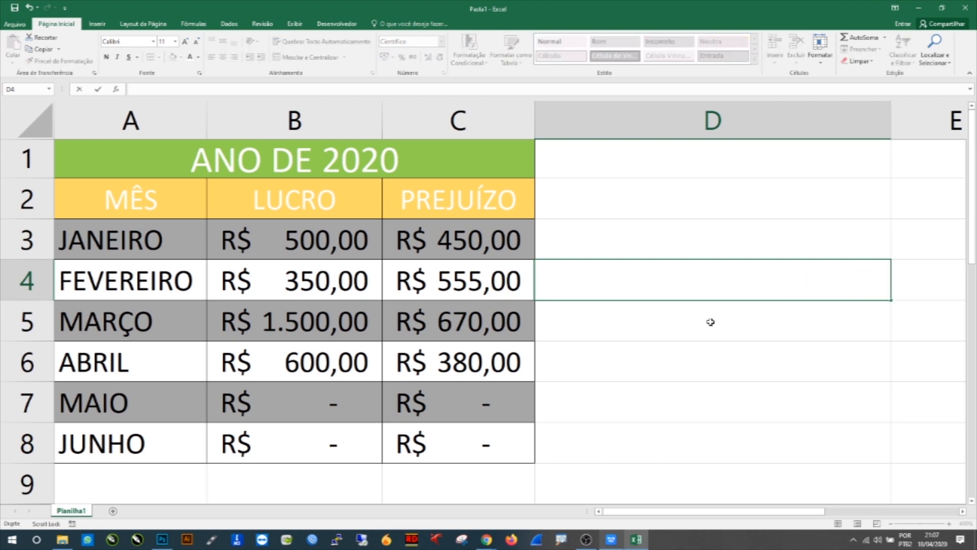
{"action": "left_click", "coordinate": [697, 319]}
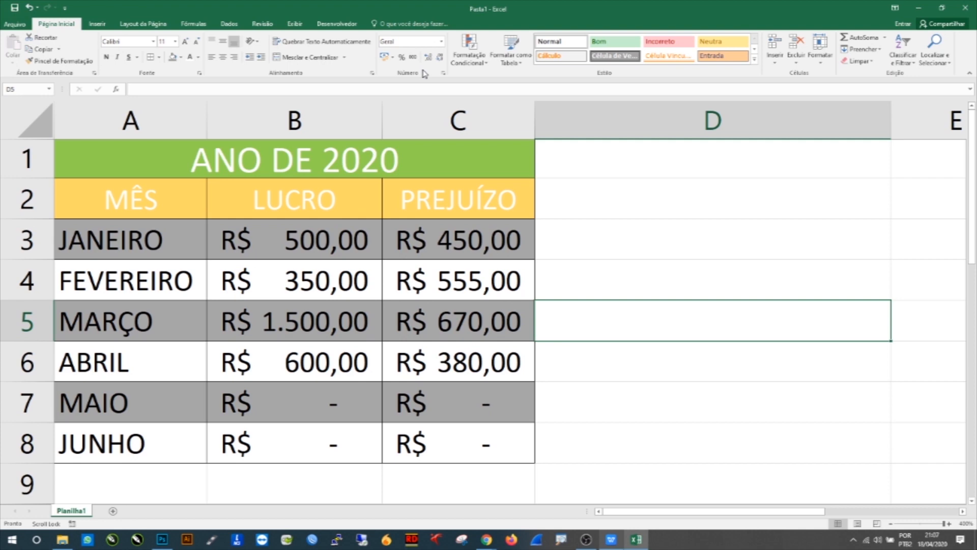
{"action": "left_click", "coordinate": [623, 249]}
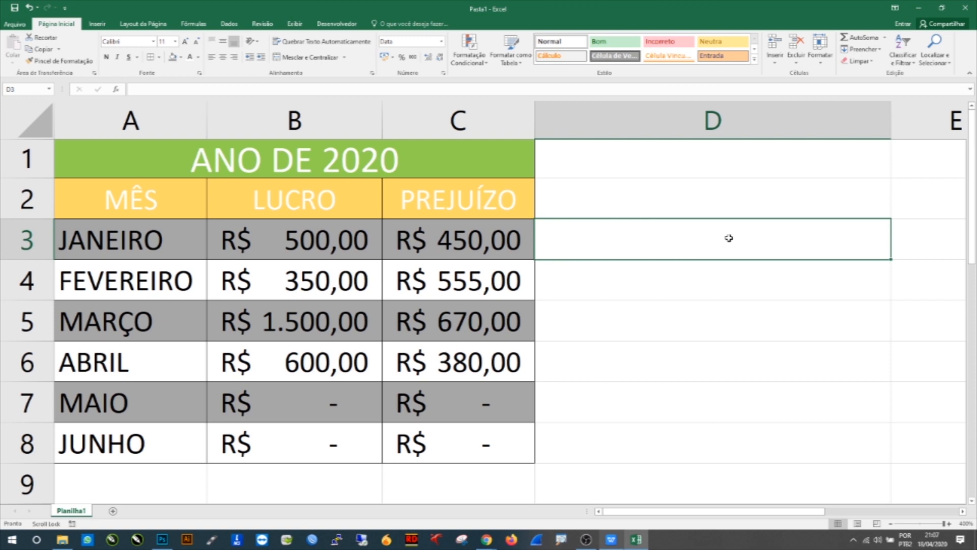
{"action": "left_click", "coordinate": [700, 319]}
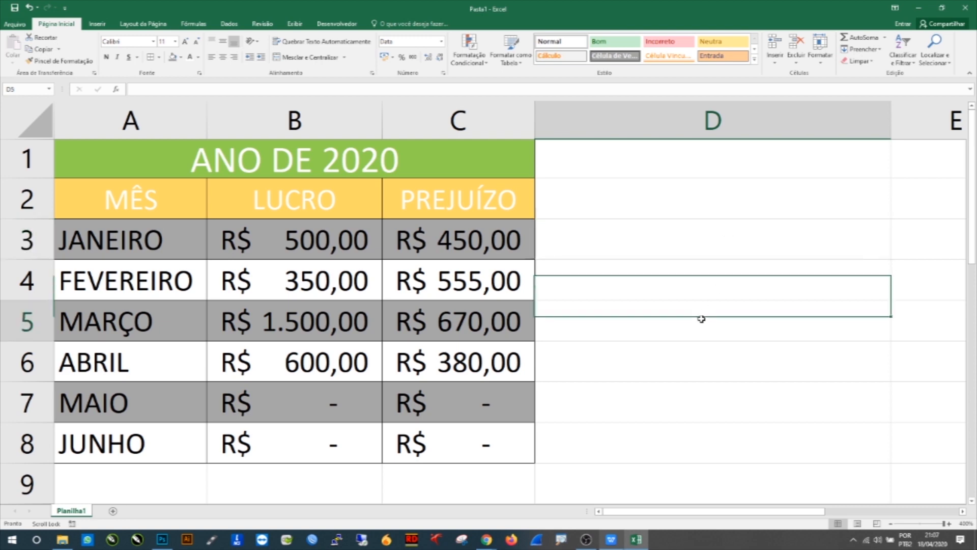
{"action": "left_click", "coordinate": [651, 253]}
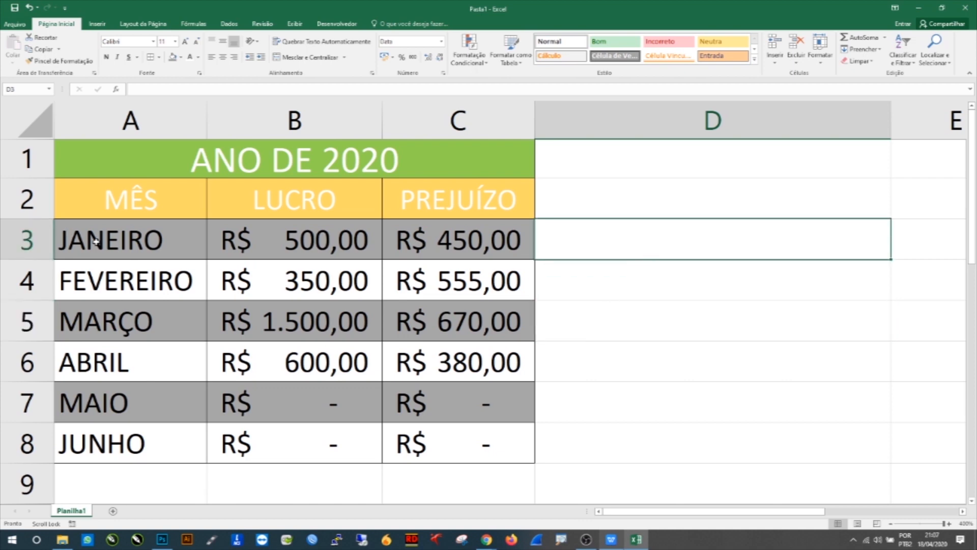
{"action": "left_click", "coordinate": [129, 232]}
{"action": "left_click", "coordinate": [270, 238]}
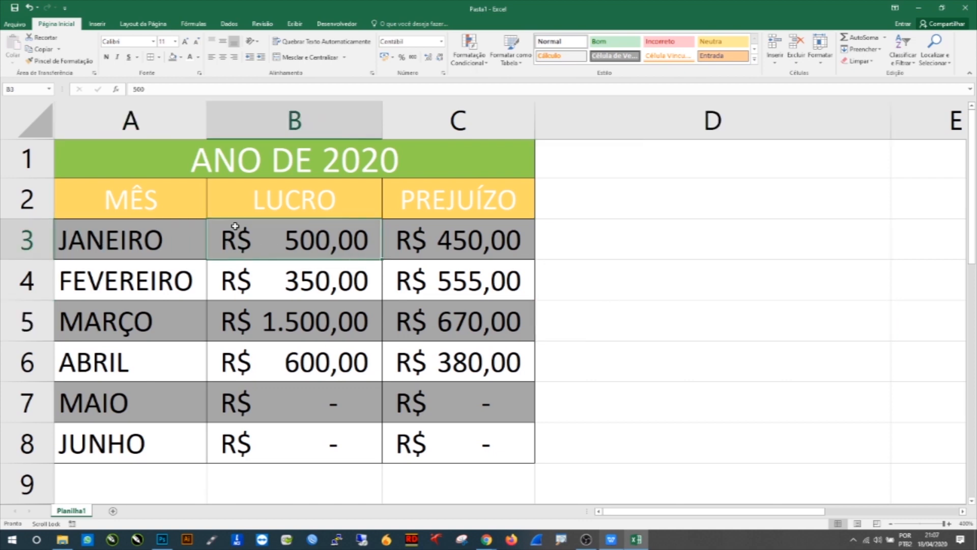
{"action": "left_click", "coordinate": [231, 173]}
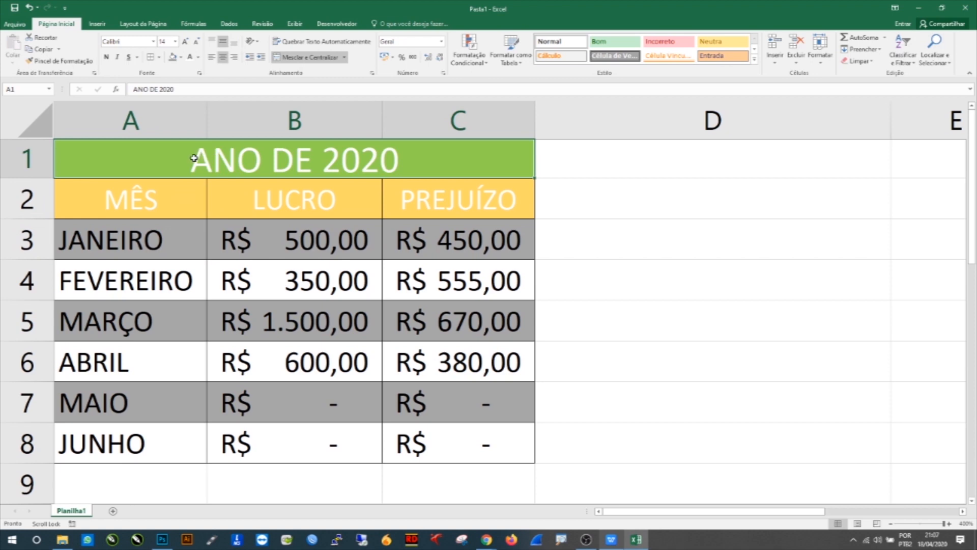
{"action": "left_click", "coordinate": [675, 273]}
Step: Enter the formula =B3+B4+B5+B6 in cell D3 to add the LUCRO values
{"action": "left_click", "coordinate": [673, 249]}
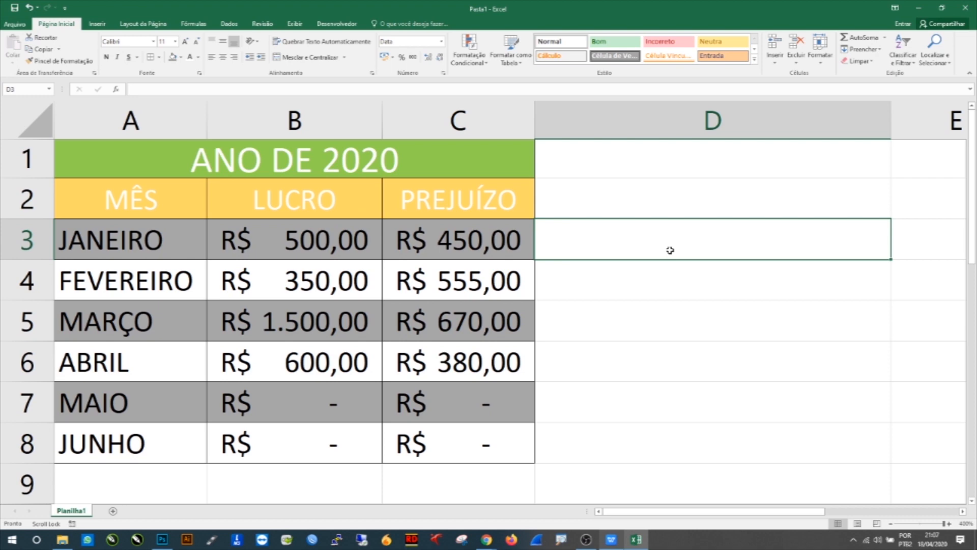
{"action": "type", "text": "="}
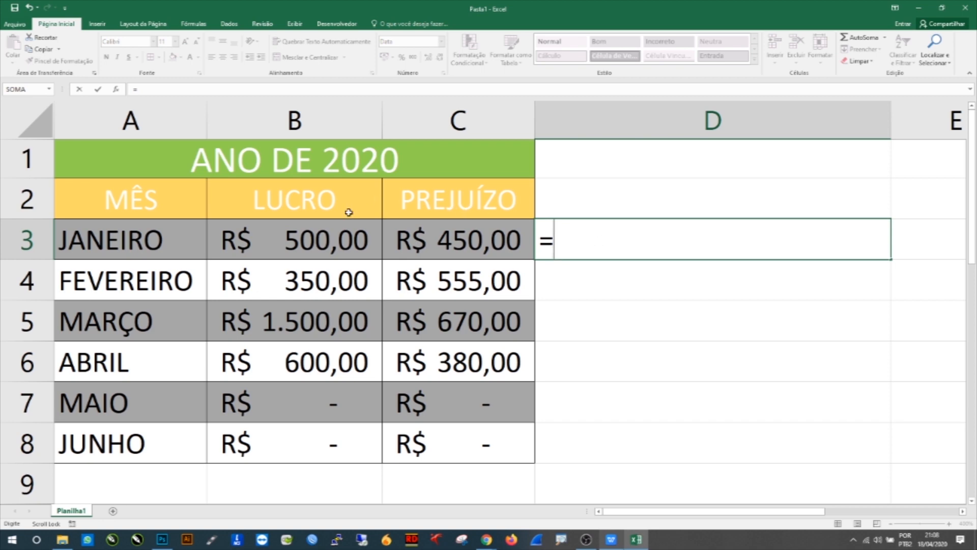
{"action": "left_click", "coordinate": [327, 236]}
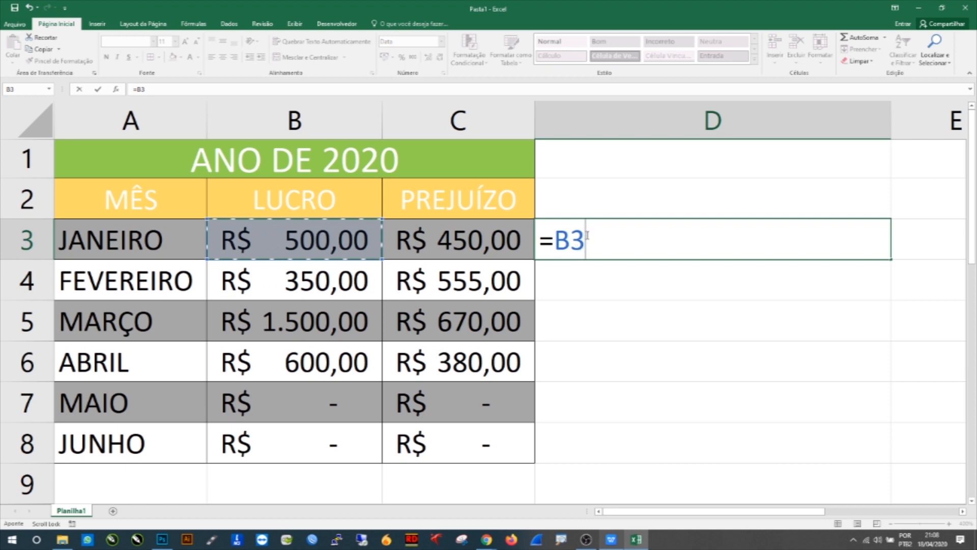
{"action": "type", "text": "+"}
{"action": "left_click", "coordinate": [337, 283]}
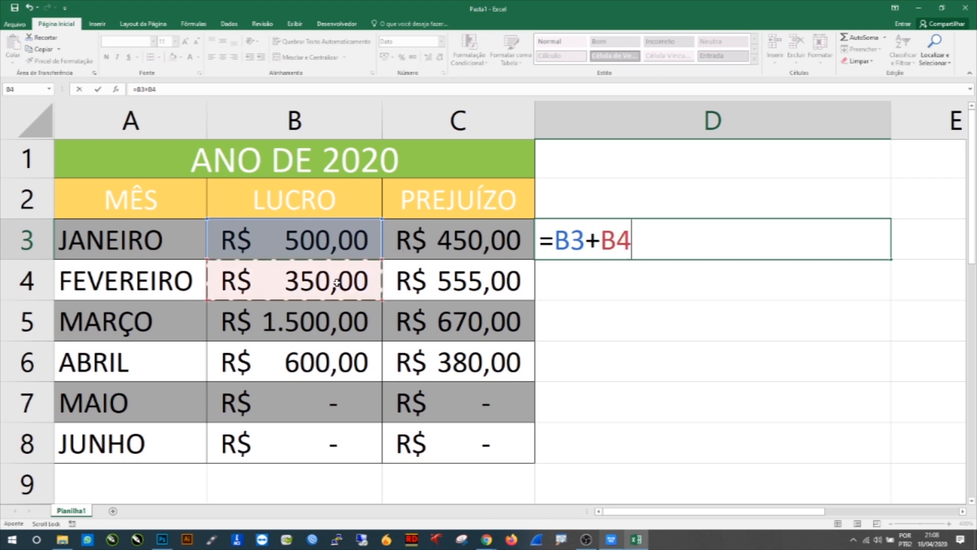
{"action": "type", "text": "+"}
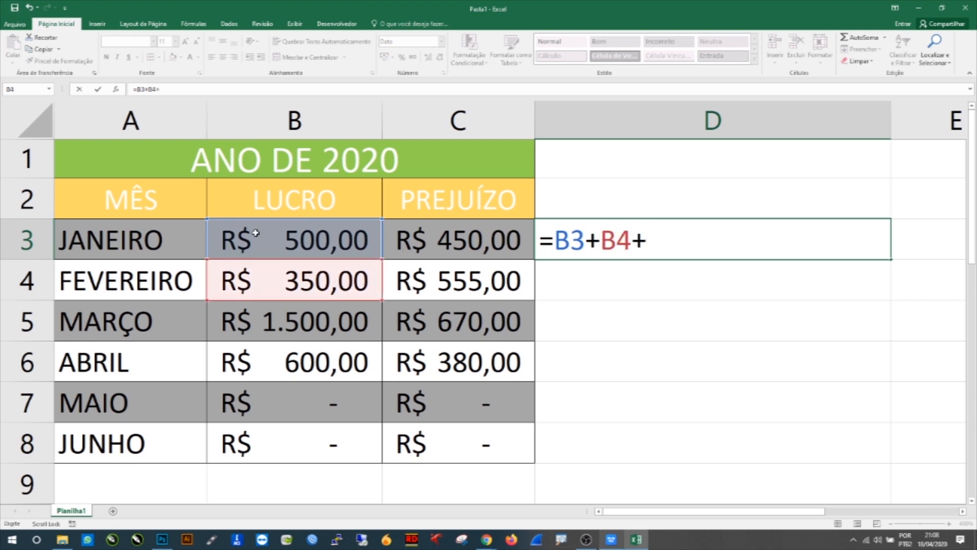
{"action": "left_click", "coordinate": [281, 316]}
{"action": "type", "text": "+"}
{"action": "left_click", "coordinate": [305, 362]}
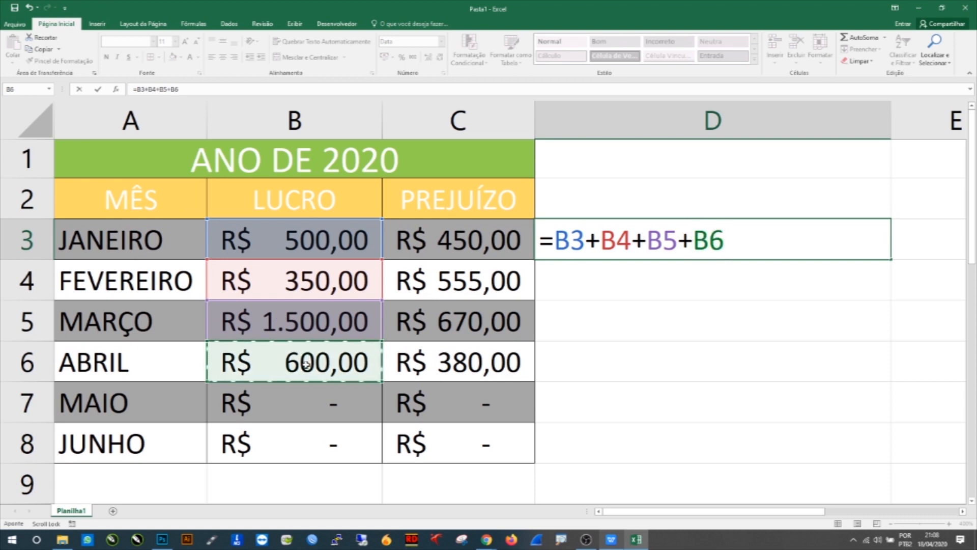
{"action": "key", "text": "Return"}
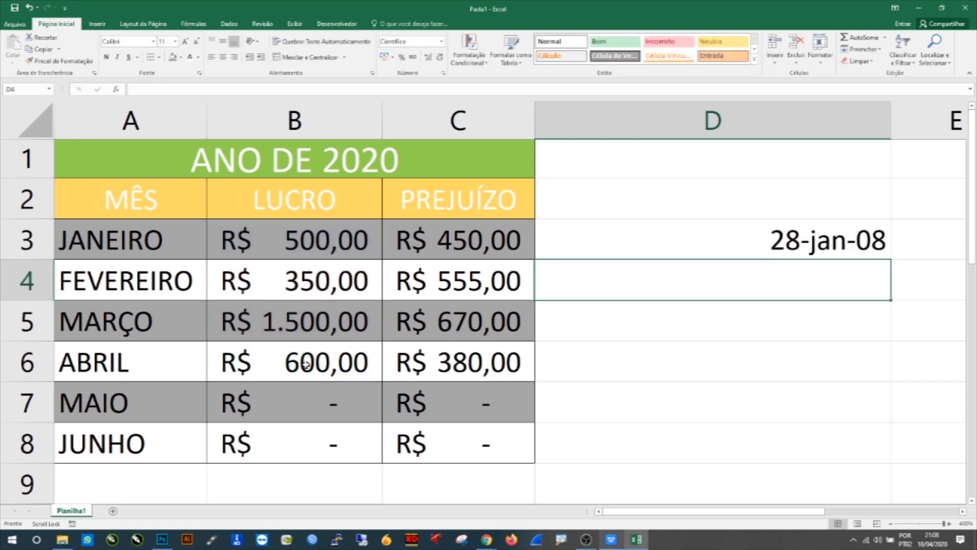
Step: Apply the Currency format to the total in cell D3
{"action": "left_click", "coordinate": [646, 236]}
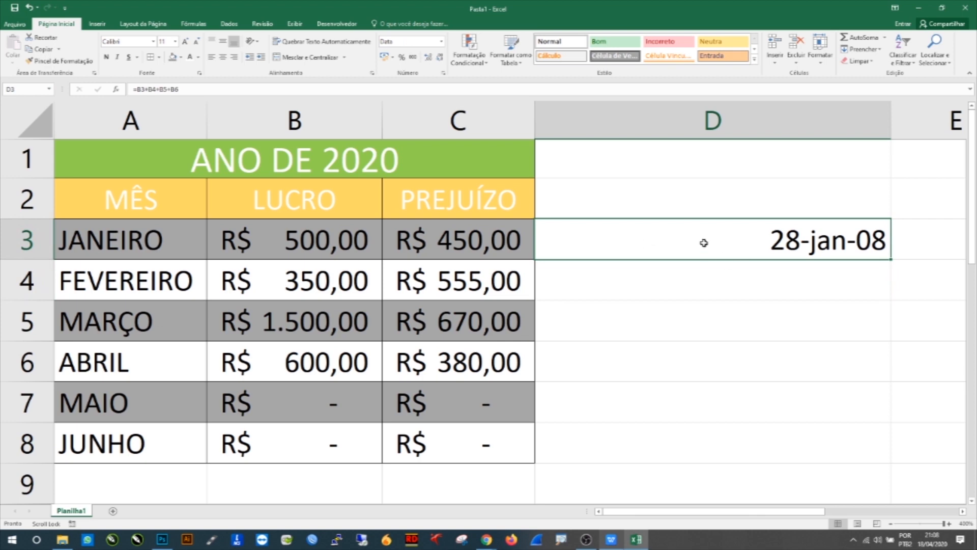
{"action": "left_click", "coordinate": [441, 41]}
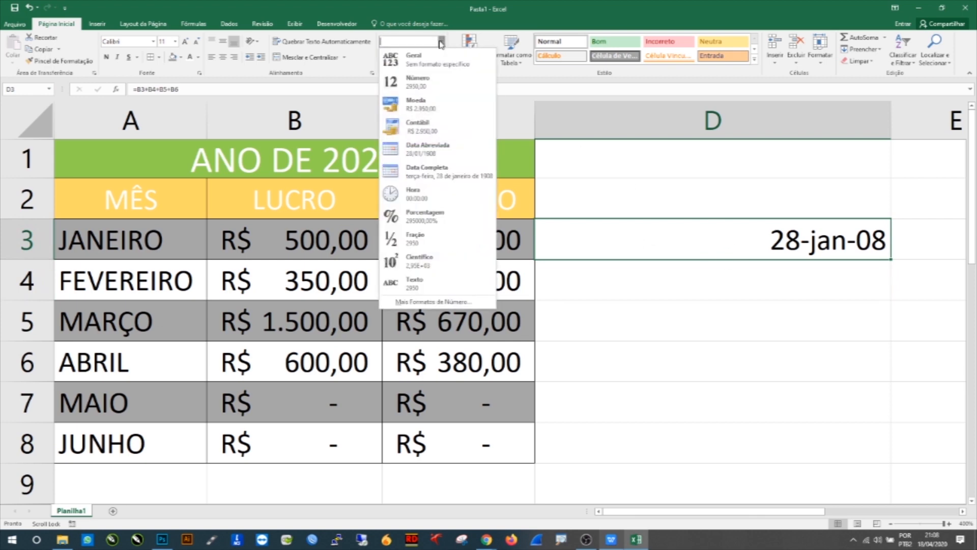
{"action": "left_click", "coordinate": [420, 104]}
{"action": "left_click", "coordinate": [790, 287]}
{"action": "left_click", "coordinate": [772, 249]}
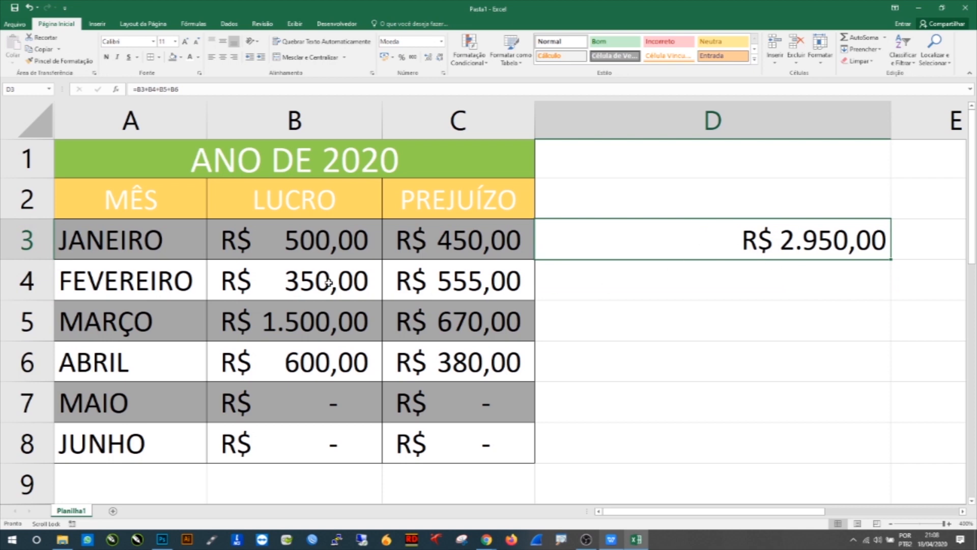
Step: Open the formula in cell D3 for inspection and leave it without changes
{"action": "left_click", "coordinate": [612, 281]}
{"action": "left_click", "coordinate": [650, 235]}
{"action": "double_click", "coordinate": [647, 238]}
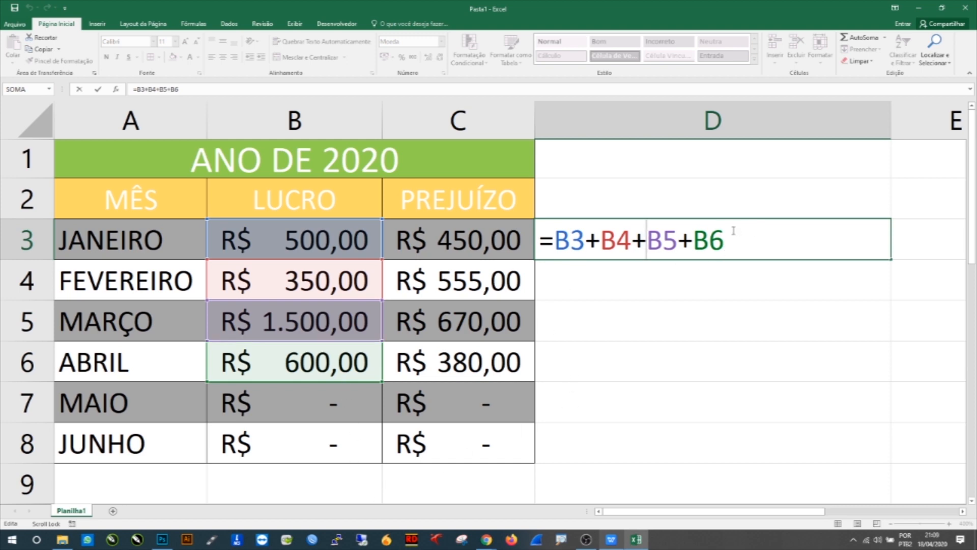
{"action": "left_click", "coordinate": [566, 282]}
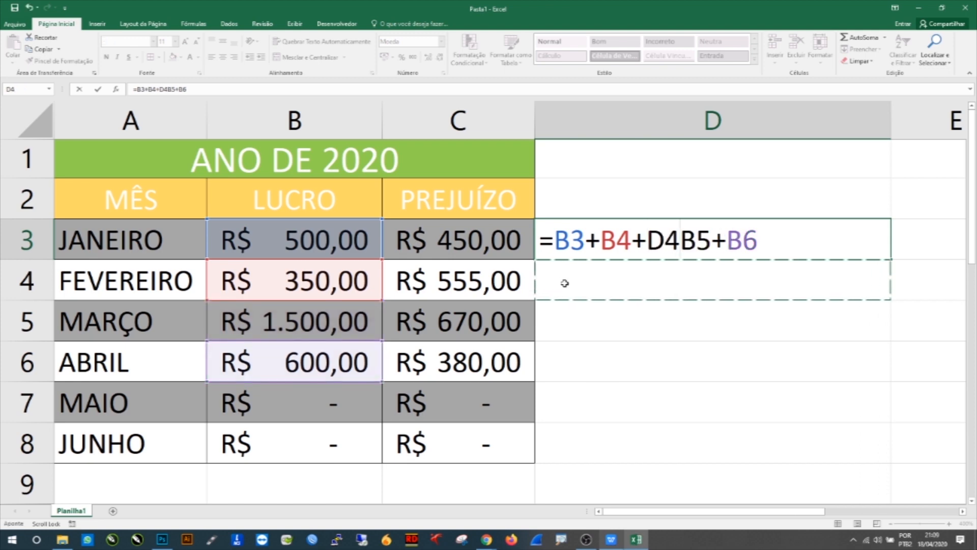
{"action": "key", "text": "Escape"}
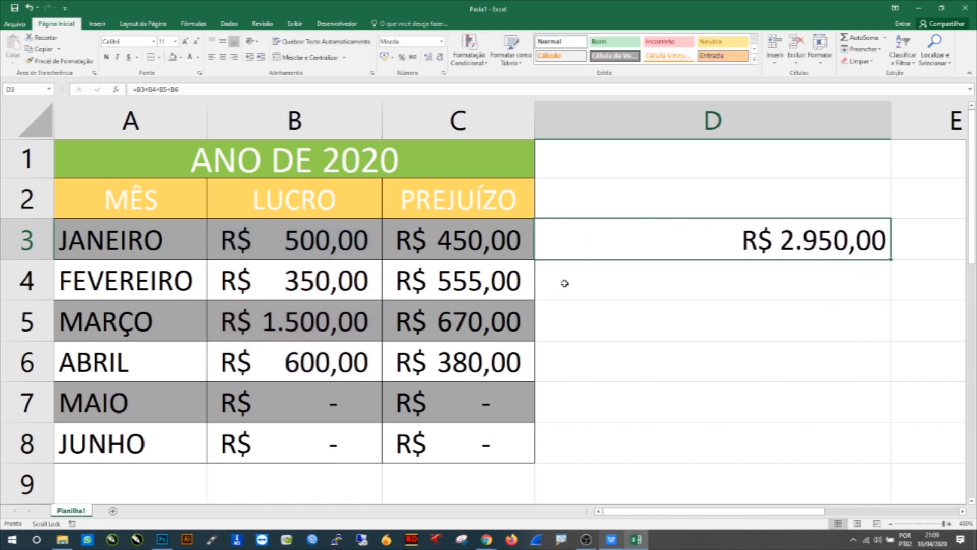
Step: Enter the formula =SOMA(B3:B6) in cell D4 to total the LUCRO values
{"action": "left_click", "coordinate": [562, 283]}
{"action": "type", "text": "="}
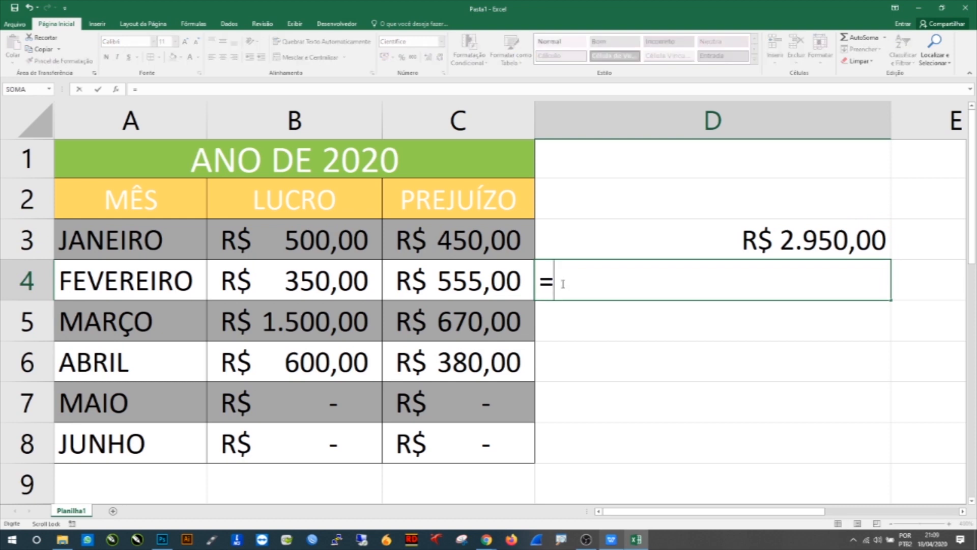
{"action": "type", "text": "soma"}
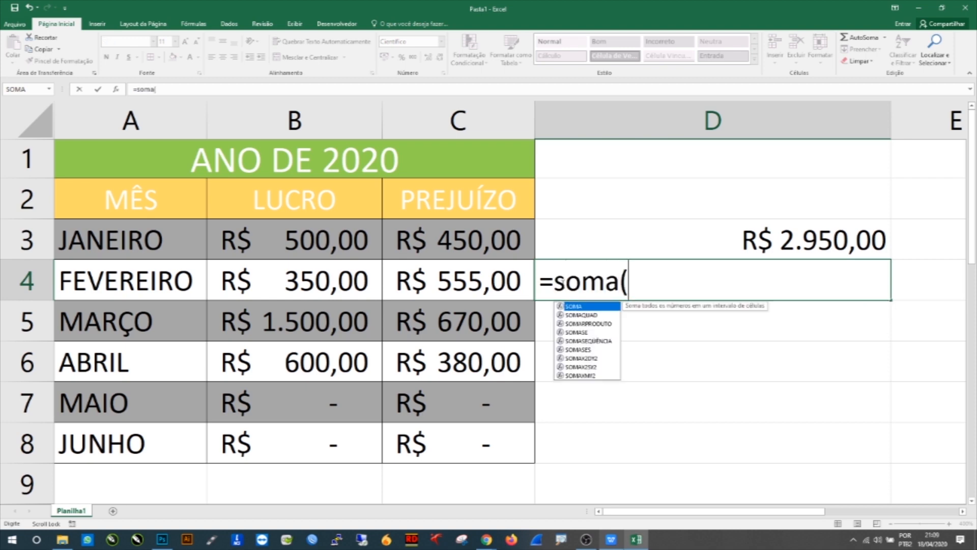
{"action": "type", "text": "("}
{"action": "left_click", "coordinate": [308, 235]}
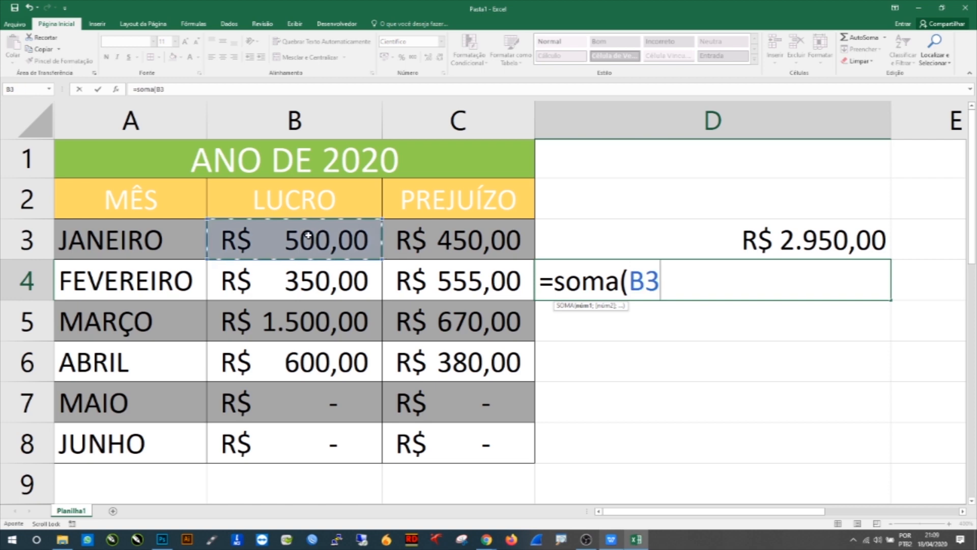
{"action": "left_click_drag", "start_coordinate": [308, 235], "coordinate": [285, 351]}
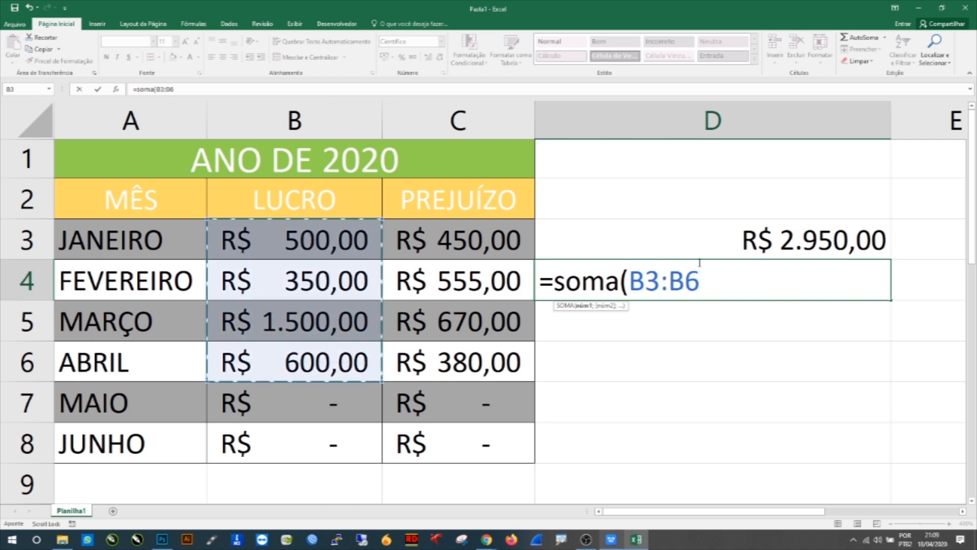
{"action": "left_click_drag", "start_coordinate": [636, 277], "coordinate": [660, 282]}
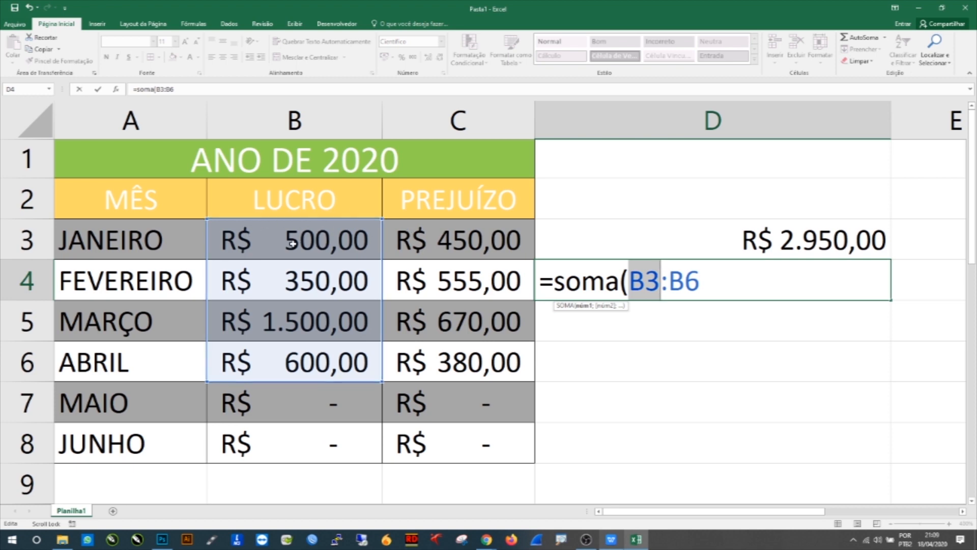
{"action": "left_click_drag", "start_coordinate": [661, 284], "coordinate": [669, 284]}
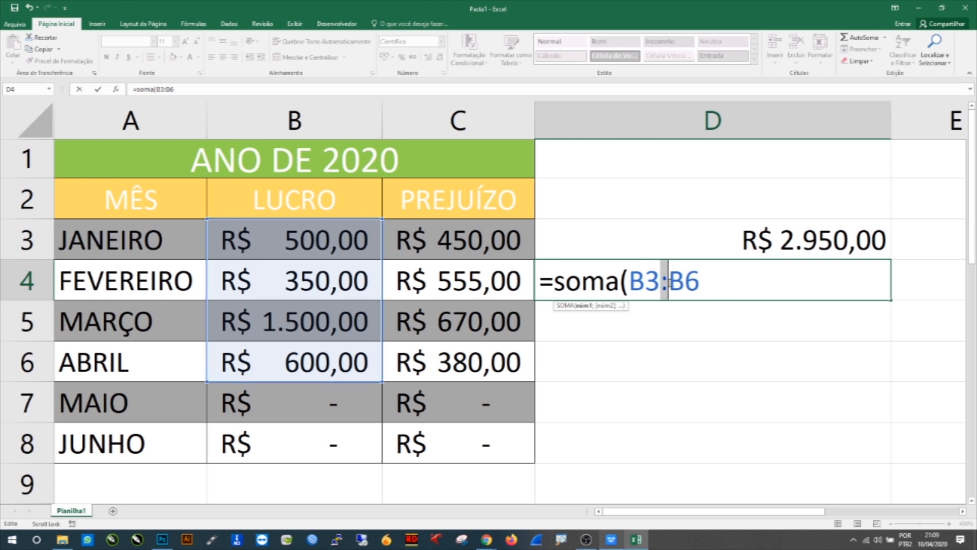
{"action": "left_click_drag", "start_coordinate": [631, 281], "coordinate": [702, 268]}
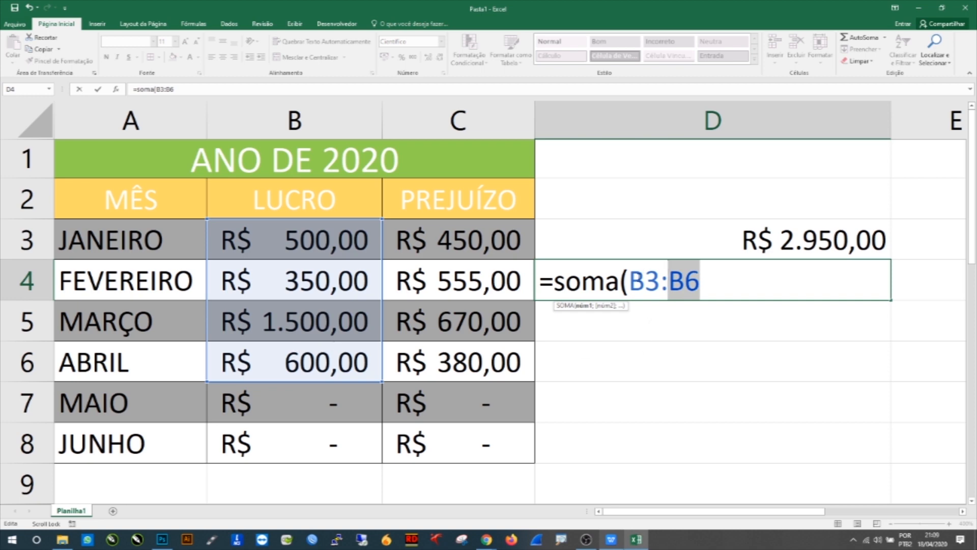
{"action": "left_click", "coordinate": [630, 274]}
{"action": "left_click_drag", "start_coordinate": [635, 277], "coordinate": [702, 278]}
{"action": "left_click", "coordinate": [706, 276]}
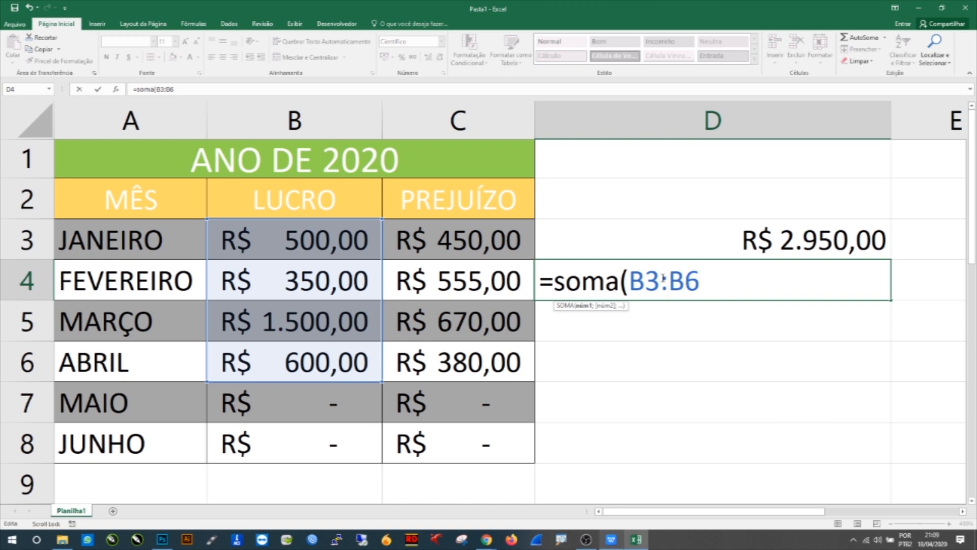
{"action": "left_click_drag", "start_coordinate": [619, 279], "coordinate": [552, 284]}
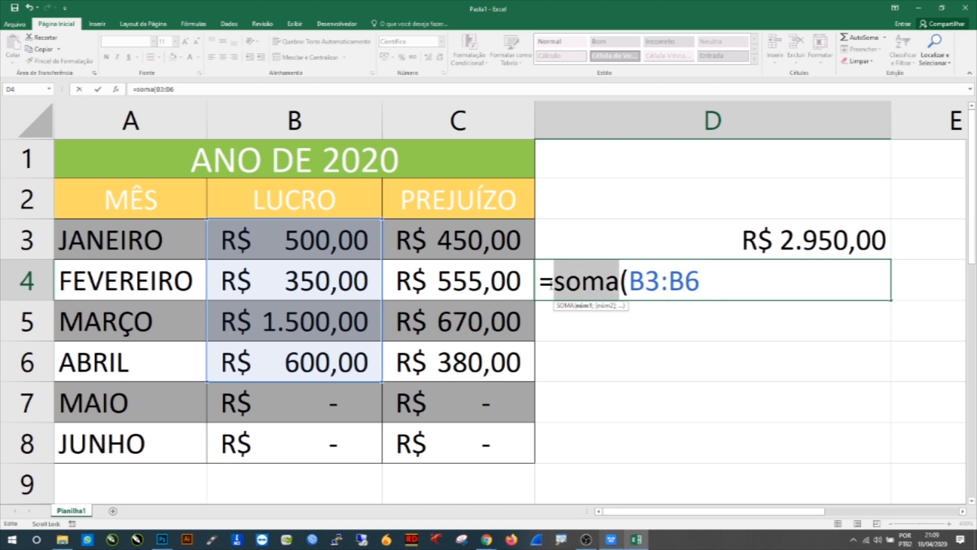
{"action": "left_click", "coordinate": [717, 283]}
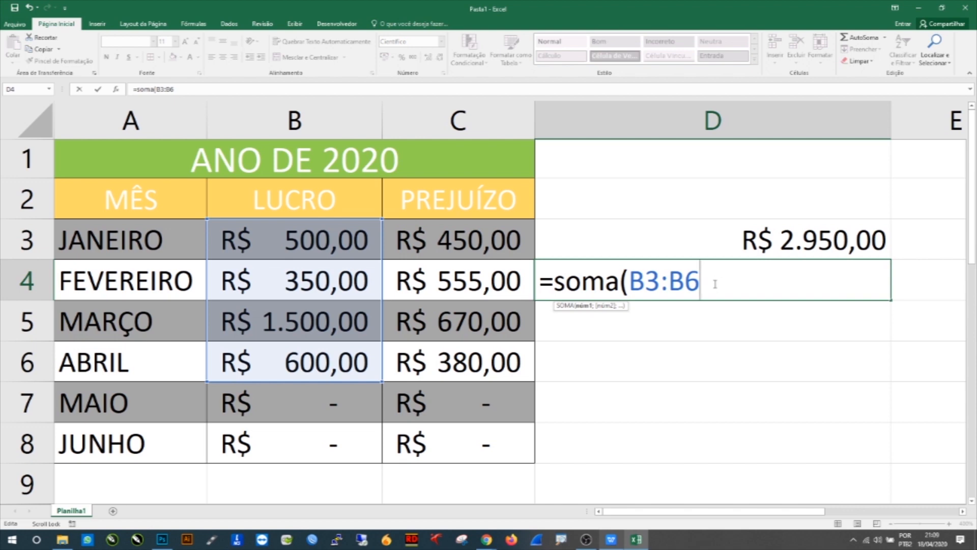
{"action": "type", "text": ")"}
{"action": "key", "text": "BackSpace"}
{"action": "key", "text": "Return"}
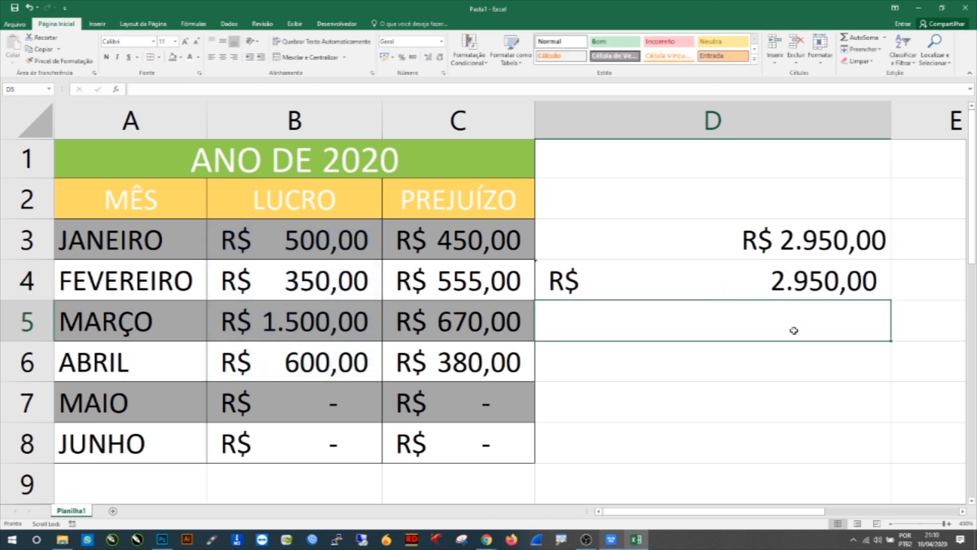
Step: Compare the formats of cells D3 and D4 by selecting each in turn
{"action": "left_click", "coordinate": [647, 238]}
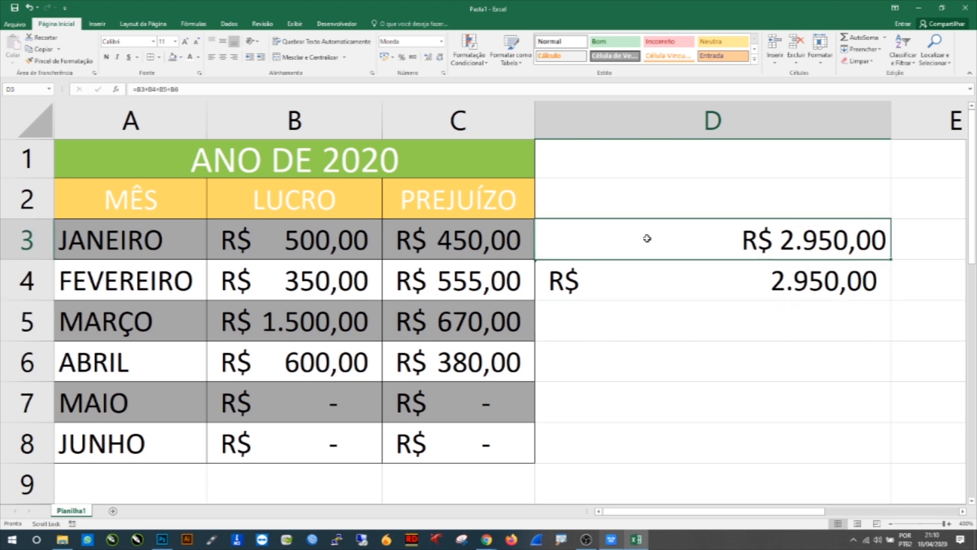
{"action": "left_click", "coordinate": [616, 281]}
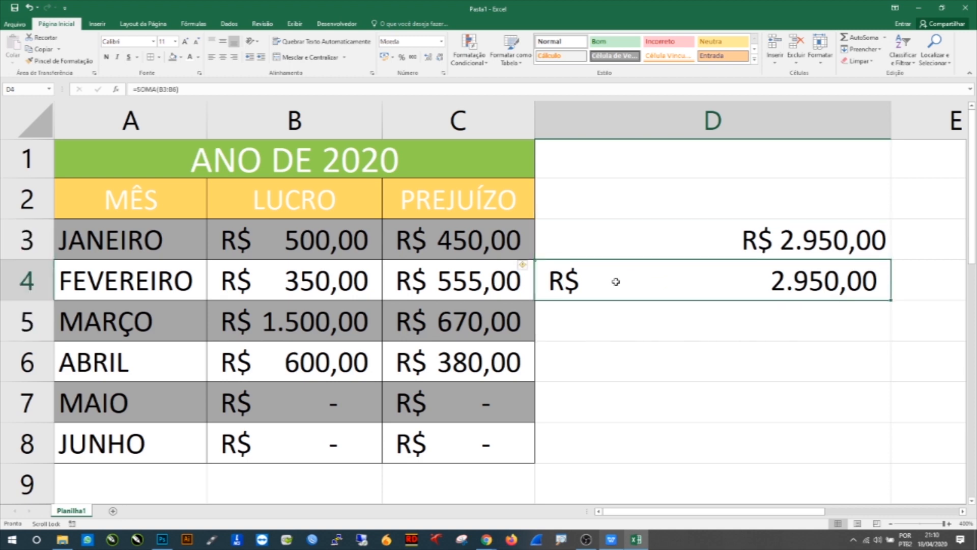
{"action": "left_click", "coordinate": [756, 243]}
{"action": "left_click", "coordinate": [580, 284]}
{"action": "left_click", "coordinate": [631, 250]}
{"action": "left_click", "coordinate": [604, 289]}
{"action": "left_click", "coordinate": [603, 238]}
{"action": "left_click", "coordinate": [585, 272]}
{"action": "left_click", "coordinate": [582, 243]}
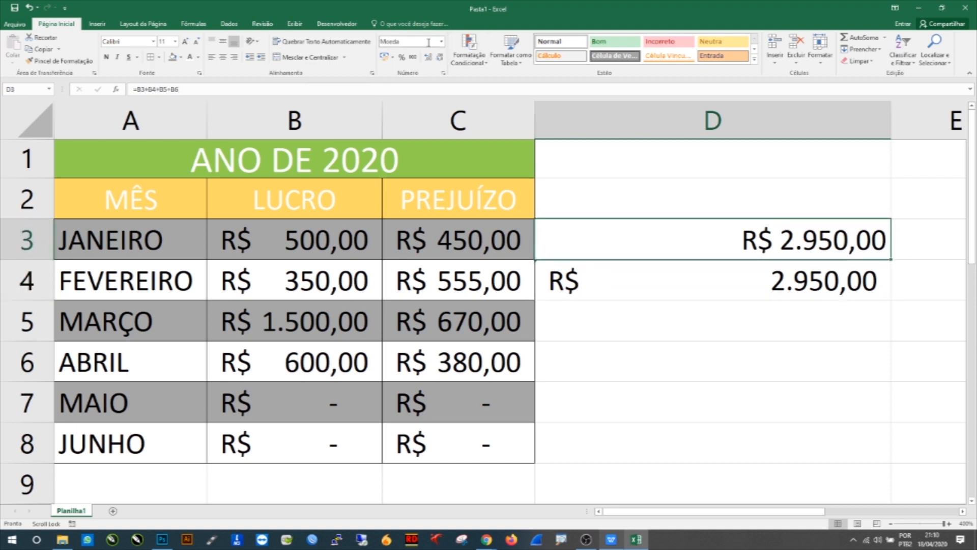
{"action": "left_click", "coordinate": [597, 281]}
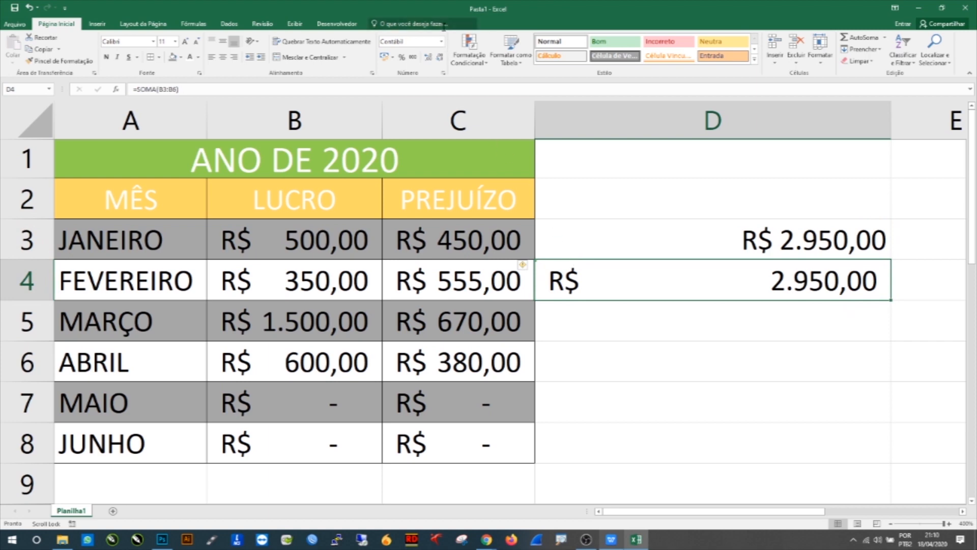
Step: Switch cell D4 to the Currency format and back to Accounting
{"action": "left_click", "coordinate": [441, 42]}
{"action": "left_click", "coordinate": [417, 105]}
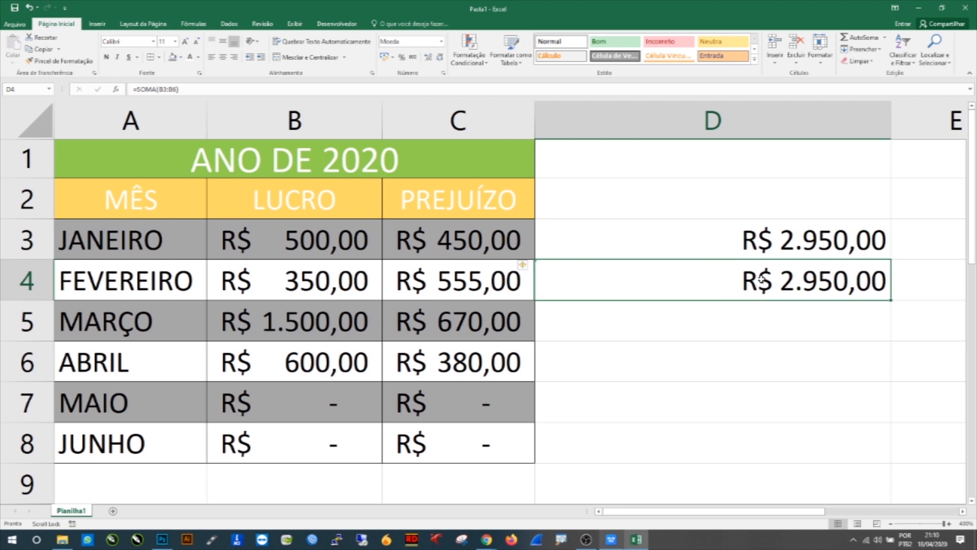
{"action": "left_click", "coordinate": [441, 41]}
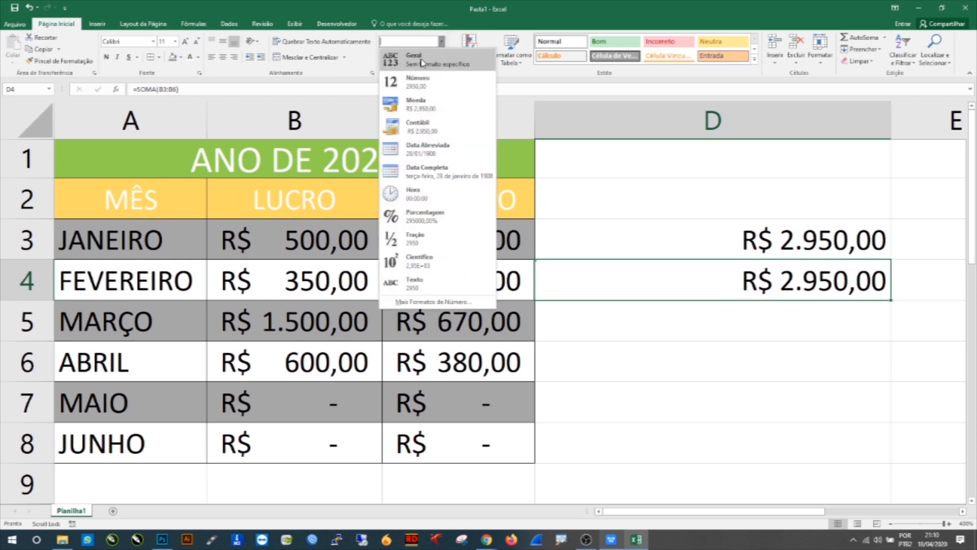
{"action": "left_click", "coordinate": [417, 127]}
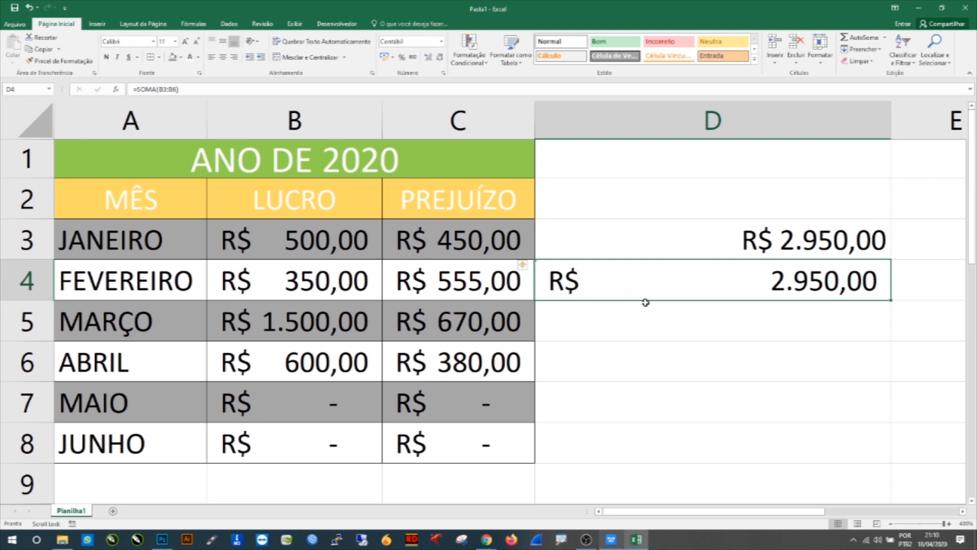
Step: Apply the Accounting number format to cell D3
{"action": "left_click", "coordinate": [671, 252]}
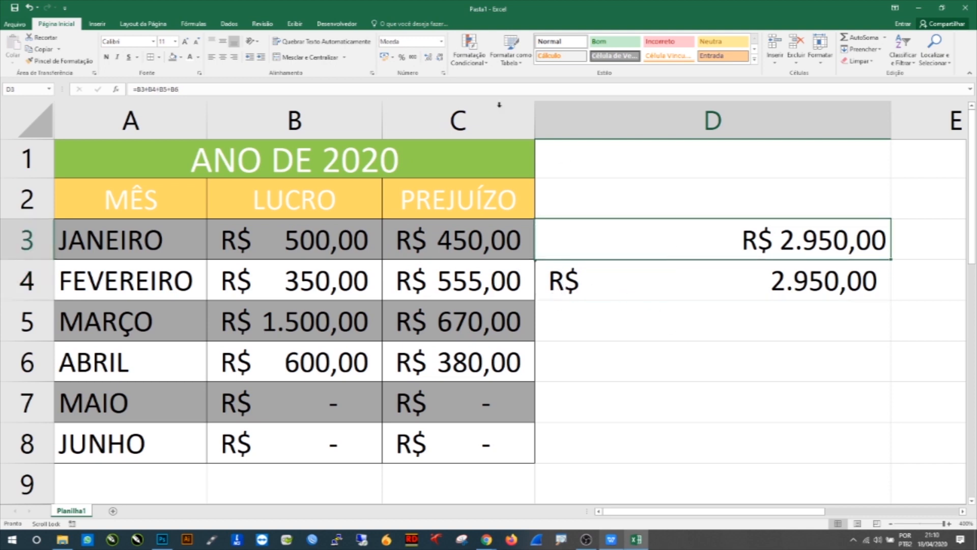
{"action": "left_click", "coordinate": [441, 41]}
{"action": "left_click", "coordinate": [448, 125]}
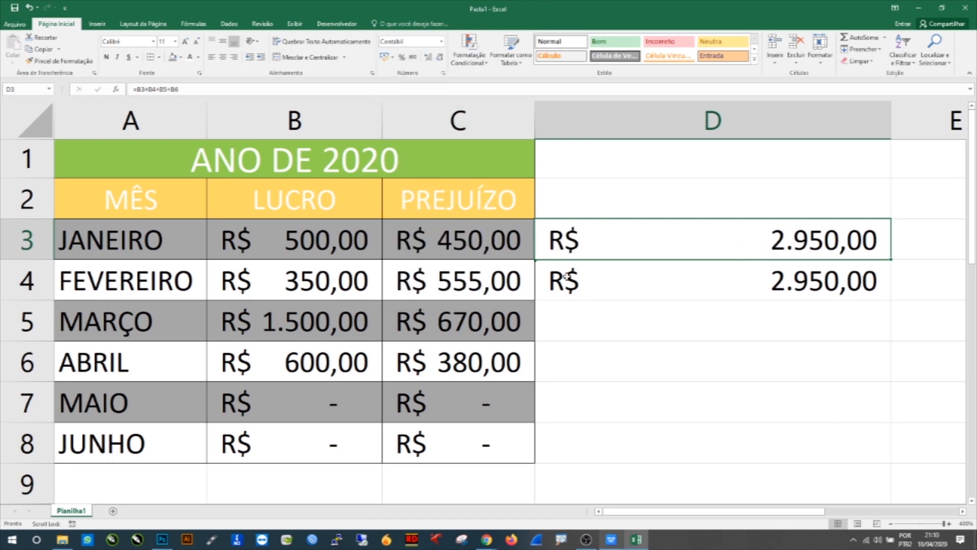
Step: Enter the formula =SOMA(C3:C6) in cell D5 to total the PREJUÍZO values
{"action": "left_click", "coordinate": [613, 312]}
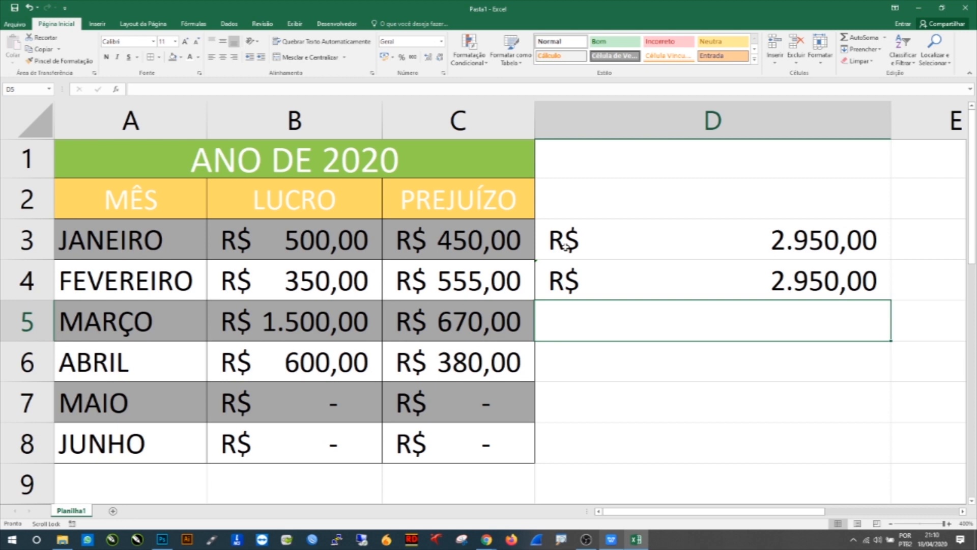
{"action": "left_click", "coordinate": [700, 240]}
{"action": "left_click", "coordinate": [621, 314]}
{"action": "type", "text": "=som"}
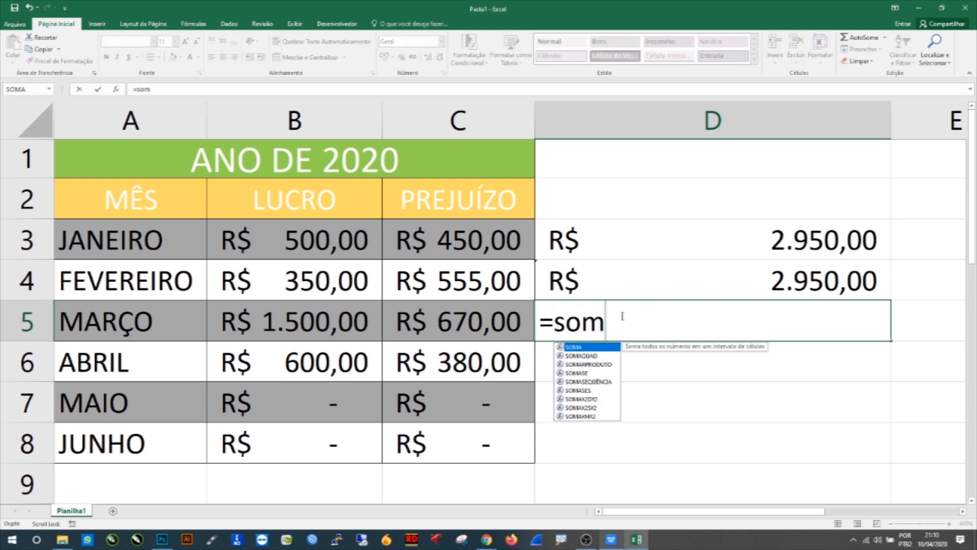
{"action": "type", "text": "a("}
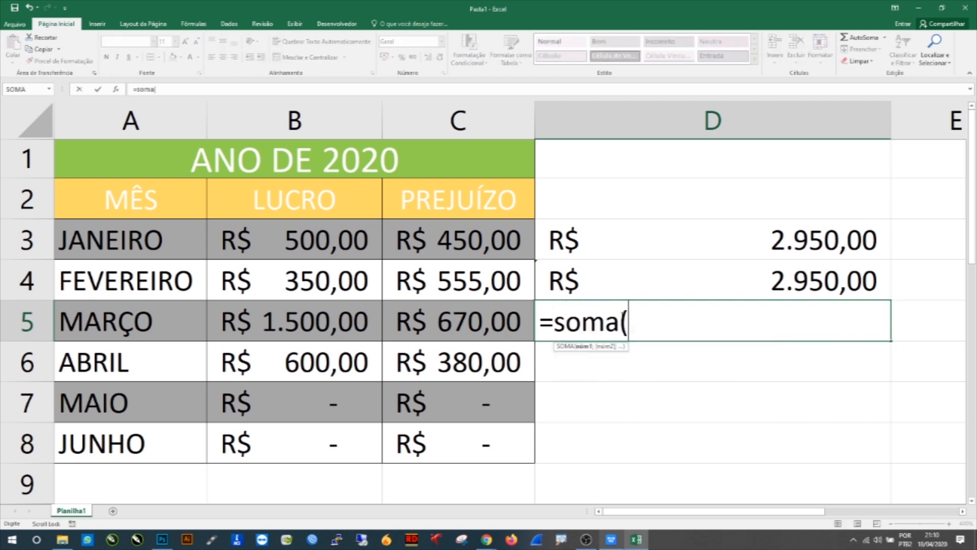
{"action": "left_click_drag", "start_coordinate": [467, 250], "coordinate": [467, 352]}
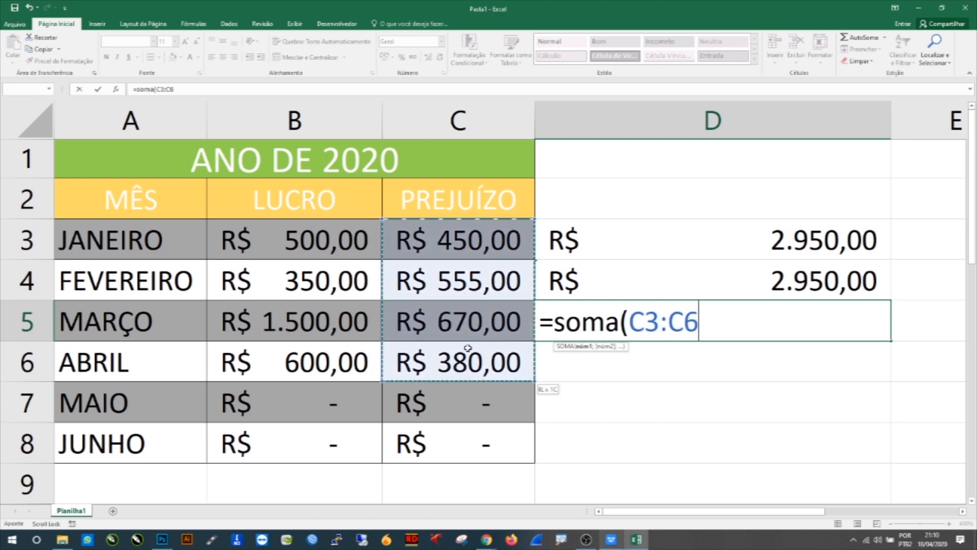
{"action": "left_click_drag", "start_coordinate": [629, 322], "coordinate": [660, 321]}
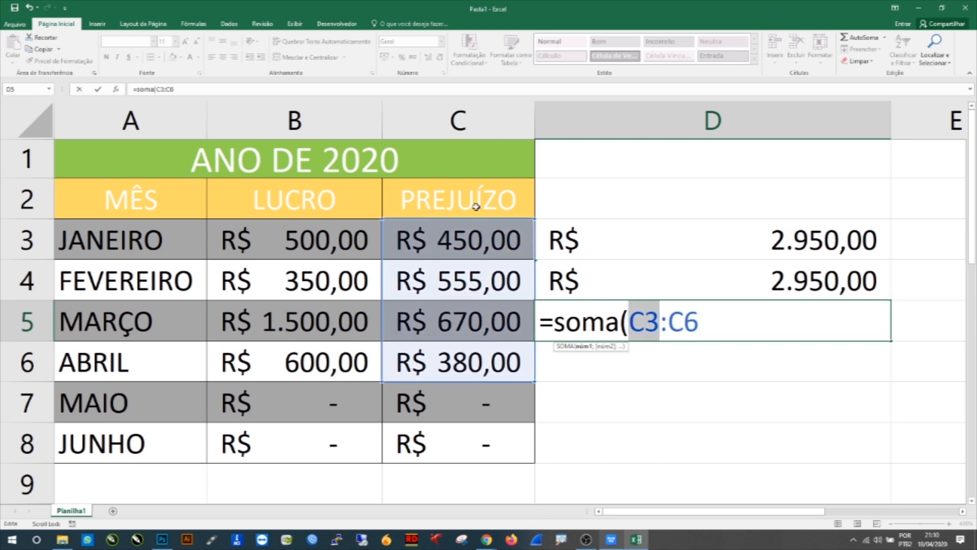
{"action": "left_click_drag", "start_coordinate": [670, 326], "coordinate": [700, 323]}
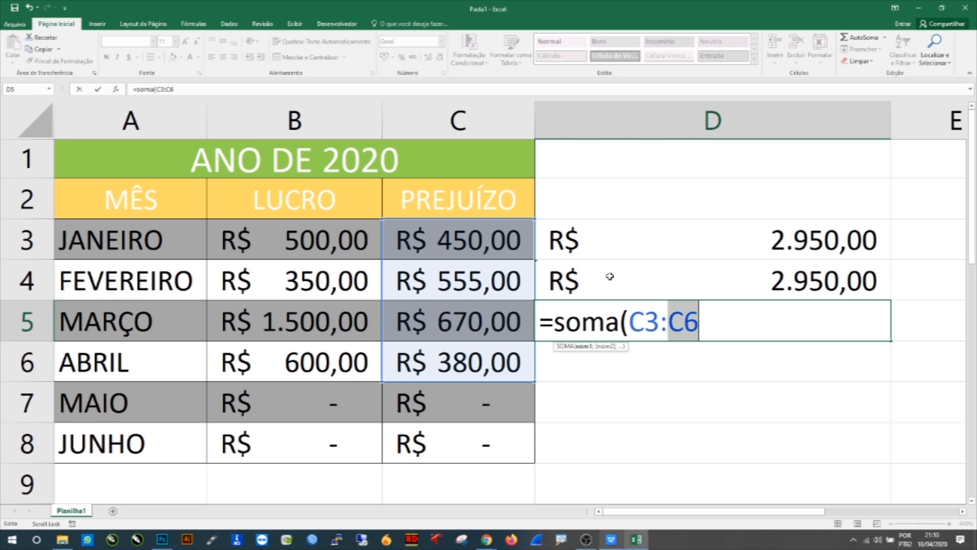
{"action": "left_click_drag", "start_coordinate": [629, 322], "coordinate": [699, 315]}
{"action": "left_click", "coordinate": [709, 318]}
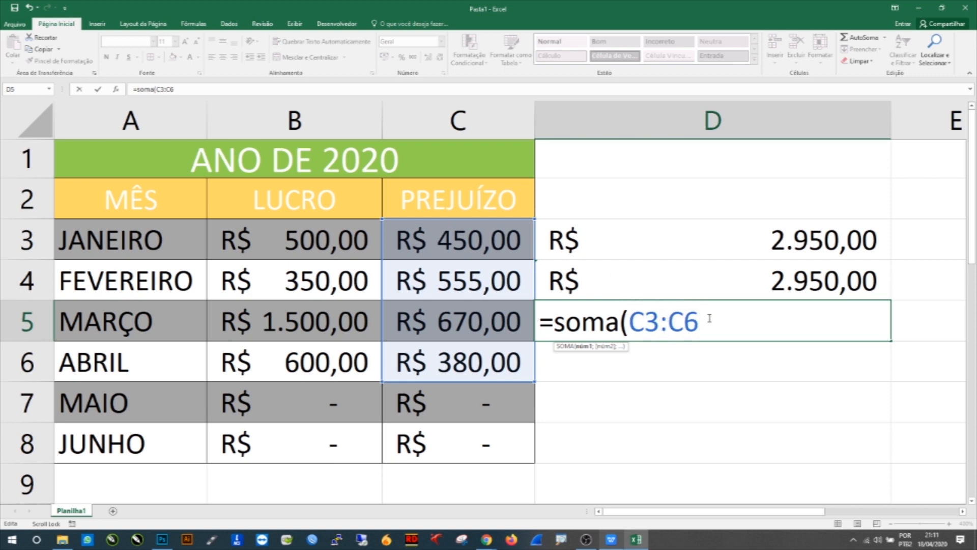
{"action": "key", "text": "Return"}
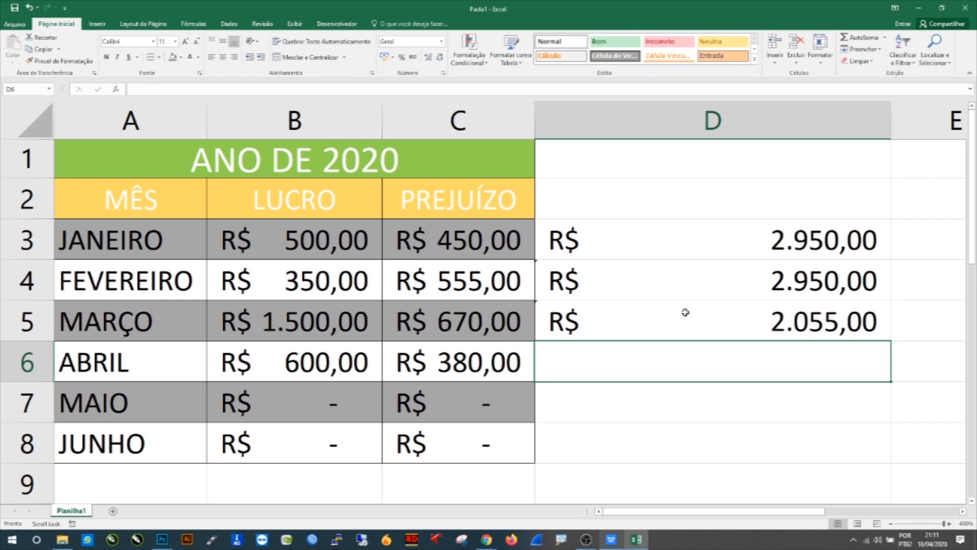
Step: Clear the contents of cell D4
{"action": "left_click", "coordinate": [700, 289]}
{"action": "key", "text": "Delete"}
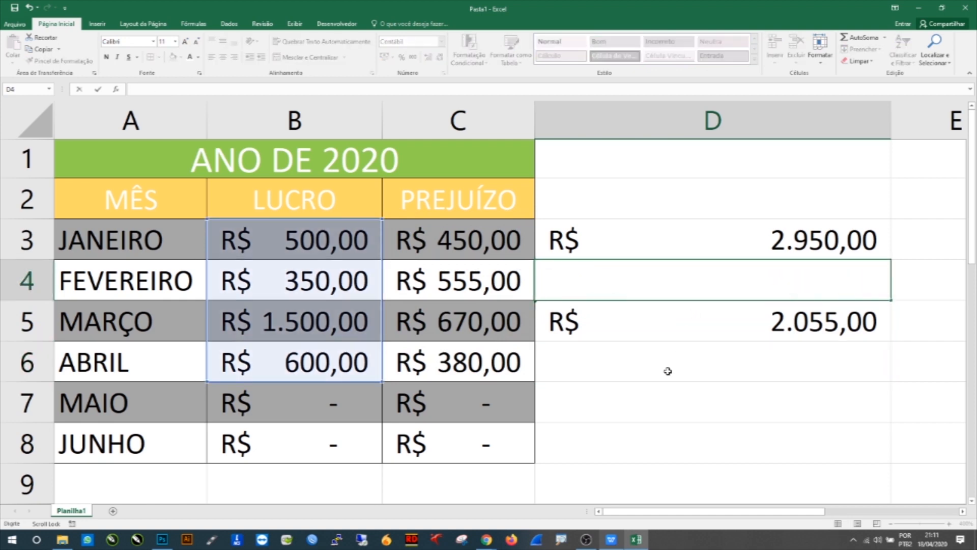
Step: Enter the formula =(C3+C4+C5+C6)/4 in cell D7 to average the PREJUÍZO values
{"action": "left_click", "coordinate": [637, 402]}
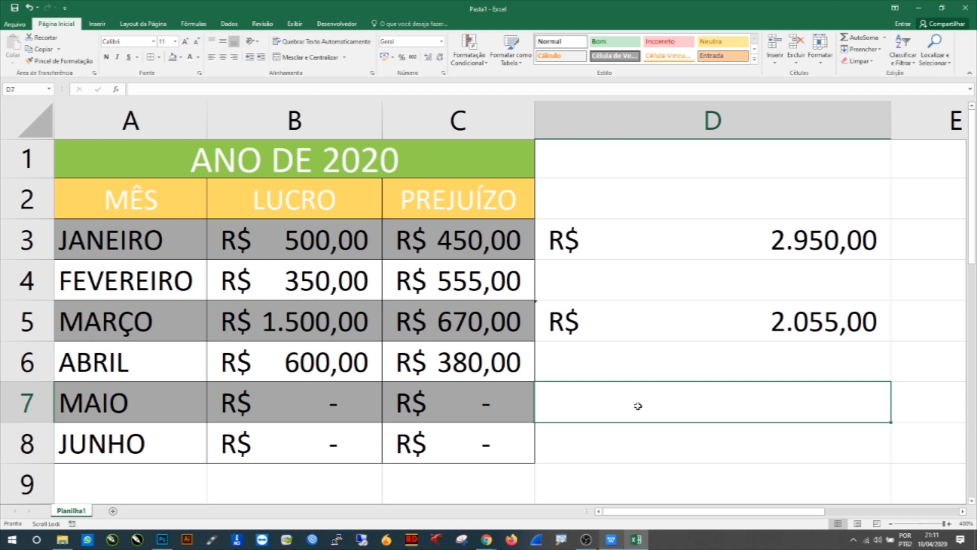
{"action": "type", "text": "=("}
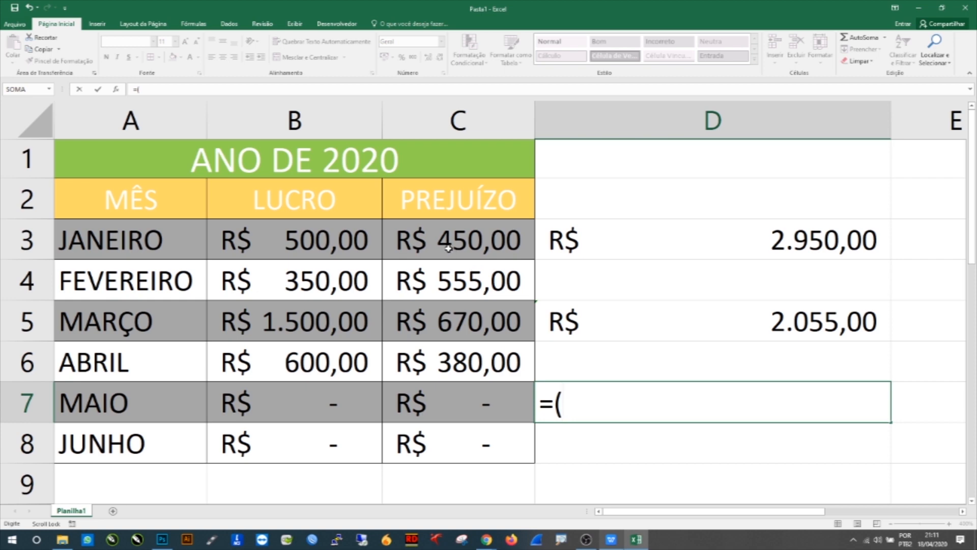
{"action": "left_click", "coordinate": [423, 236]}
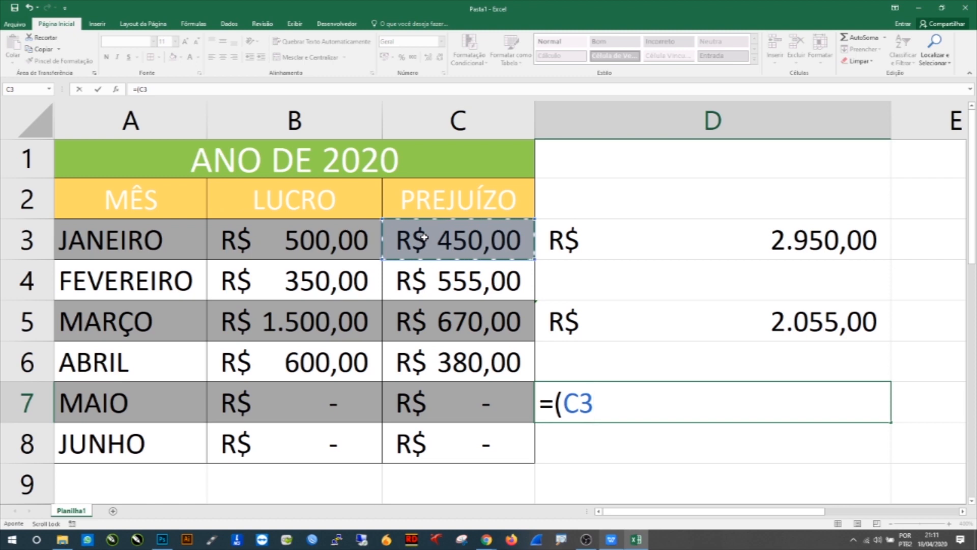
{"action": "type", "text": "+"}
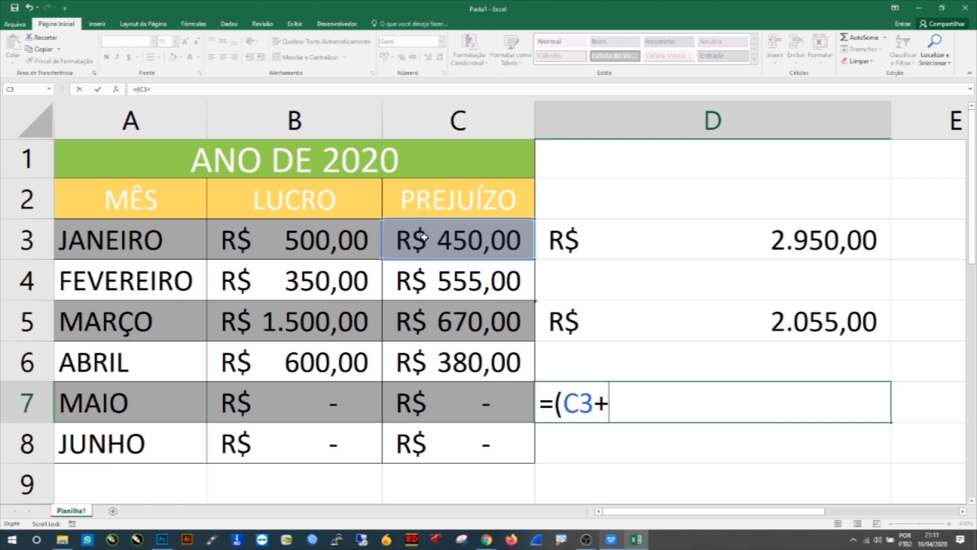
{"action": "left_click", "coordinate": [436, 273]}
{"action": "type", "text": "+"}
{"action": "left_click", "coordinate": [438, 317]}
{"action": "type", "text": "+"}
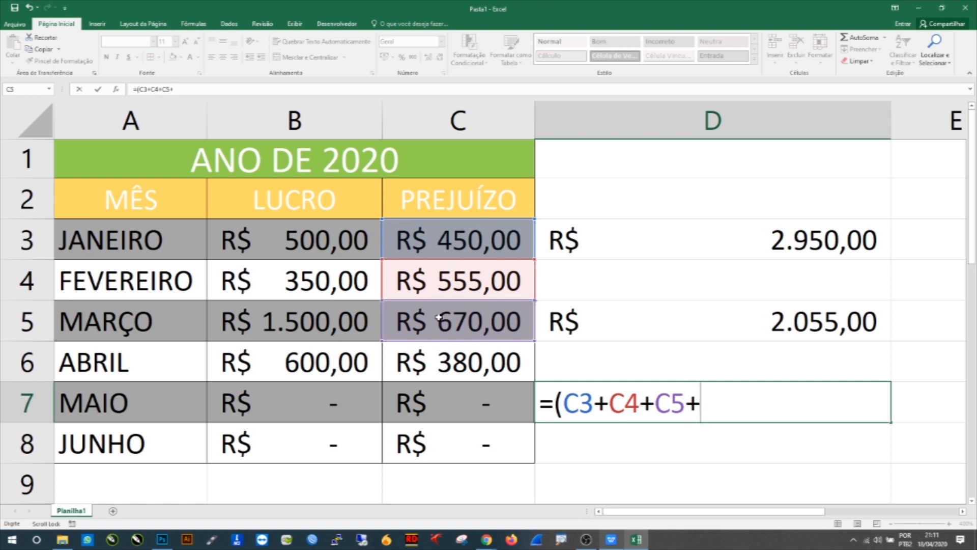
{"action": "left_click", "coordinate": [437, 365]}
{"action": "type", "text": "+"}
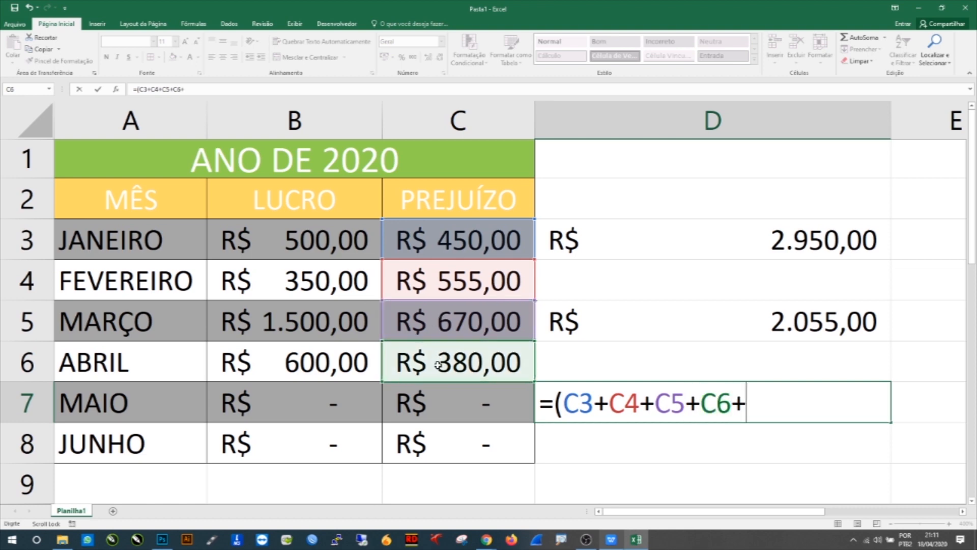
{"action": "key", "text": "BackSpace"}
{"action": "type", "text": ")/"}
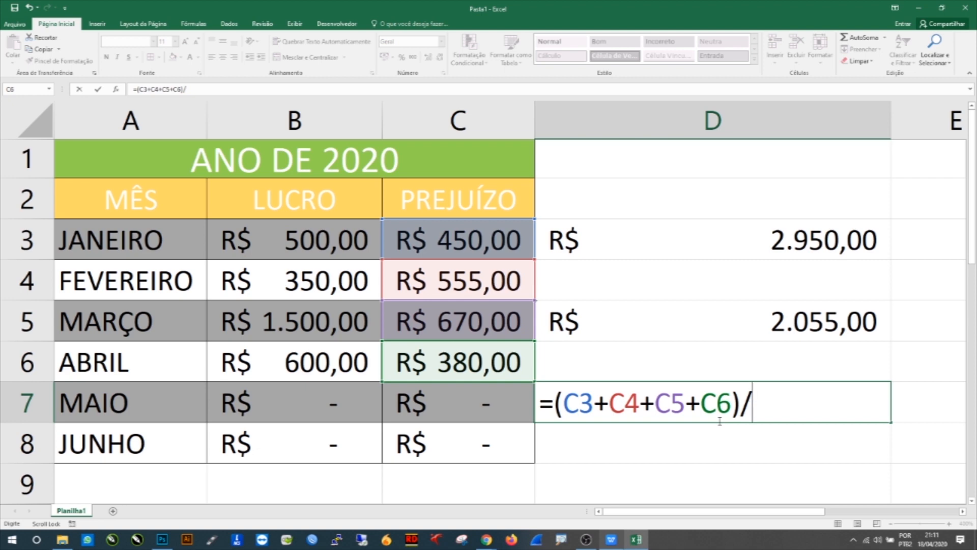
{"action": "type", "text": "4"}
{"action": "left_click_drag", "start_coordinate": [562, 407], "coordinate": [782, 405]}
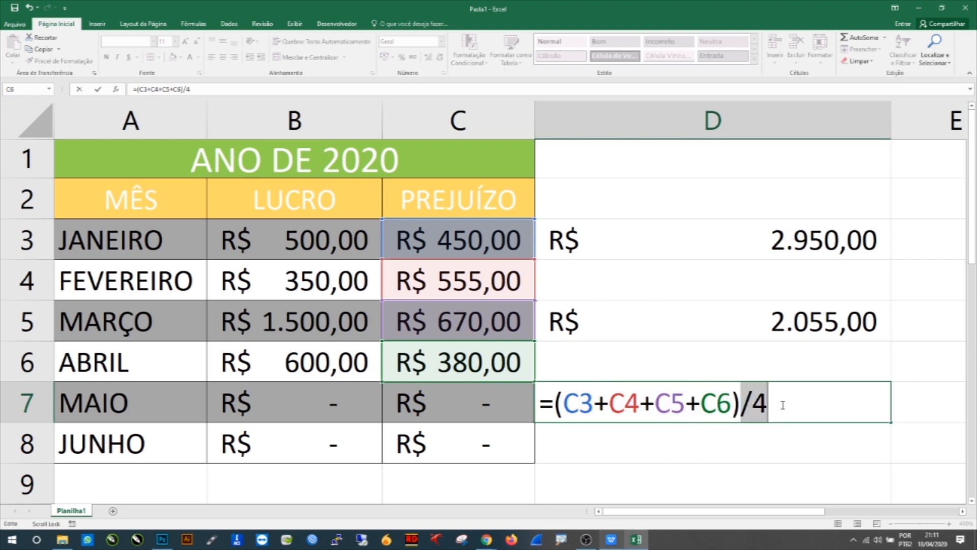
{"action": "left_click", "coordinate": [752, 407]}
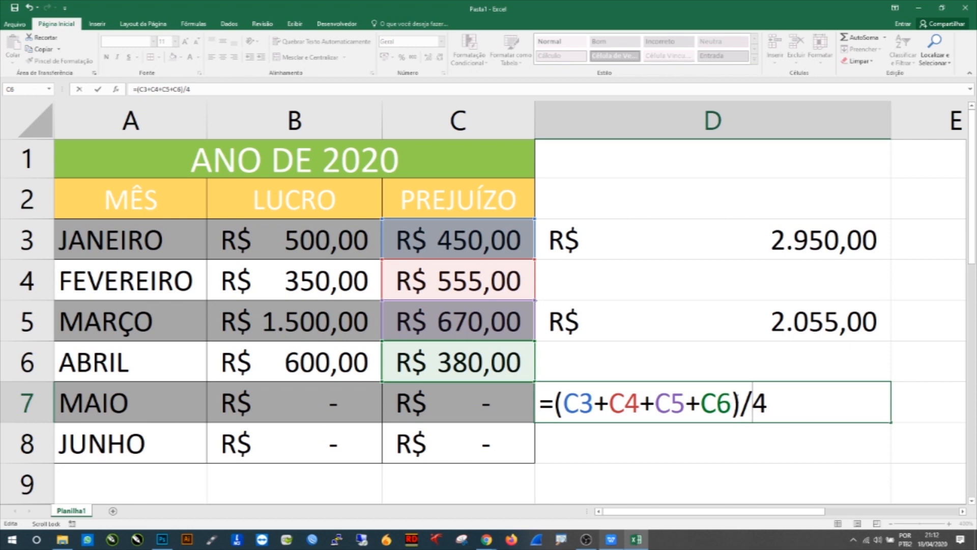
{"action": "left_click", "coordinate": [561, 402]}
{"action": "left_click_drag", "start_coordinate": [554, 402], "coordinate": [742, 403]}
{"action": "left_click", "coordinate": [774, 399]}
{"action": "key", "text": "Return"}
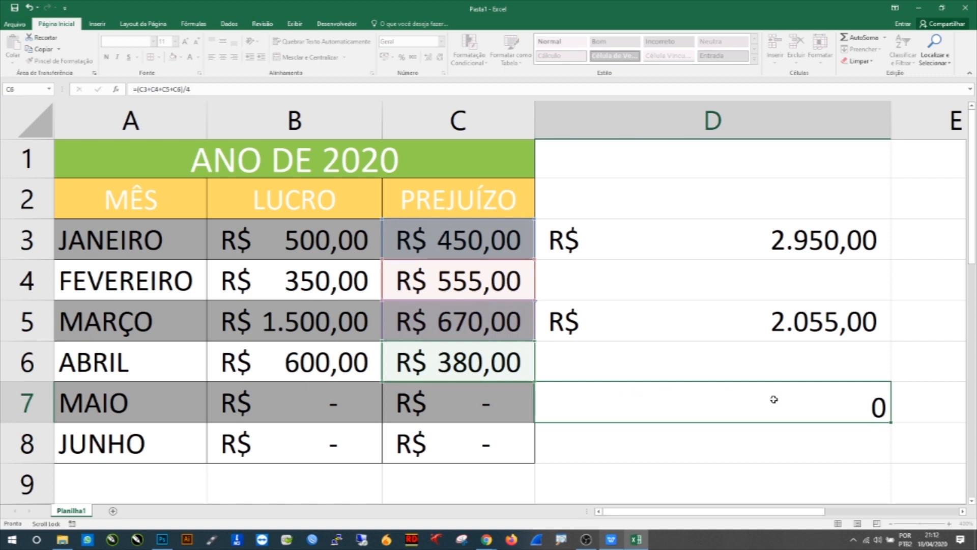
Step: Apply the Accounting number format to cell D7
{"action": "left_click", "coordinate": [774, 400]}
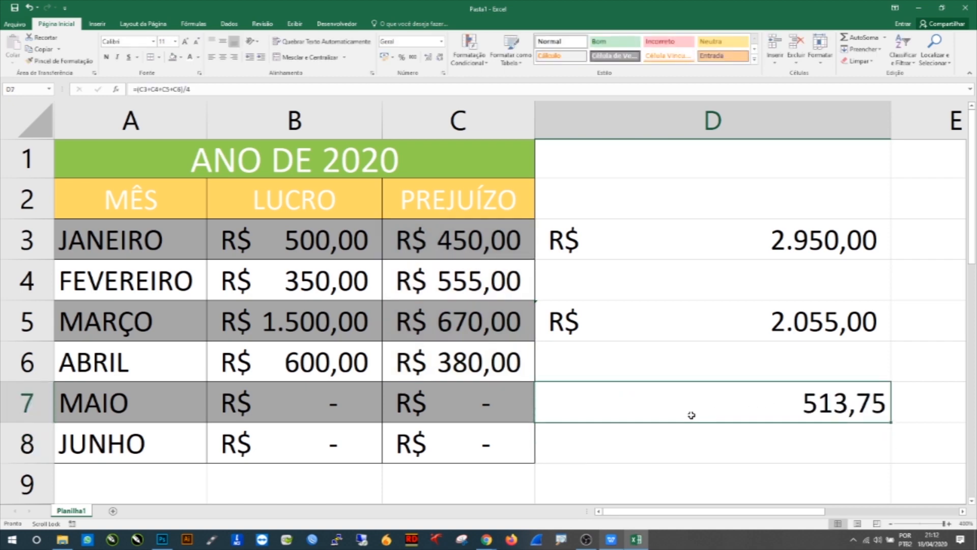
{"action": "left_click", "coordinate": [704, 437]}
{"action": "left_click", "coordinate": [719, 403]}
{"action": "left_click", "coordinate": [385, 56]}
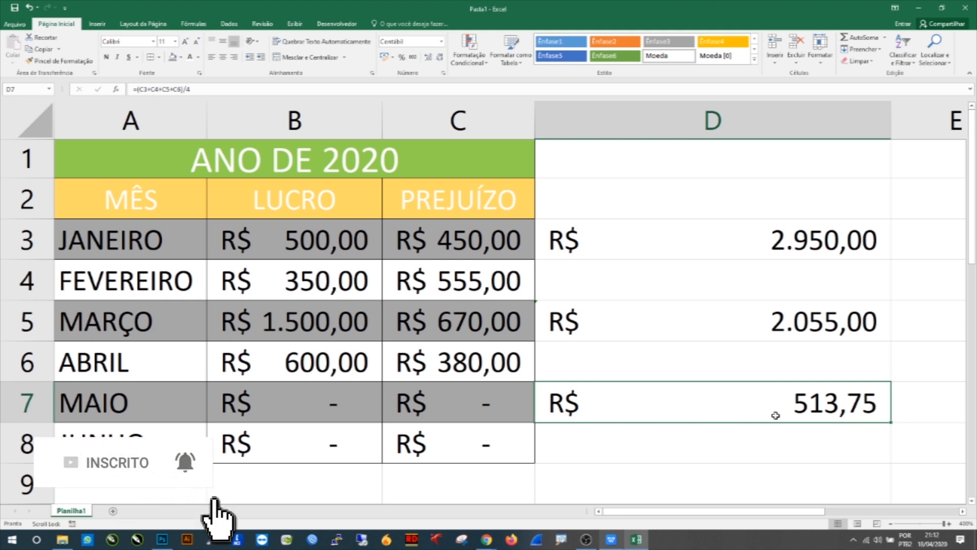
{"action": "double_click", "coordinate": [733, 404]}
{"action": "left_click_drag", "start_coordinate": [734, 403], "coordinate": [561, 403]}
{"action": "left_click", "coordinate": [604, 447]}
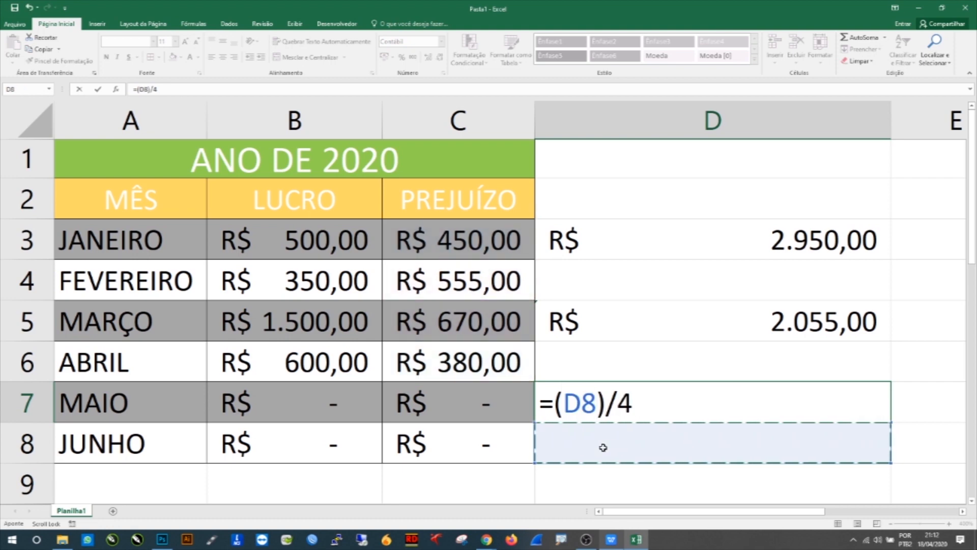
{"action": "key", "text": "Return"}
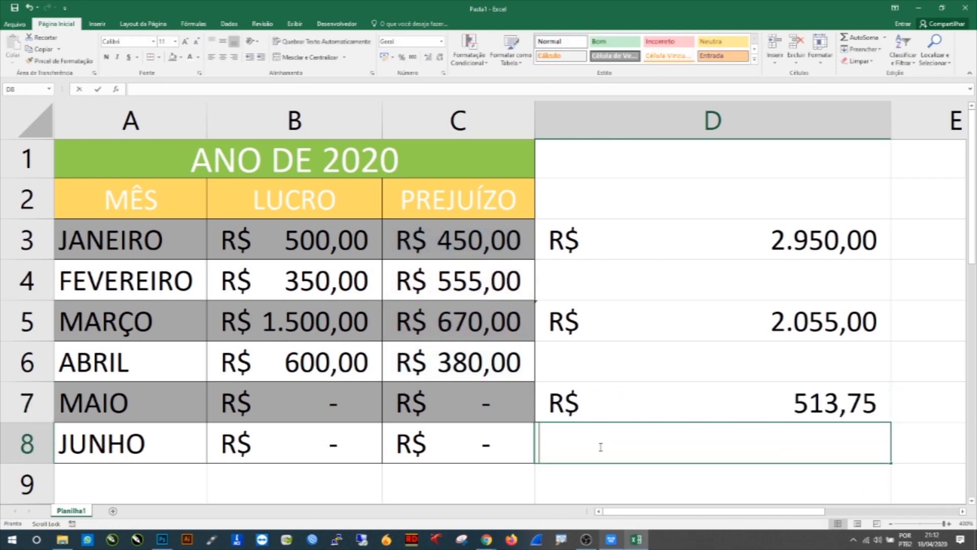
Step: Enter the formula =MÉDIA(C3:C6) in cell D8 and review its range reference
{"action": "type", "text": "=média"}
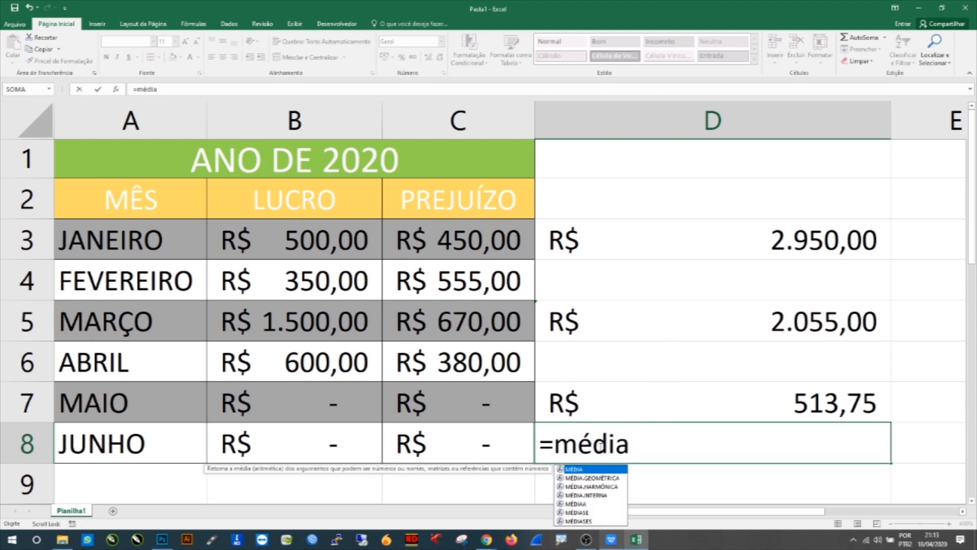
{"action": "type", "text": "("}
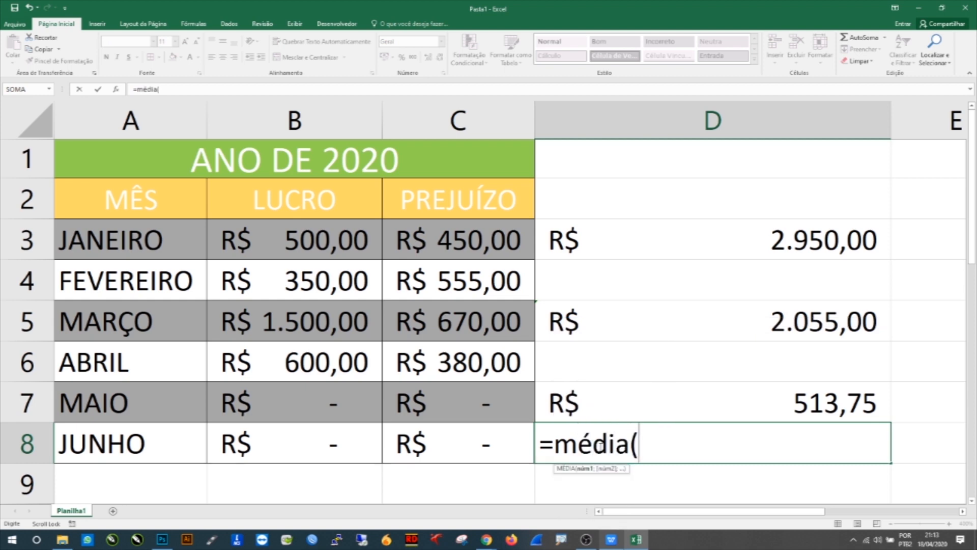
{"action": "left_click_drag", "start_coordinate": [473, 240], "coordinate": [480, 368]}
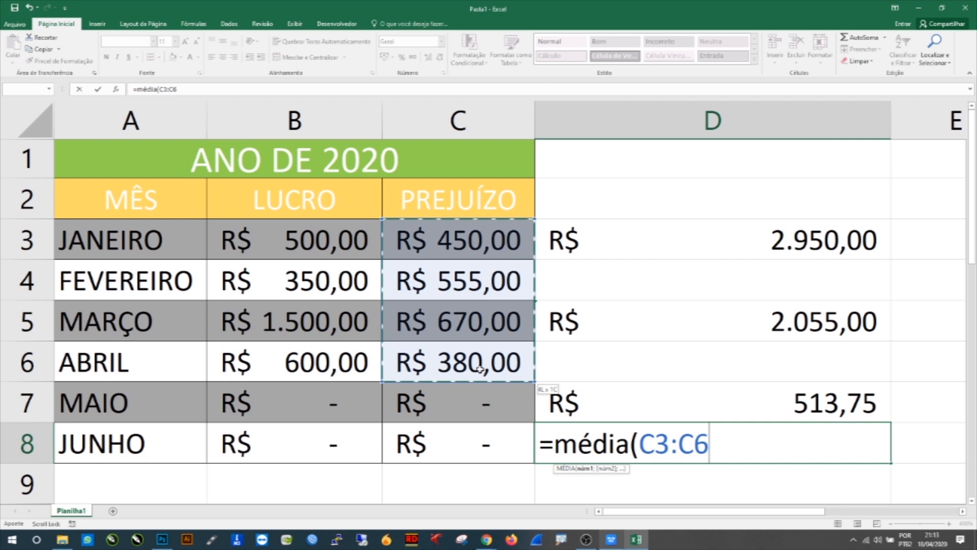
{"action": "key", "text": "Return"}
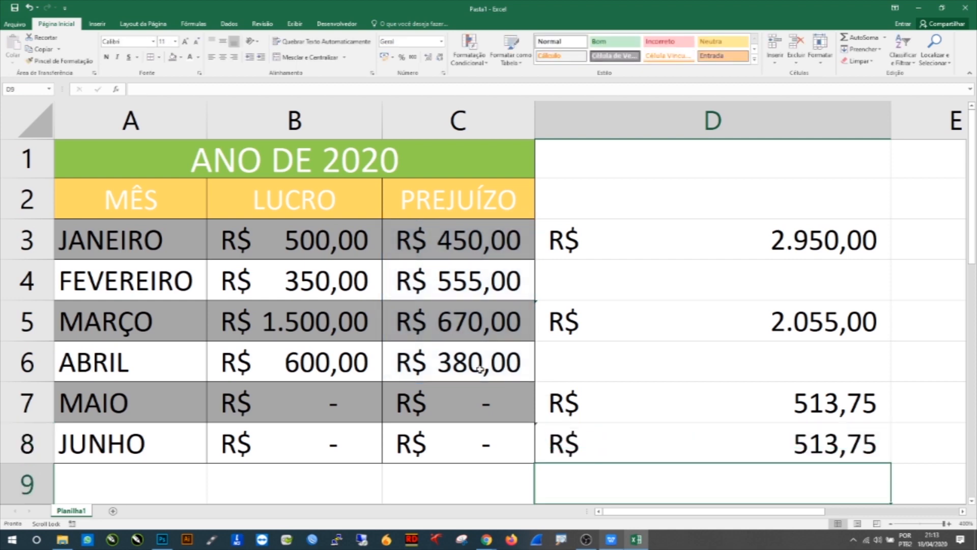
{"action": "double_click", "coordinate": [639, 435]}
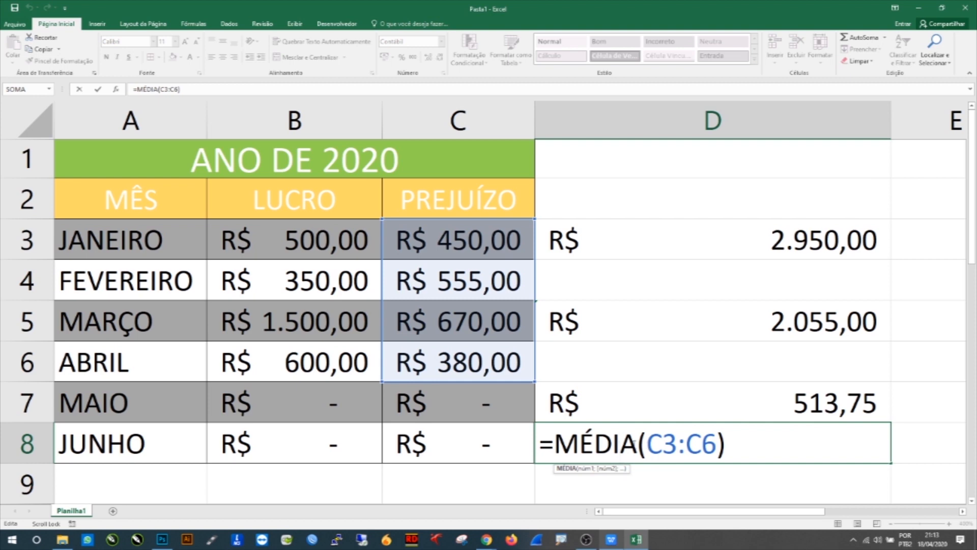
{"action": "left_click_drag", "start_coordinate": [540, 441], "coordinate": [717, 447]}
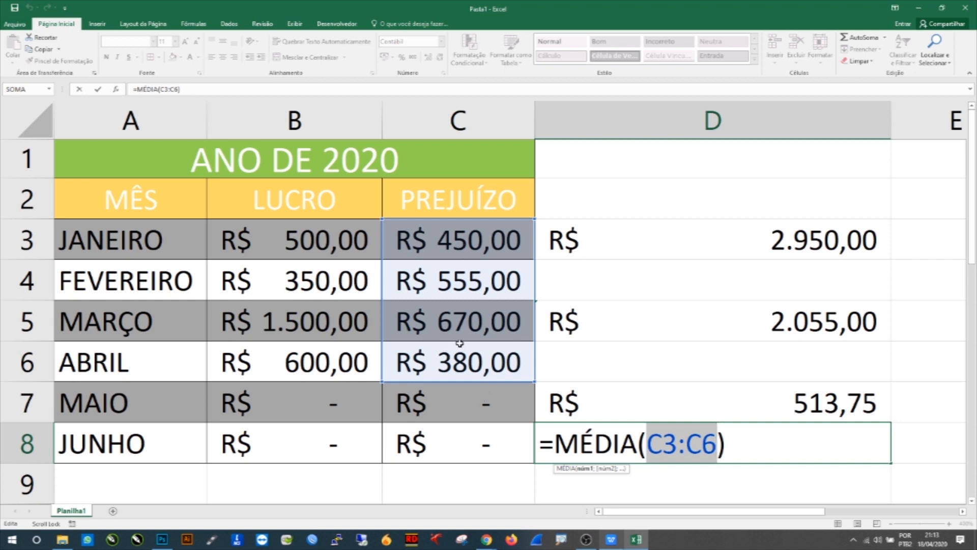
{"action": "left_click", "coordinate": [738, 444]}
{"action": "key", "text": "Return"}
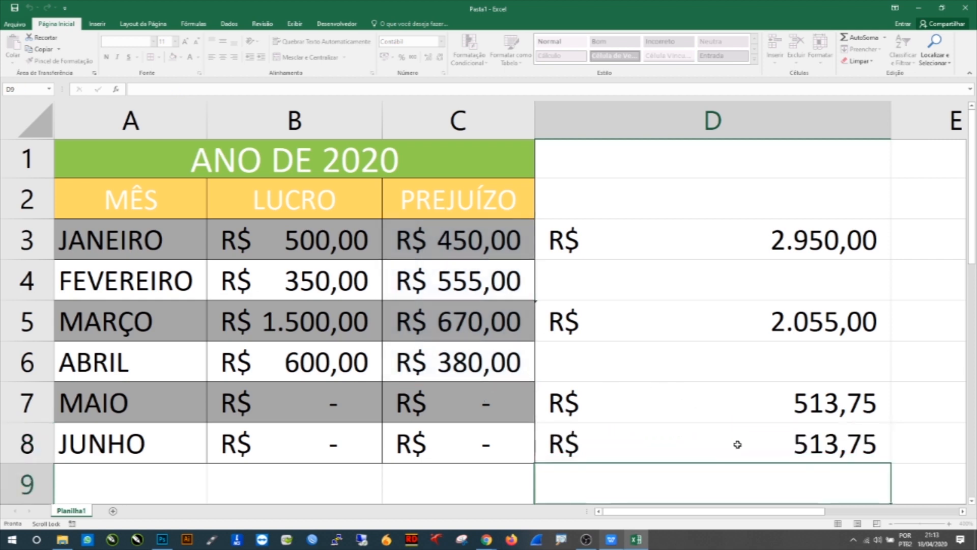
Step: Enter the formula =MÍNIMO(B3:B6) in cell B9 to find the lowest LUCRO value
{"action": "scroll", "coordinate": [684, 450], "scroll_direction": "down", "scroll_amount": 1}
{"action": "scroll", "coordinate": [682, 448], "scroll_direction": "up", "scroll_amount": 1}
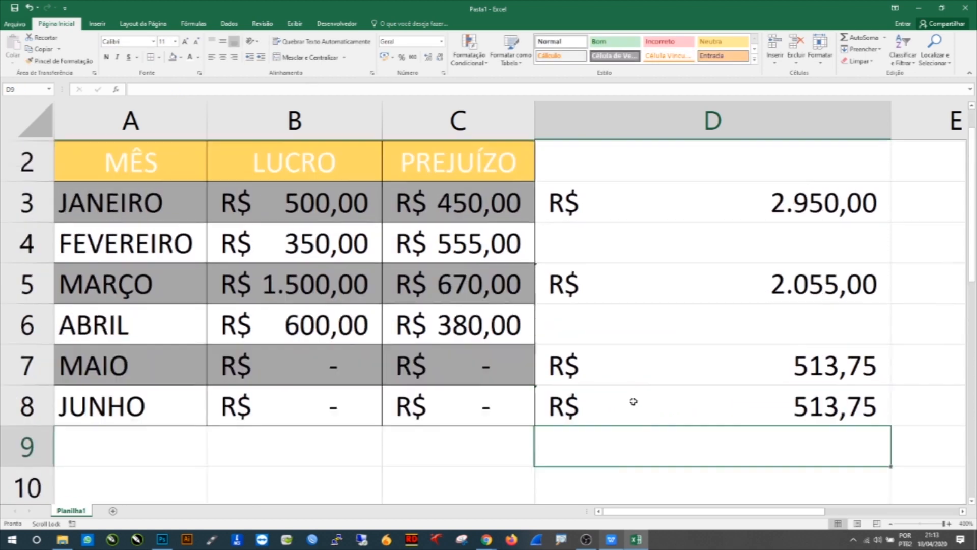
{"action": "left_click", "coordinate": [255, 473]}
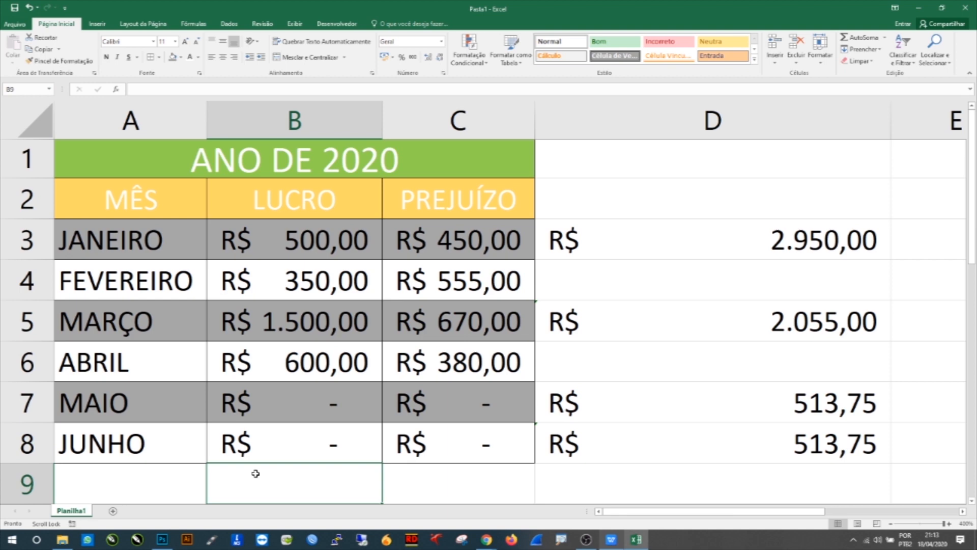
{"action": "type", "text": "="}
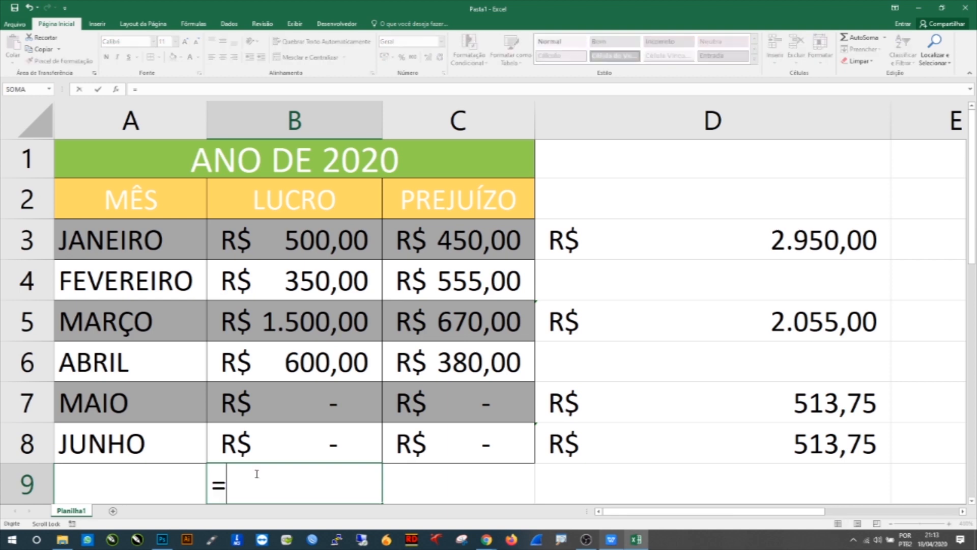
{"action": "type", "text": "mínimmo("}
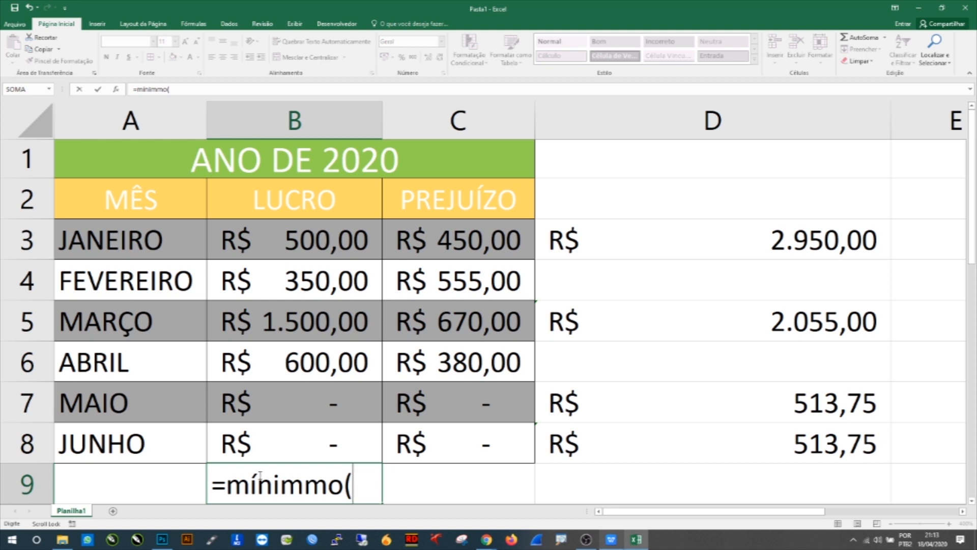
{"action": "left_click", "coordinate": [312, 493]}
{"action": "key", "text": "BackSpace"}
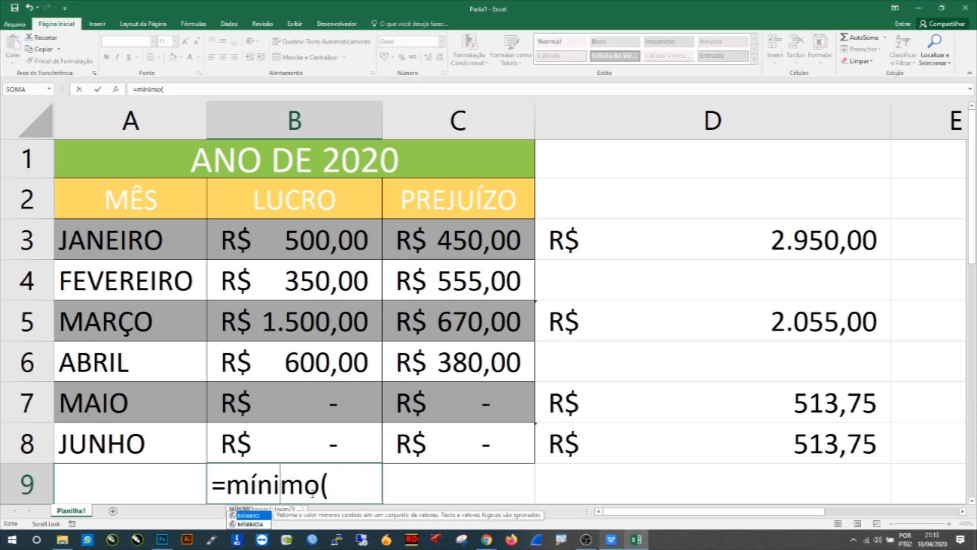
{"action": "key", "text": "Return"}
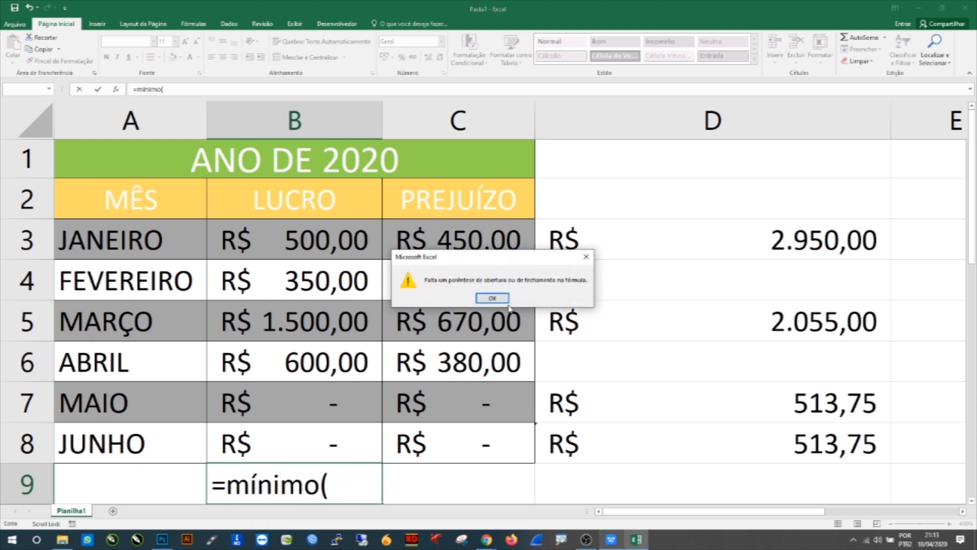
{"action": "left_click", "coordinate": [493, 298]}
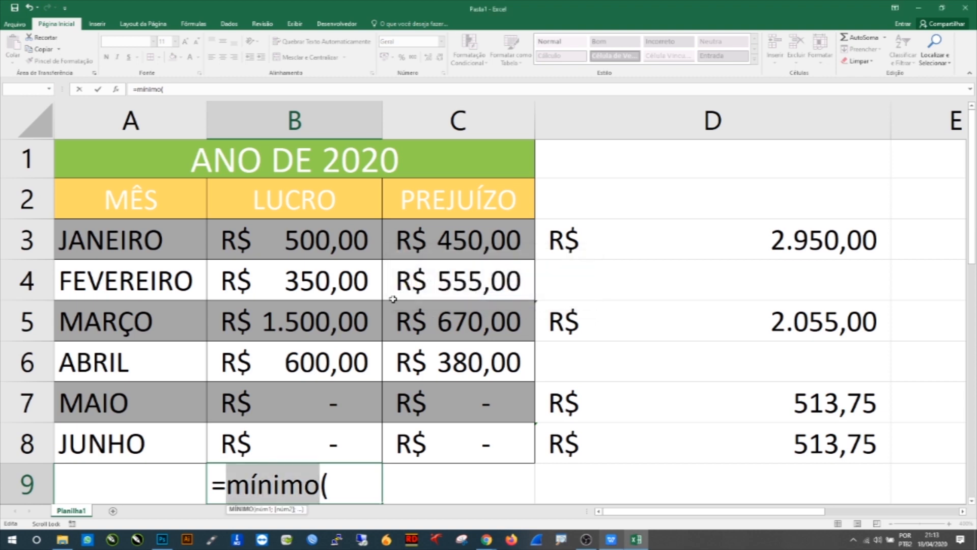
{"action": "key", "text": "End"}
{"action": "left_click_drag", "start_coordinate": [237, 255], "coordinate": [292, 359]}
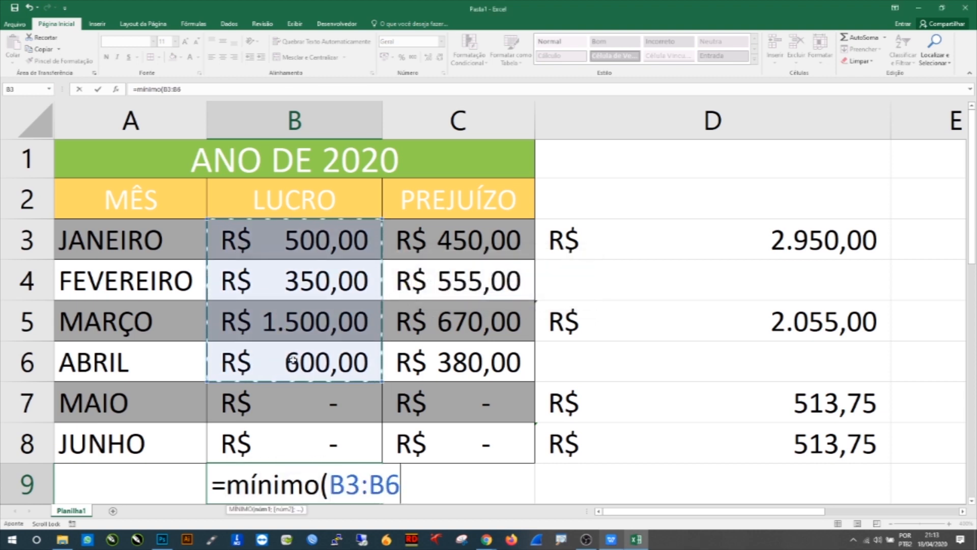
{"action": "key", "text": "Return"}
Step: Enter the formula =MÁXIMO(C3:C6) in cell C9 to find the highest PREJUÍZO value
{"action": "left_click_drag", "start_coordinate": [327, 399], "coordinate": [398, 406]}
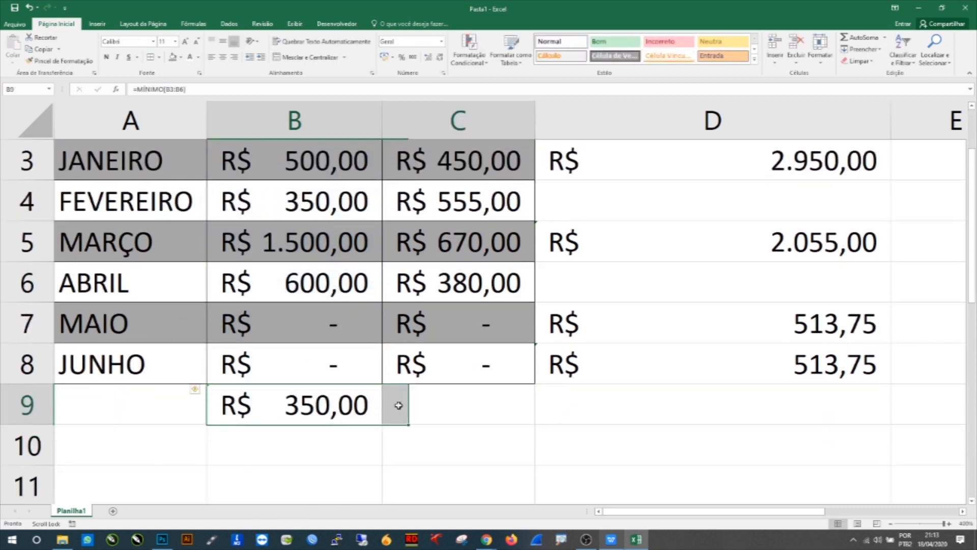
{"action": "left_click", "coordinate": [399, 405]}
{"action": "type", "text": "=m"}
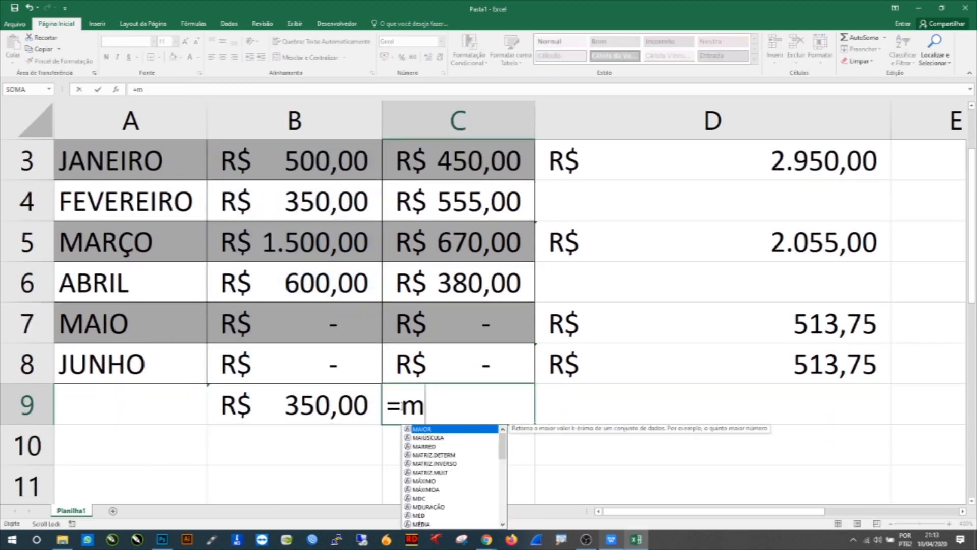
{"action": "type", "text": "áximo("}
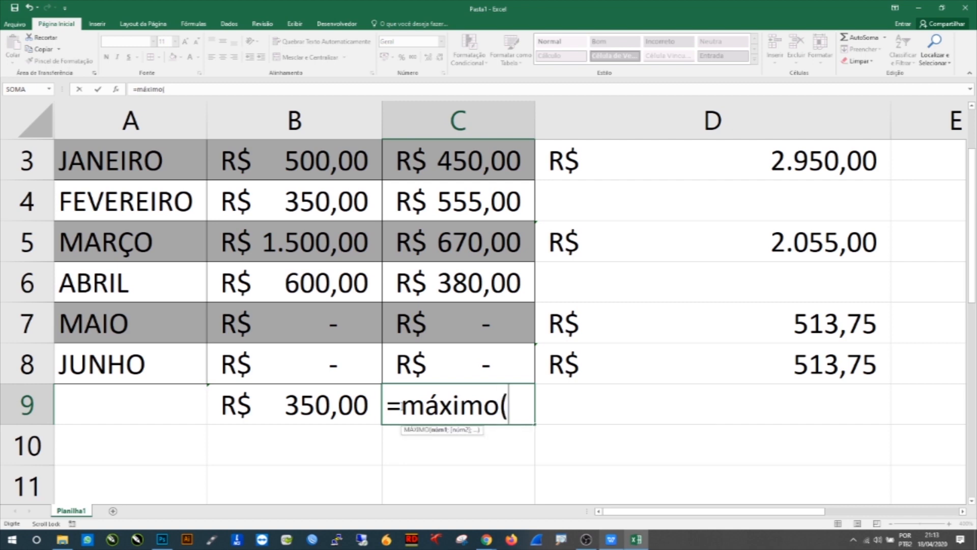
{"action": "left_click_drag", "start_coordinate": [435, 158], "coordinate": [460, 277]}
{"action": "key", "text": "Return"}
{"action": "key", "text": "Return"}
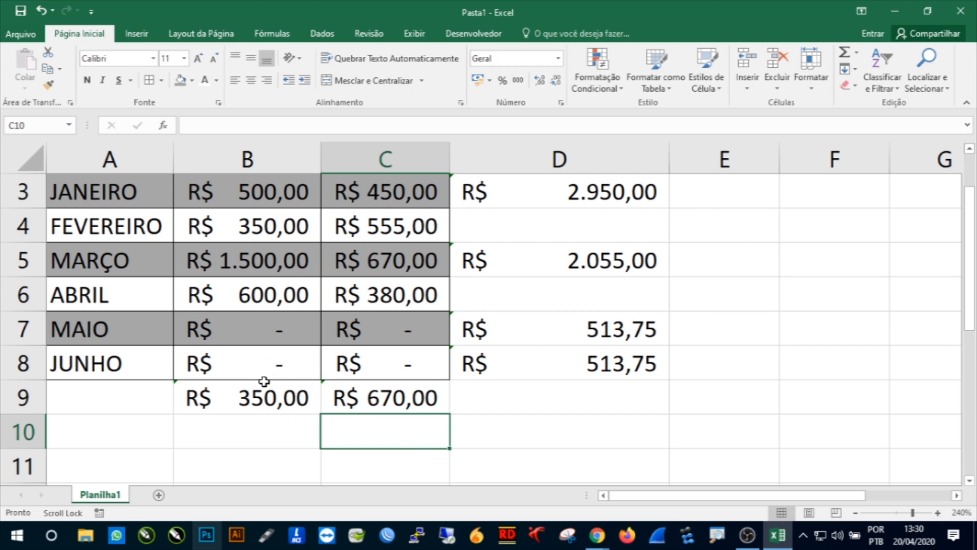
Step: Select the range A2:C6 and insert the recommended clustered column chart
{"action": "scroll", "coordinate": [254, 361], "scroll_direction": "up", "scroll_amount": 1}
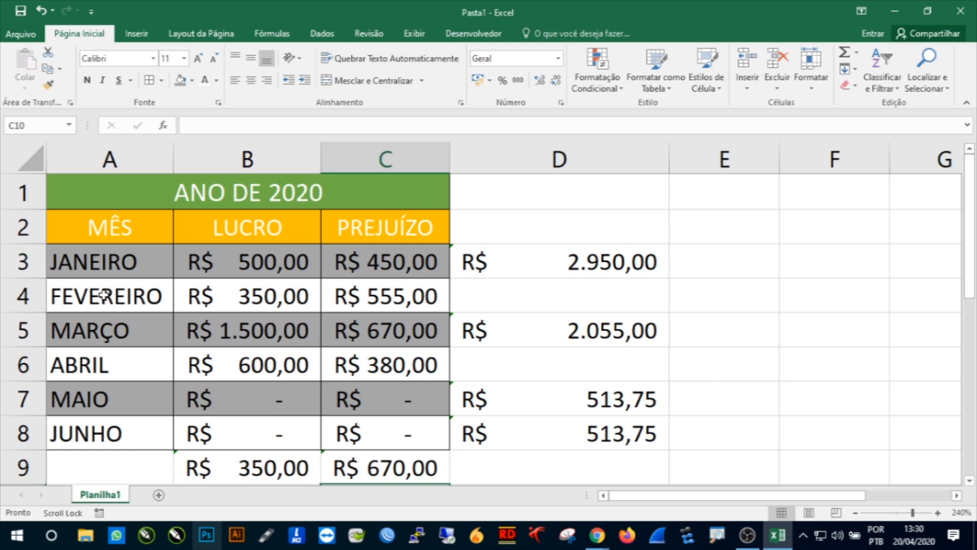
{"action": "left_click", "coordinate": [81, 228]}
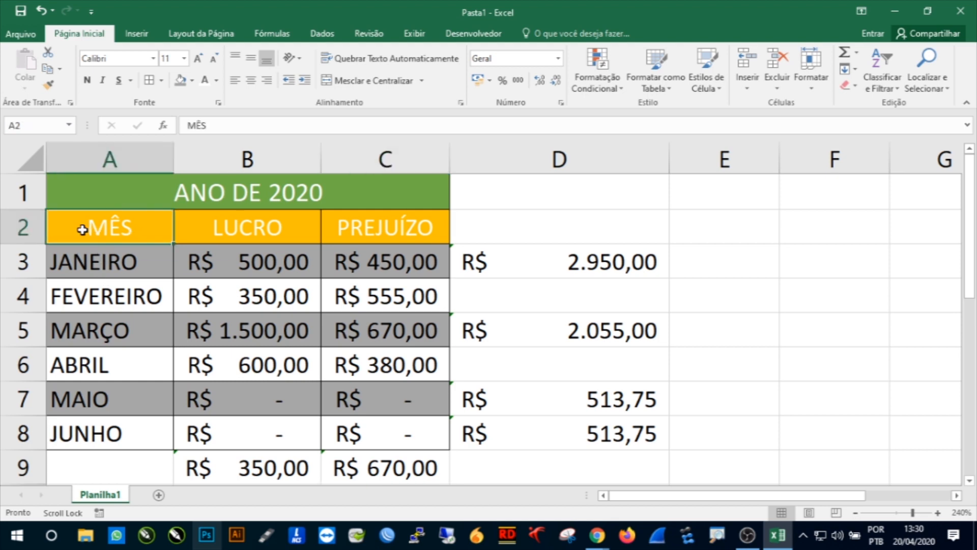
{"action": "left_click_drag", "start_coordinate": [81, 228], "coordinate": [362, 370]}
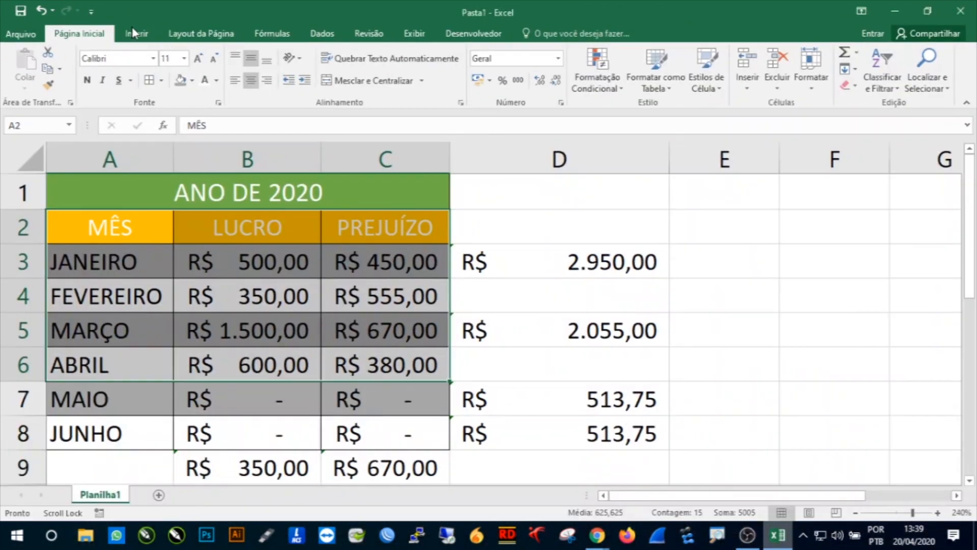
{"action": "left_click", "coordinate": [273, 67]}
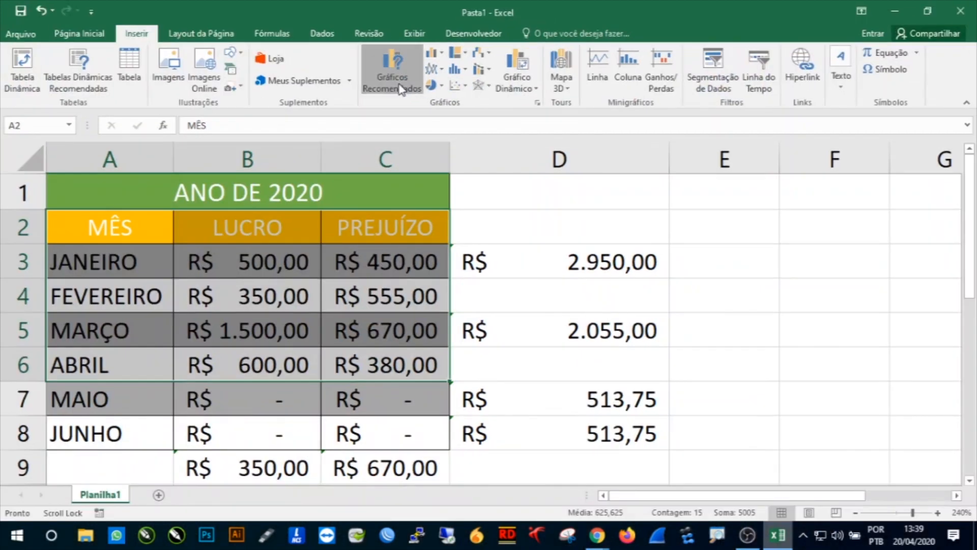
{"action": "left_click", "coordinate": [308, 135]}
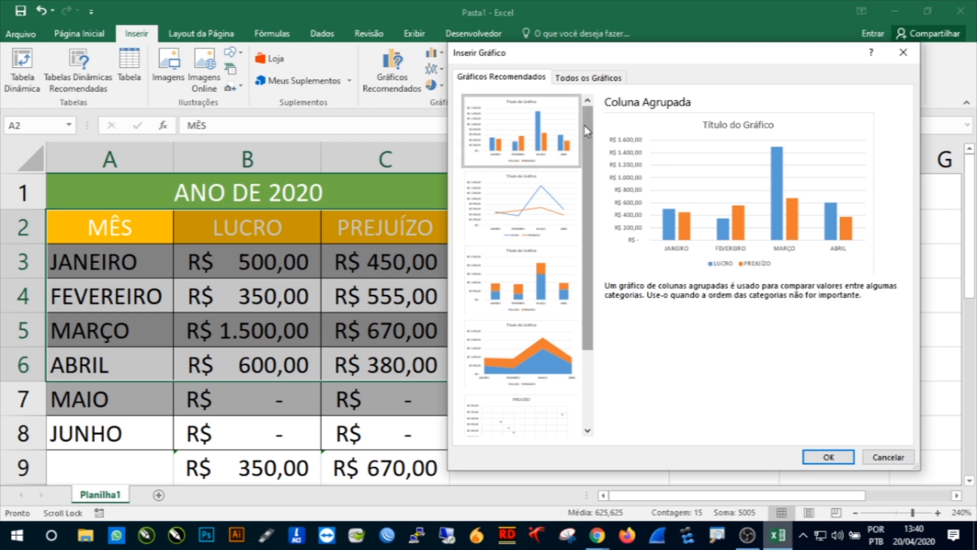
{"action": "scroll", "coordinate": [511, 245], "scroll_direction": "down", "scroll_amount": 2}
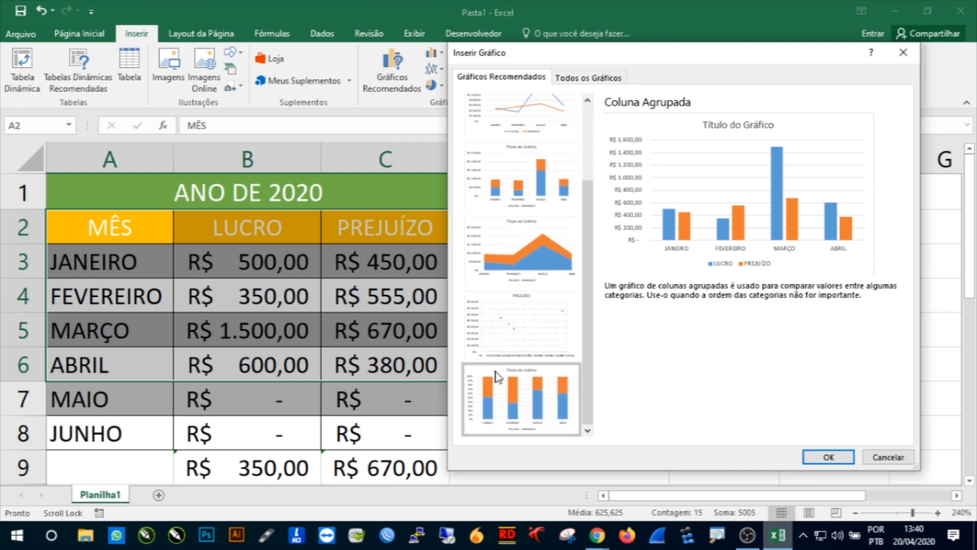
{"action": "scroll", "coordinate": [503, 376], "scroll_direction": "up", "scroll_amount": 2}
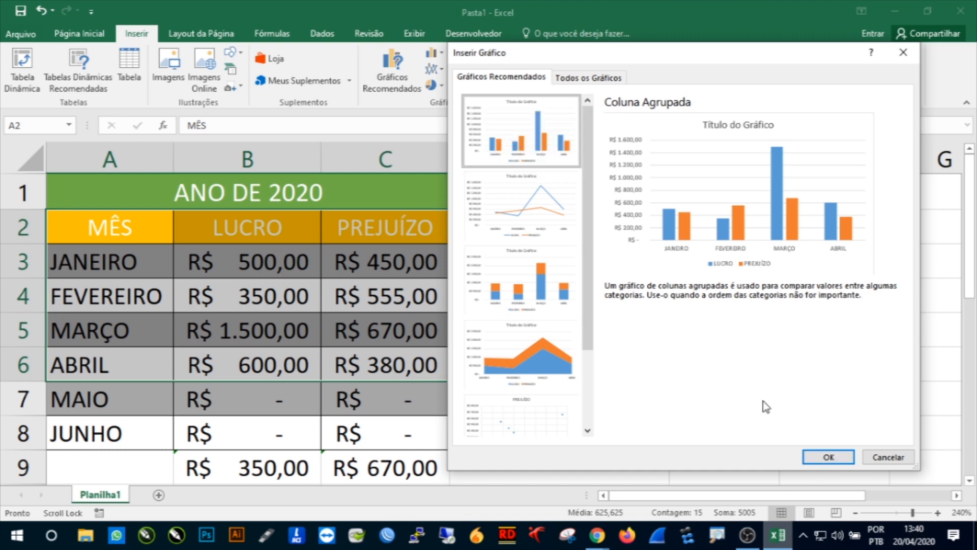
{"action": "left_click", "coordinate": [825, 457]}
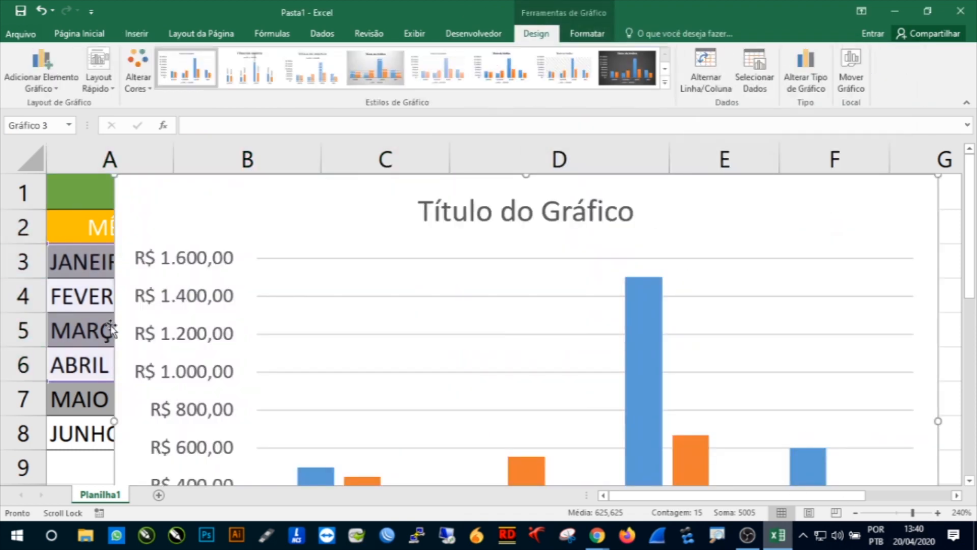
Step: Move the chart beside the table, to the right of column D
{"action": "left_click", "coordinate": [895, 514]}
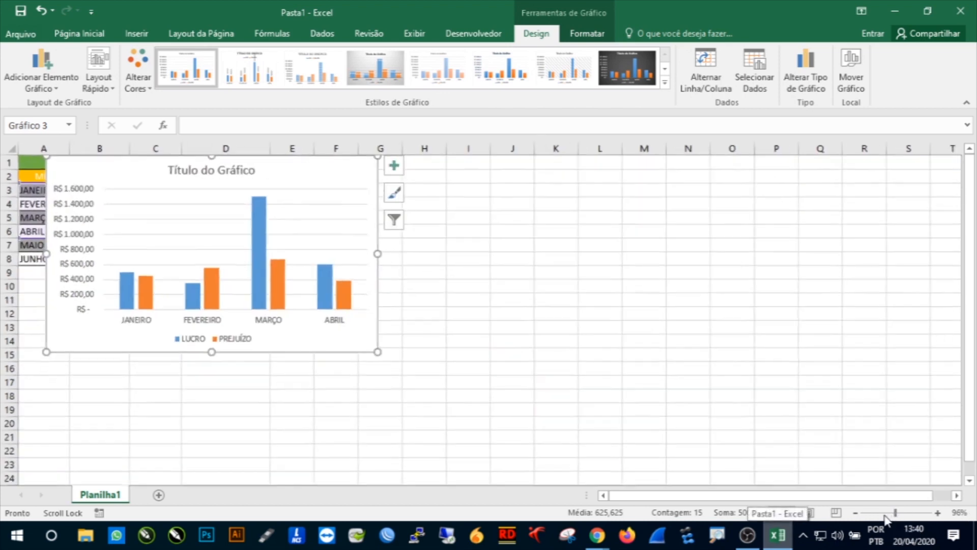
{"action": "left_click", "coordinate": [326, 205]}
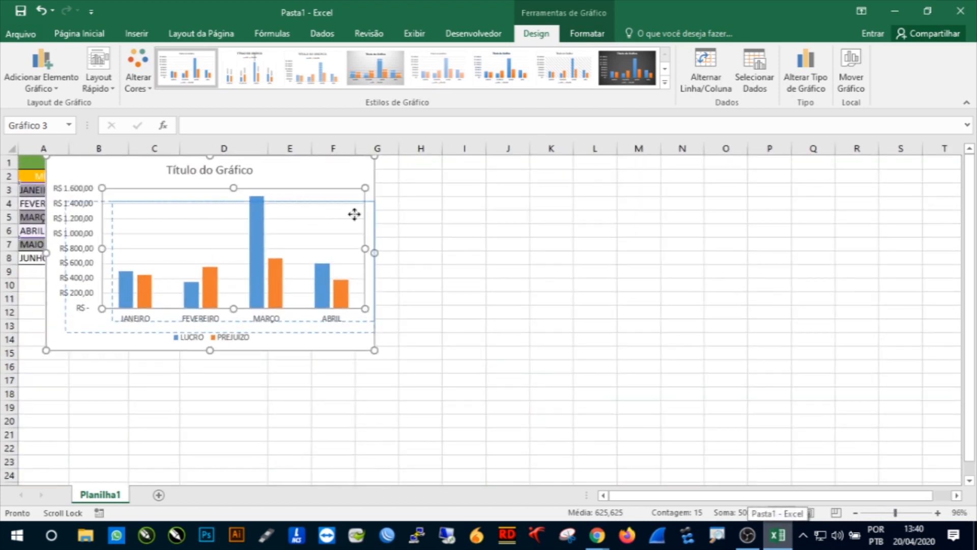
{"action": "left_click_drag", "start_coordinate": [315, 188], "coordinate": [567, 187]}
{"action": "key", "text": "ctrl+z"}
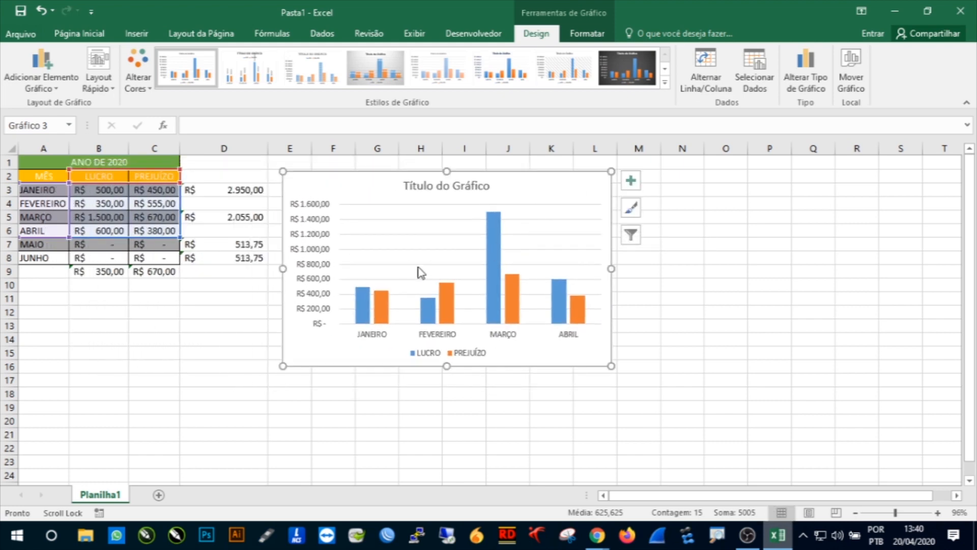
Step: Replace the chart title with "Ano de 2020"
{"action": "scroll", "coordinate": [401, 271], "scroll_direction": "up", "scroll_amount": 1}
{"action": "scroll", "coordinate": [402, 263], "scroll_direction": "up", "scroll_amount": 2}
{"action": "left_click", "coordinate": [589, 202]}
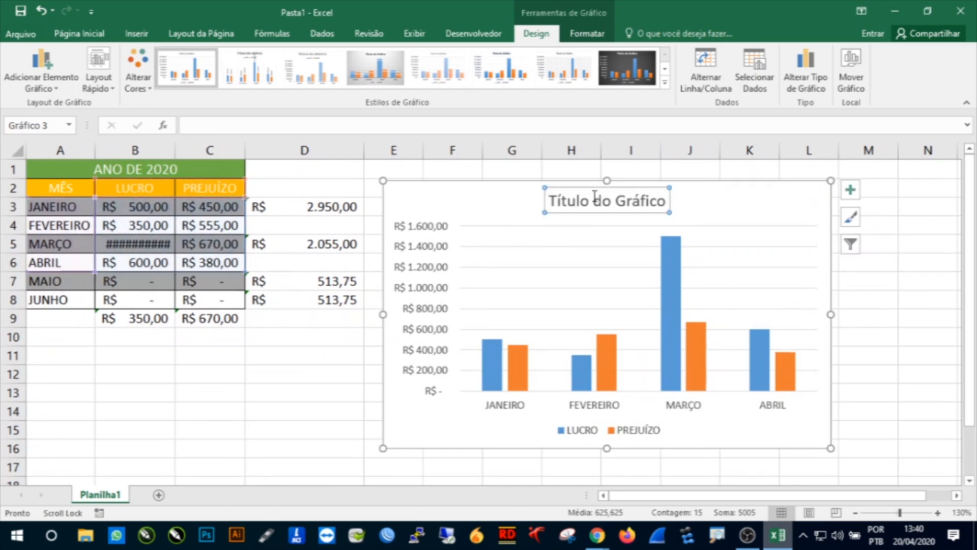
{"action": "left_click_drag", "start_coordinate": [553, 202], "coordinate": [651, 211]}
{"action": "type", "text": "An"}
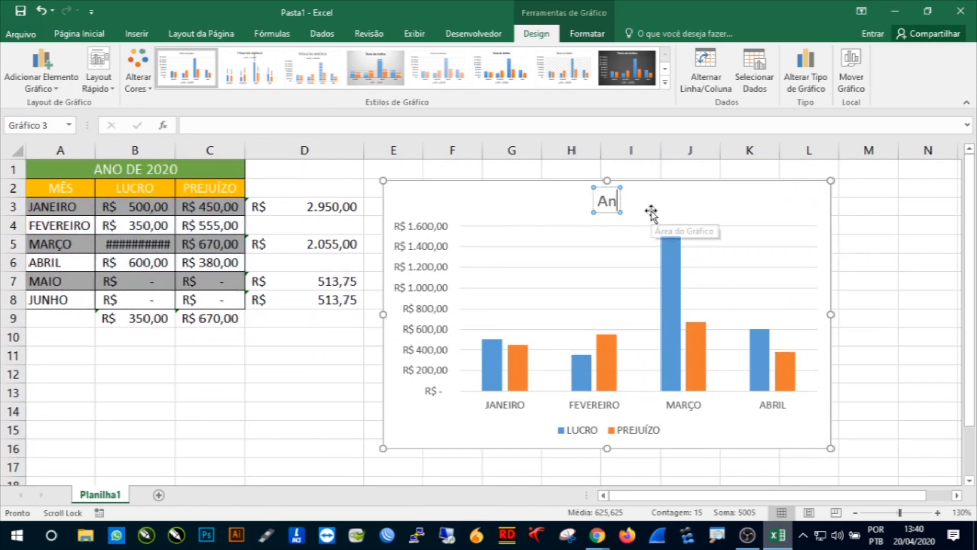
{"action": "type", "text": "o de 2020"}
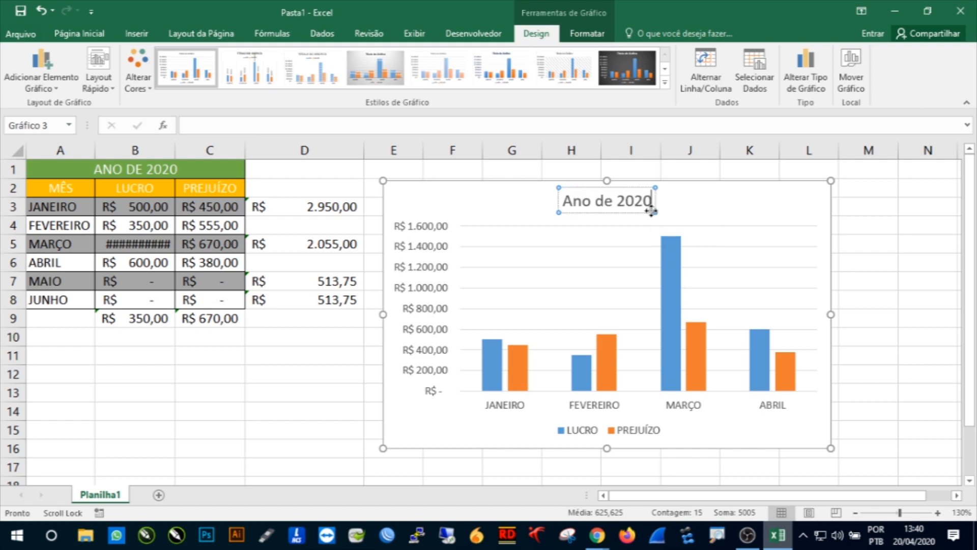
Step: Select the legend, vertical axis and gridlines in turn to identify the chart's elements
{"action": "left_click", "coordinate": [580, 431]}
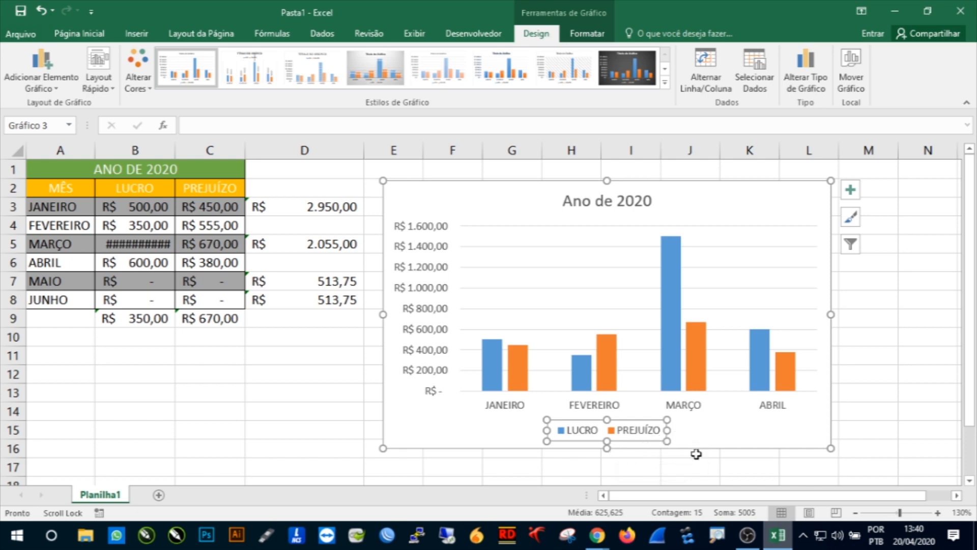
{"action": "left_click", "coordinate": [418, 253]}
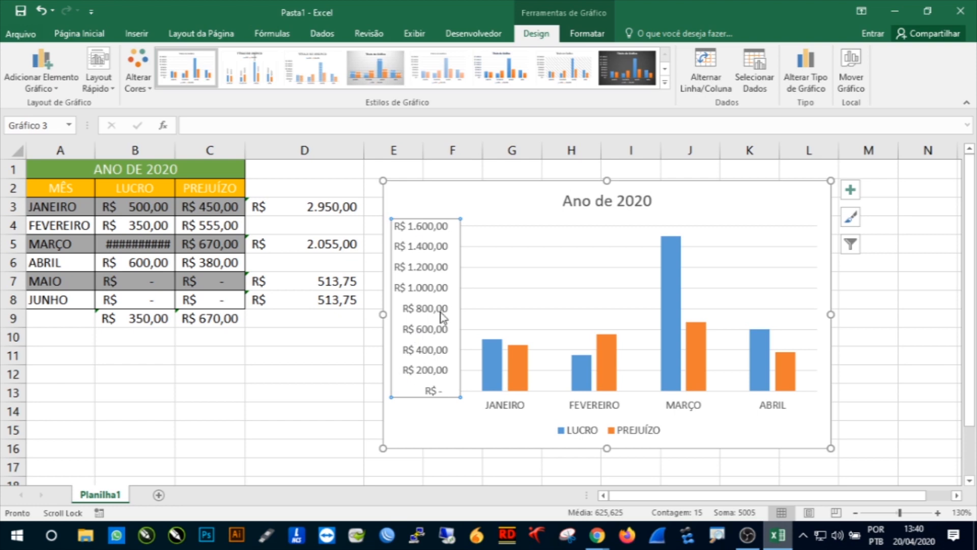
{"action": "left_click", "coordinate": [517, 356]}
{"action": "left_click", "coordinate": [567, 287]}
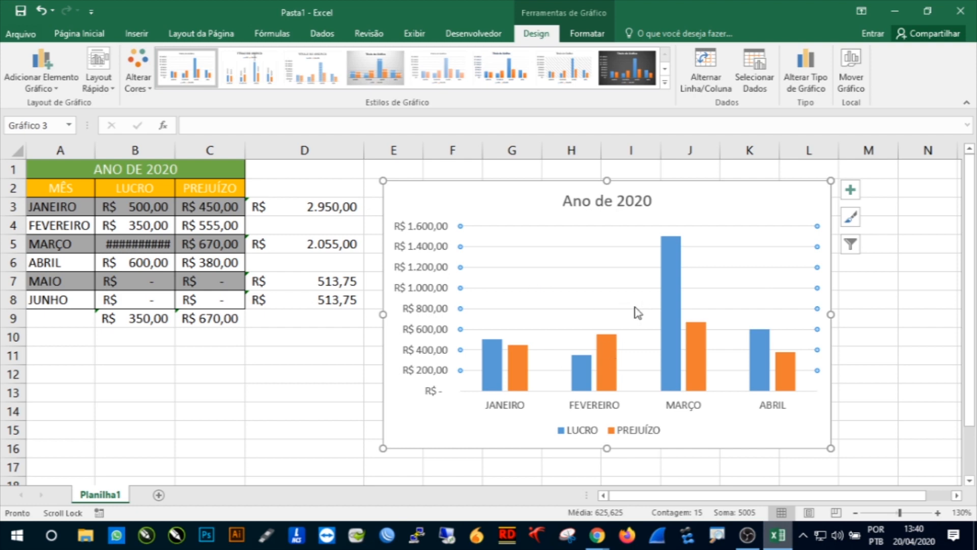
Step: Apply a chart style with semi-transparent overlapping columns to the chart
{"action": "mouse_move", "coordinate": [680, 330]}
{"action": "left_click", "coordinate": [458, 202]}
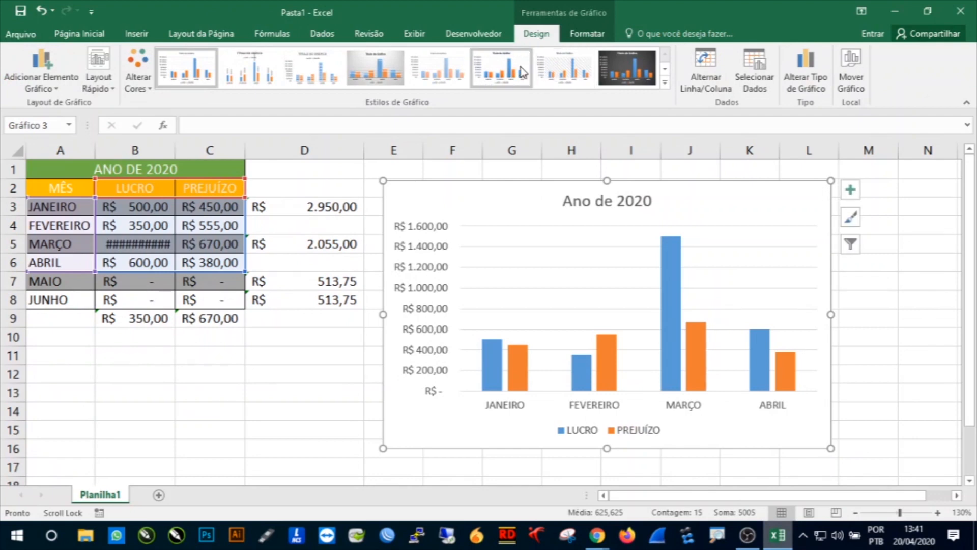
{"action": "left_click", "coordinate": [816, 166]}
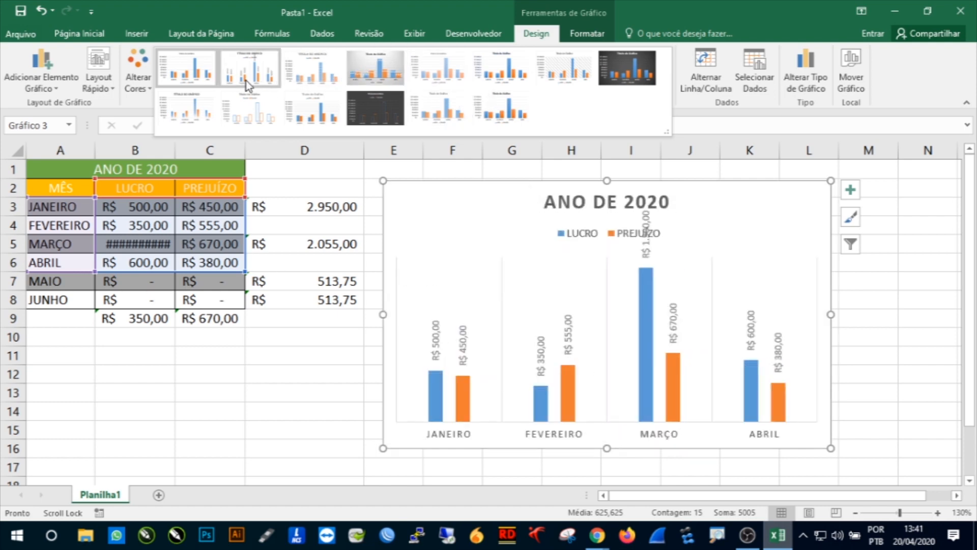
{"action": "left_click", "coordinate": [437, 121]}
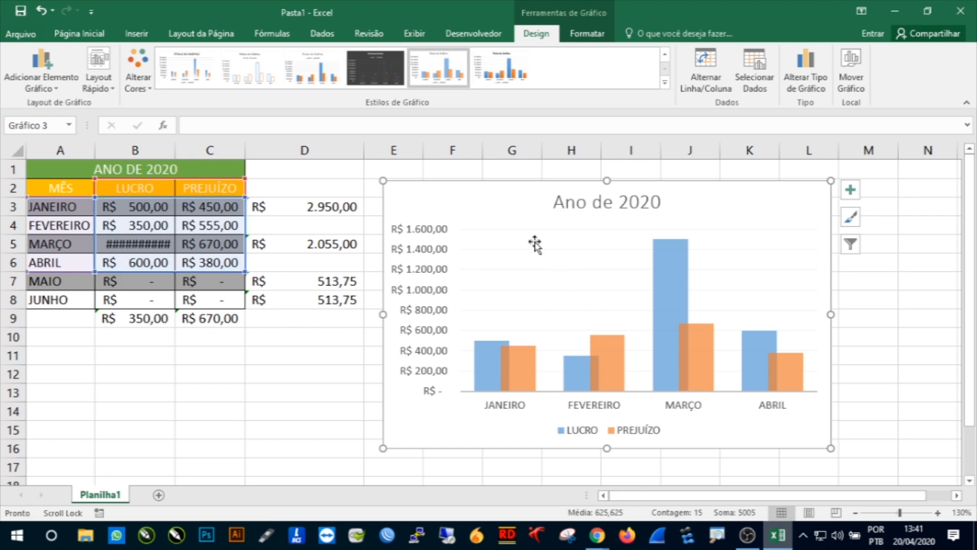
Step: Shrink the chart from its top-right corner and move it up level with row 2
{"action": "left_click_drag", "start_coordinate": [831, 181], "coordinate": [780, 209]}
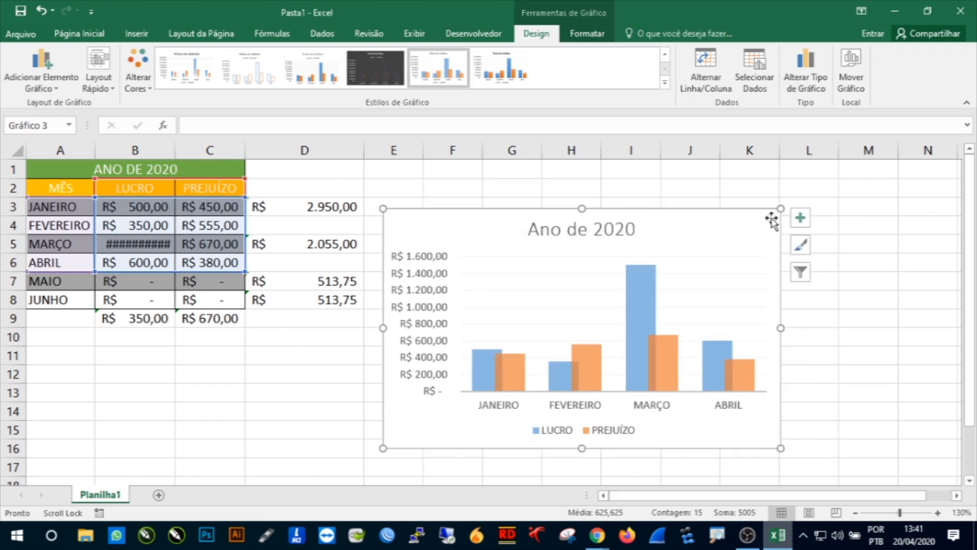
{"action": "left_click_drag", "start_coordinate": [732, 255], "coordinate": [730, 225]}
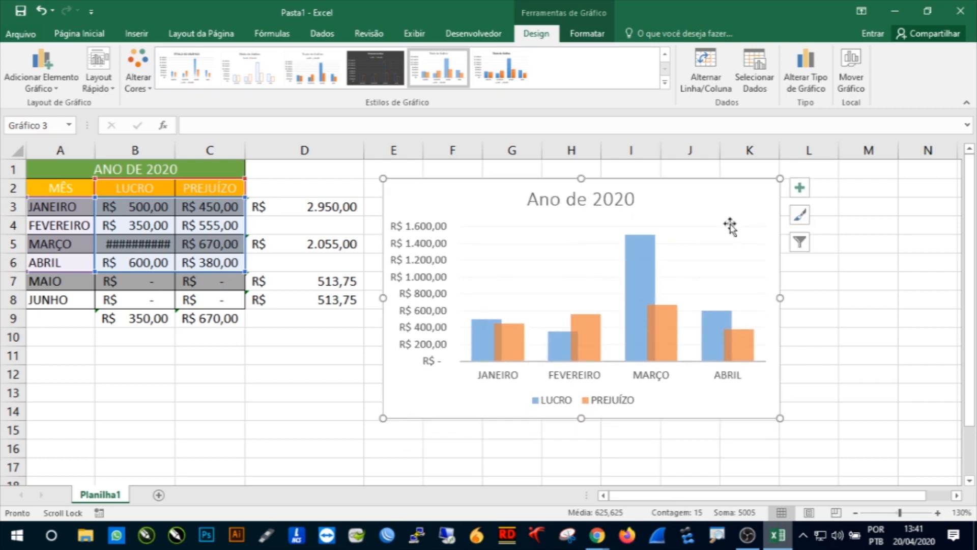